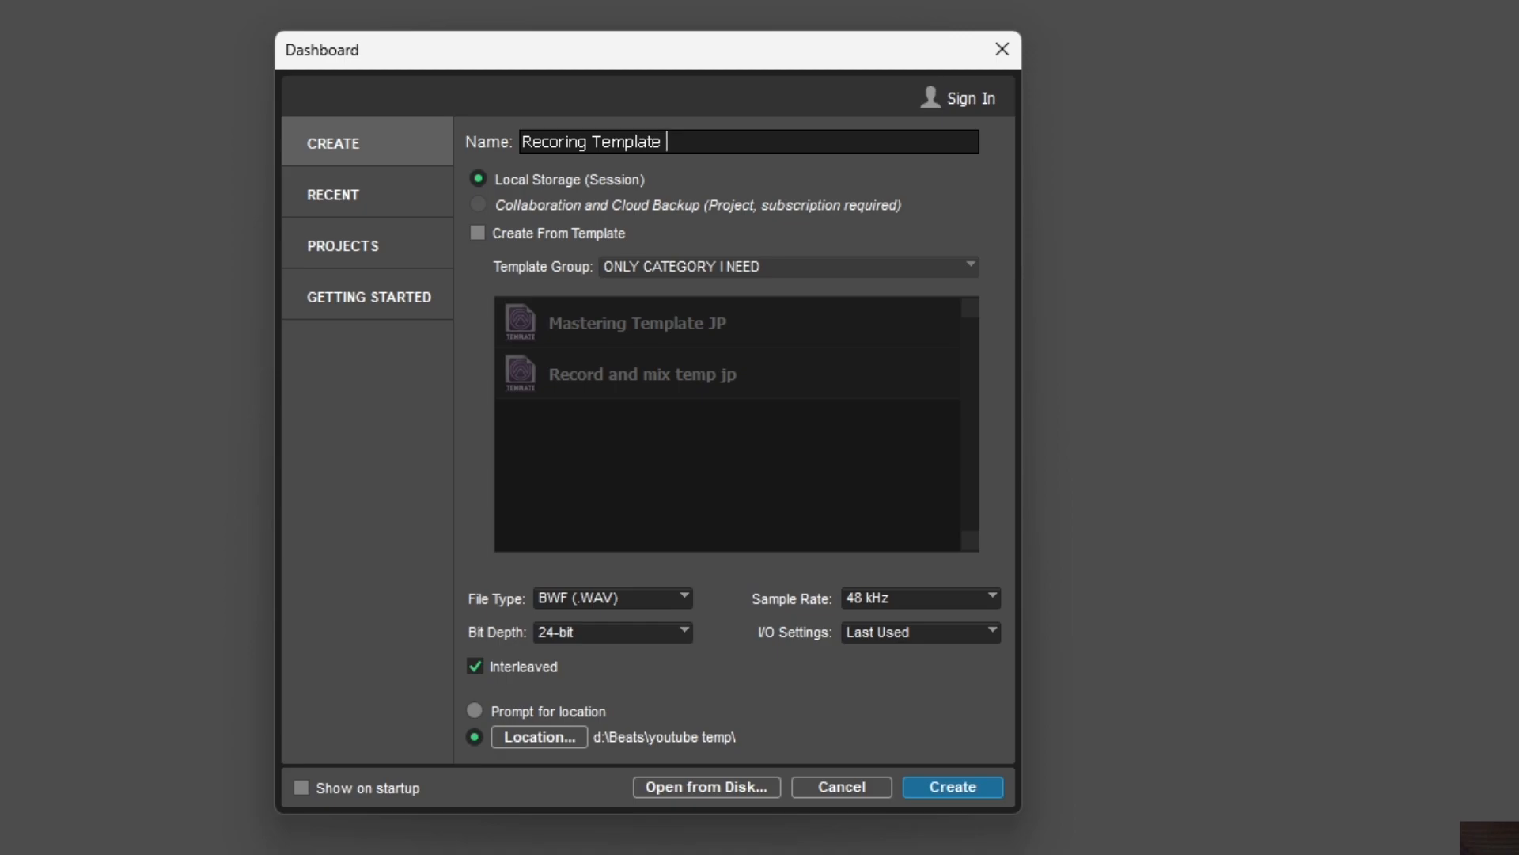
- Create a local session named Recoring Template 3.14.23, without a template, stored in d:\Beats\youtube temp\
type("14;.23")
left_click(477, 231)
left_click(476, 231)
left_click(796, 155)
left_click(554, 712)
left_click(473, 737)
left_click(957, 786)
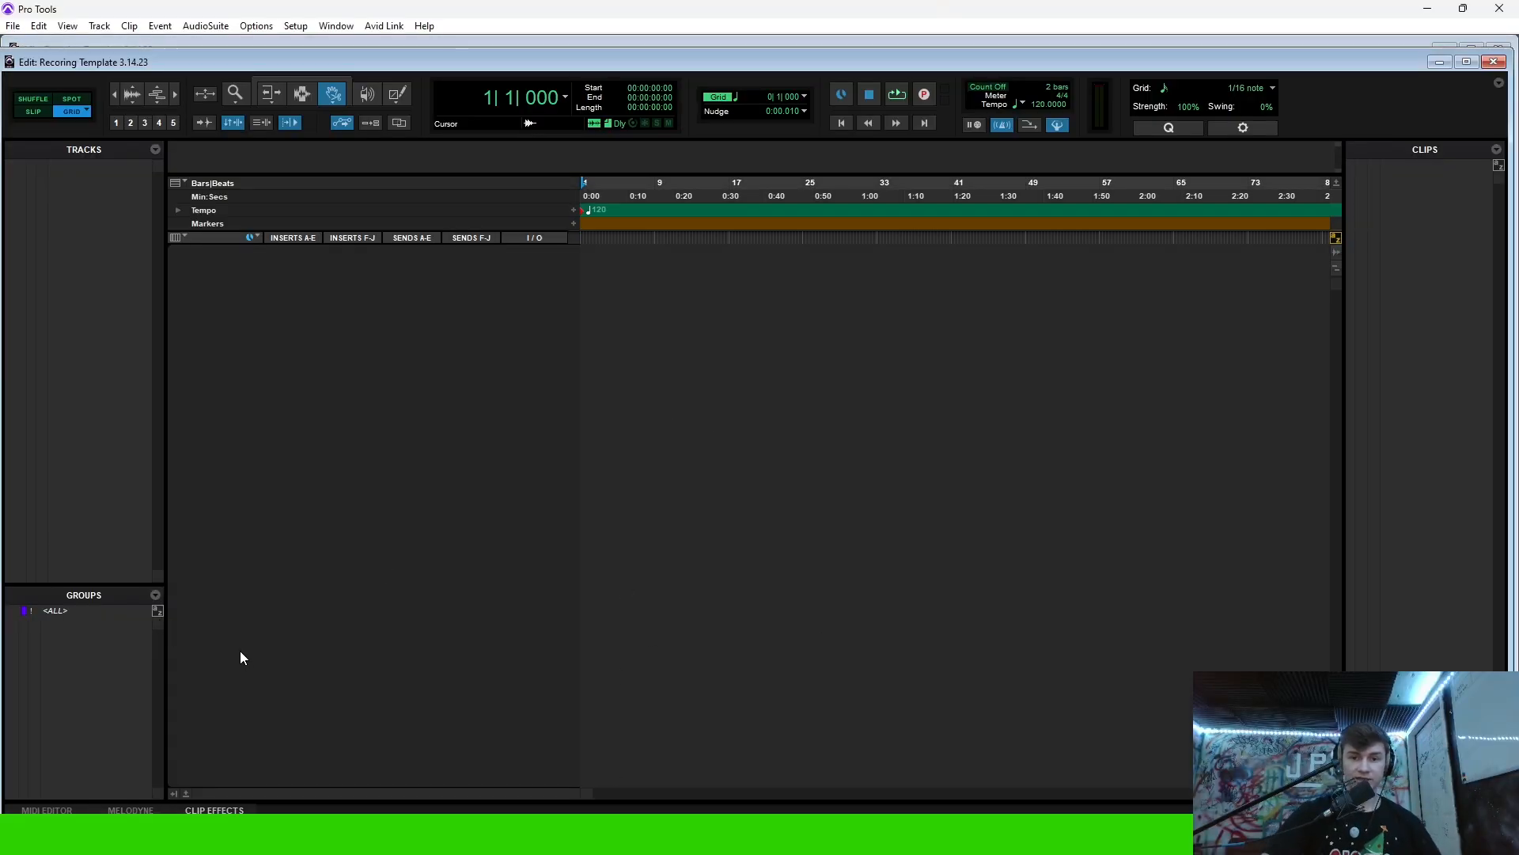
- Start a batch of new tracks with one stereo audio track named Beat
left_click(99, 26)
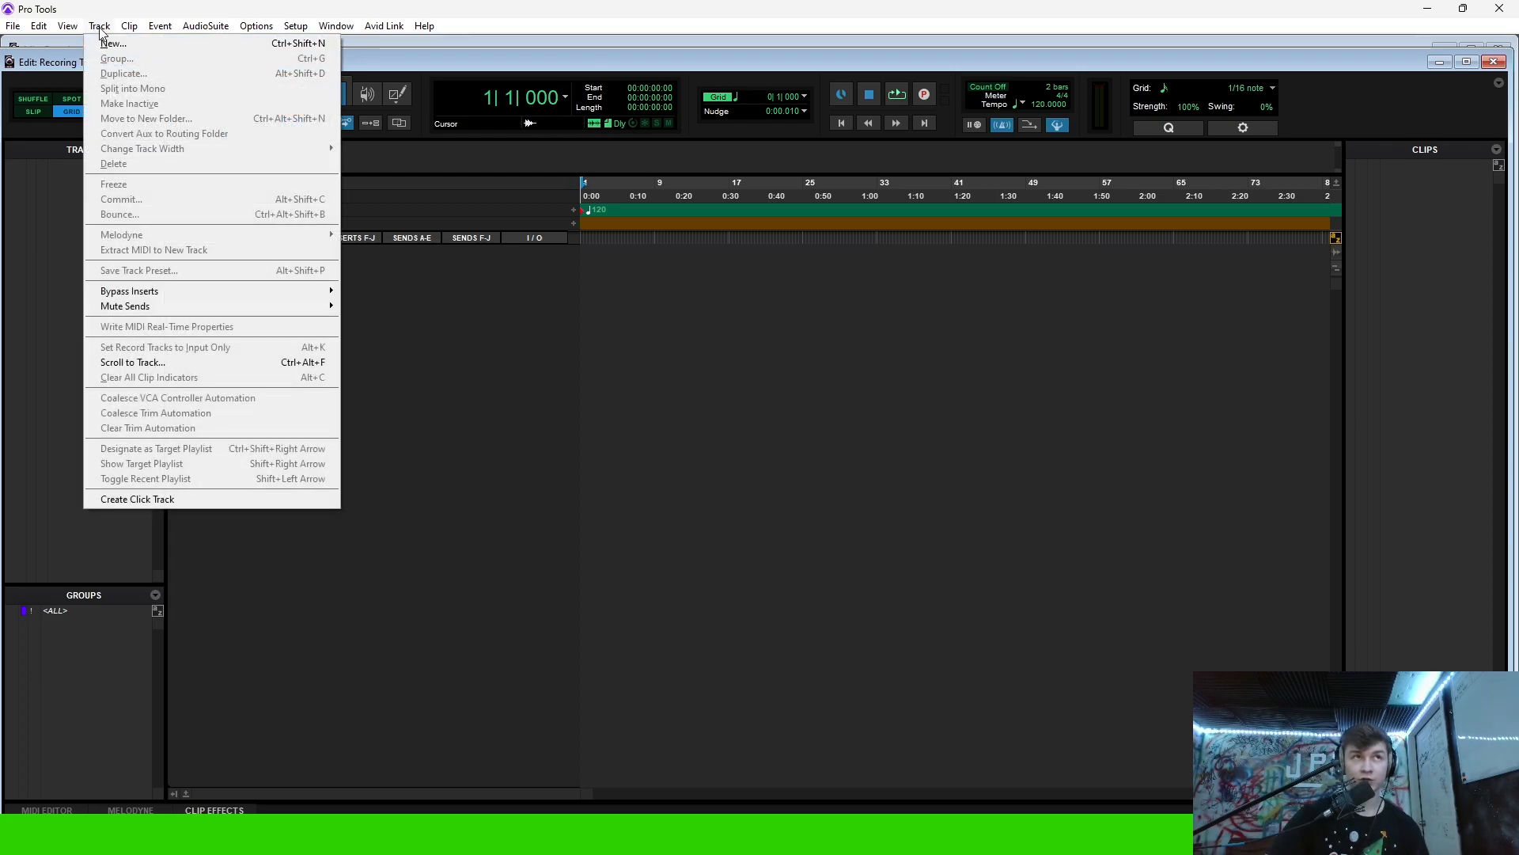
left_click(113, 43)
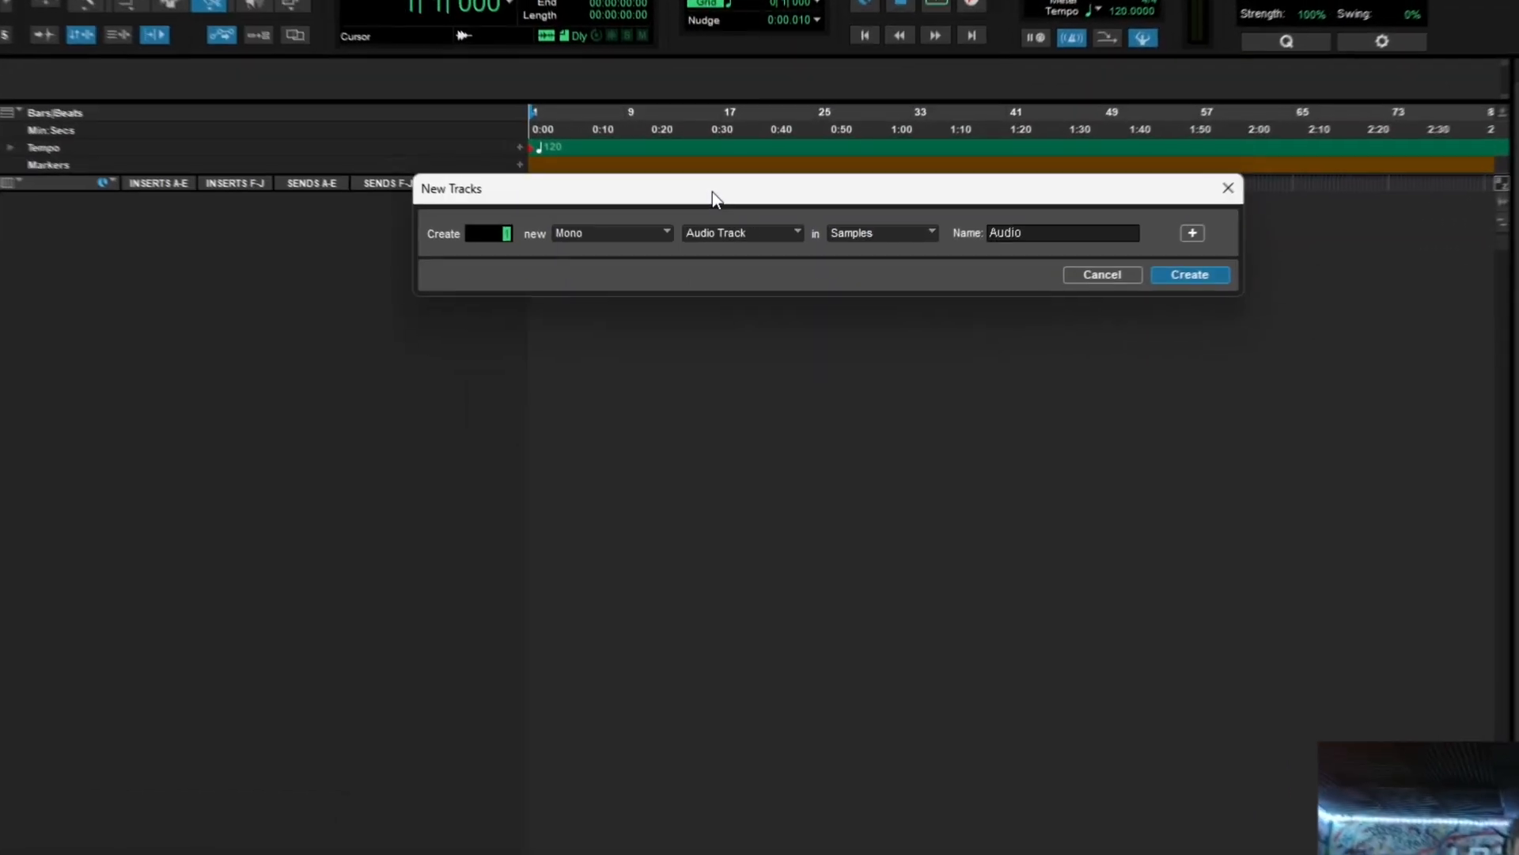
left_click_drag(713, 191, 625, 319)
left_click(514, 353)
left_click(553, 379)
left_click(1005, 353)
type("Beat")
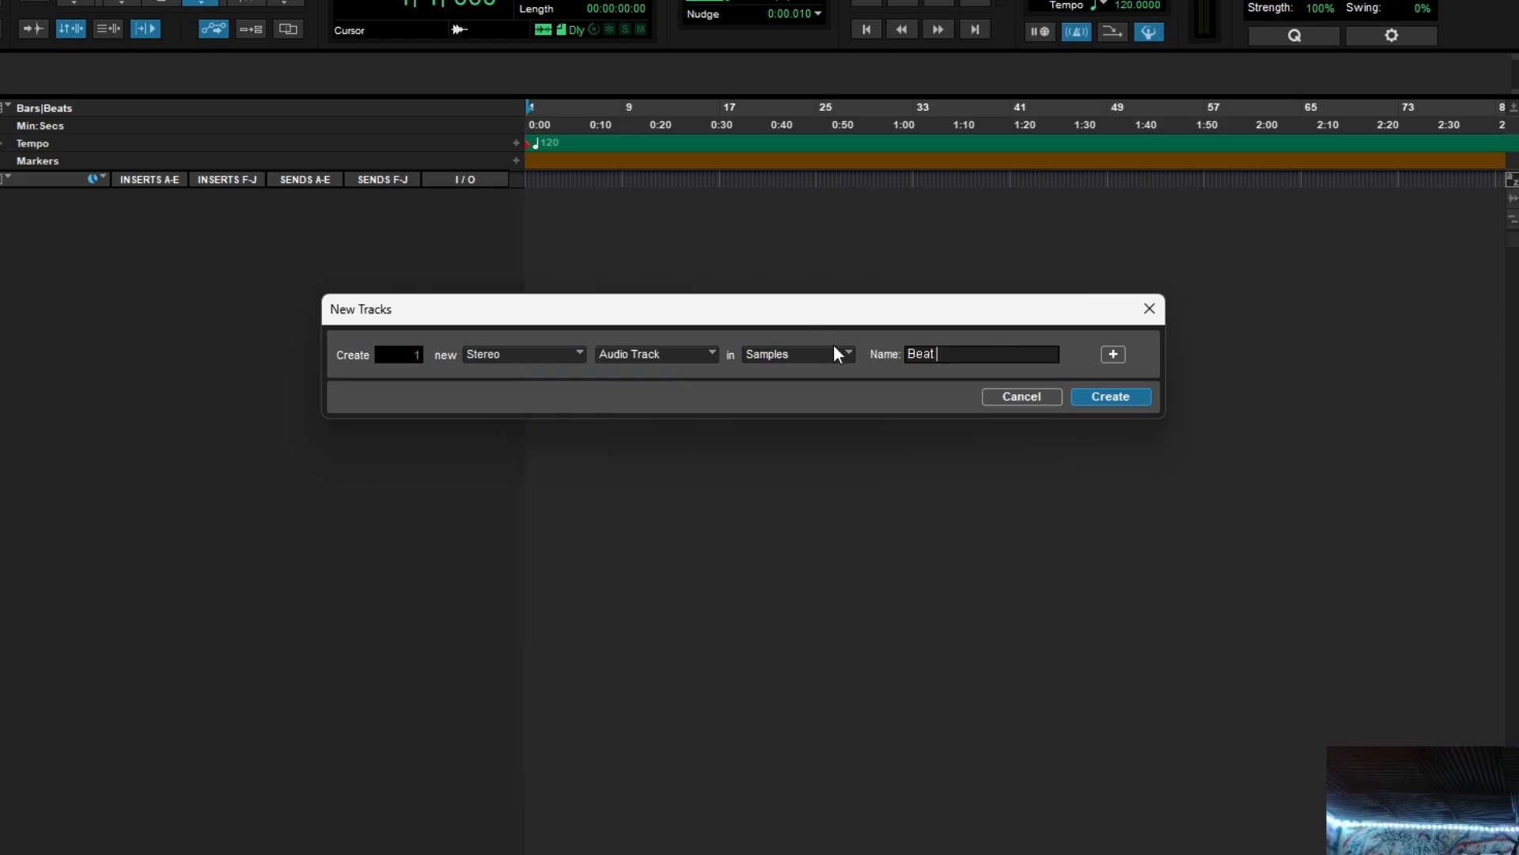
- Add two mono audio tracks named Recording and Artist 1 to the new-track batch
left_click(1112, 352)
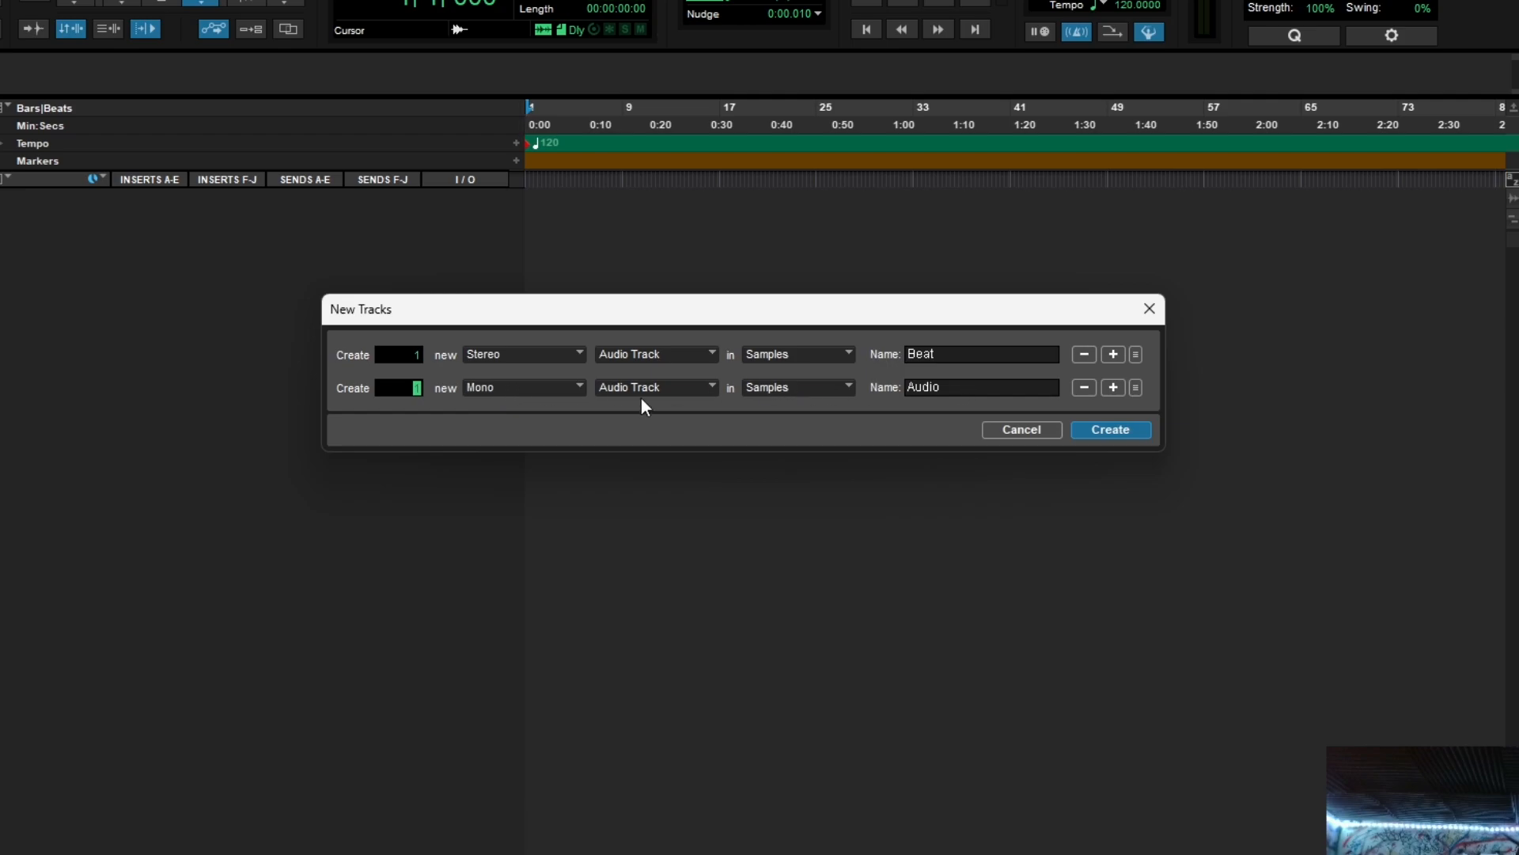
left_click(999, 386)
type("Recording")
left_click(1113, 387)
left_click(957, 420)
type("Arti")
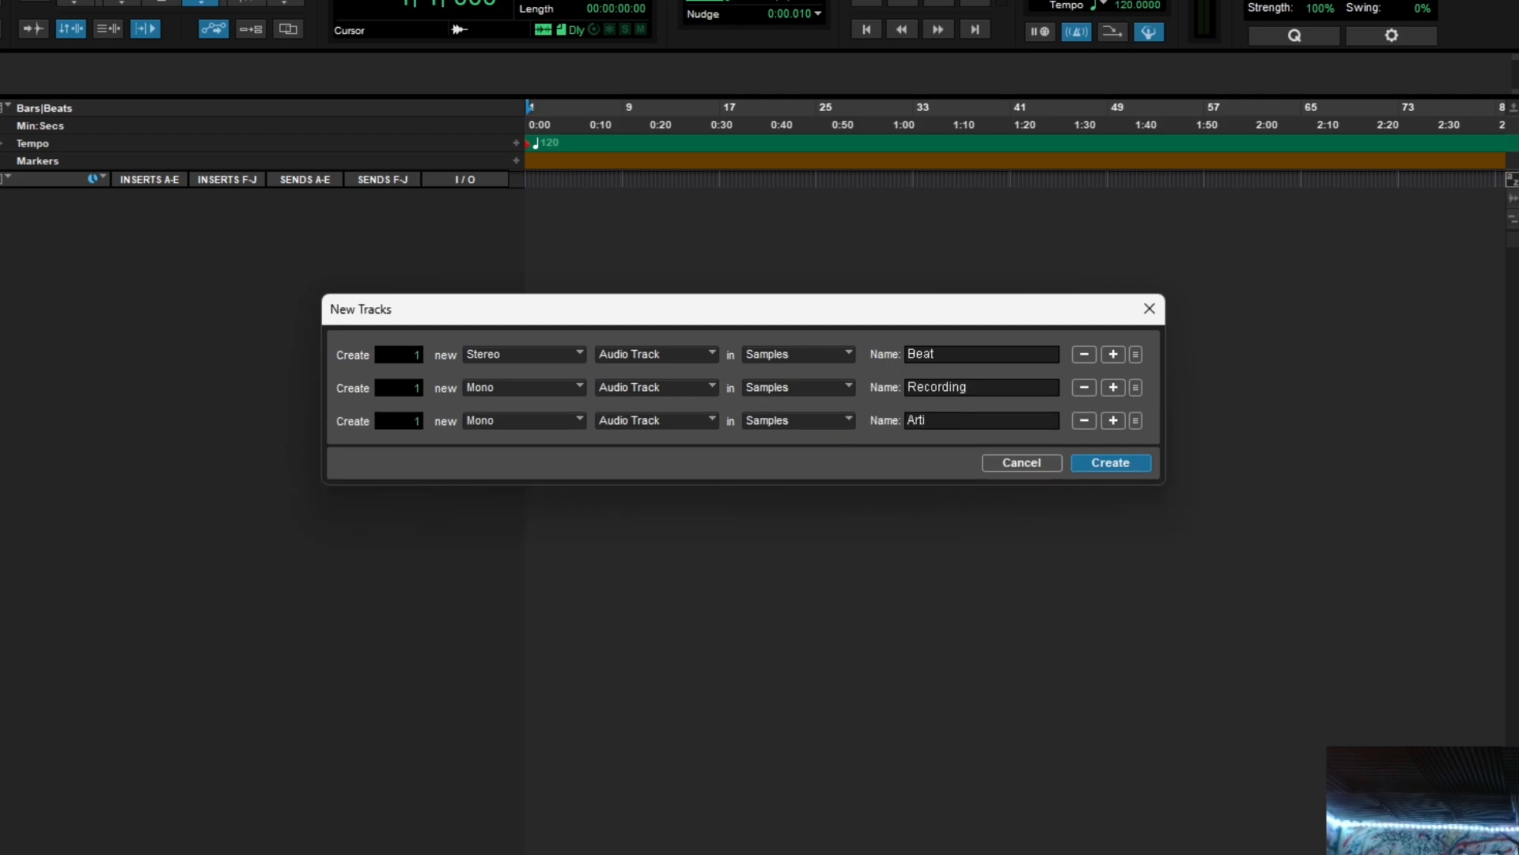
type("st 1")
- Add a second mono audio track named Artist 1 and a mono audio track named Adlib Track to the batch
left_click(1113, 420)
left_click(964, 461)
type("Artis")
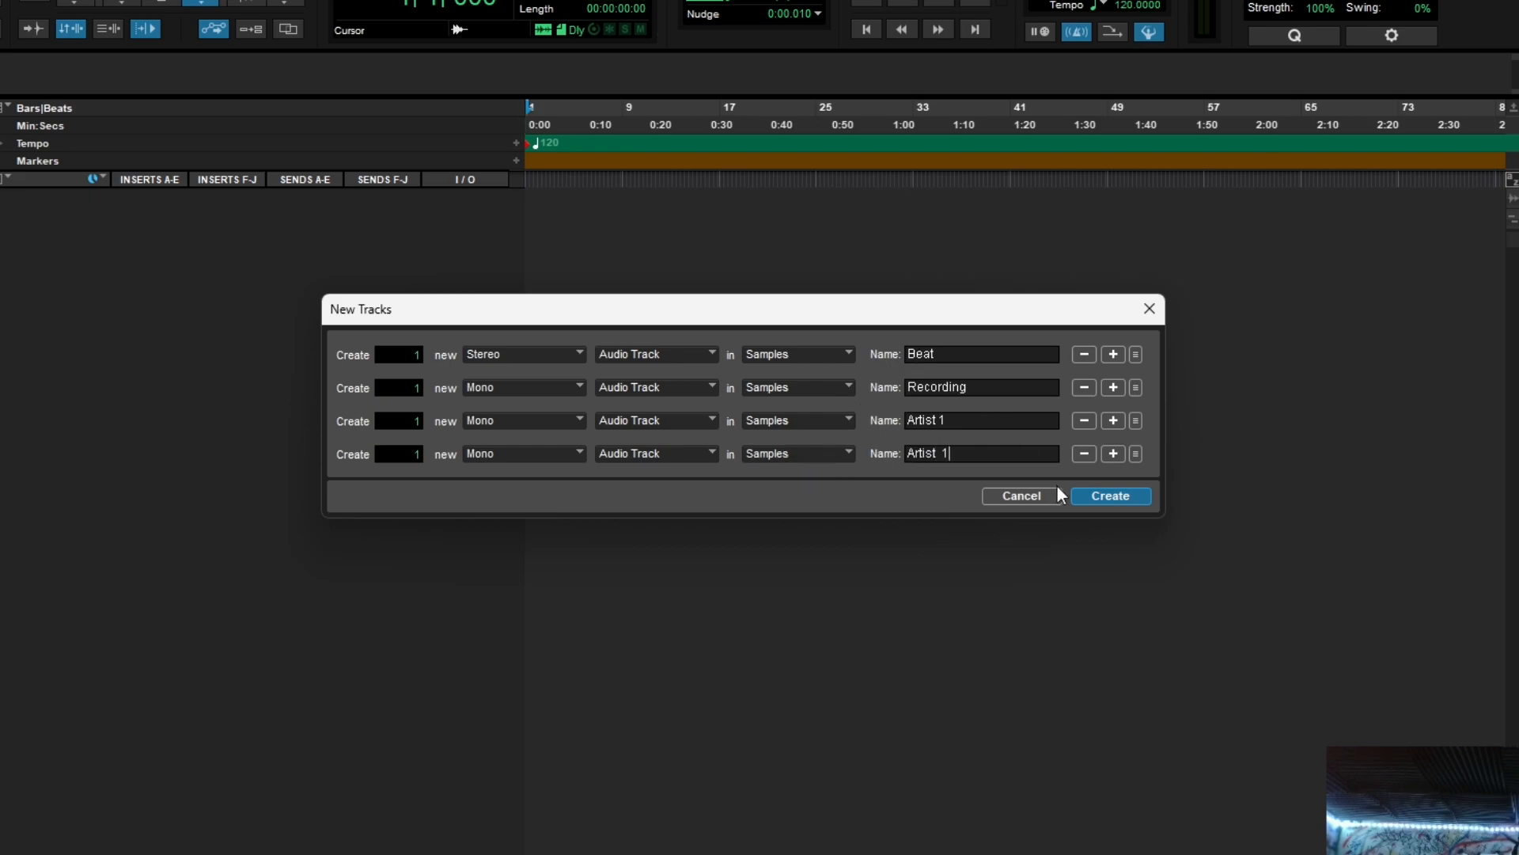
left_click(1112, 453)
left_click(965, 483)
type("AD")
type("dlib")
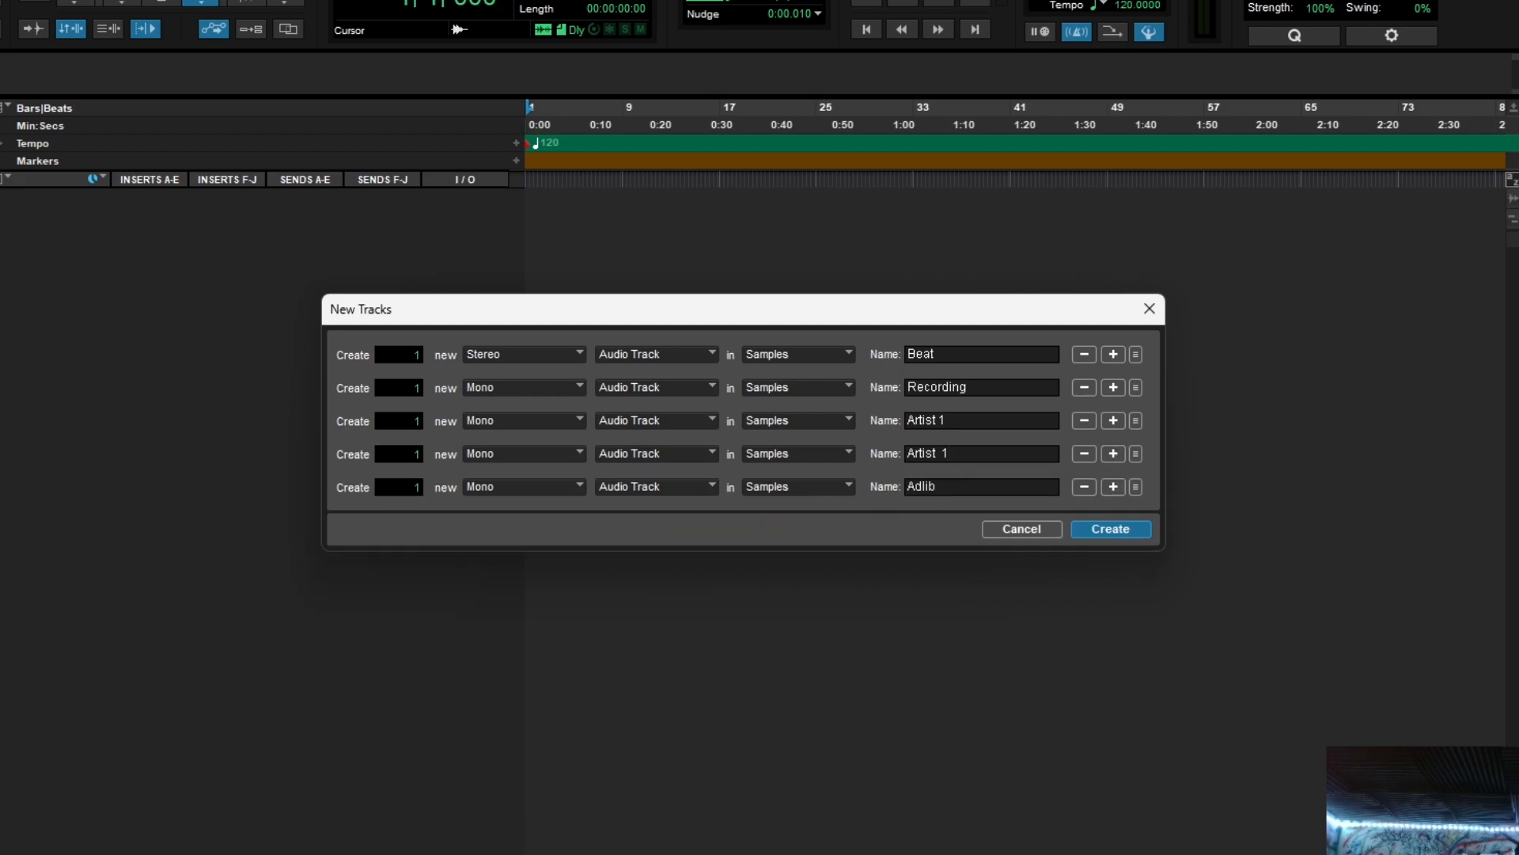
type(" Tracj")
key("BackSpace")
type("k")
- Add a stereo Aux Input named Vocal Bus to the new-track batch
left_click(1112, 486)
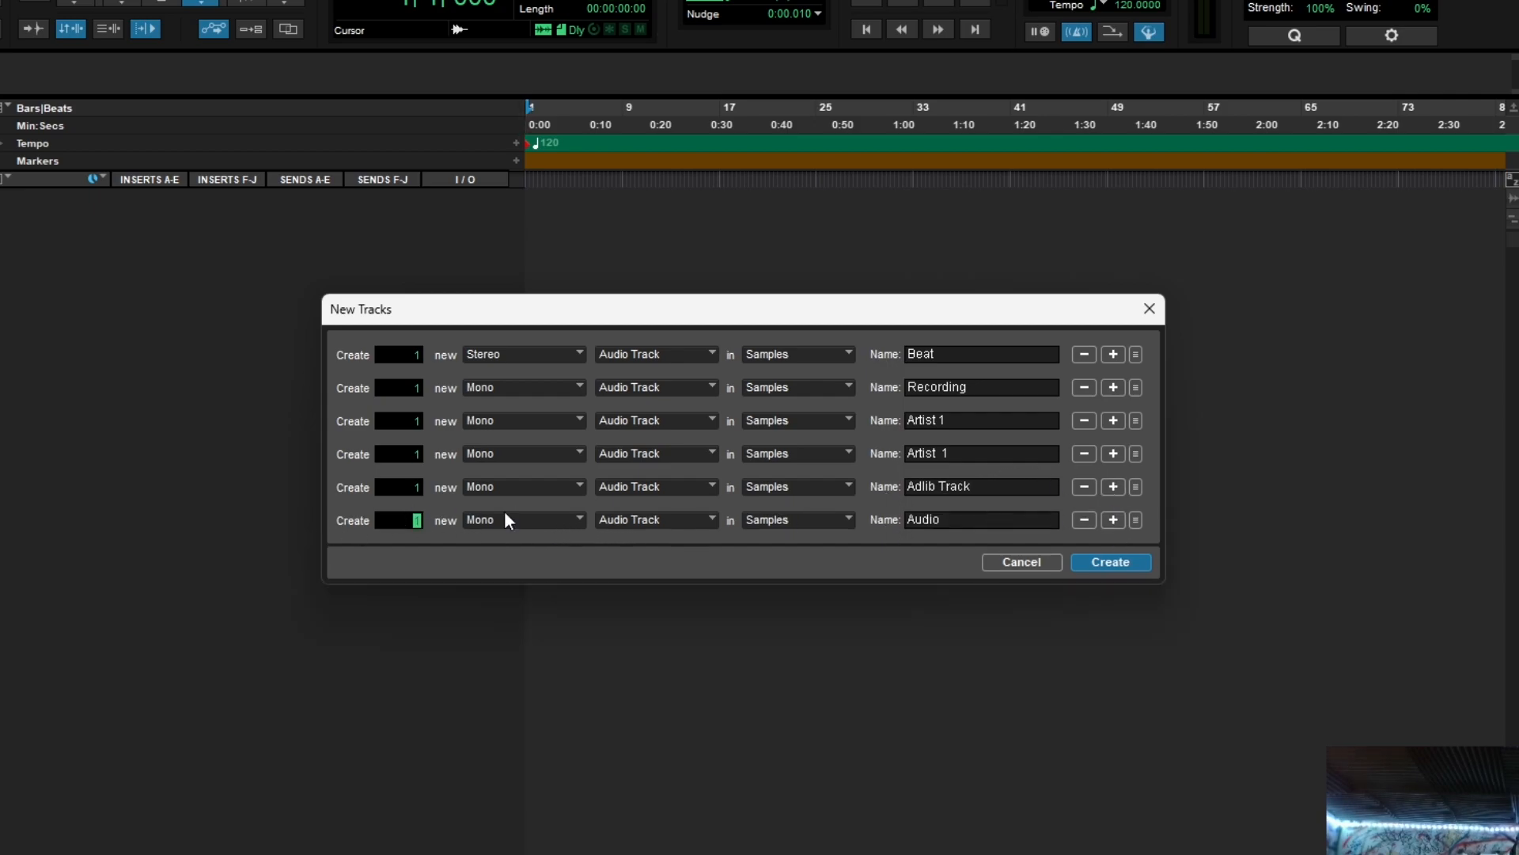
left_click(534, 516)
left_click(557, 548)
left_click(644, 522)
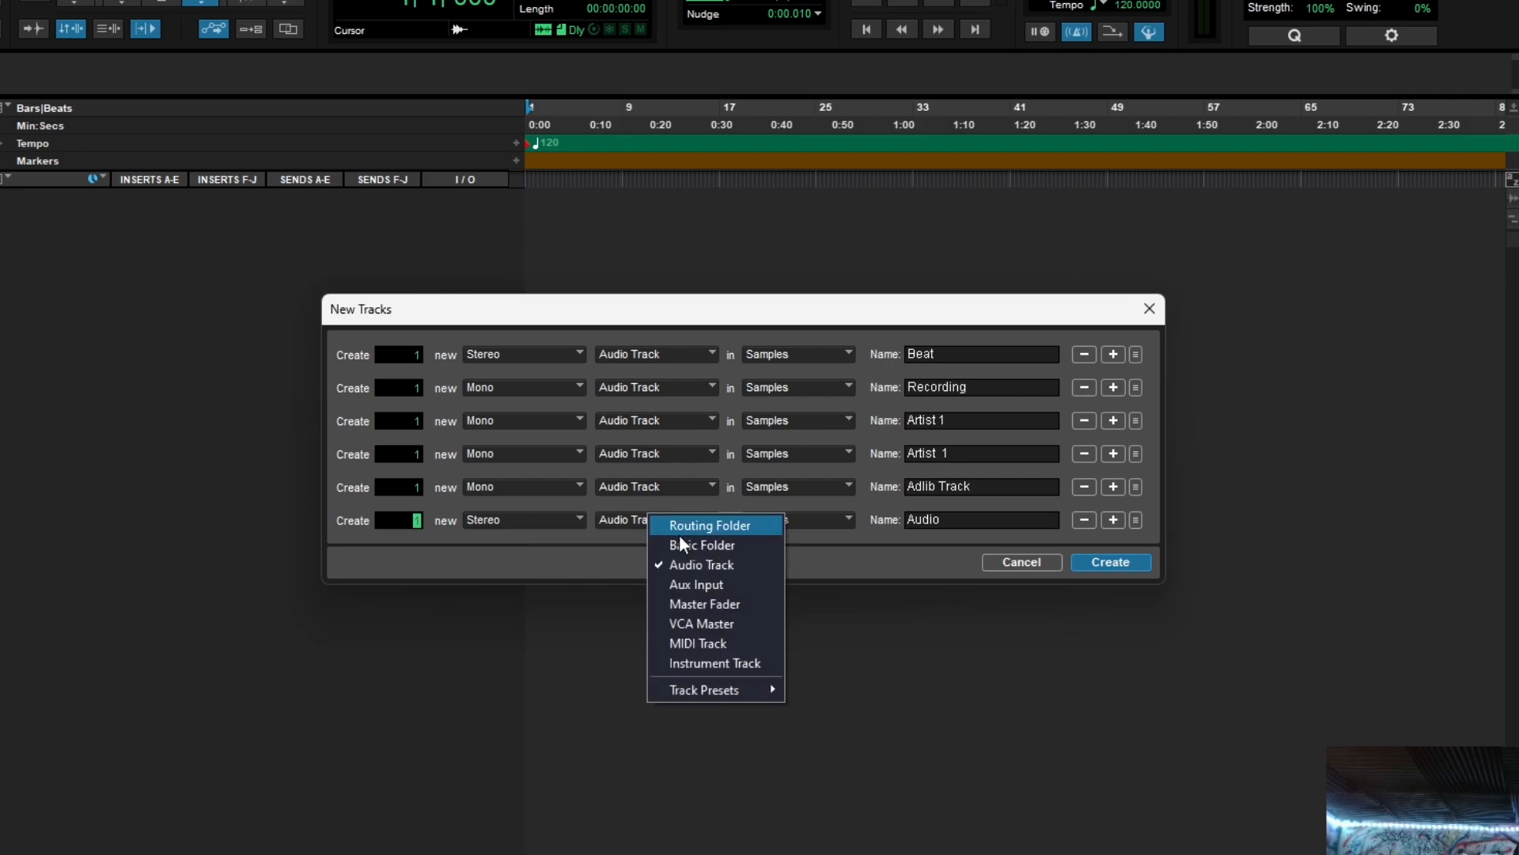
left_click(695, 584)
double_click(952, 521)
type("Vocal Bus")
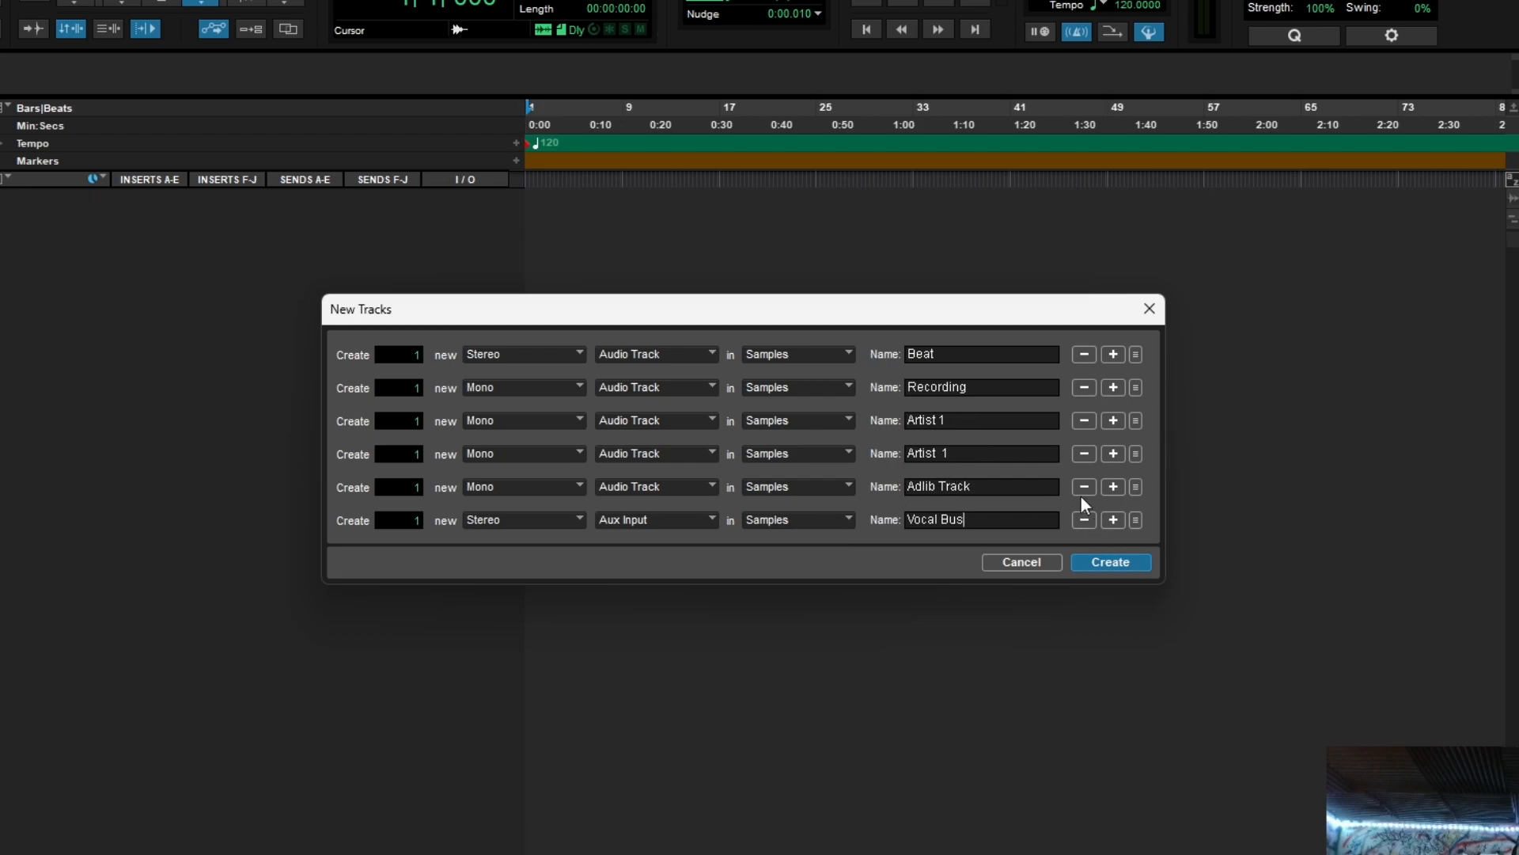
- Add a stereo Aux Input named ADlib Bus to the new-track batch
left_click(1113, 520)
left_click(553, 557)
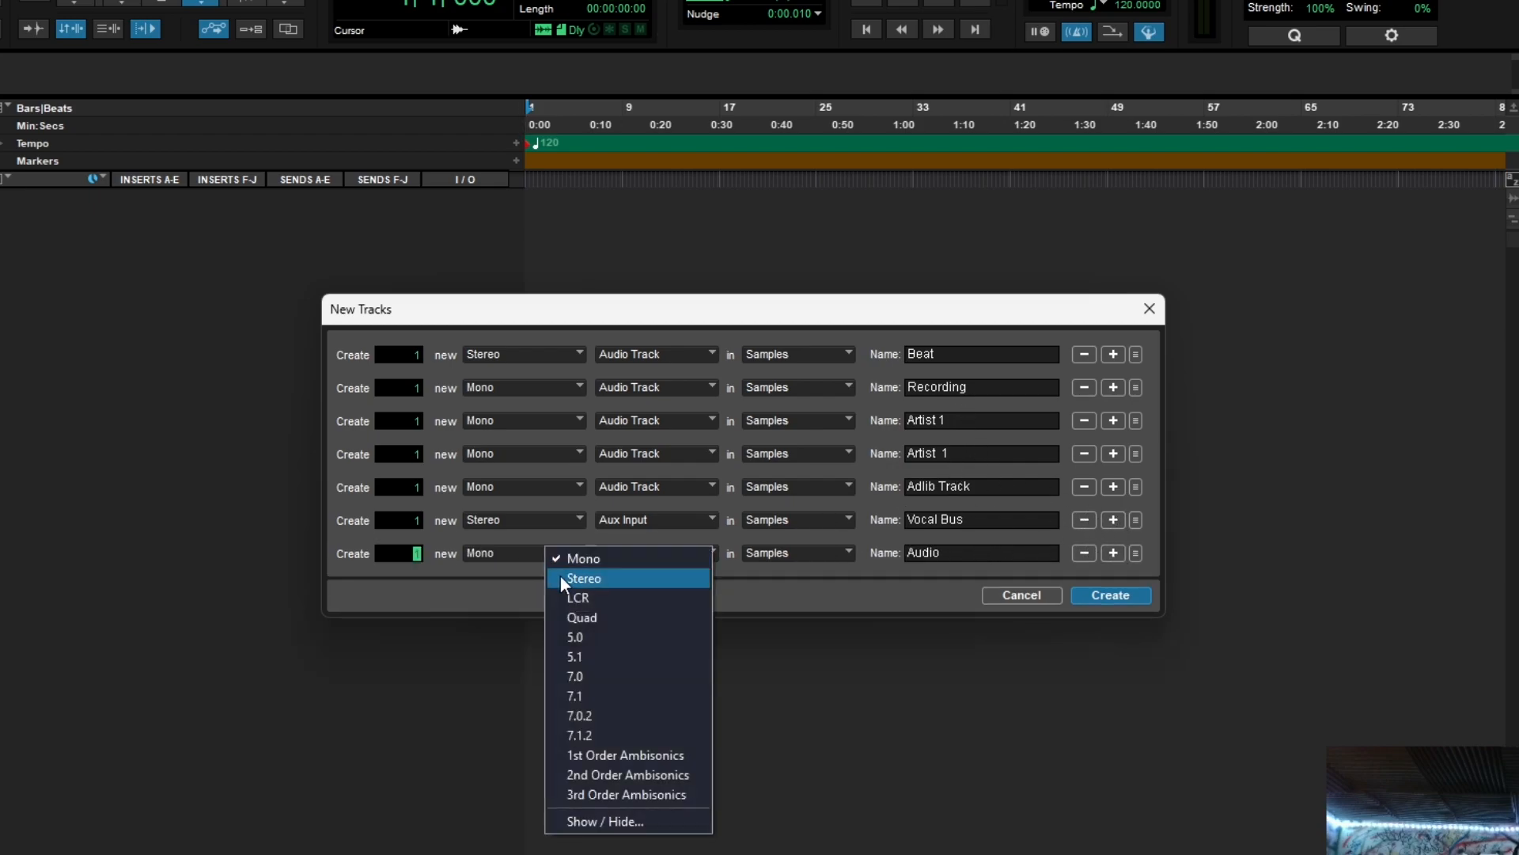
left_click(562, 576)
left_click(769, 556)
left_click(643, 557)
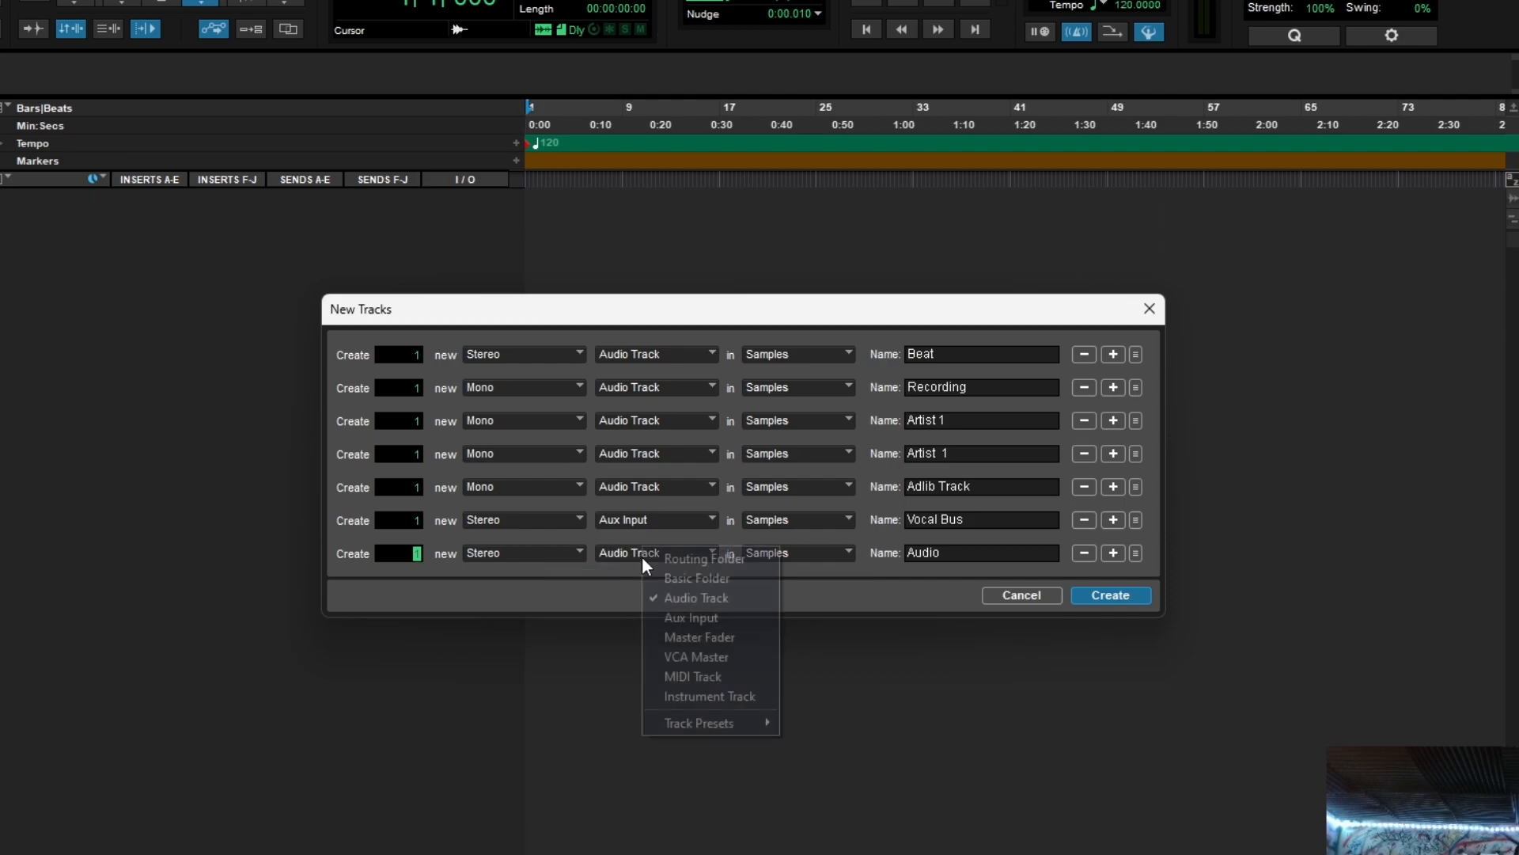
left_click(701, 618)
left_click_drag(934, 553, 862, 548)
type("ADlib Bus")
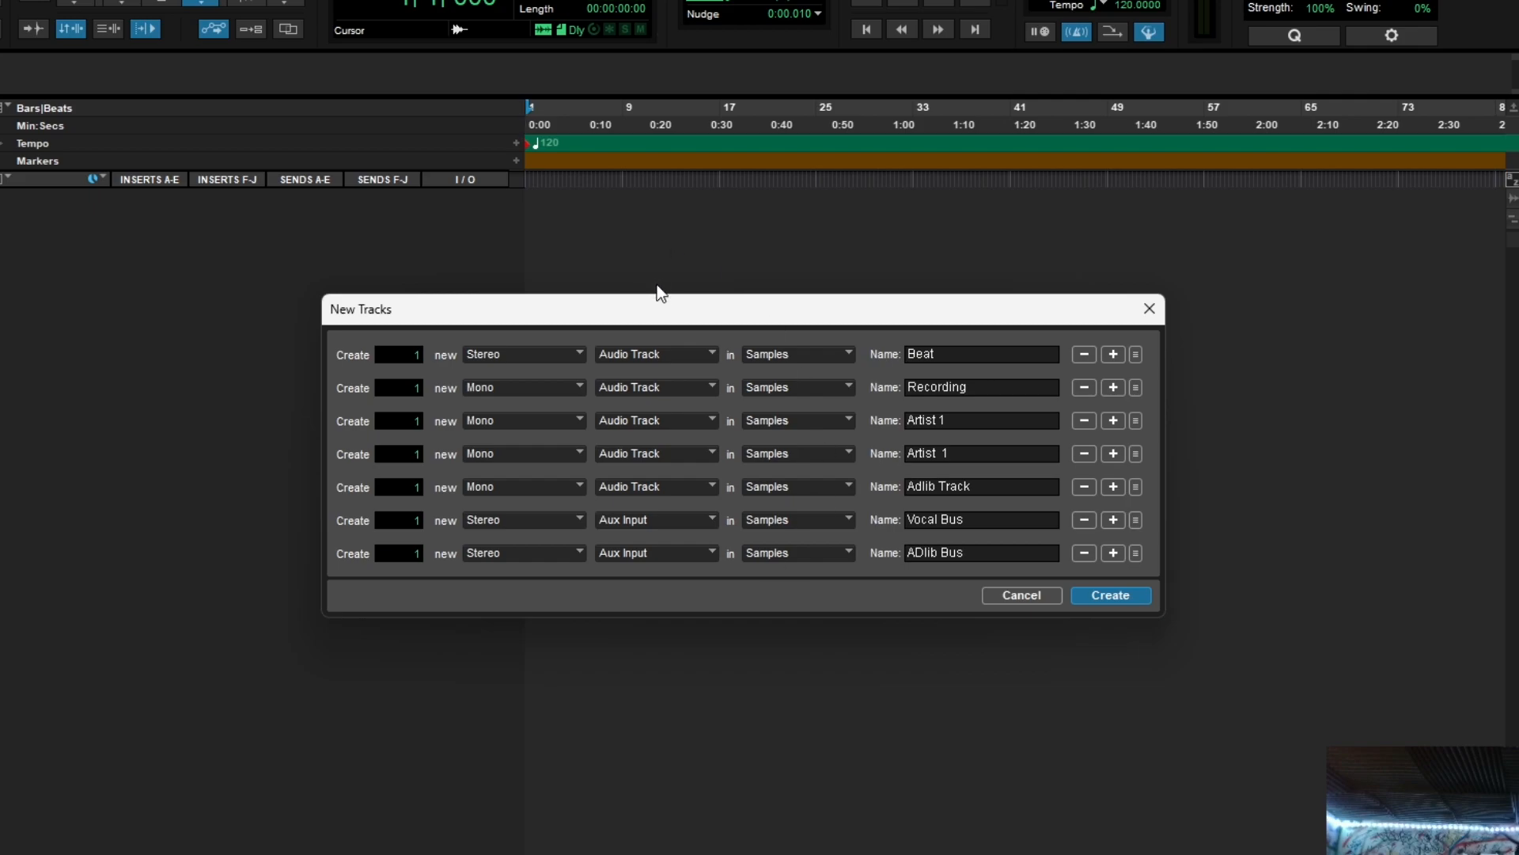
- Add a mono Aux Input named 1/8th delay to the new-track batch
left_click_drag(665, 313, 652, 164)
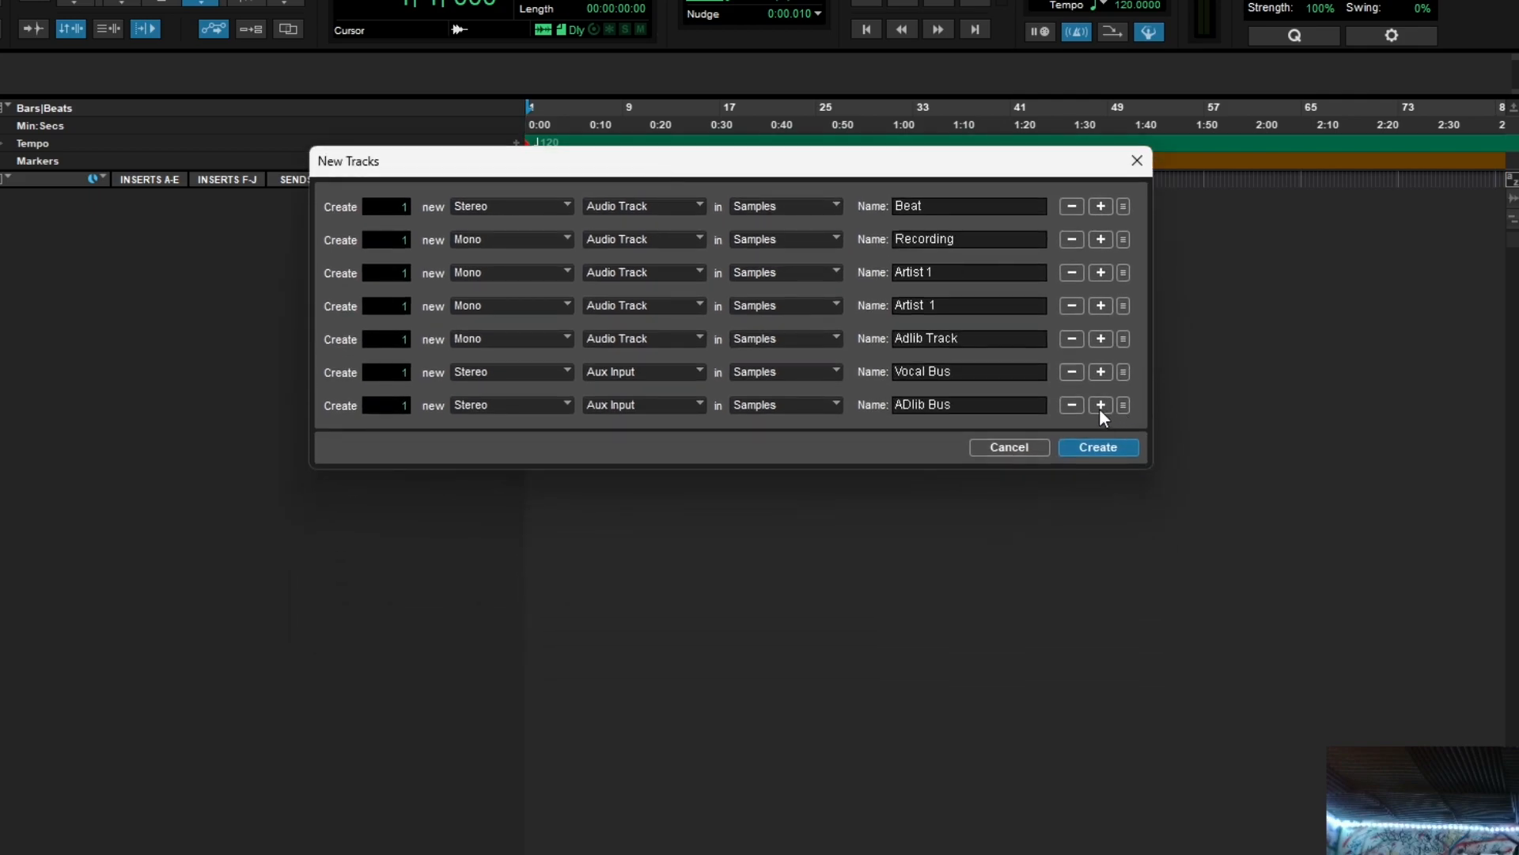
left_click(1100, 405)
left_click(643, 438)
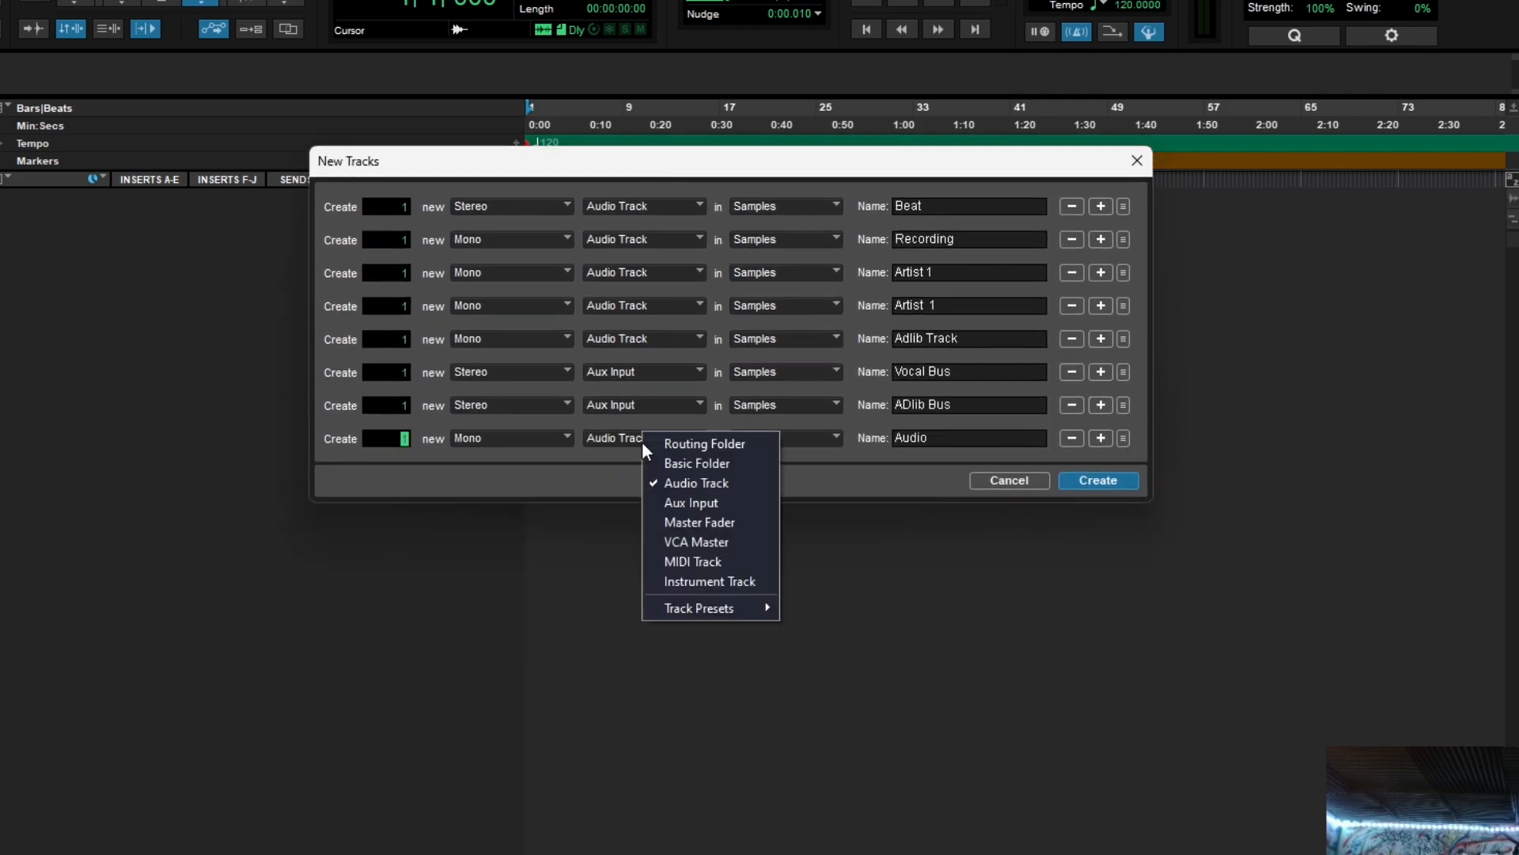
left_click(701, 503)
double_click(990, 440)
type("1/")
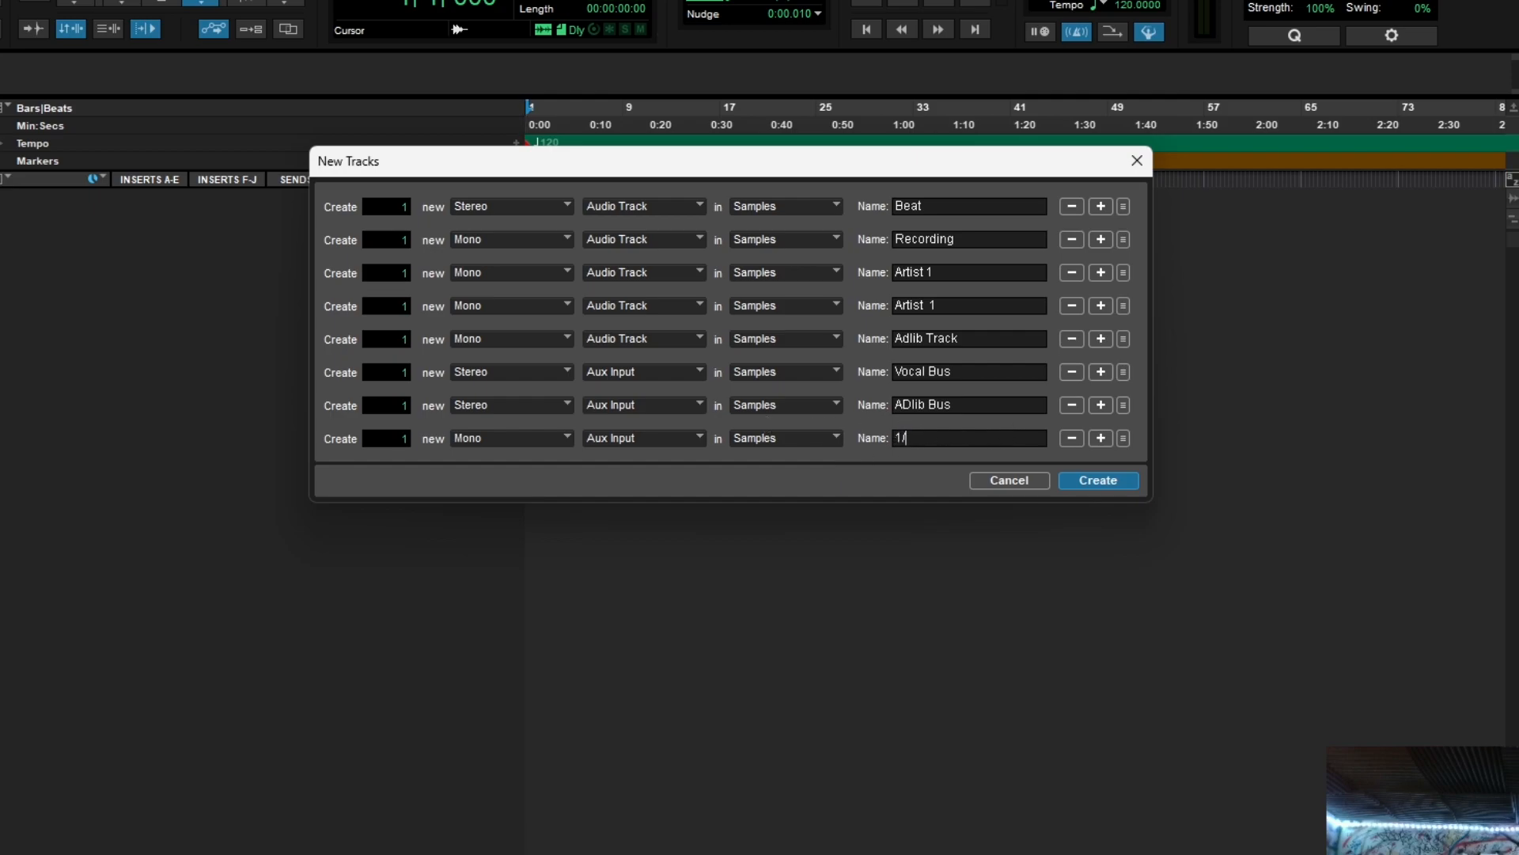
- Add three more mono track rows named 1/4th delay, 1/2 delay and Reverb 1
type("1/4th delay")
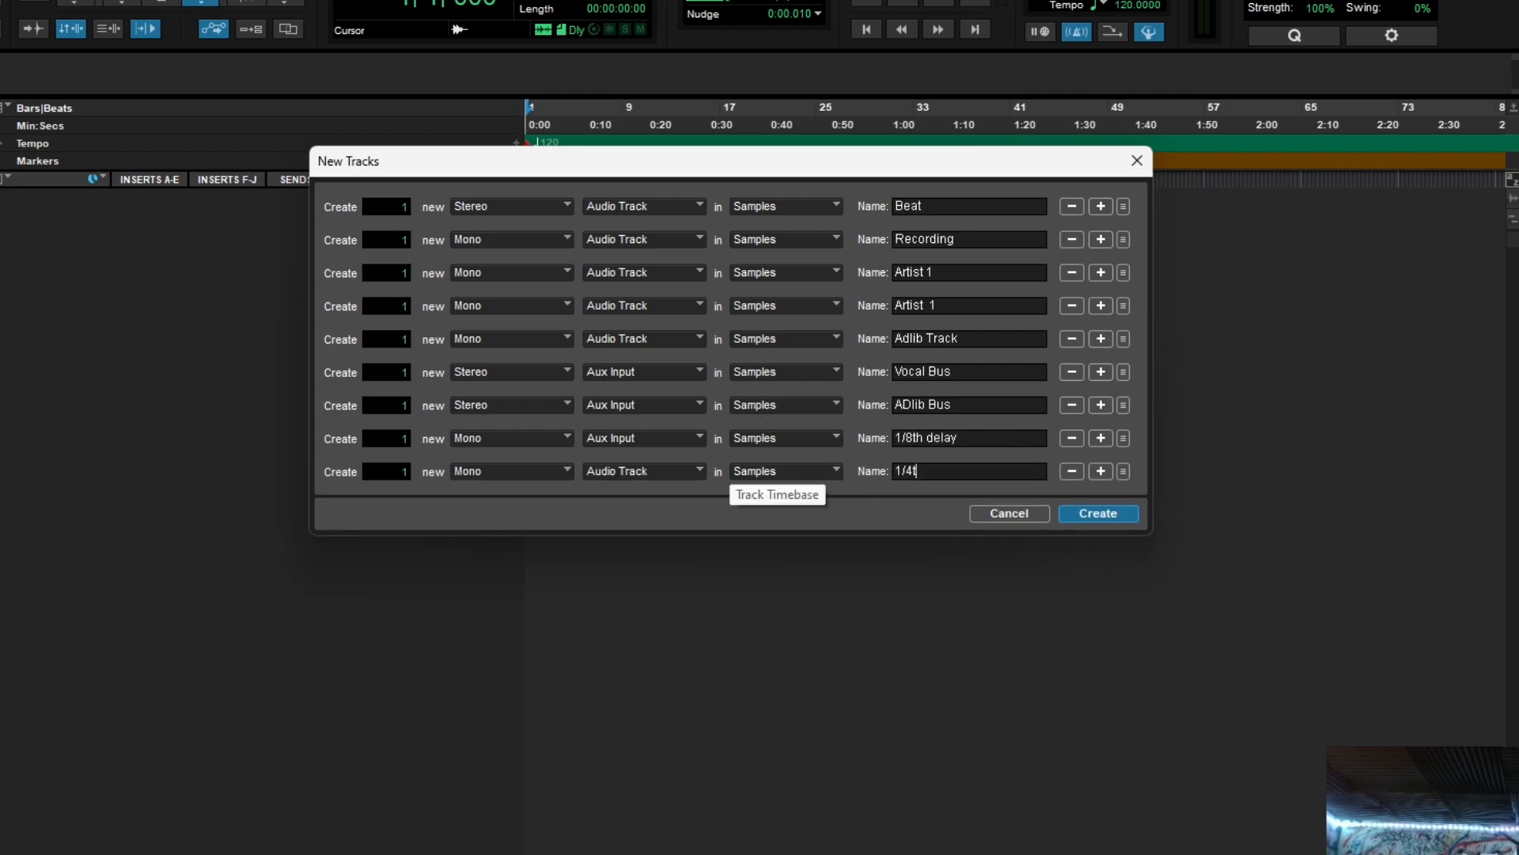
key("ctrl+Down")
type("1/2 delay")
key("ctrl+Down")
type("Reverb 1")
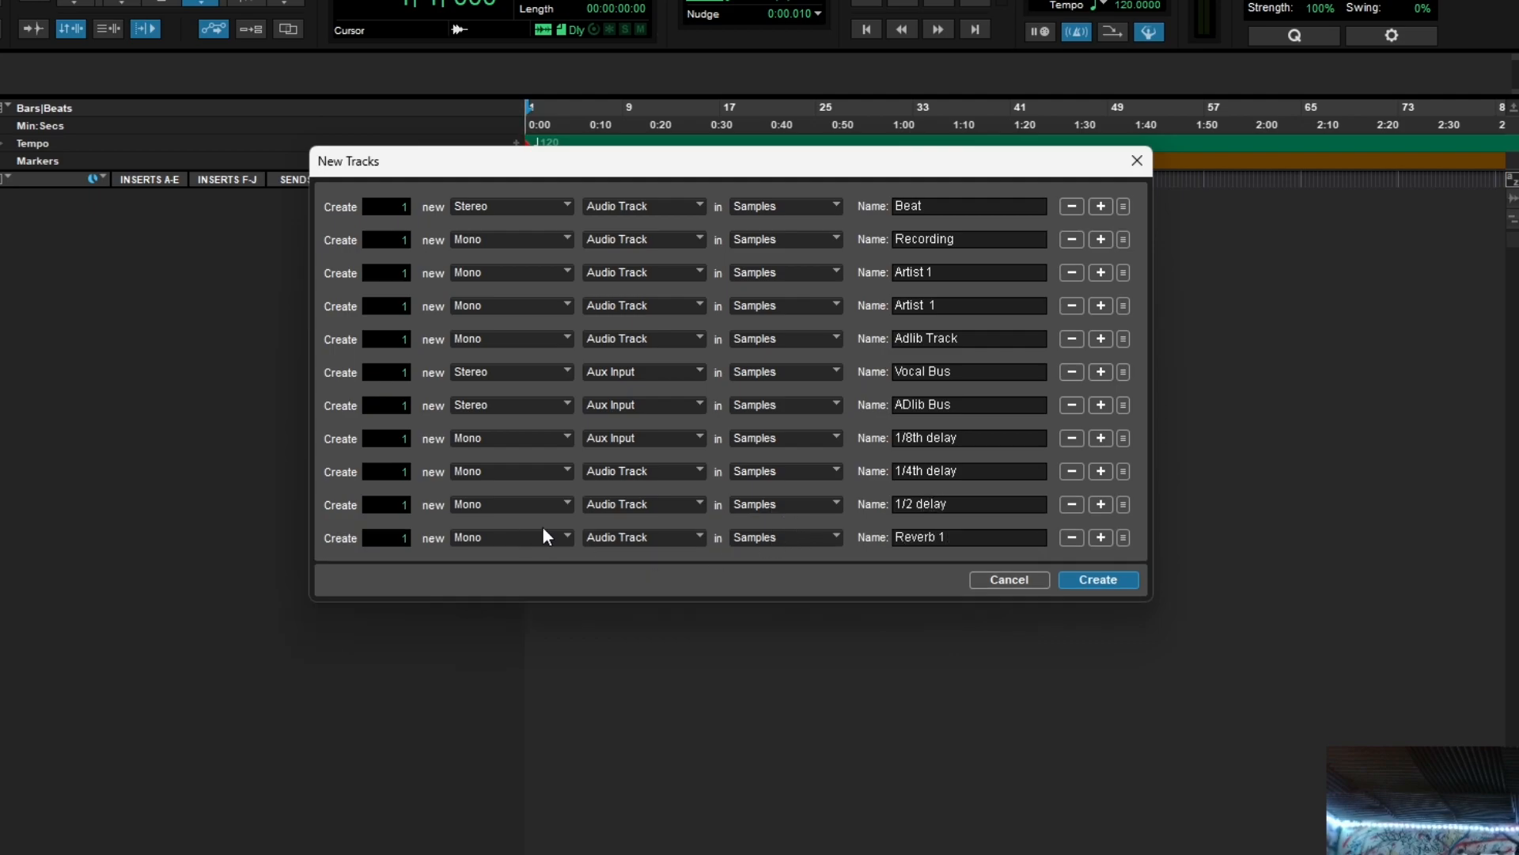
- Change the three mono track rows below 1/8th delay to Aux Input
key("ctrl+Right")
left_click(645, 471)
left_click(679, 534)
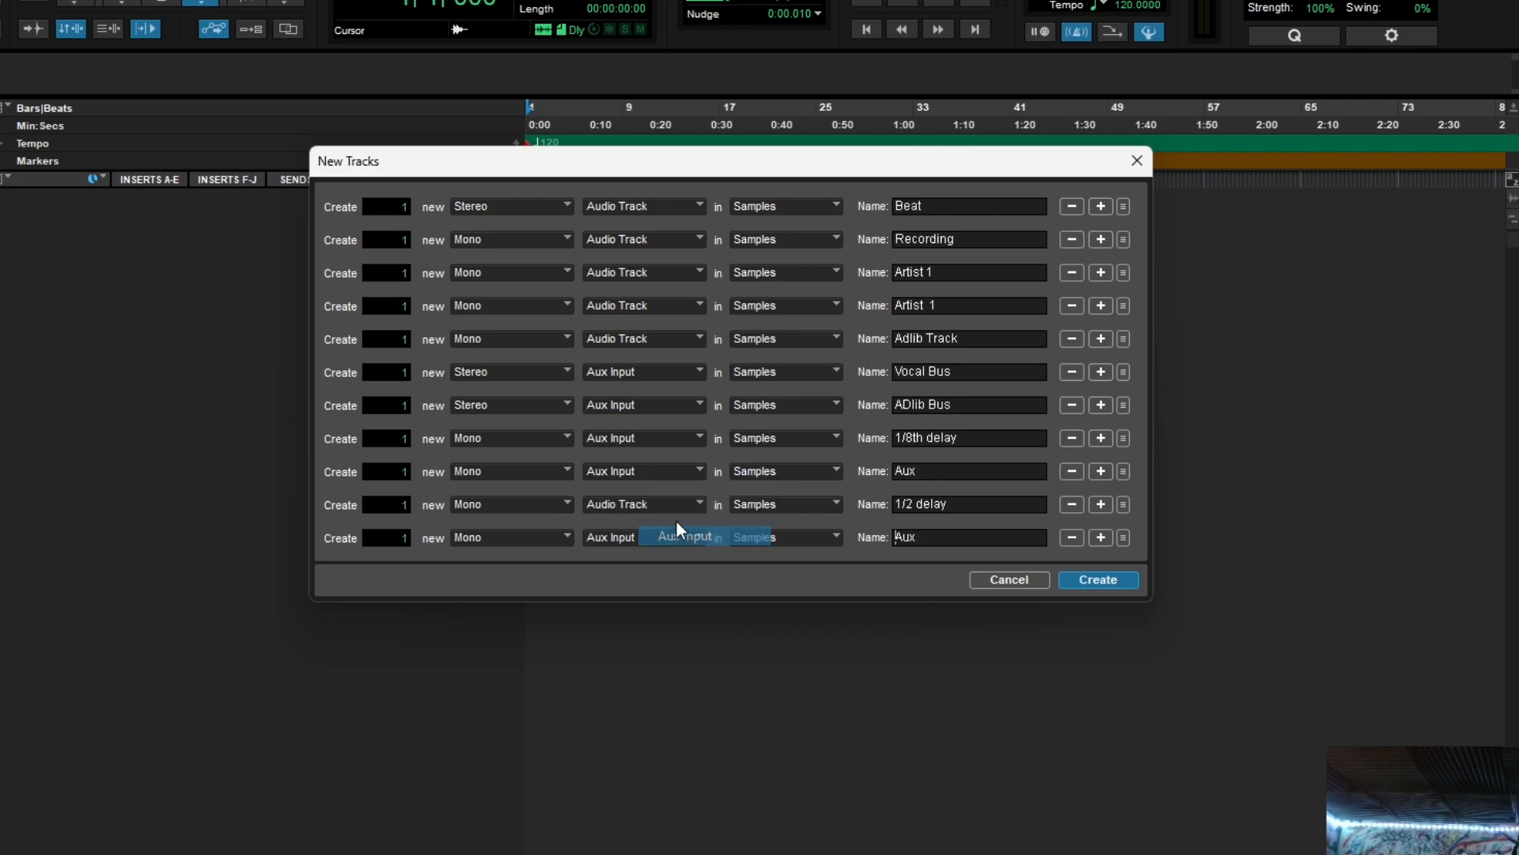
left_click(661, 504)
left_click(681, 569)
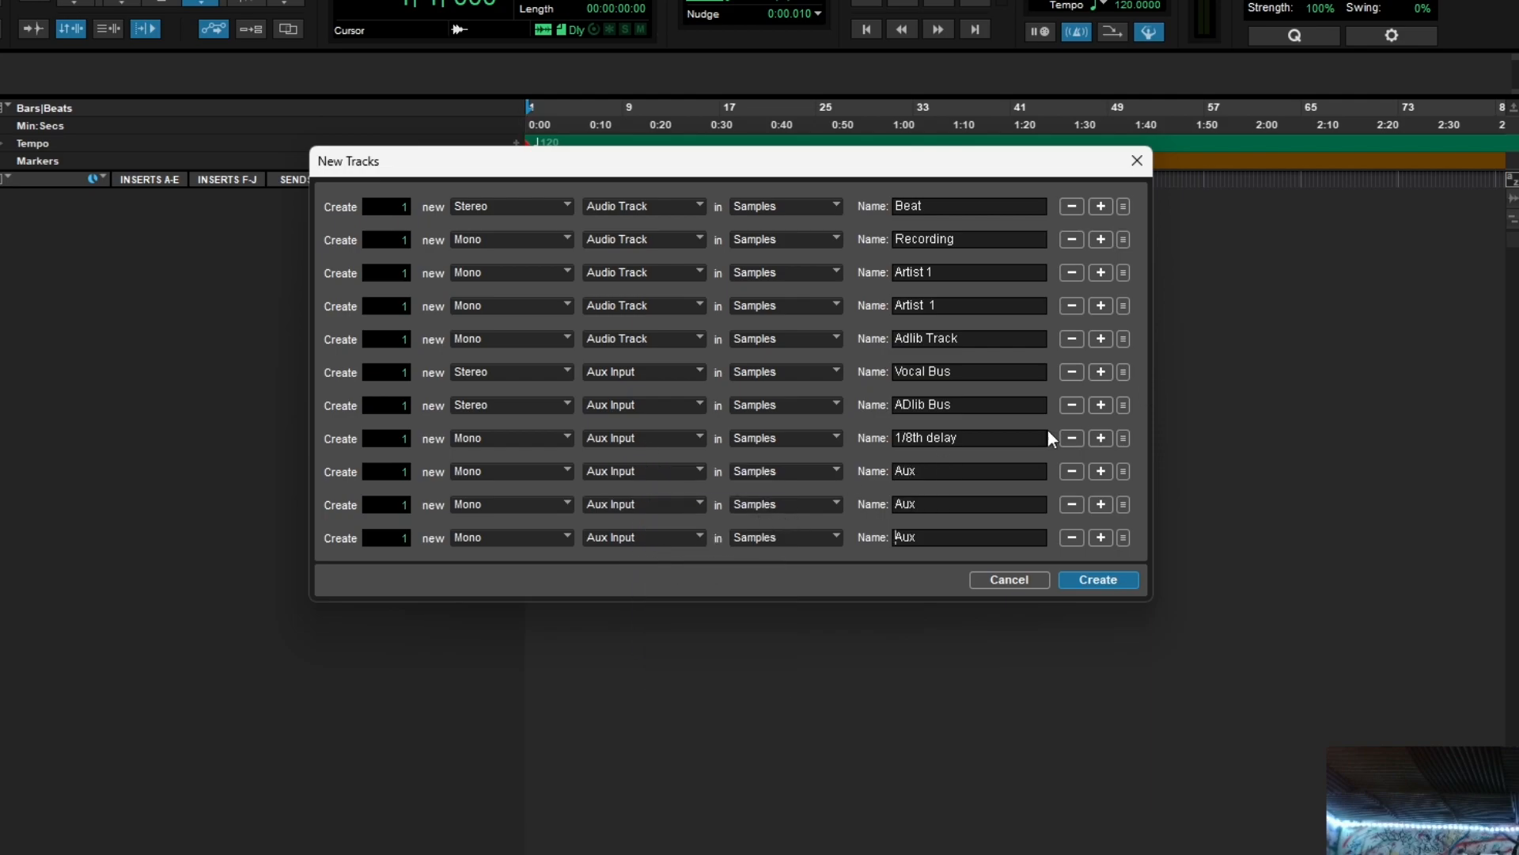
- Name the three unnamed Aux rows 1/4th delay, 1/2 delay and Reverb, and add a mono Aux Input named Reverb 2
left_click(966, 470)
type("1/4th delay")
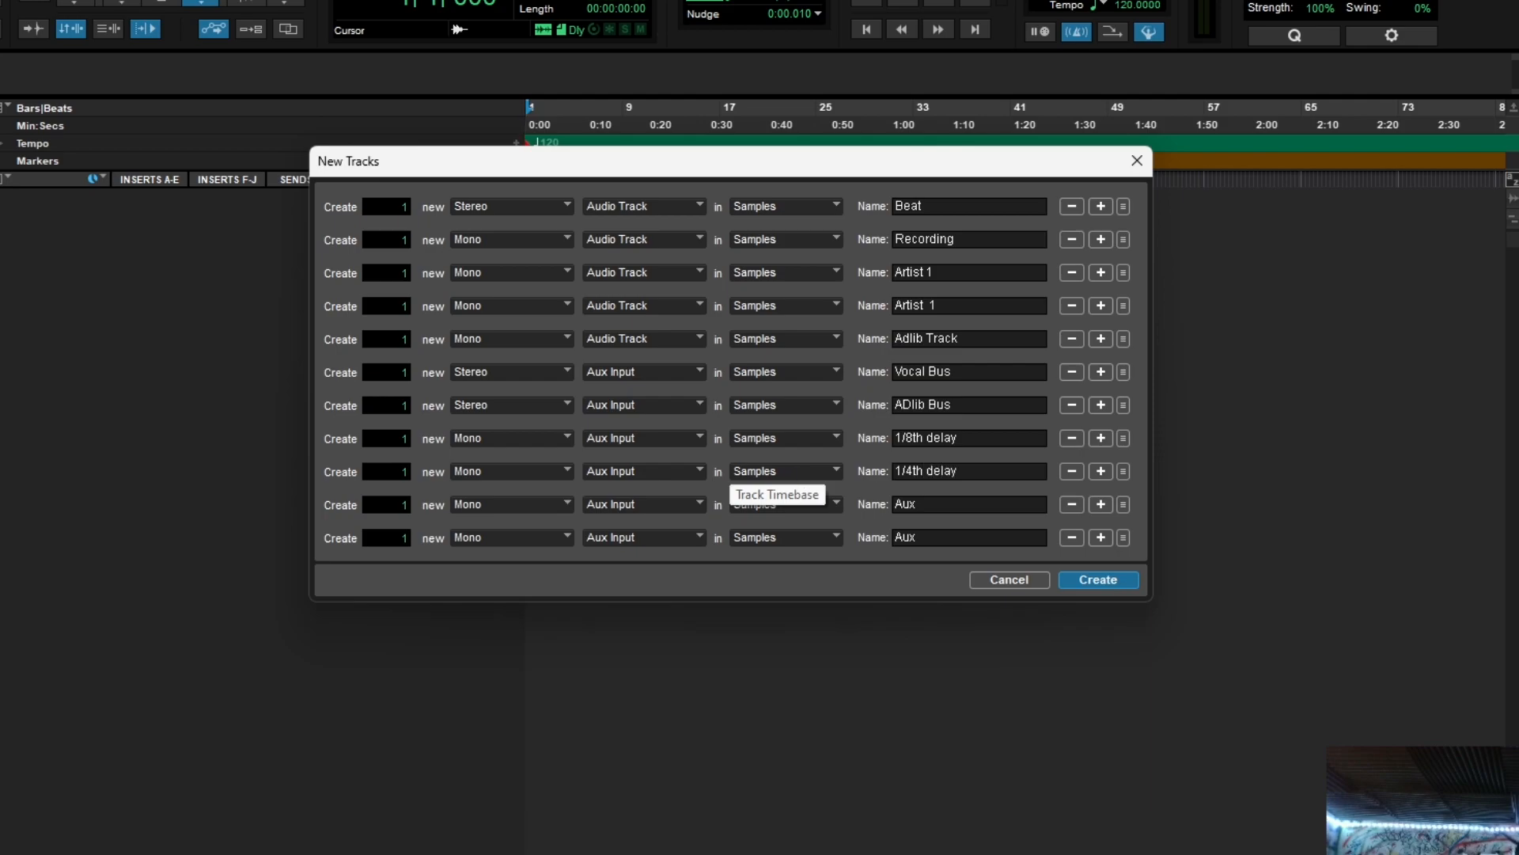
left_click(944, 500)
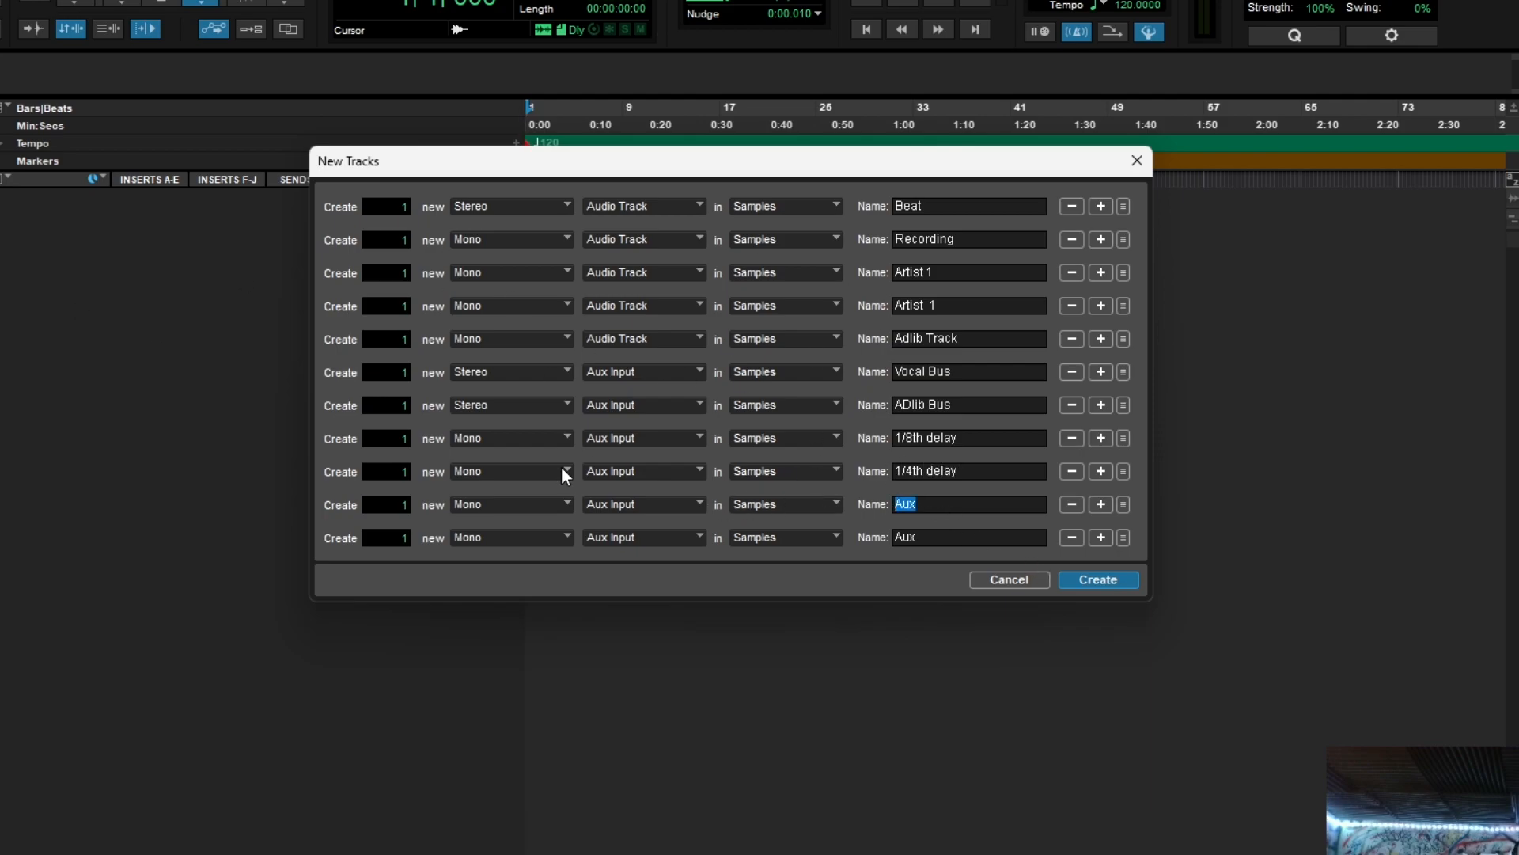
type("everb 2")
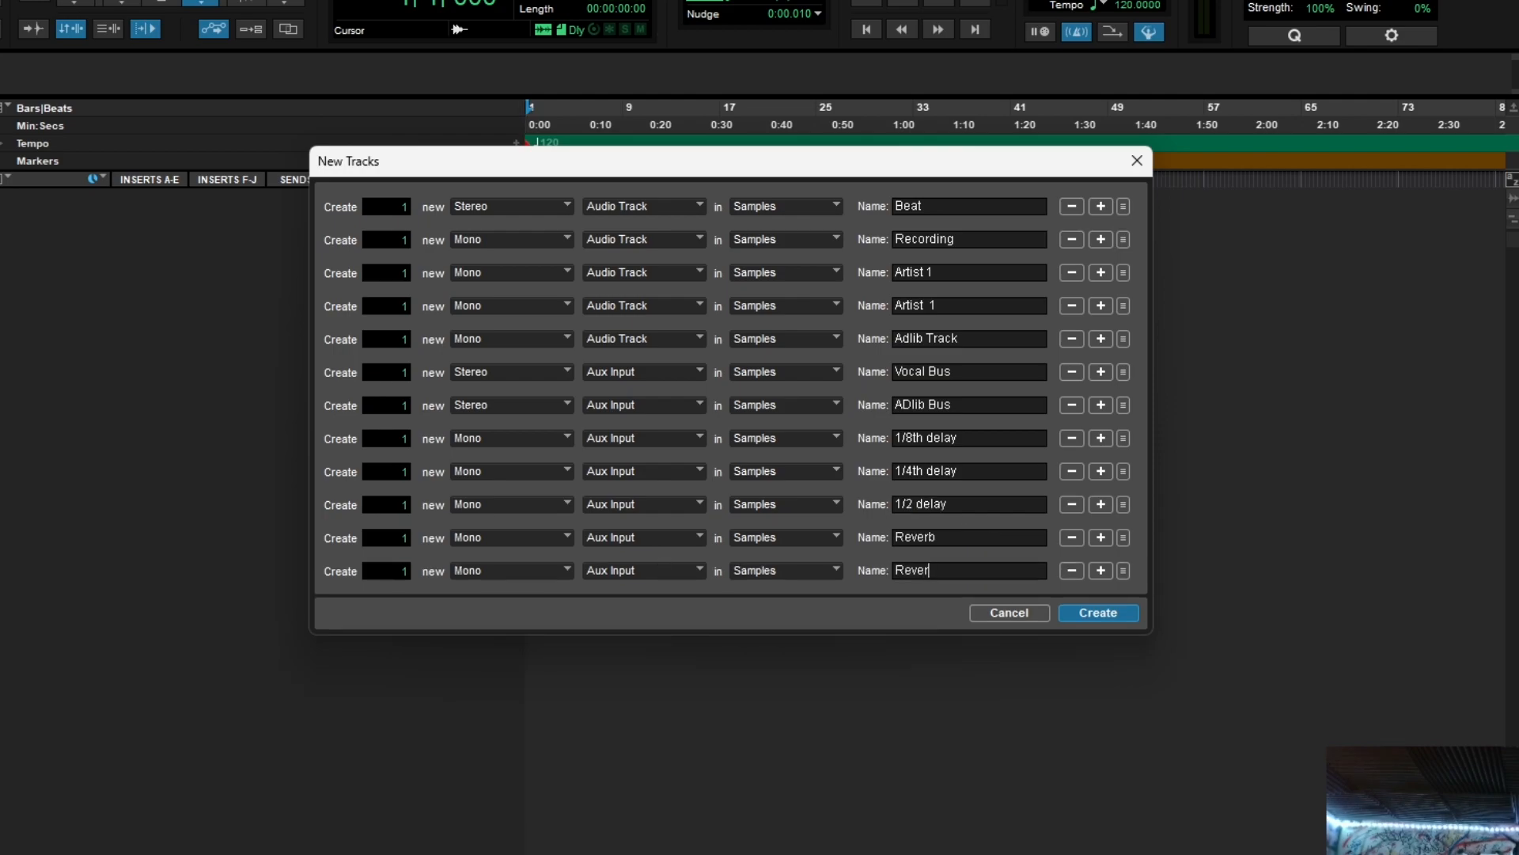
- Add a stereo Aux Input named Sub Mix to the new-track batch
left_click(1101, 571)
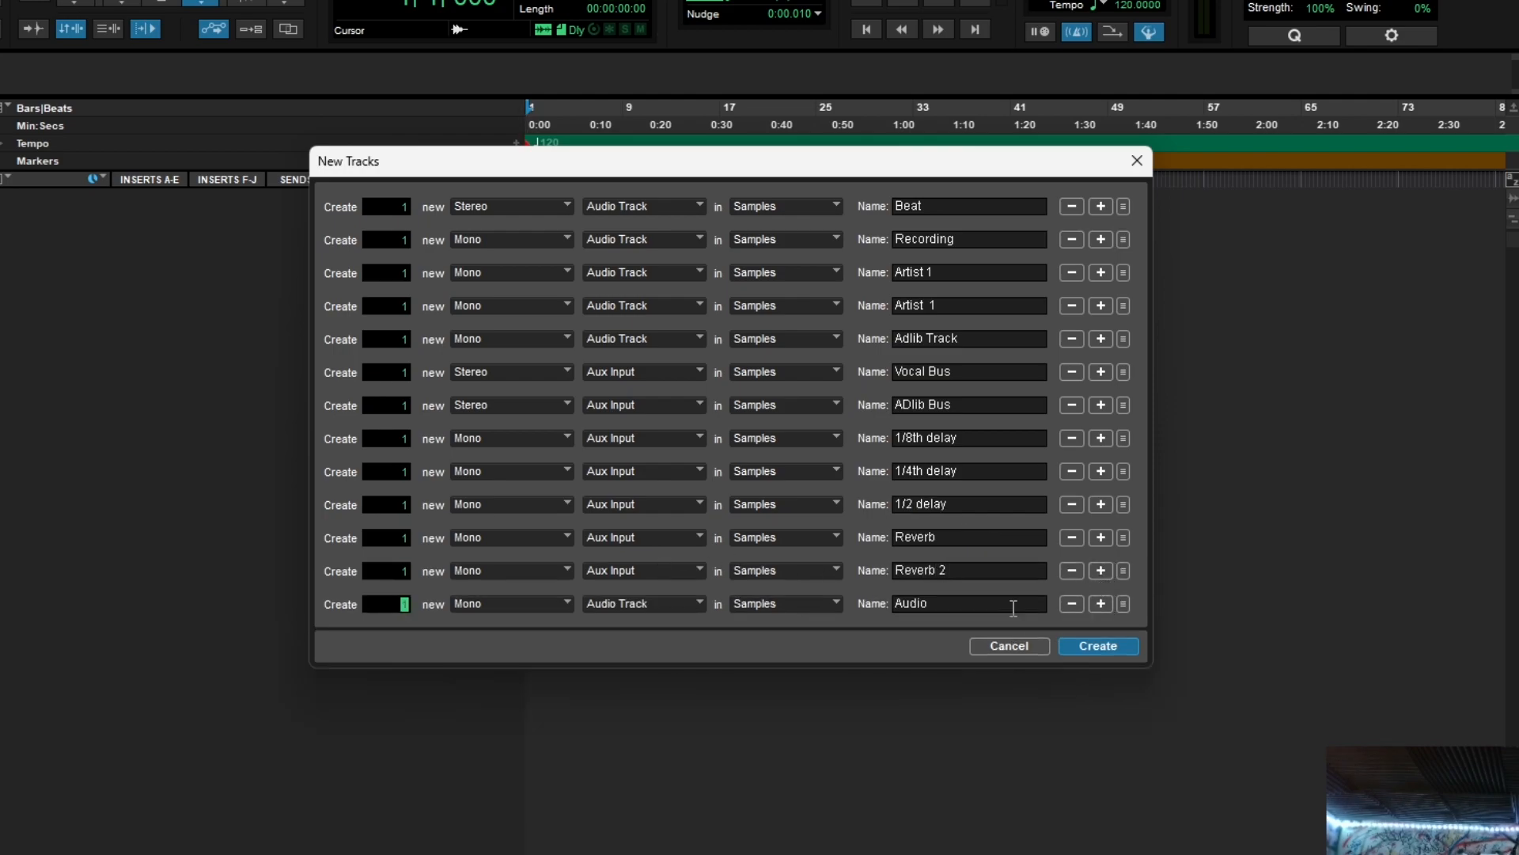
left_click(604, 604)
left_click(651, 668)
key("Tab")
type("Sub Mix")
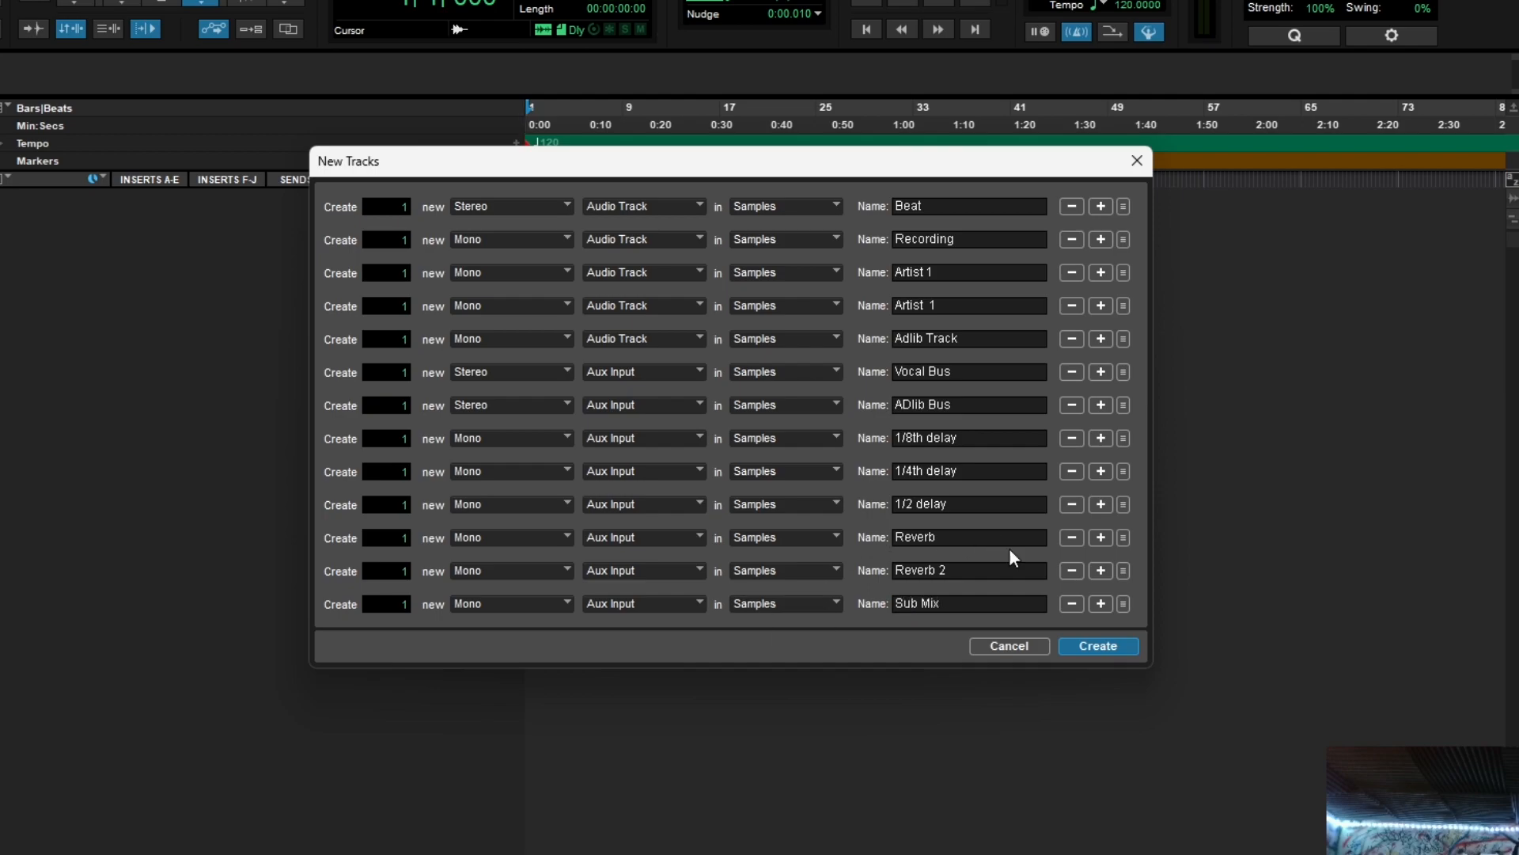
left_click(518, 603)
left_click(539, 631)
- Add a stereo Master Fader as the last row and create all the tracks
left_click(1101, 604)
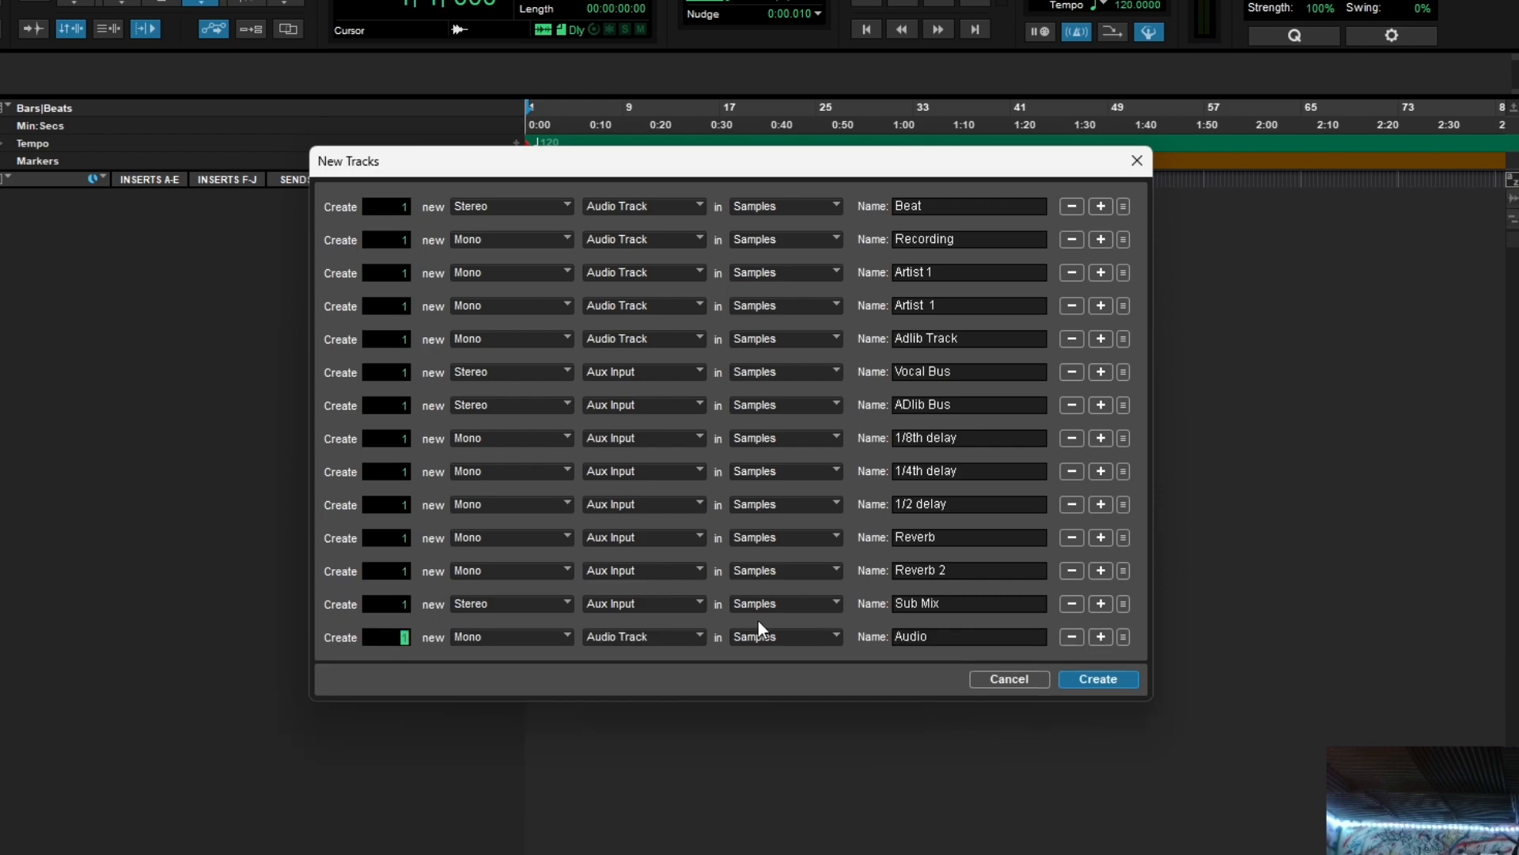
left_click(625, 639)
left_click(672, 723)
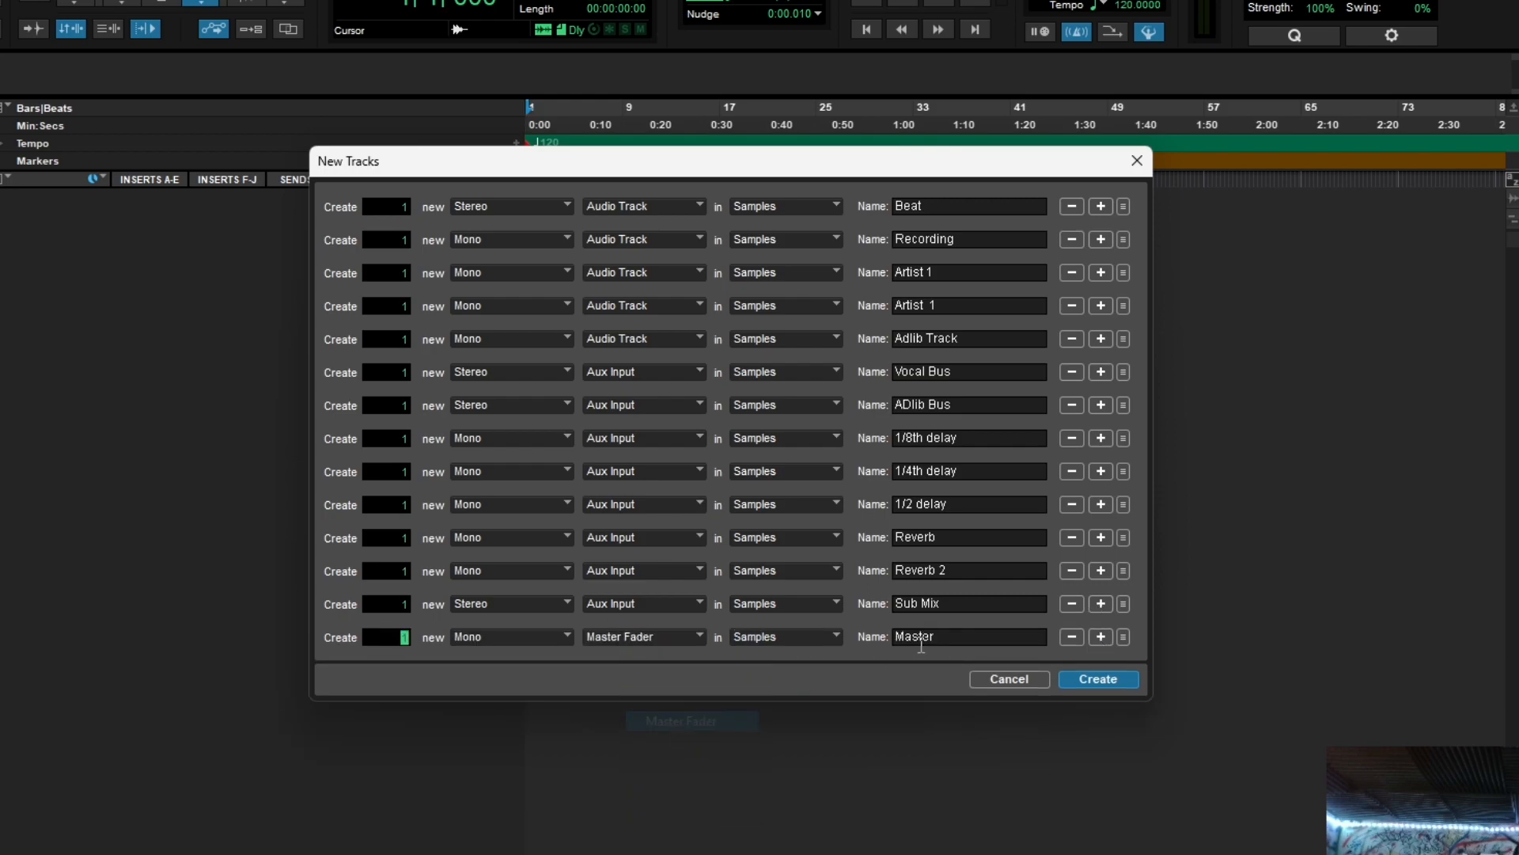
left_click(510, 638)
left_click(553, 663)
left_click(1098, 679)
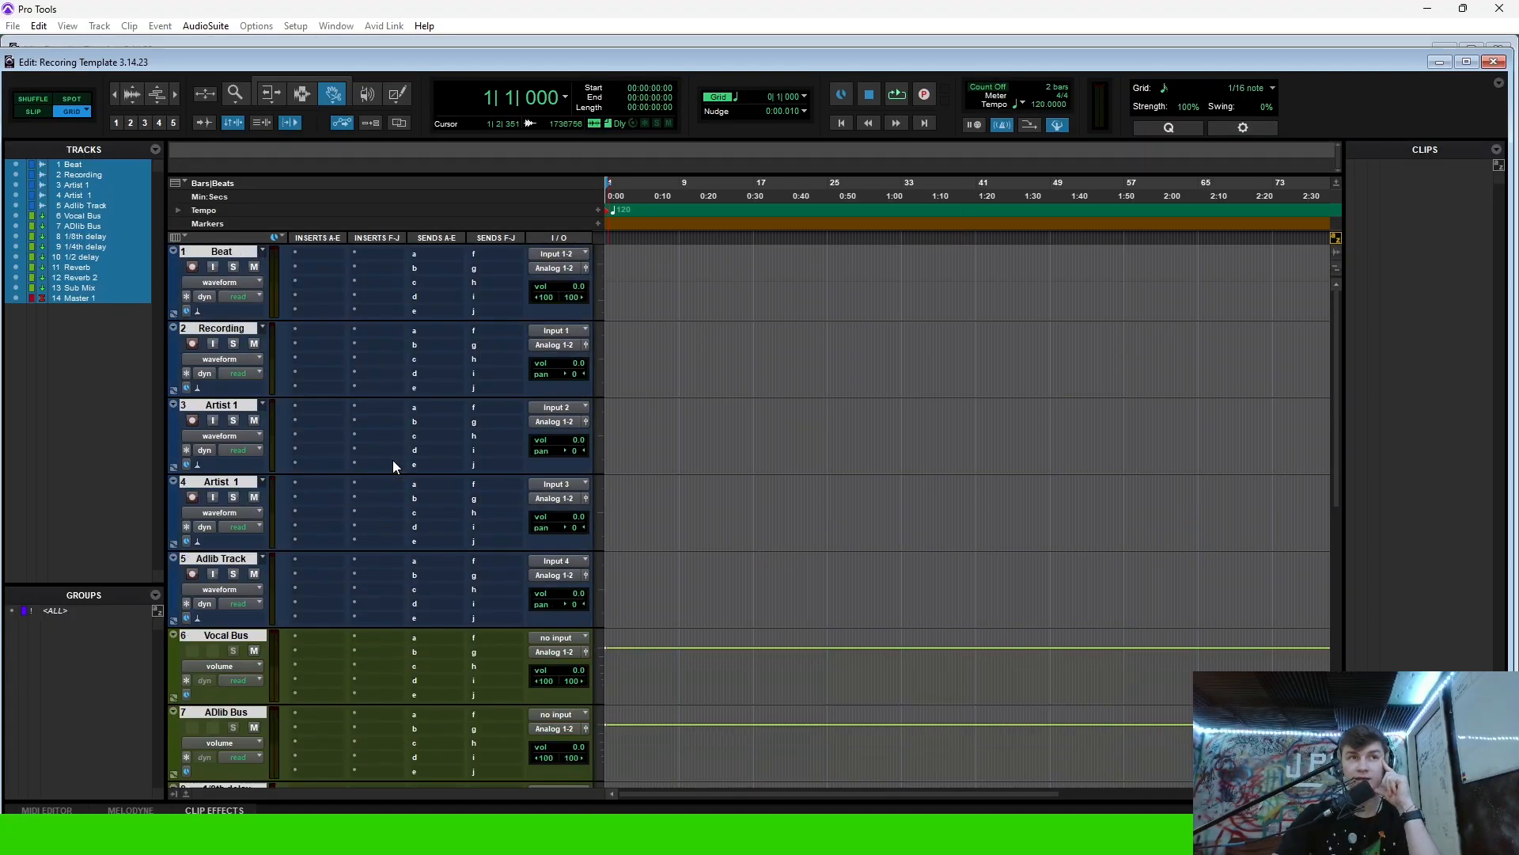
- Review the track layout, inserts, sends and routing of the Recording Template for youtube session from Beat to Master 1
scroll(725, 418, "down", 5)
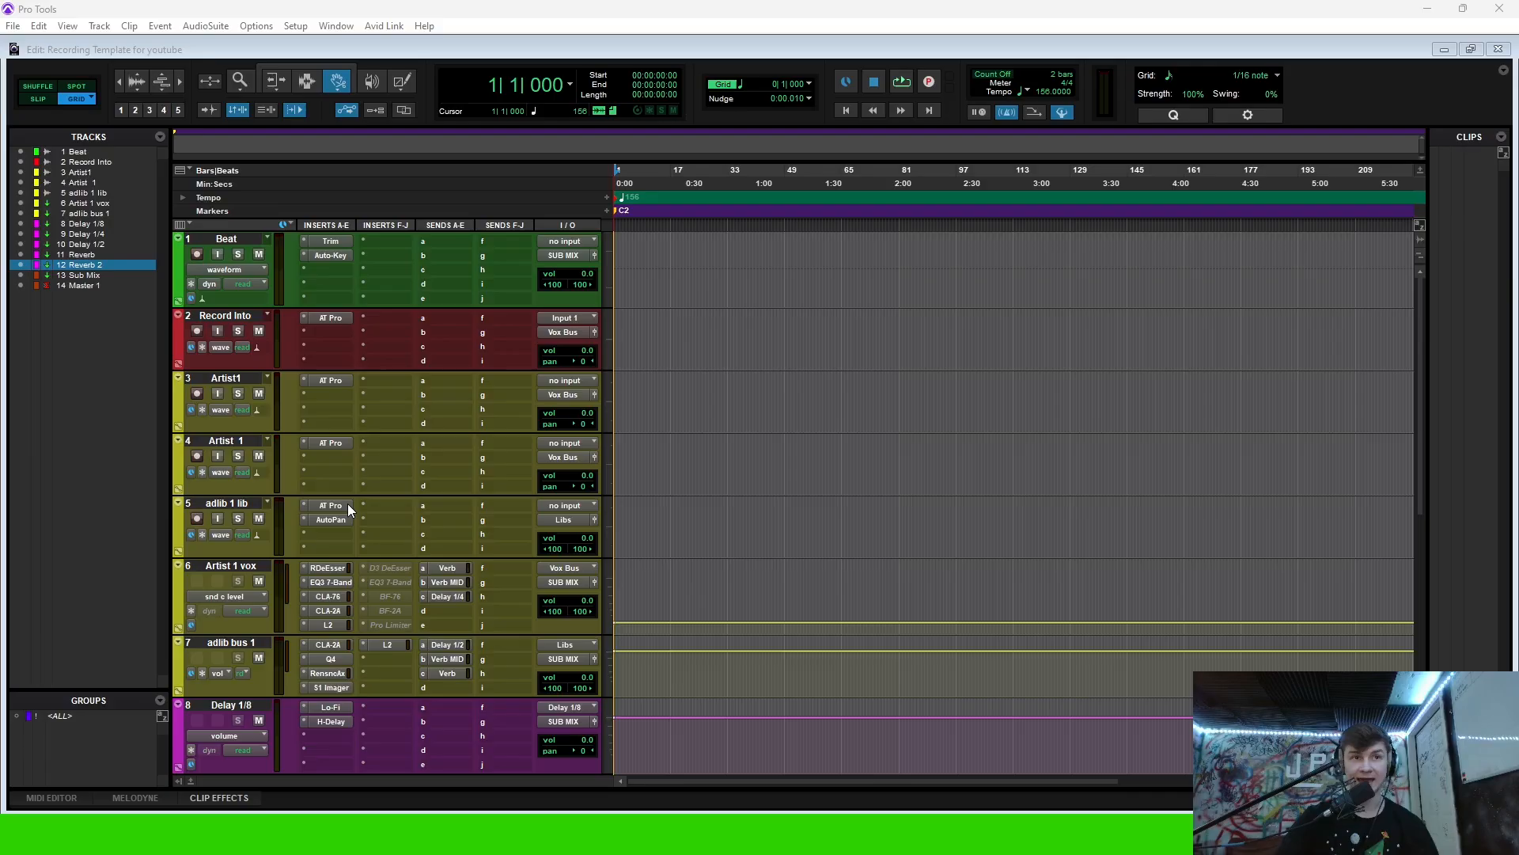
scroll(331, 560, "up", 5)
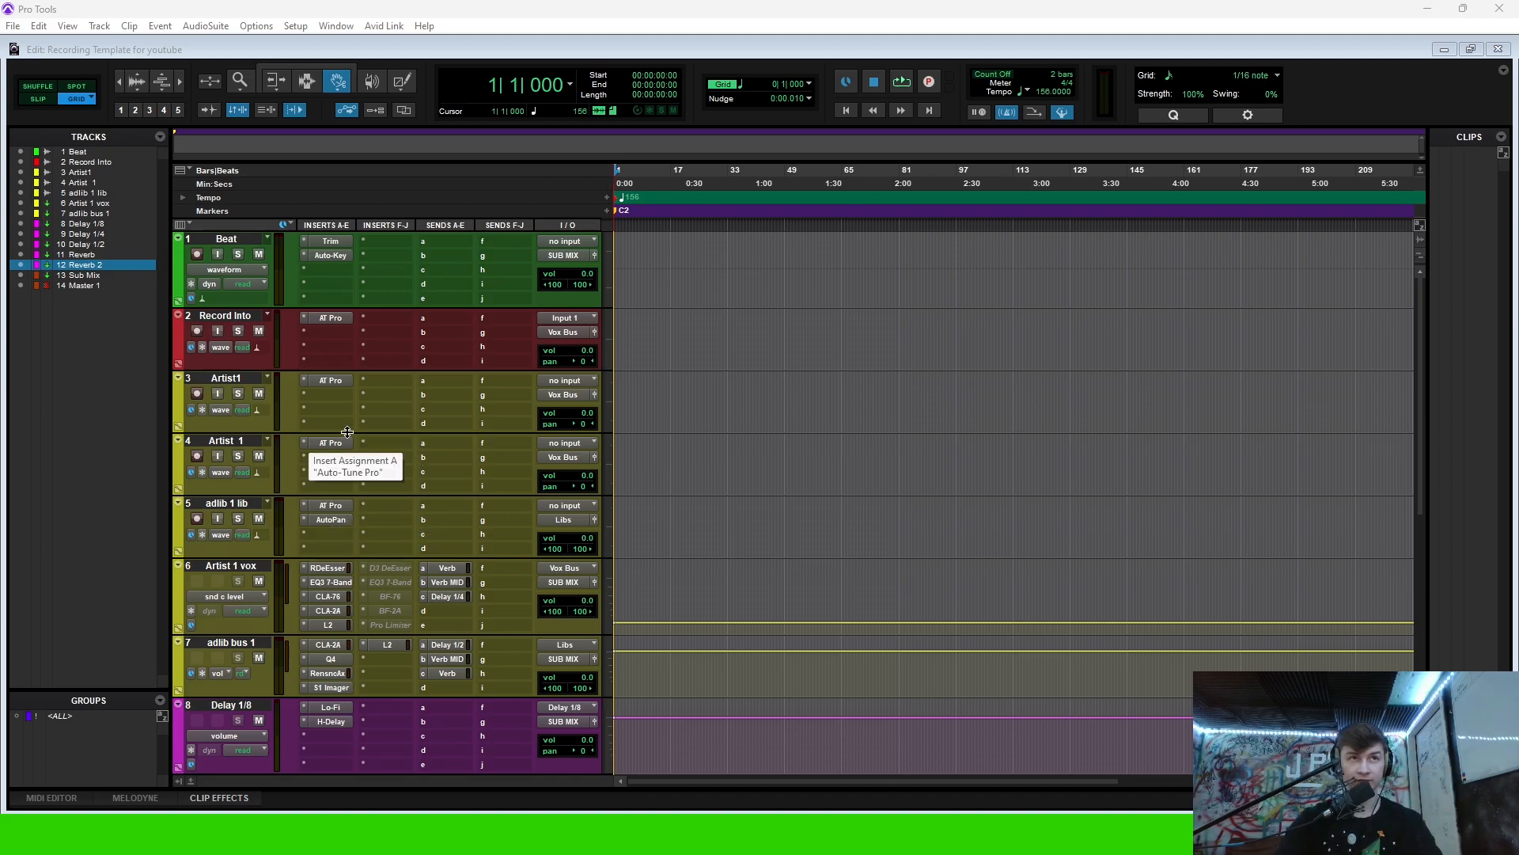
scroll(220, 396, "down", 2)
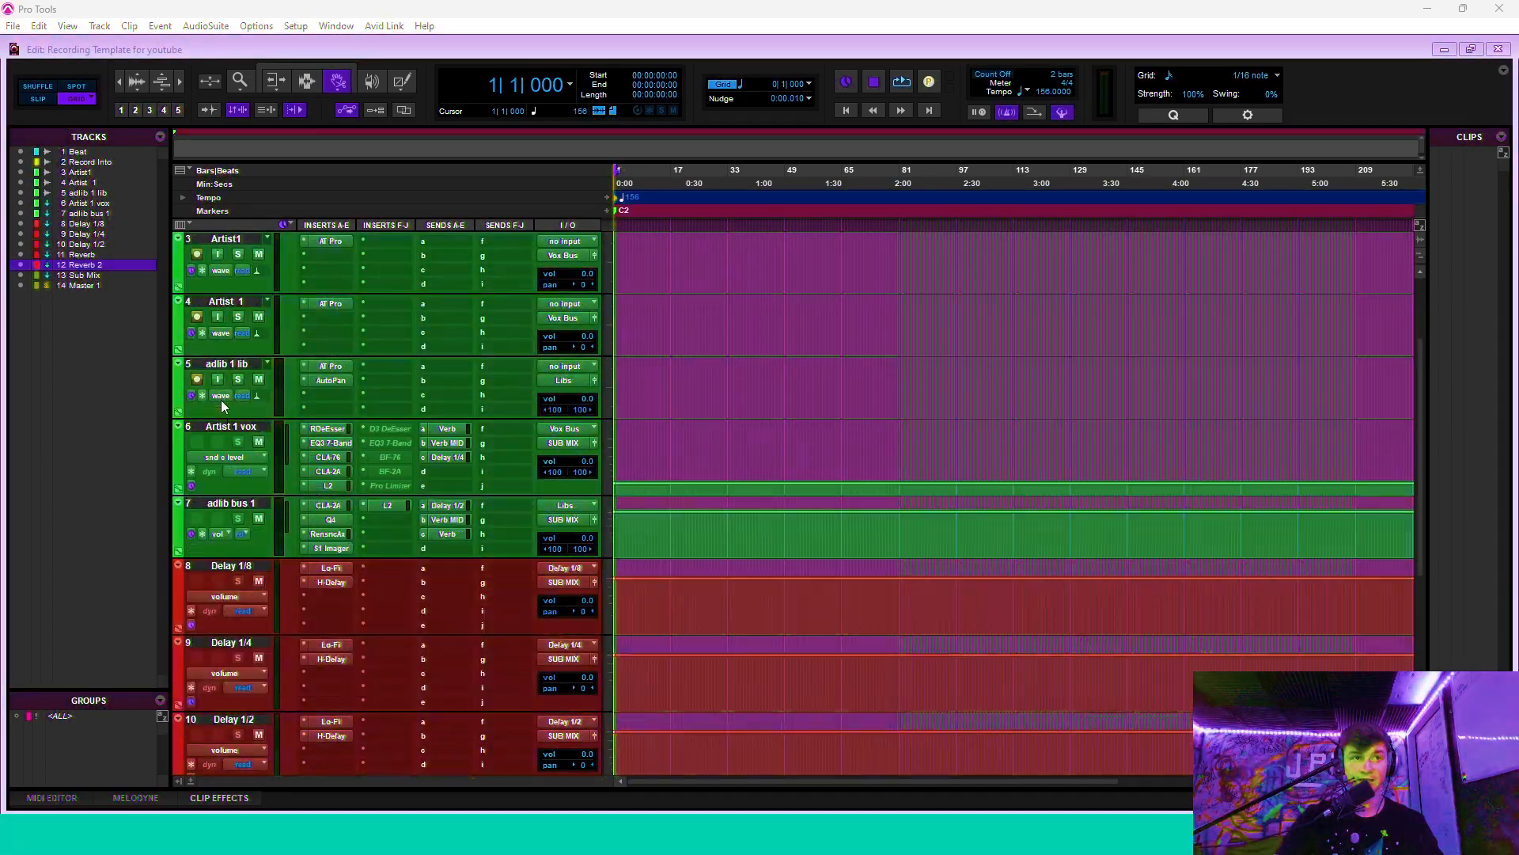
scroll(220, 396, "down", 4)
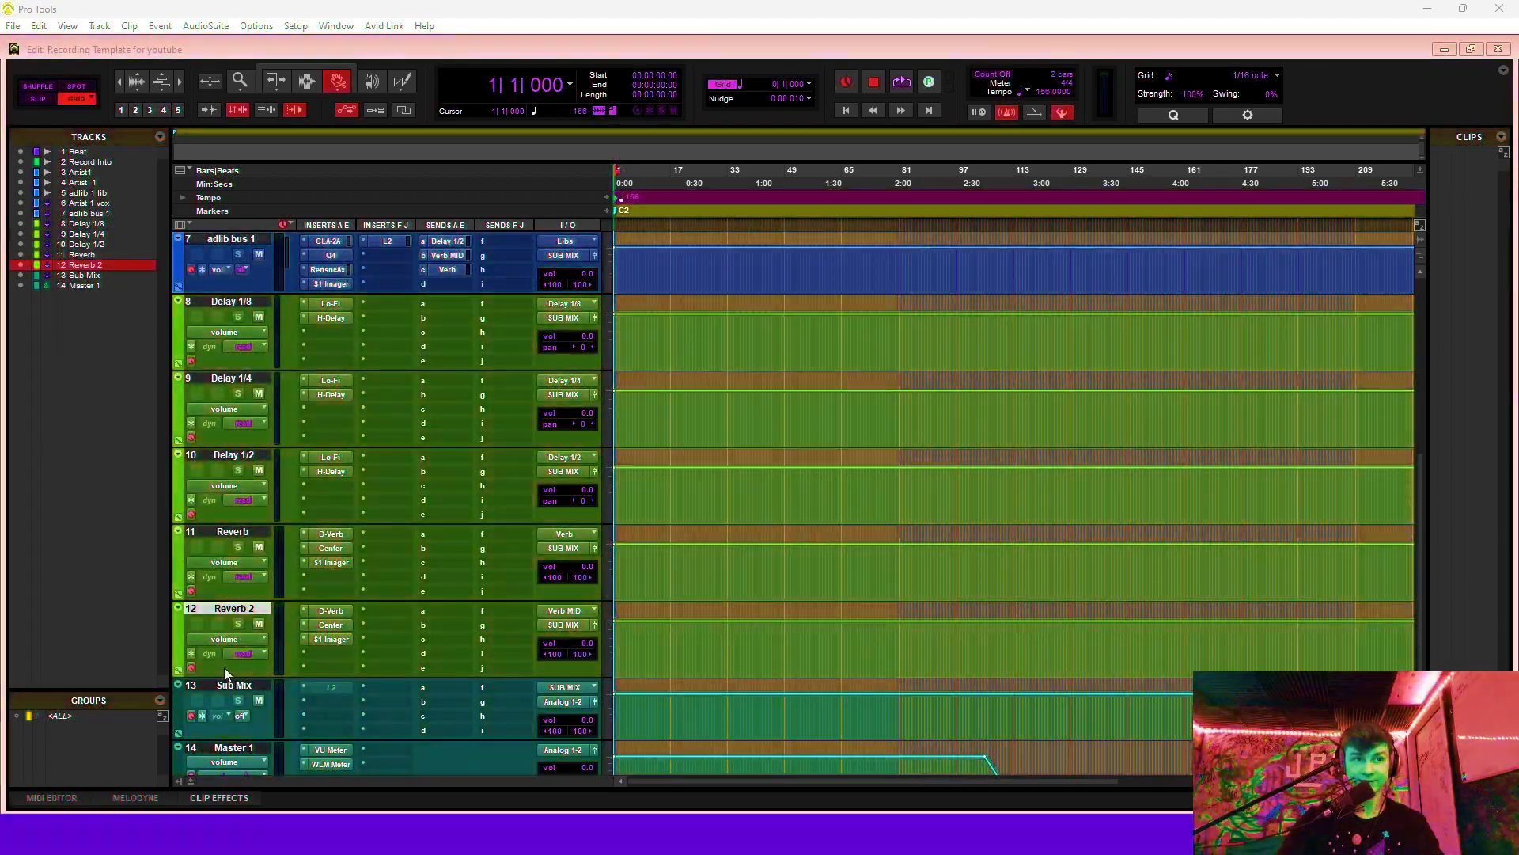
scroll(219, 674, "down", 2)
left_click(226, 579)
left_click(221, 642)
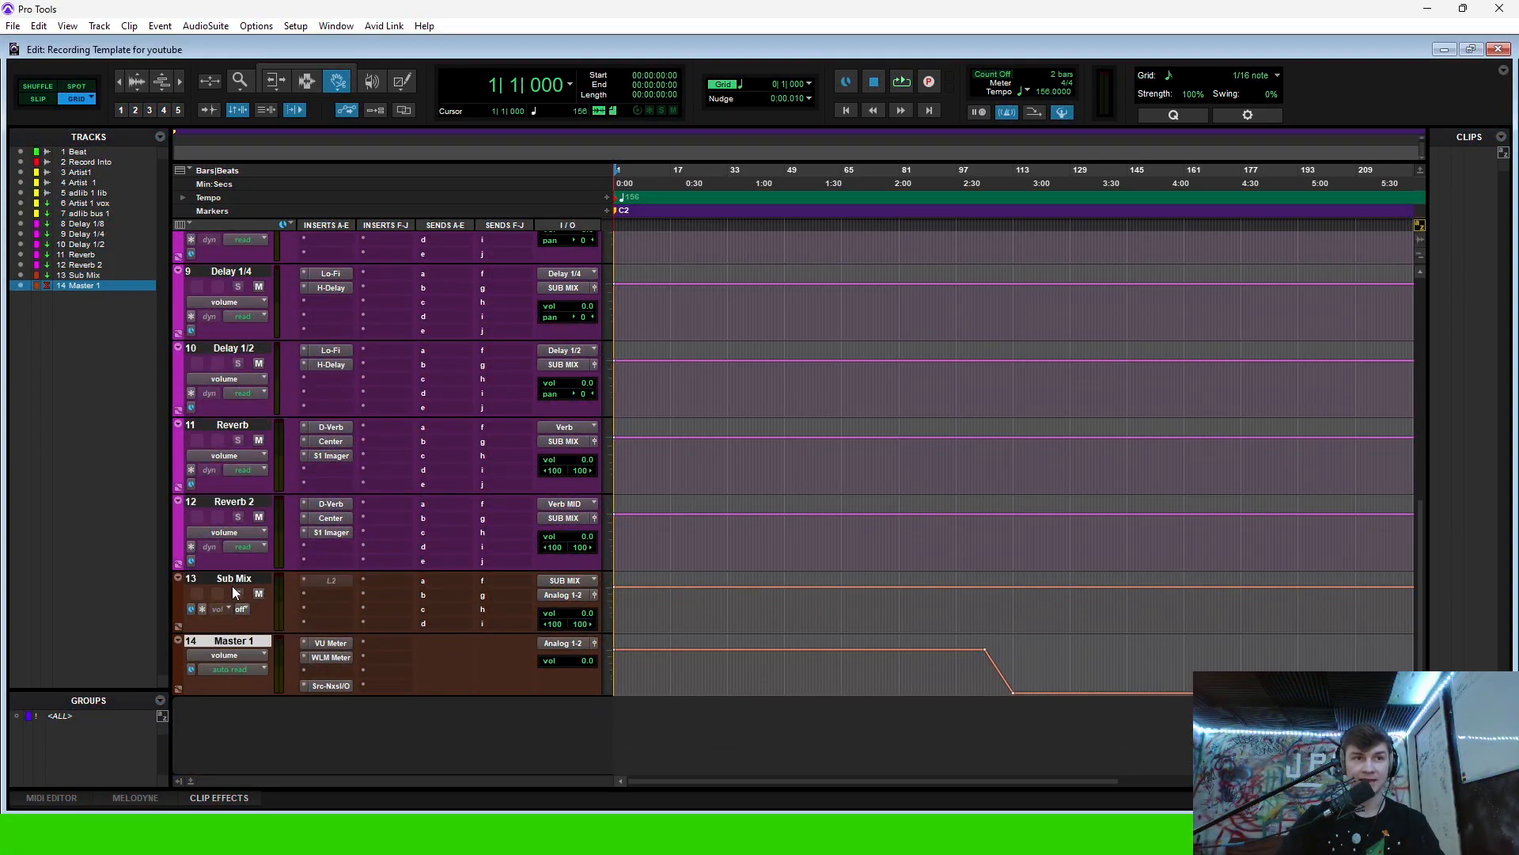
scroll(247, 643, "up", 8)
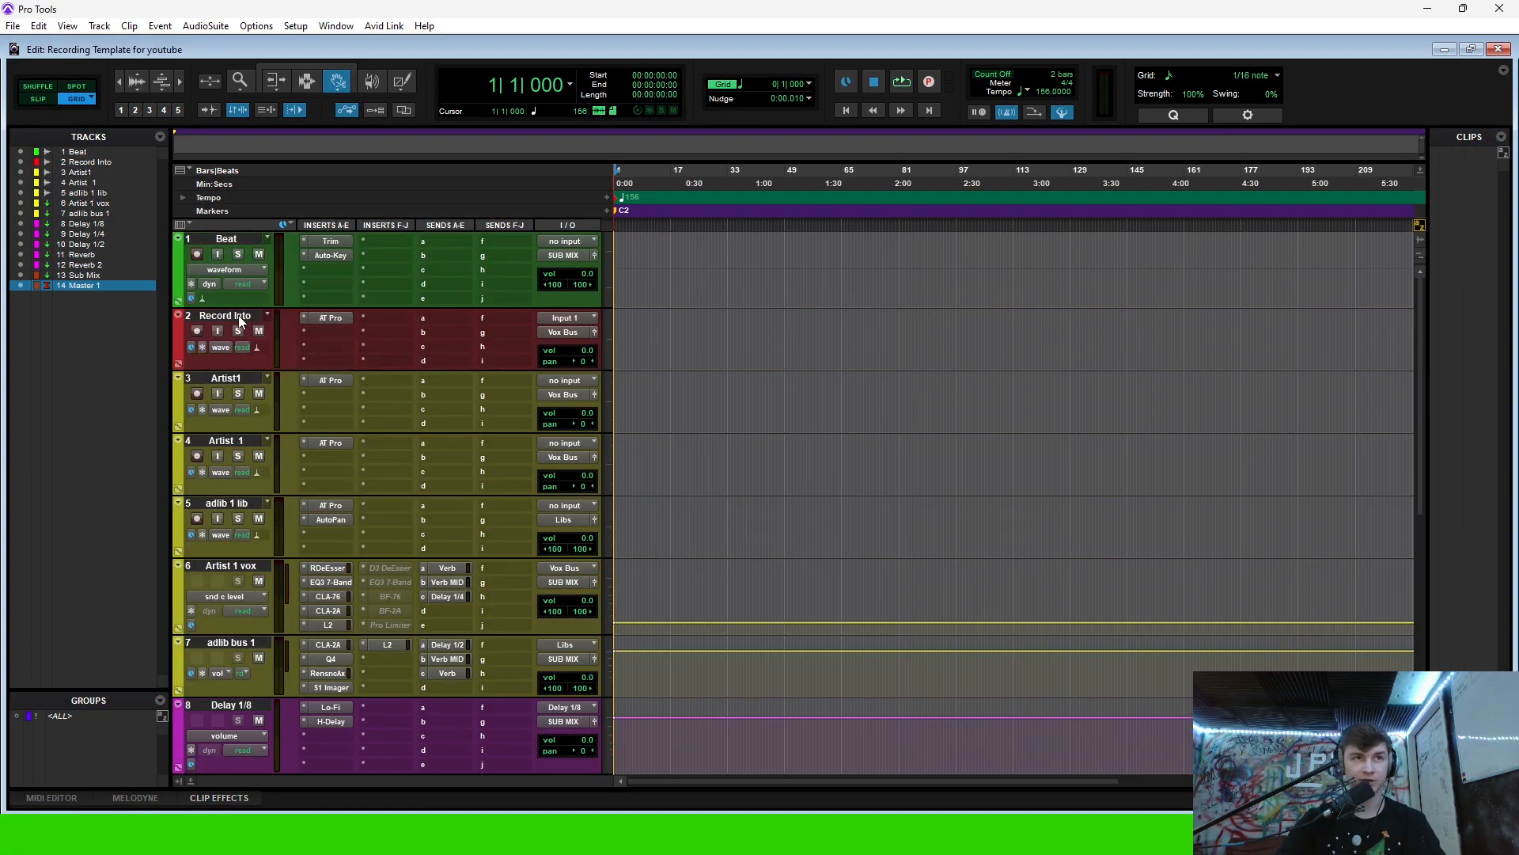
- Examine how the Record Into, Artist1 and adlib bus 1 tracks are arranged and color-grouped in the template
left_click(239, 315)
scroll(323, 627, "down", 8)
mouse_move(332, 632)
left_mouse_down()
mouse_move(324, 616)
mouse_move(319, 647)
left_mouse_up()
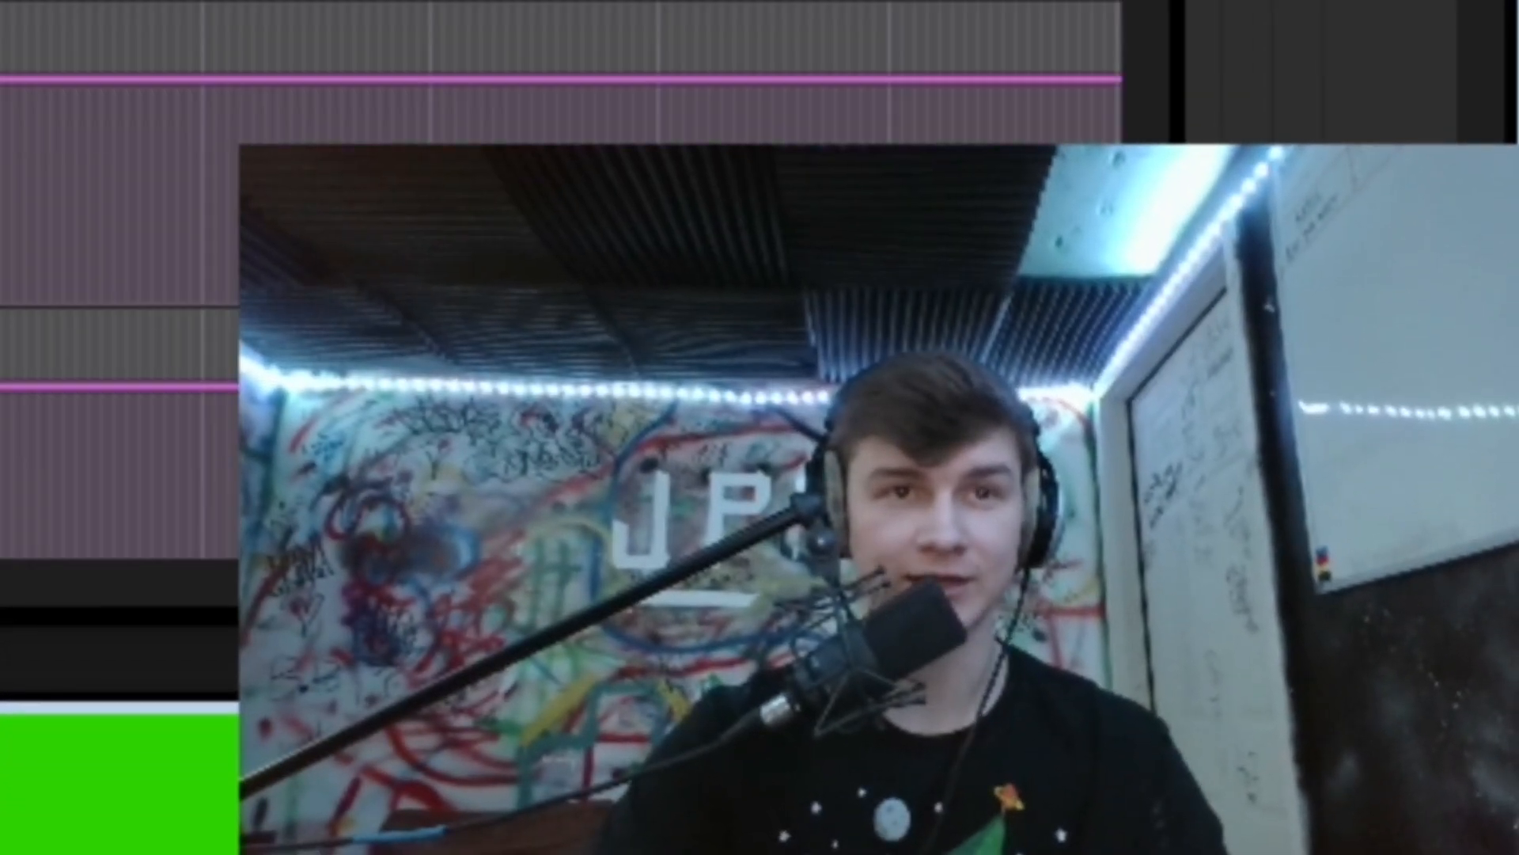
scroll(235, 397, "down", 3)
scroll(234, 397, "up", 8)
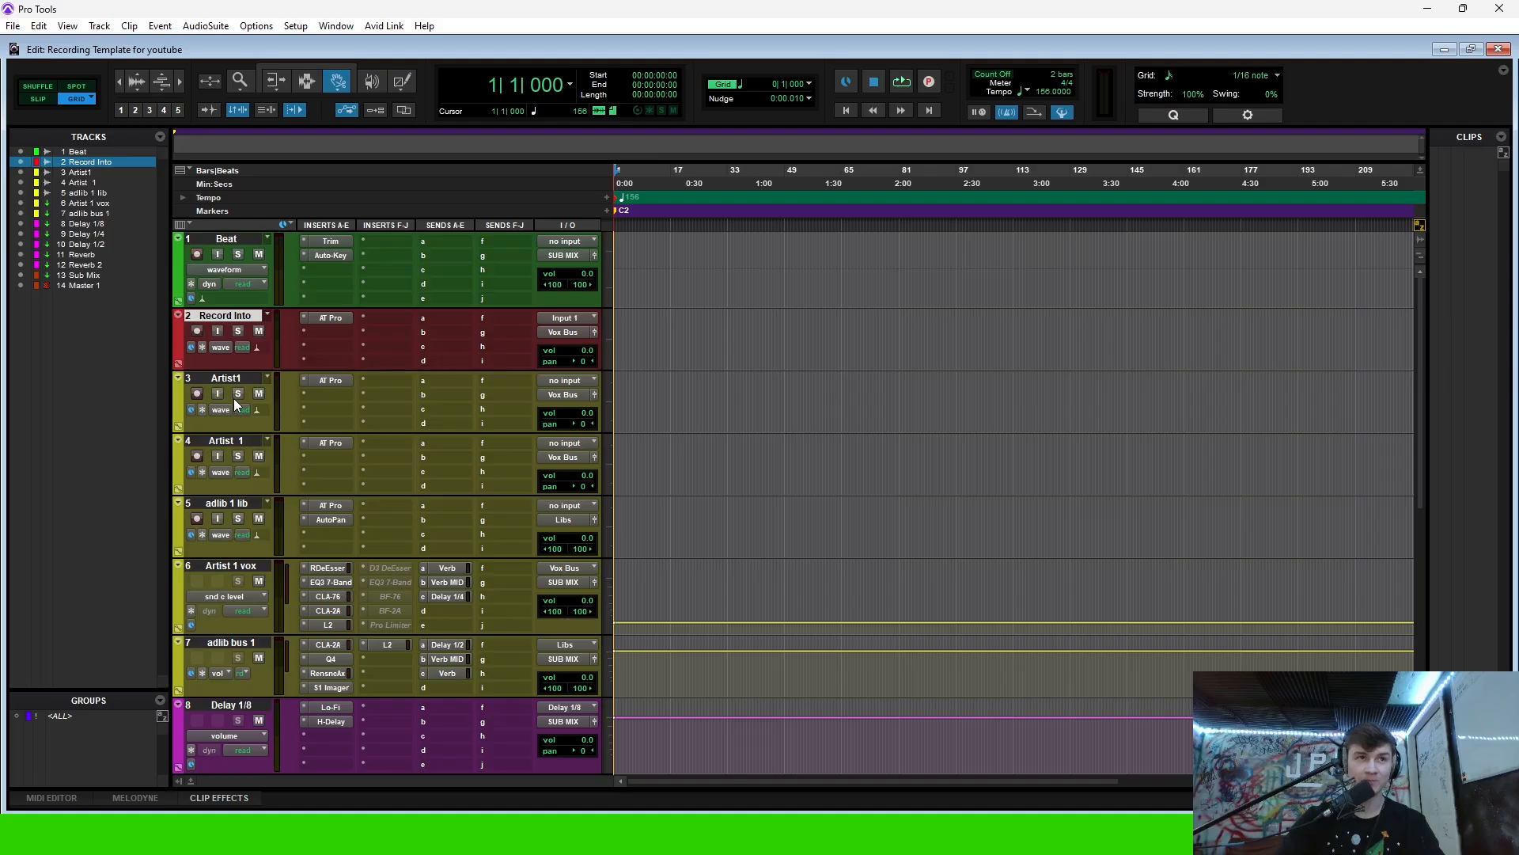
left_click(225, 378)
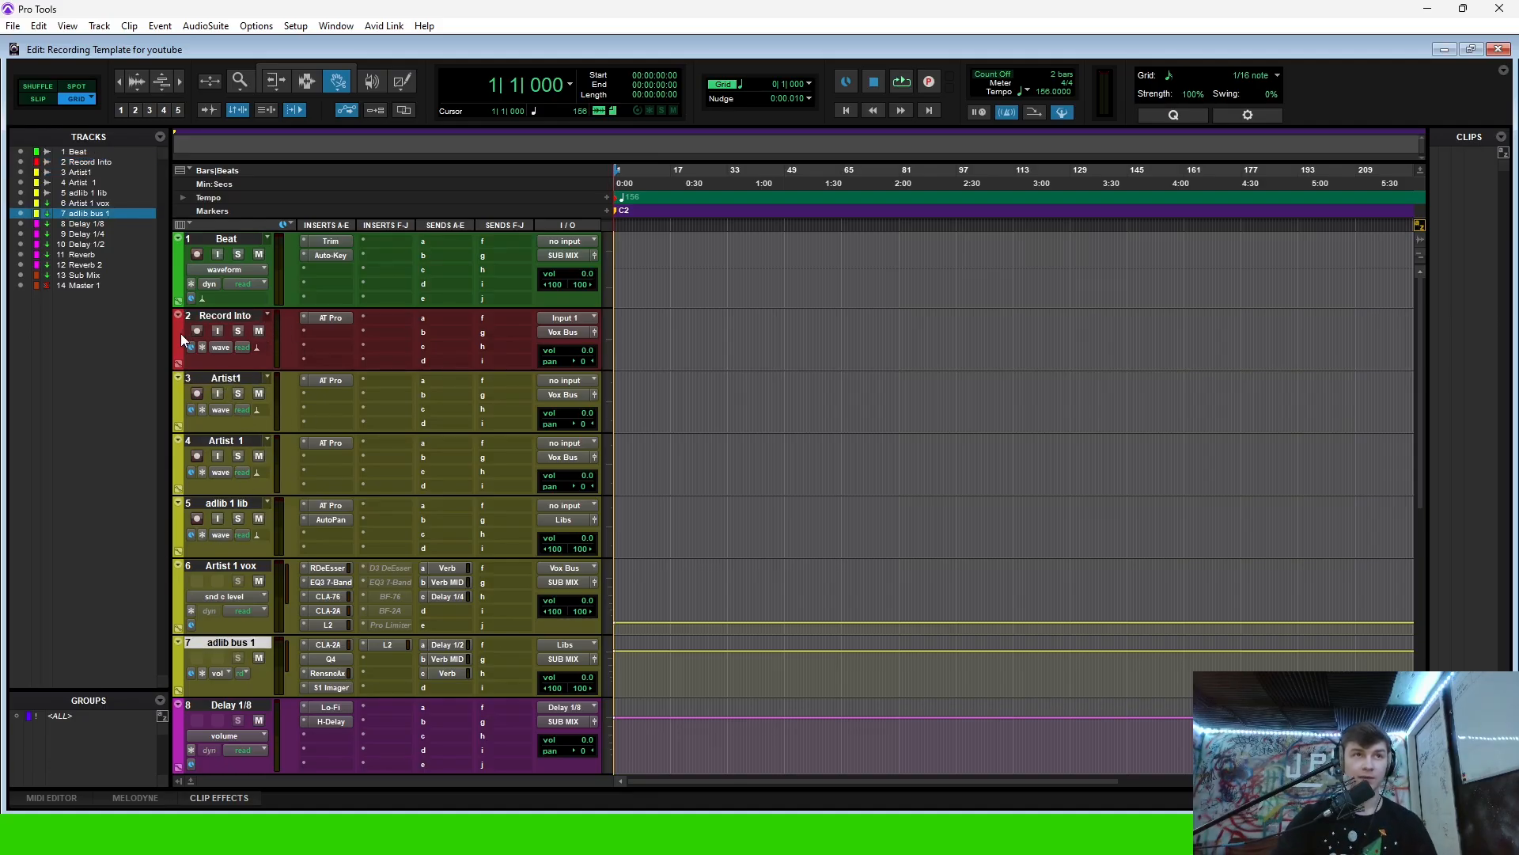
left_click(239, 315)
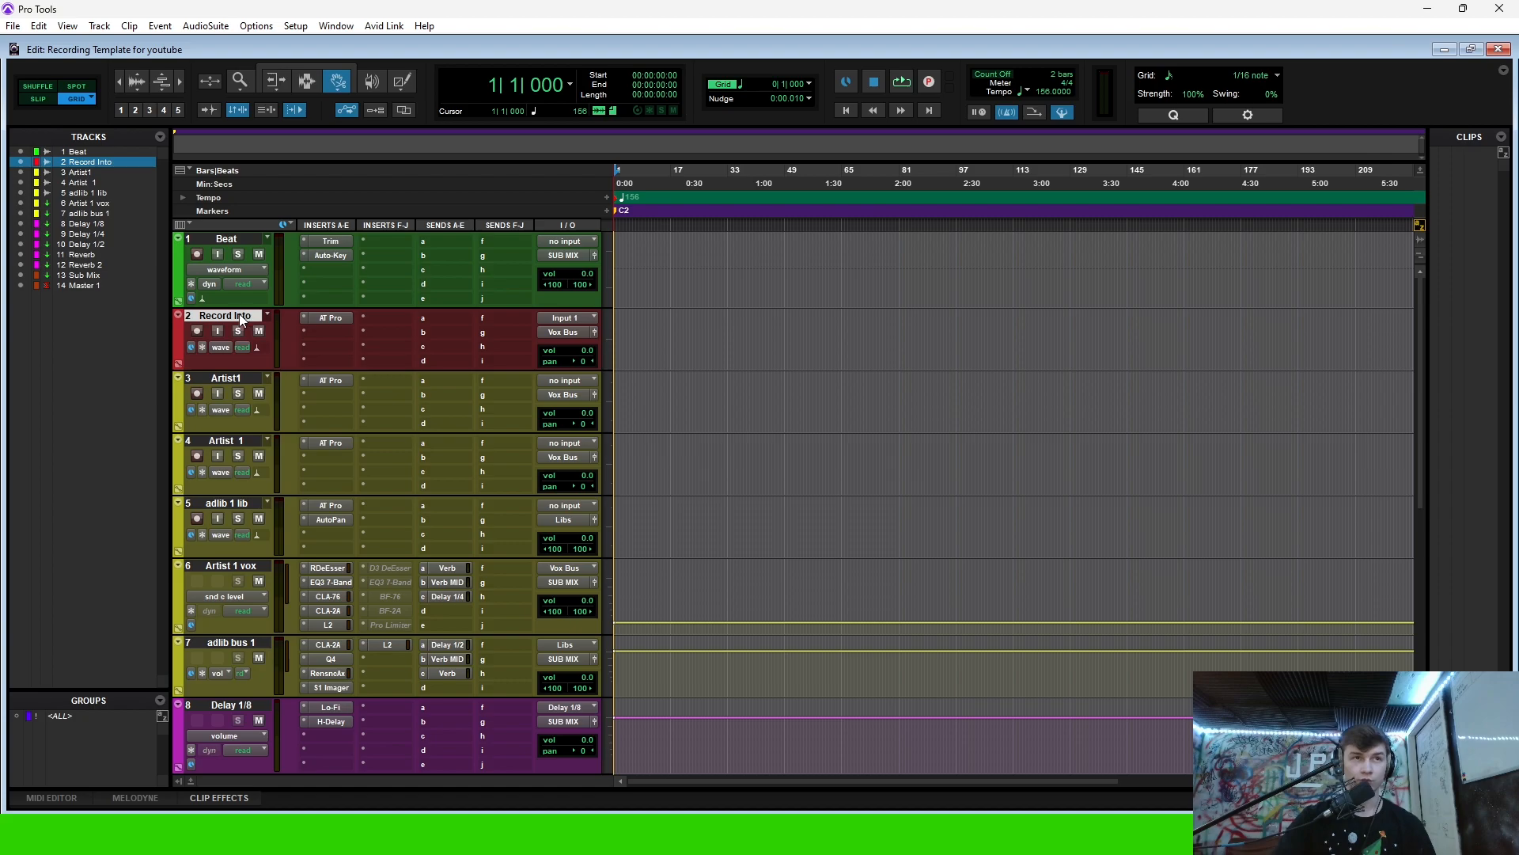
- Open the Color Palette for the Beat track and recolor the track with a green swatch
left_click(223, 239)
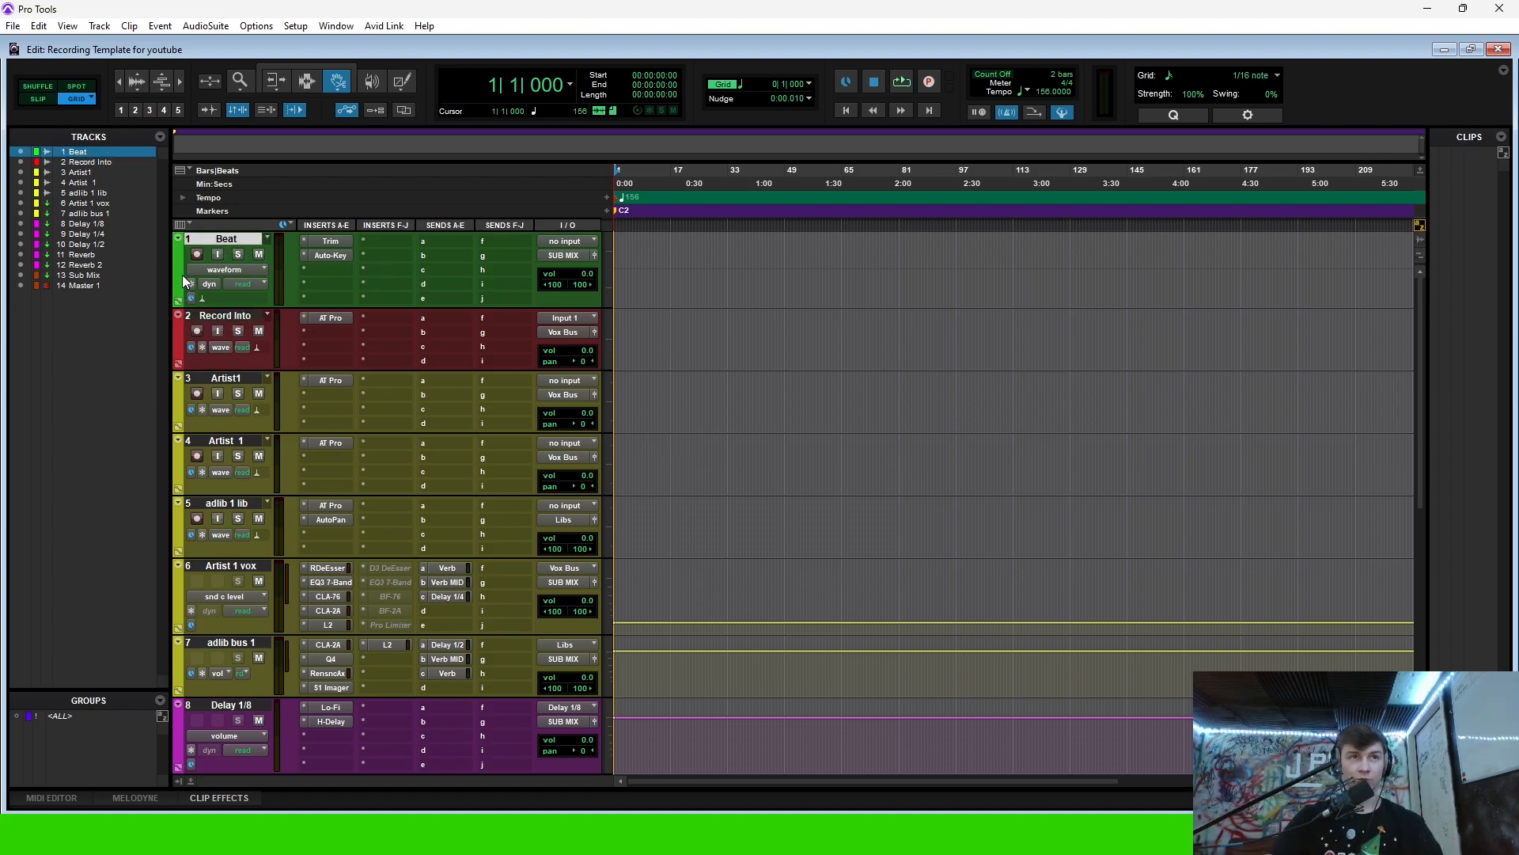
left_click(403, 310)
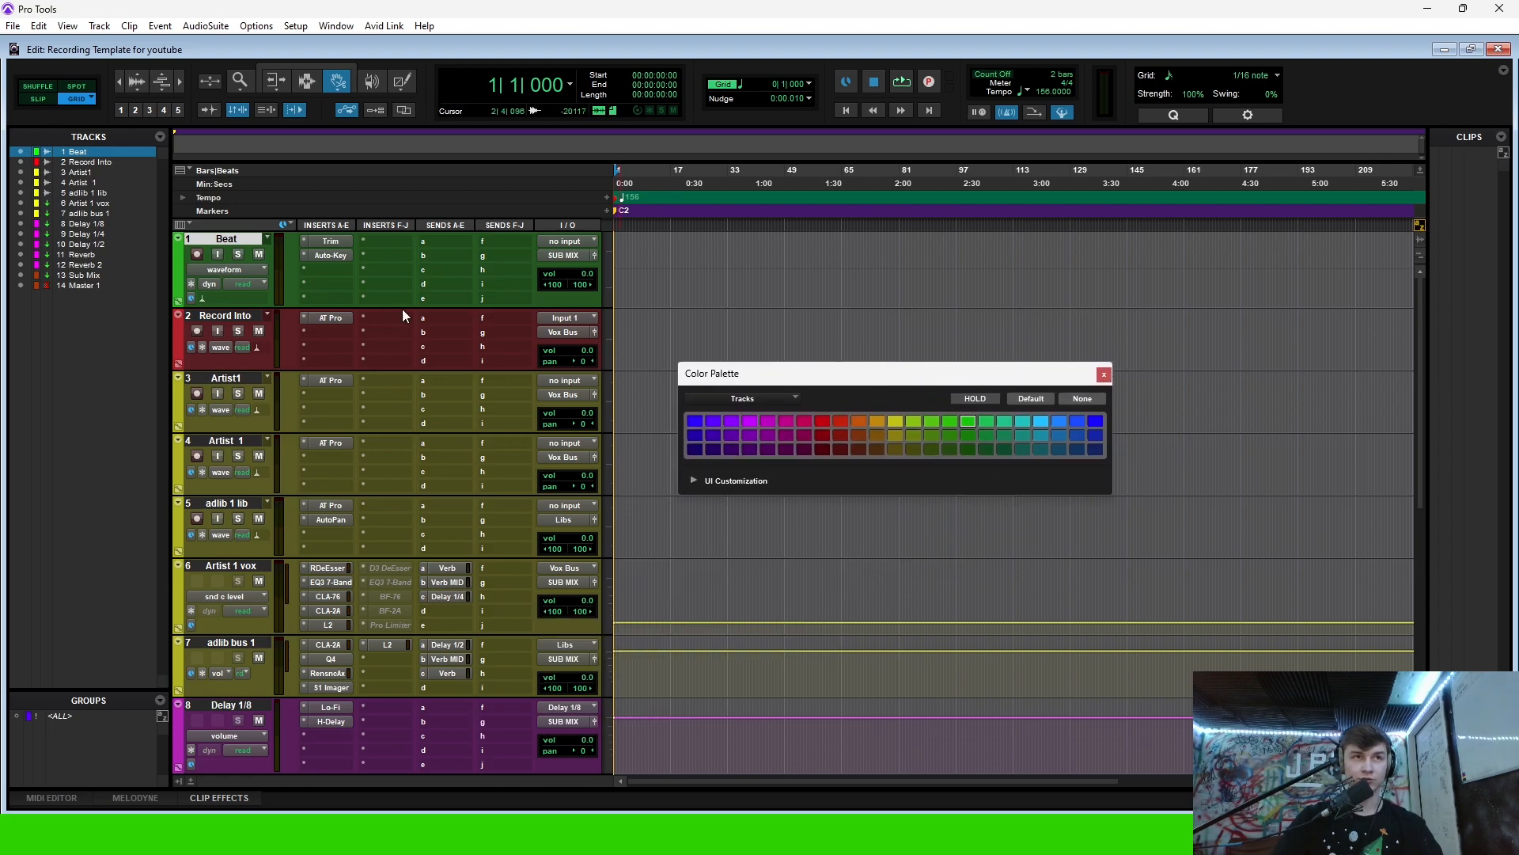
left_click_drag(902, 378, 725, 326)
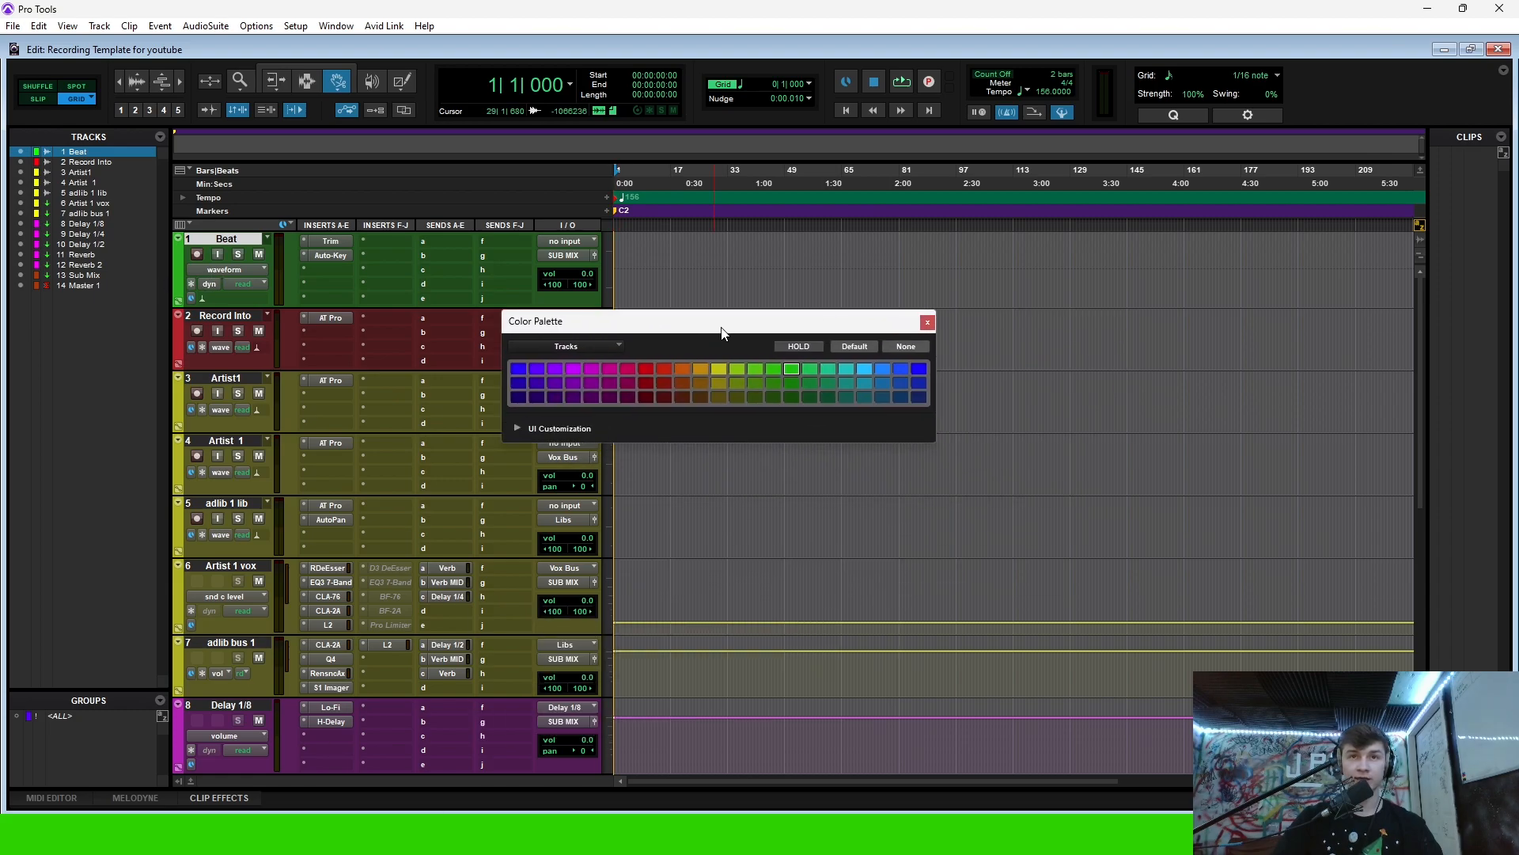
left_click(882, 370)
left_click(758, 370)
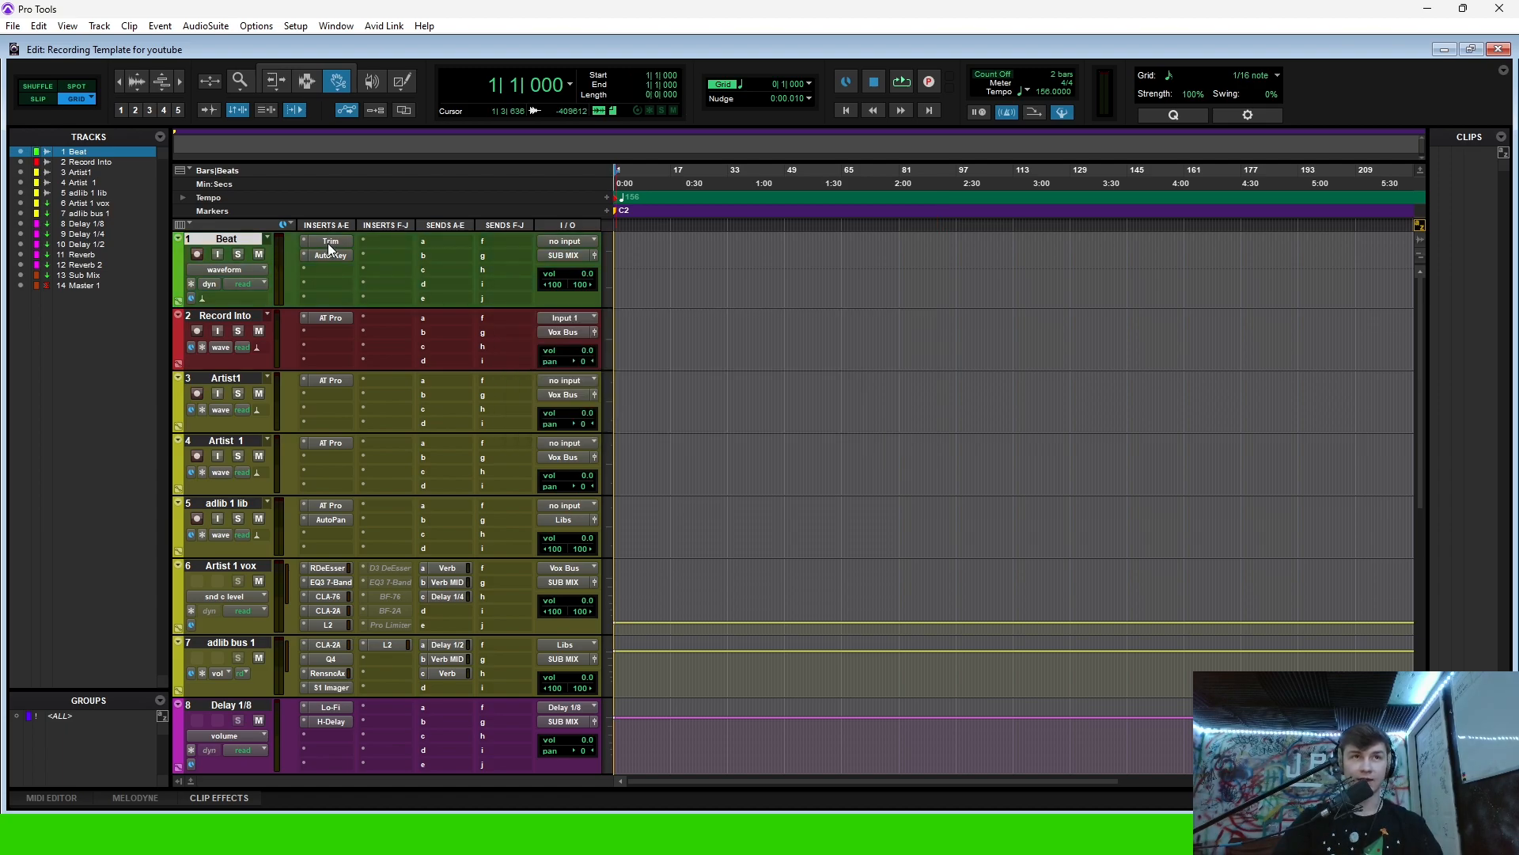
- Examine the Trim gain and the Auto-Key key detection inserts on the Beat track
scroll(353, 302, "down", 5)
scroll(353, 303, "up", 5)
left_click(321, 244)
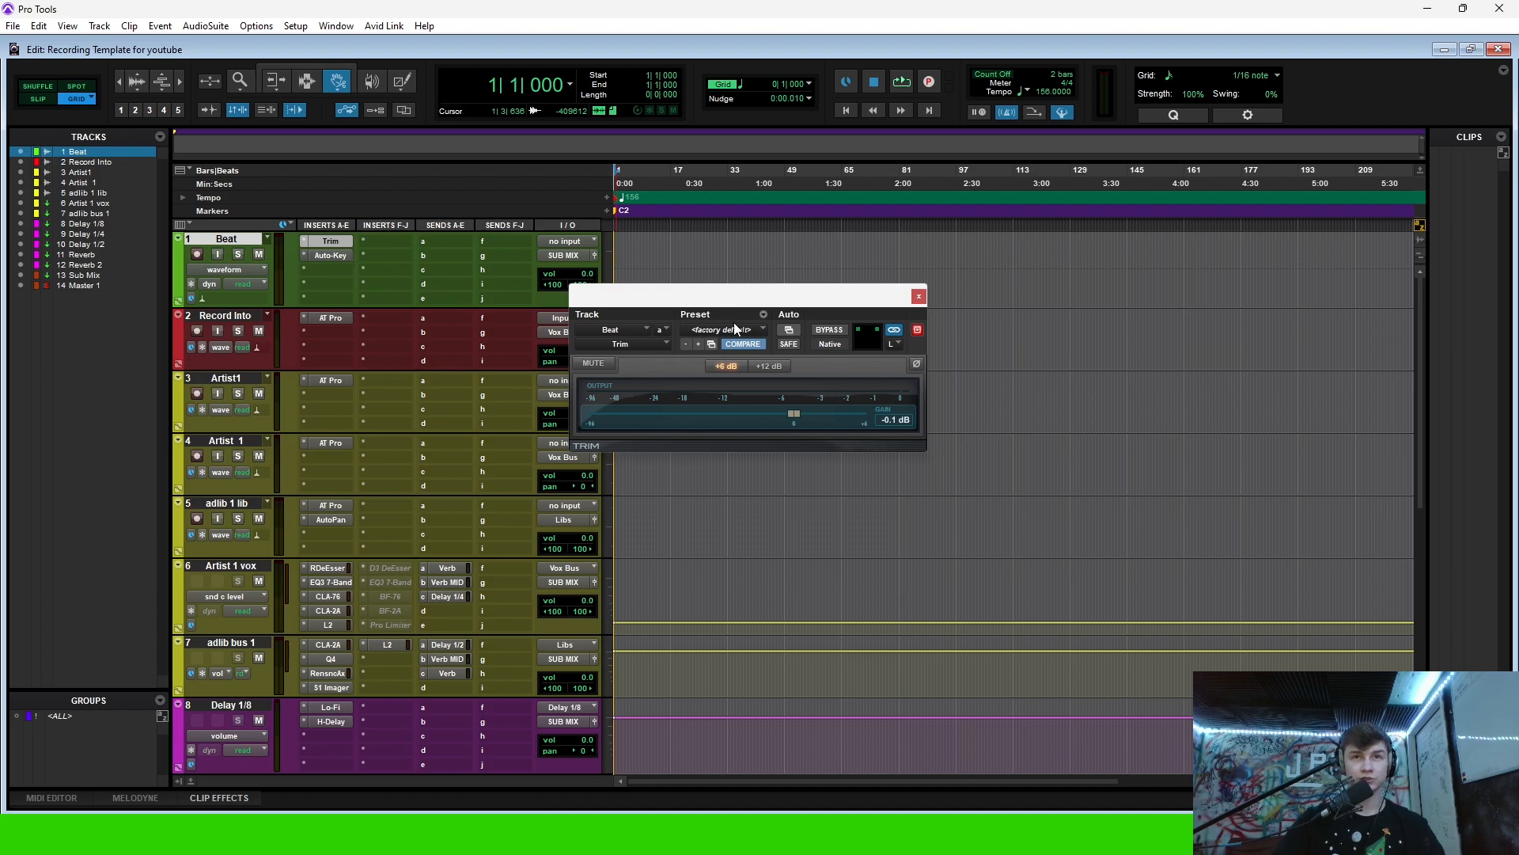
left_click_drag(715, 299, 730, 285)
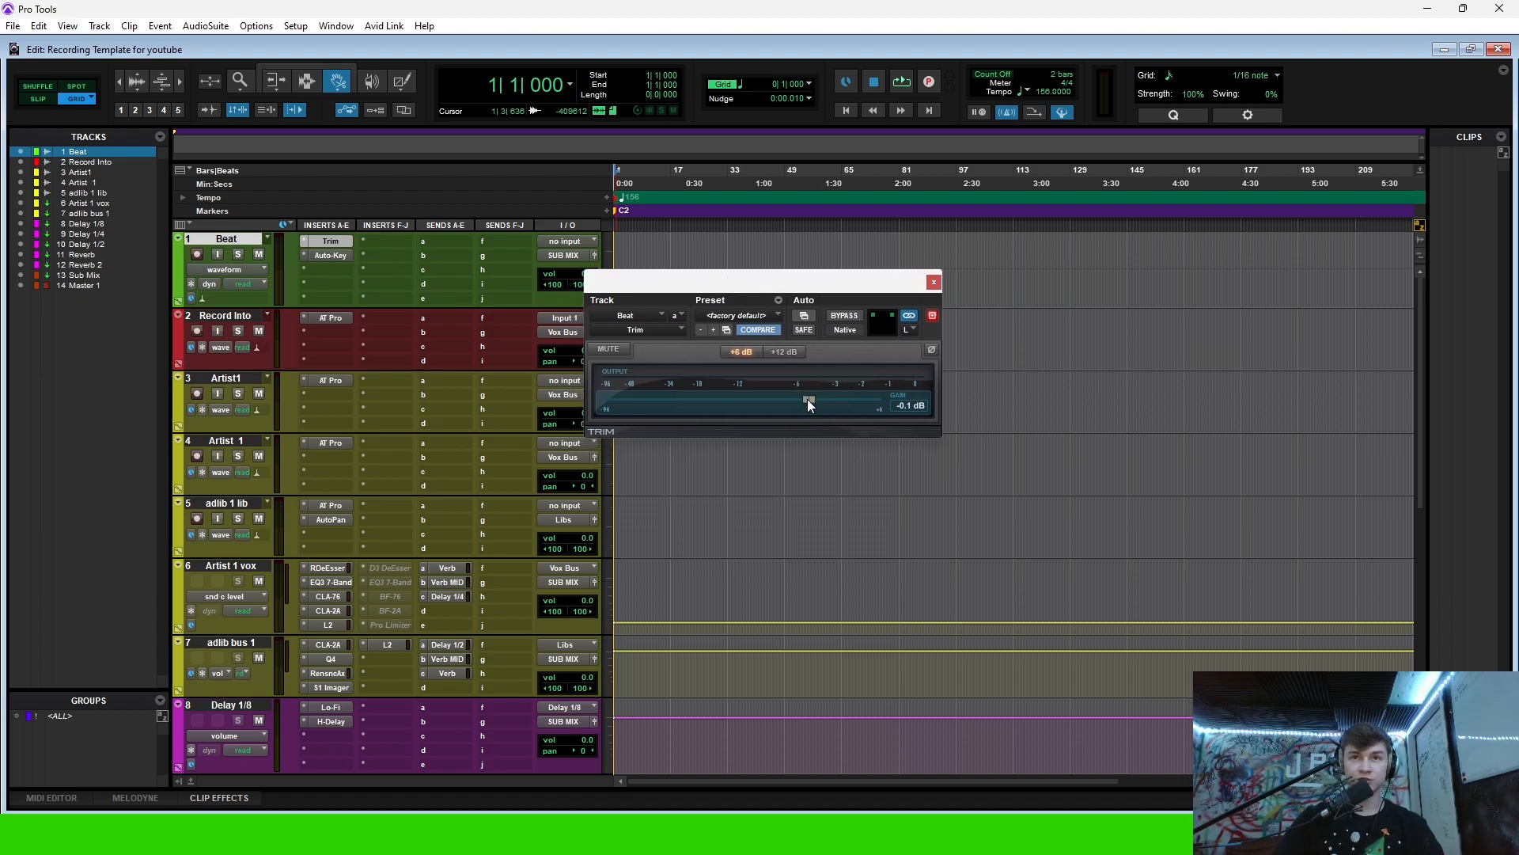
left_click(331, 255)
left_click_drag(814, 328, 800, 318)
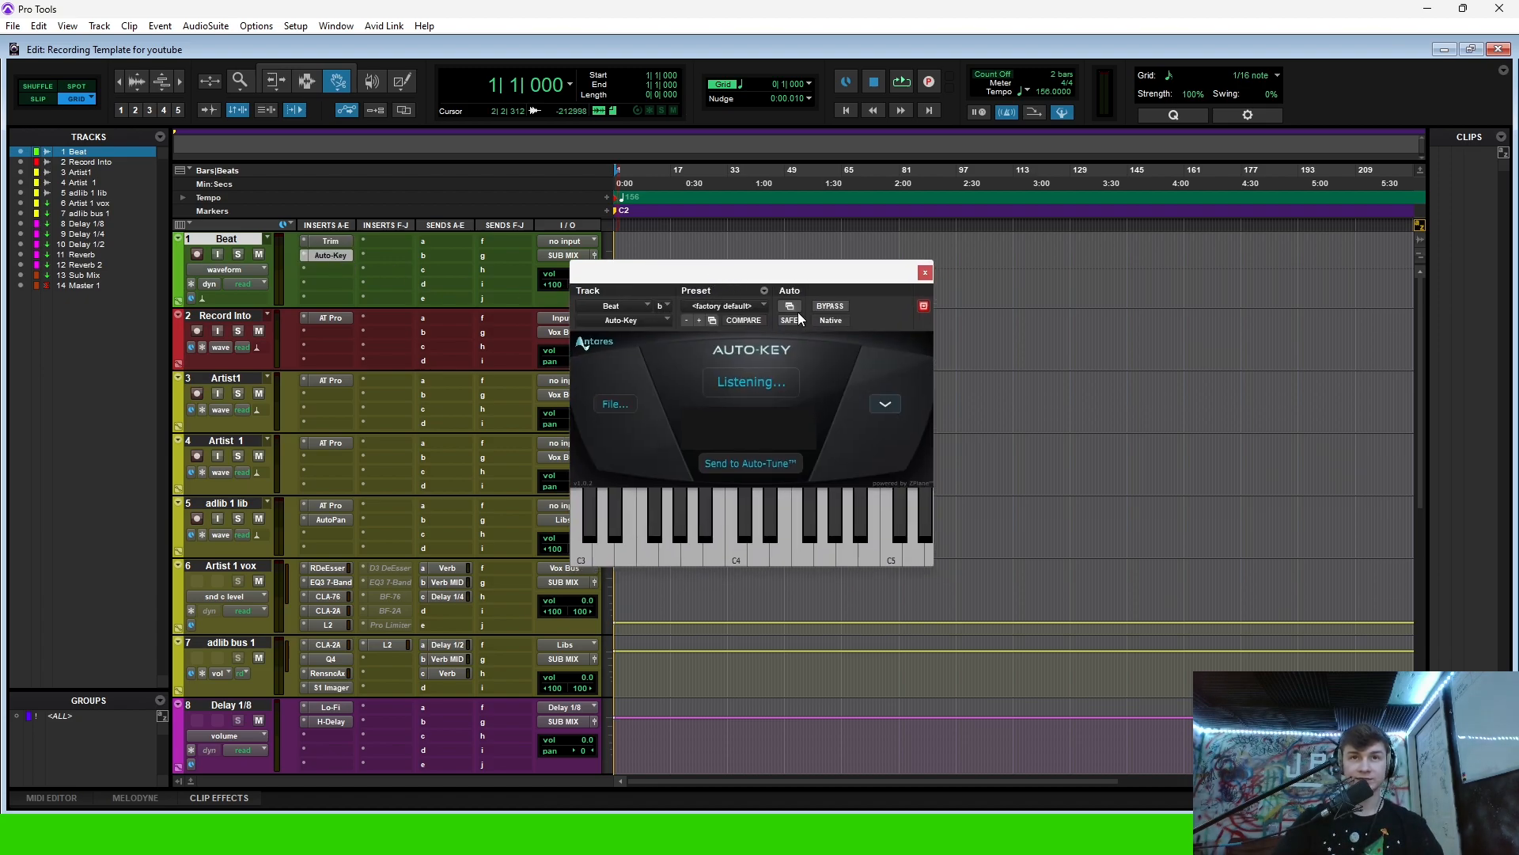
left_click(791, 381)
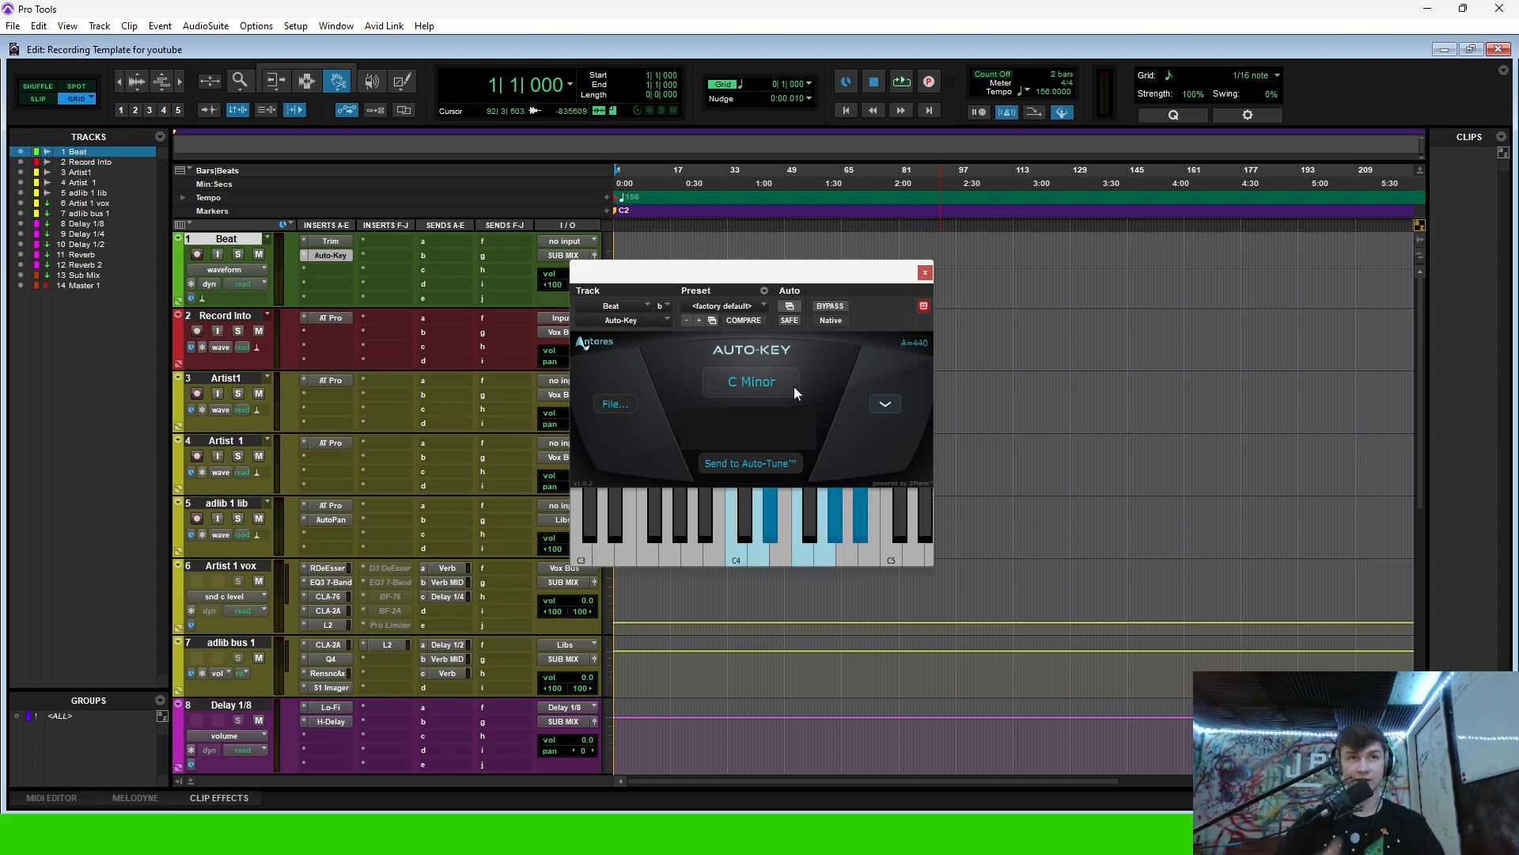
left_click(924, 272)
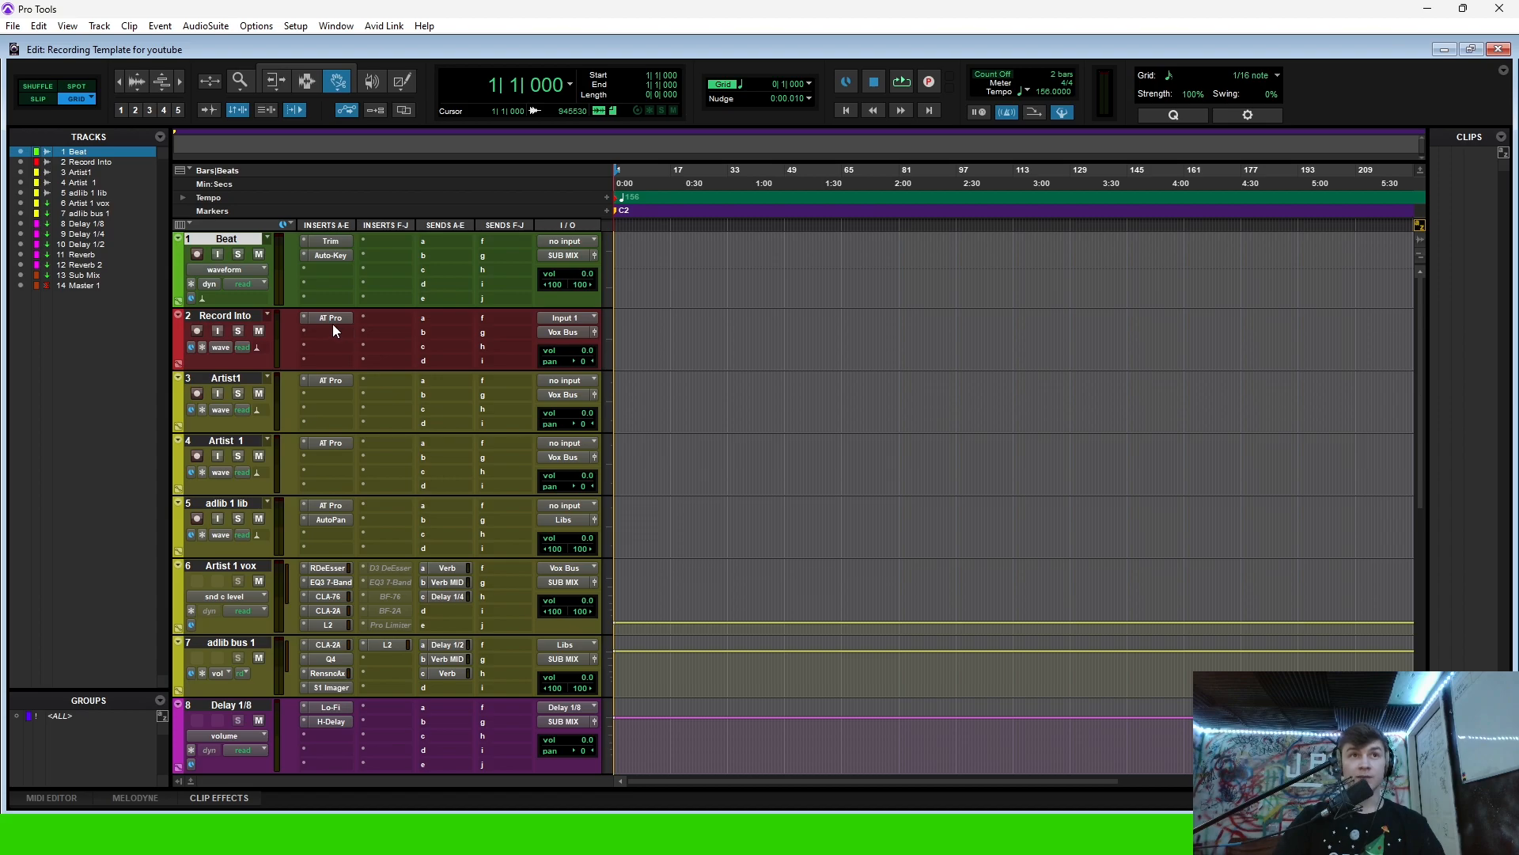
- Inspect the Auto-Tune Pro settings on the Record Into track, including the Use Low Latency option
left_click(333, 319)
left_click_drag(775, 276, 591, 194)
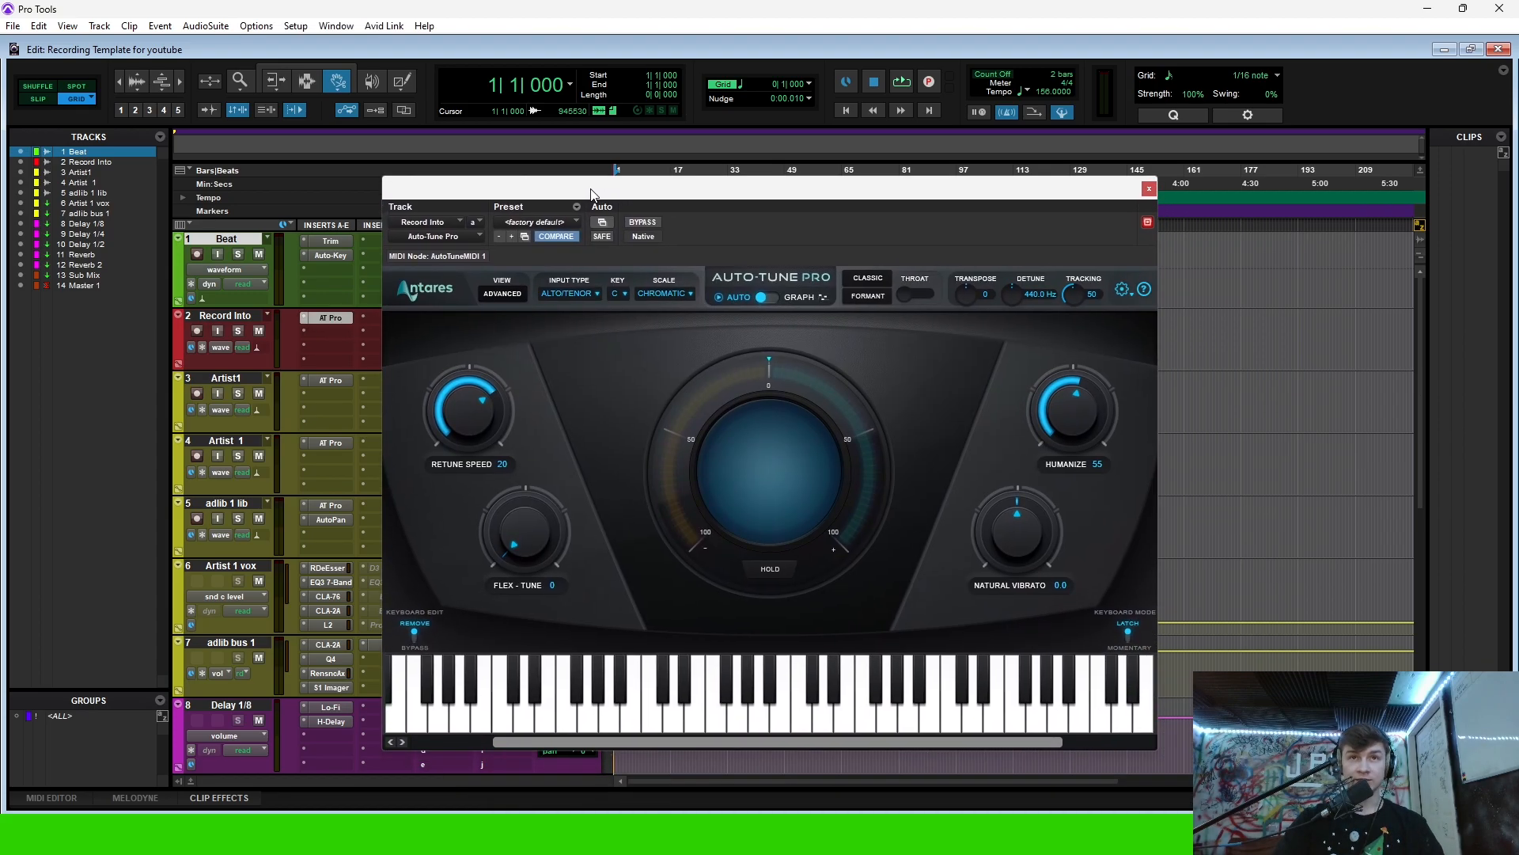
left_click(1123, 289)
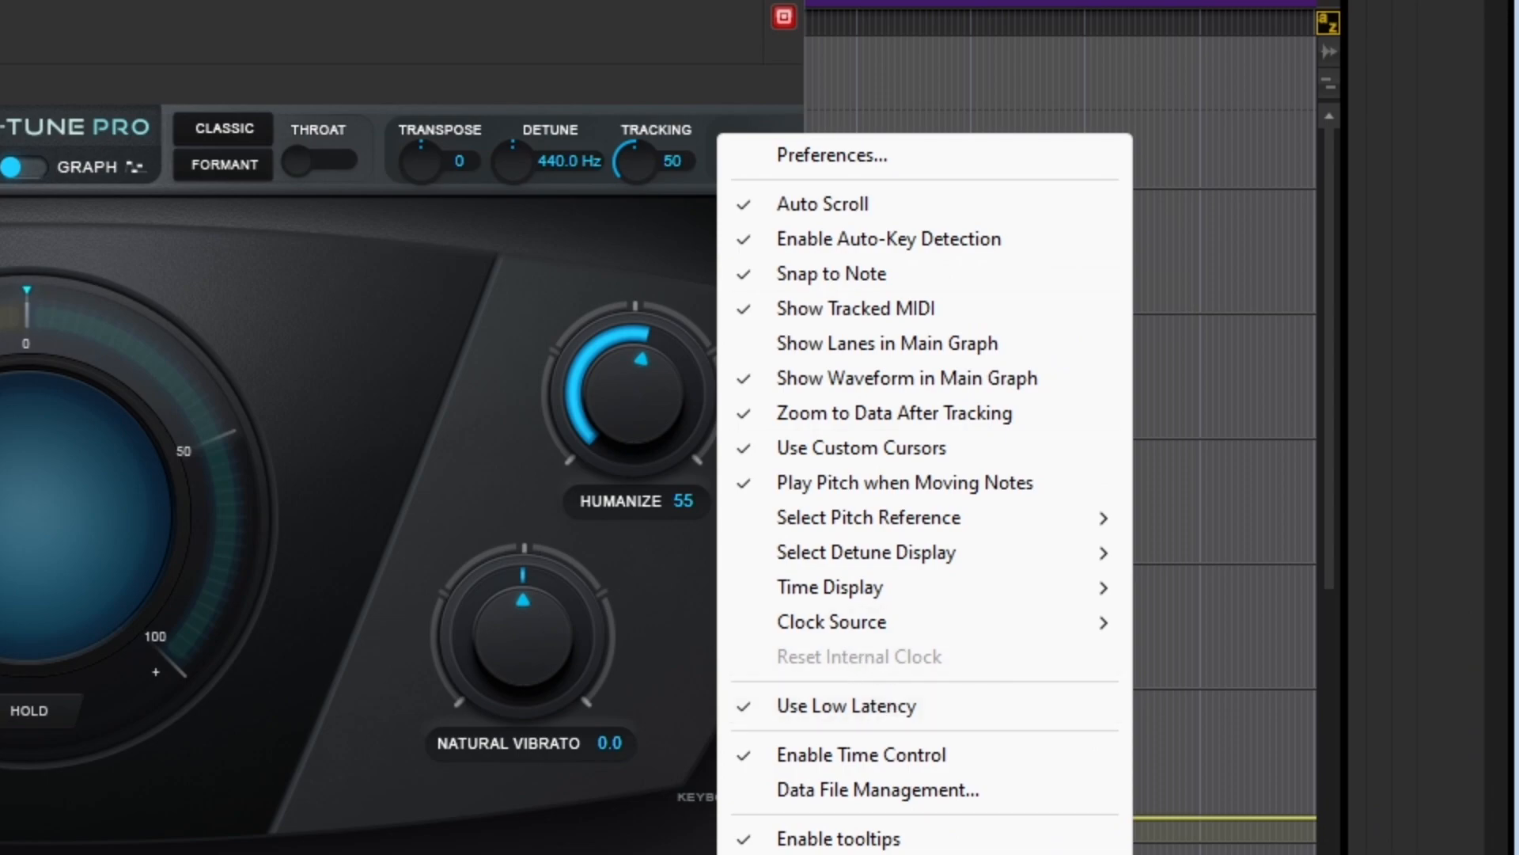
key("Escape")
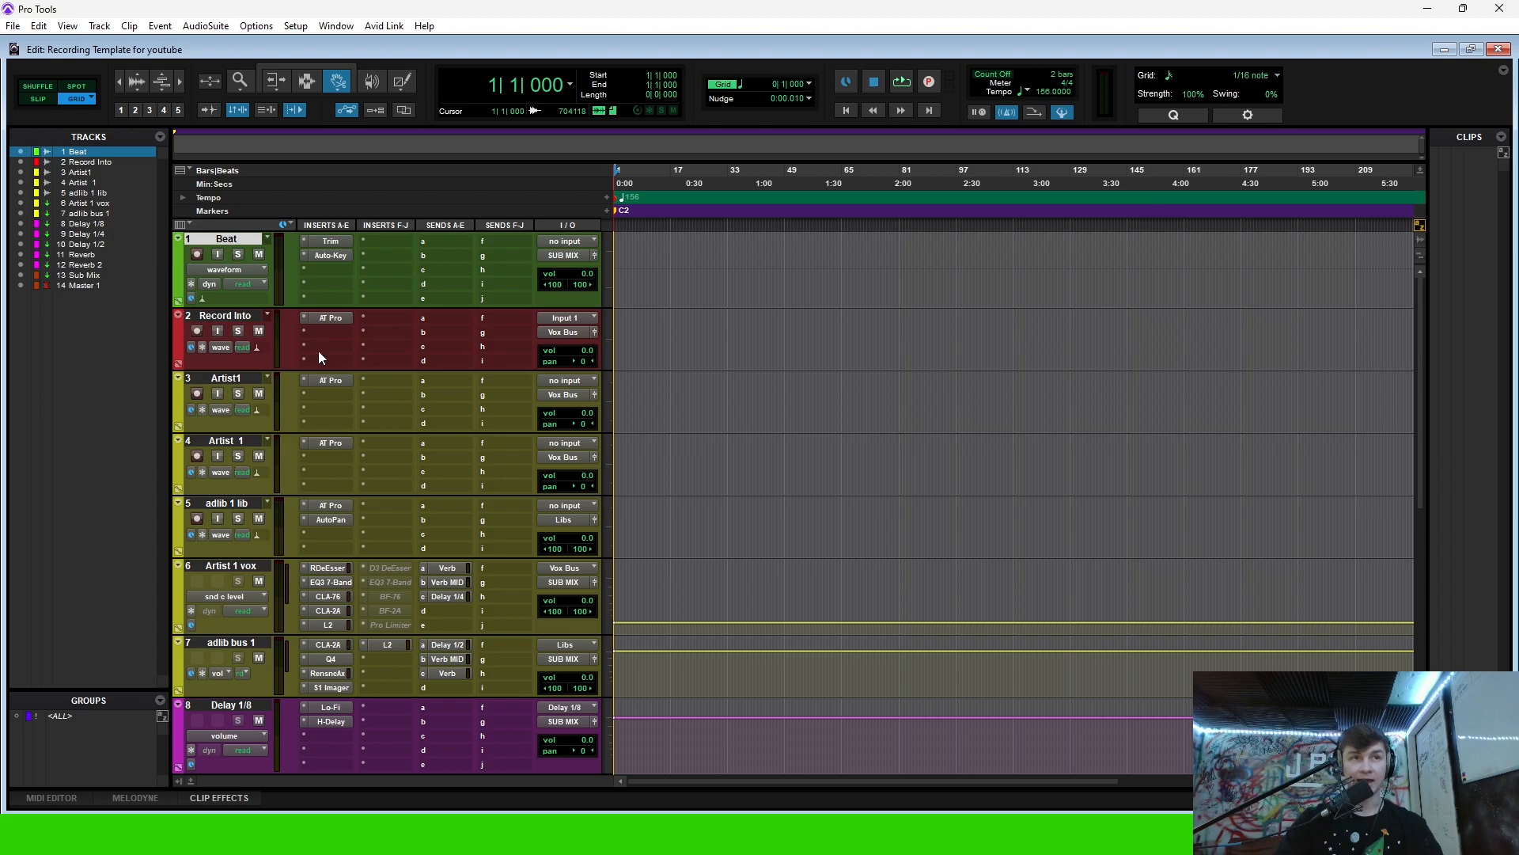
- Inspect the Auto-Tune Pro inserts on both artist tracks and the Auto-Tune Pro and AutoPan inserts on adlib 1 lib
left_click(330, 380)
left_click(329, 443)
left_click(1148, 191)
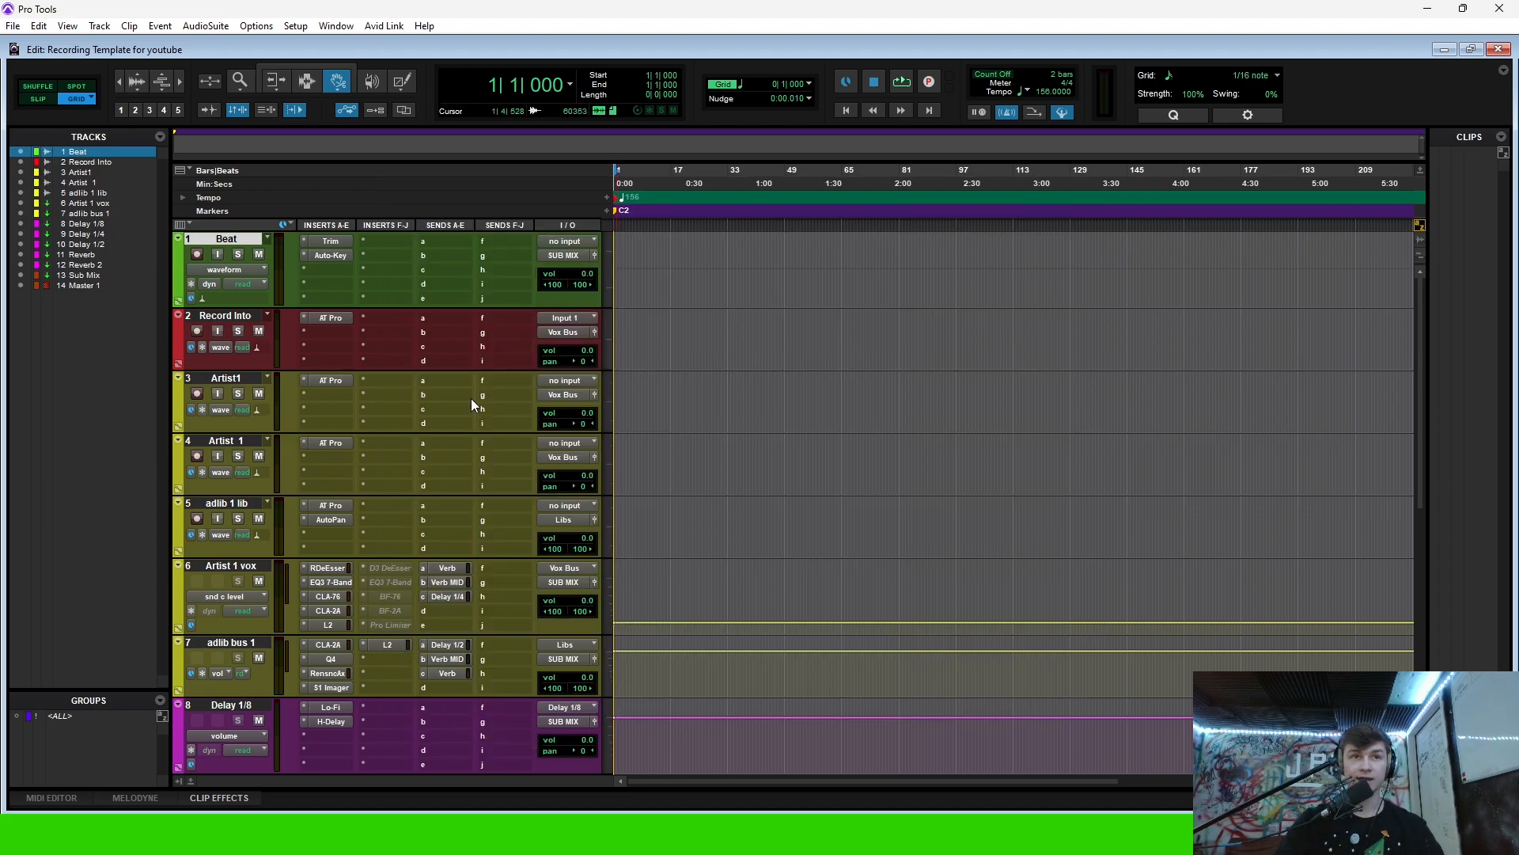
left_click(331, 506)
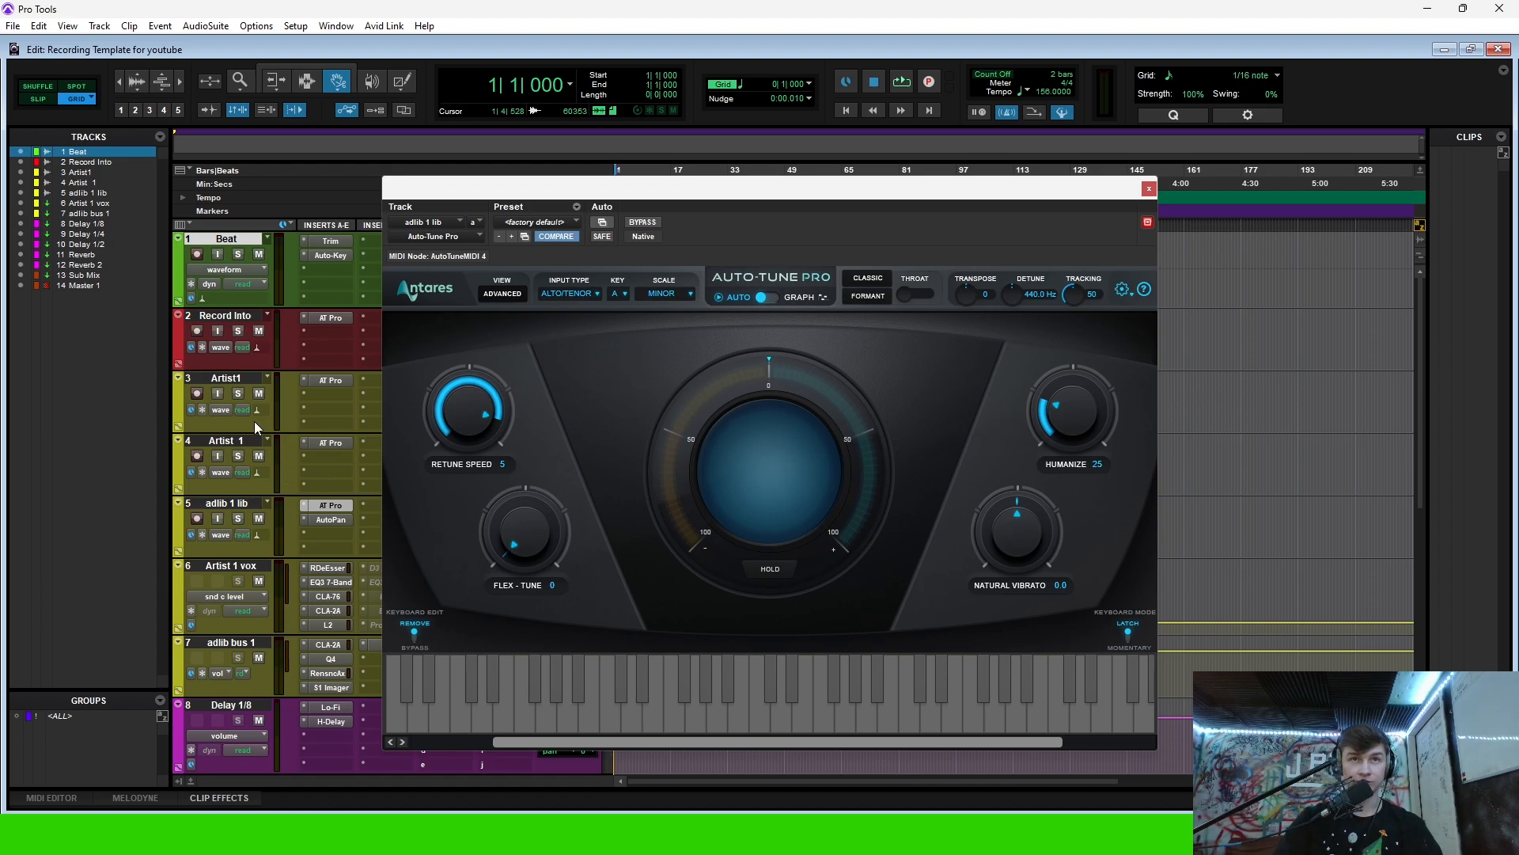
left_click(1149, 190)
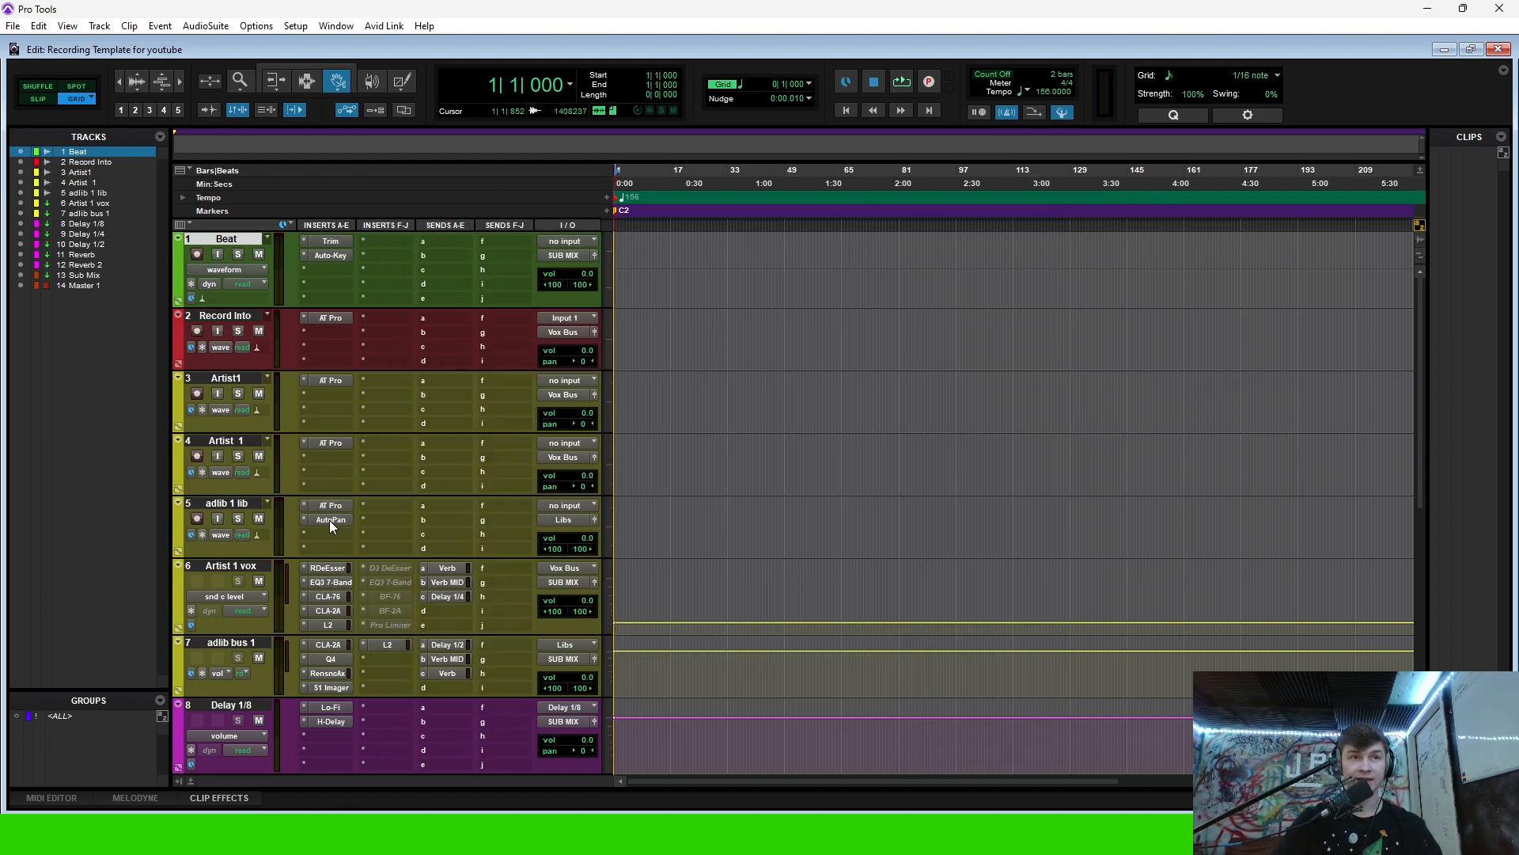
left_click(330, 520)
left_click(951, 189)
- Compare the output routing of Record Into and both artist tracks with the input of the Artist 1 vox bus
scroll(380, 256, "down", 10)
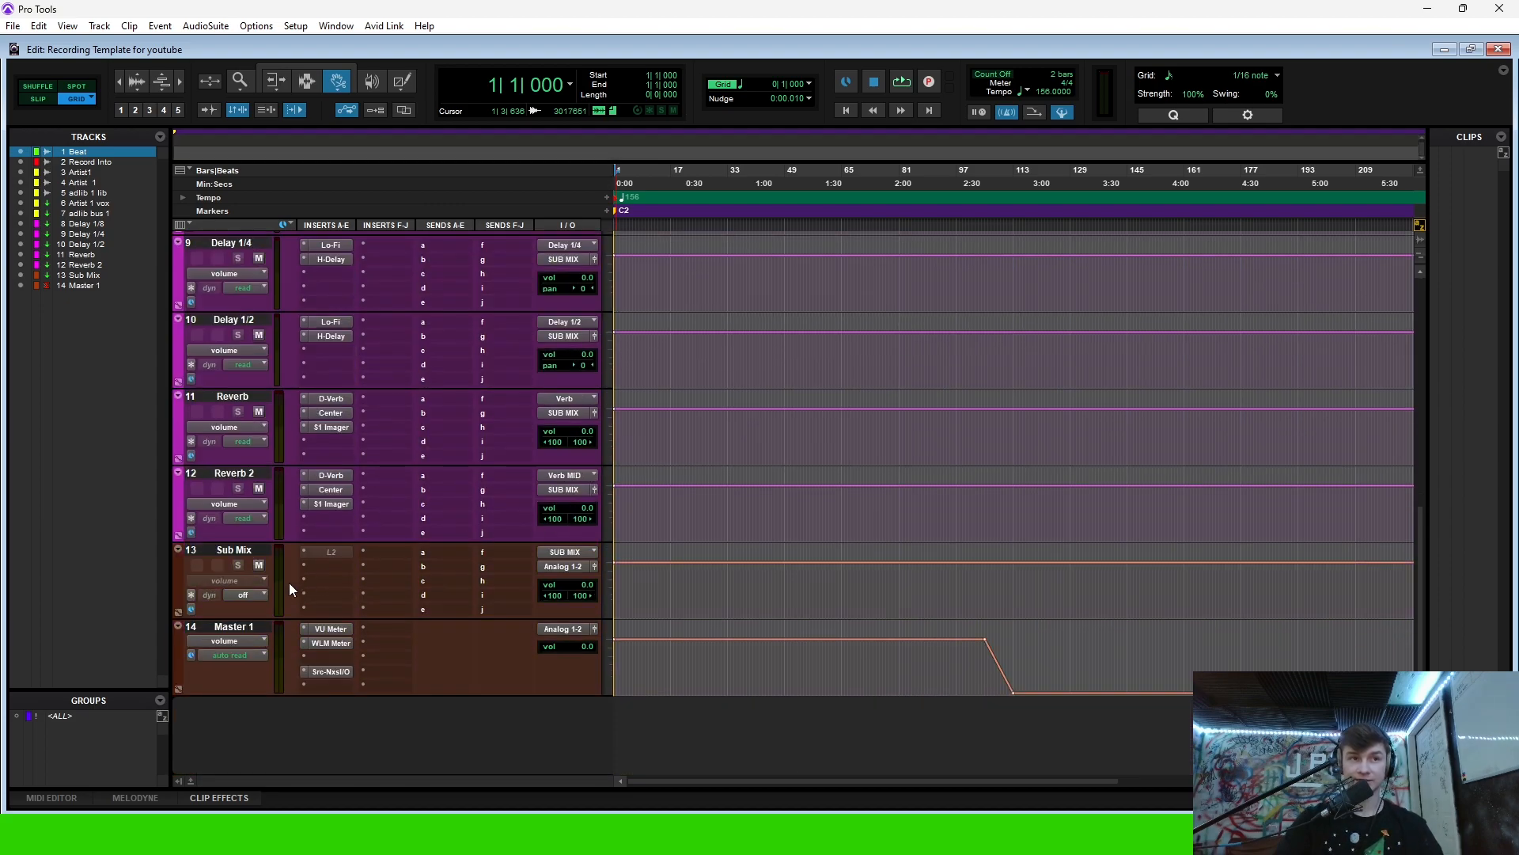
scroll(288, 582, "up", 10)
left_click(228, 316)
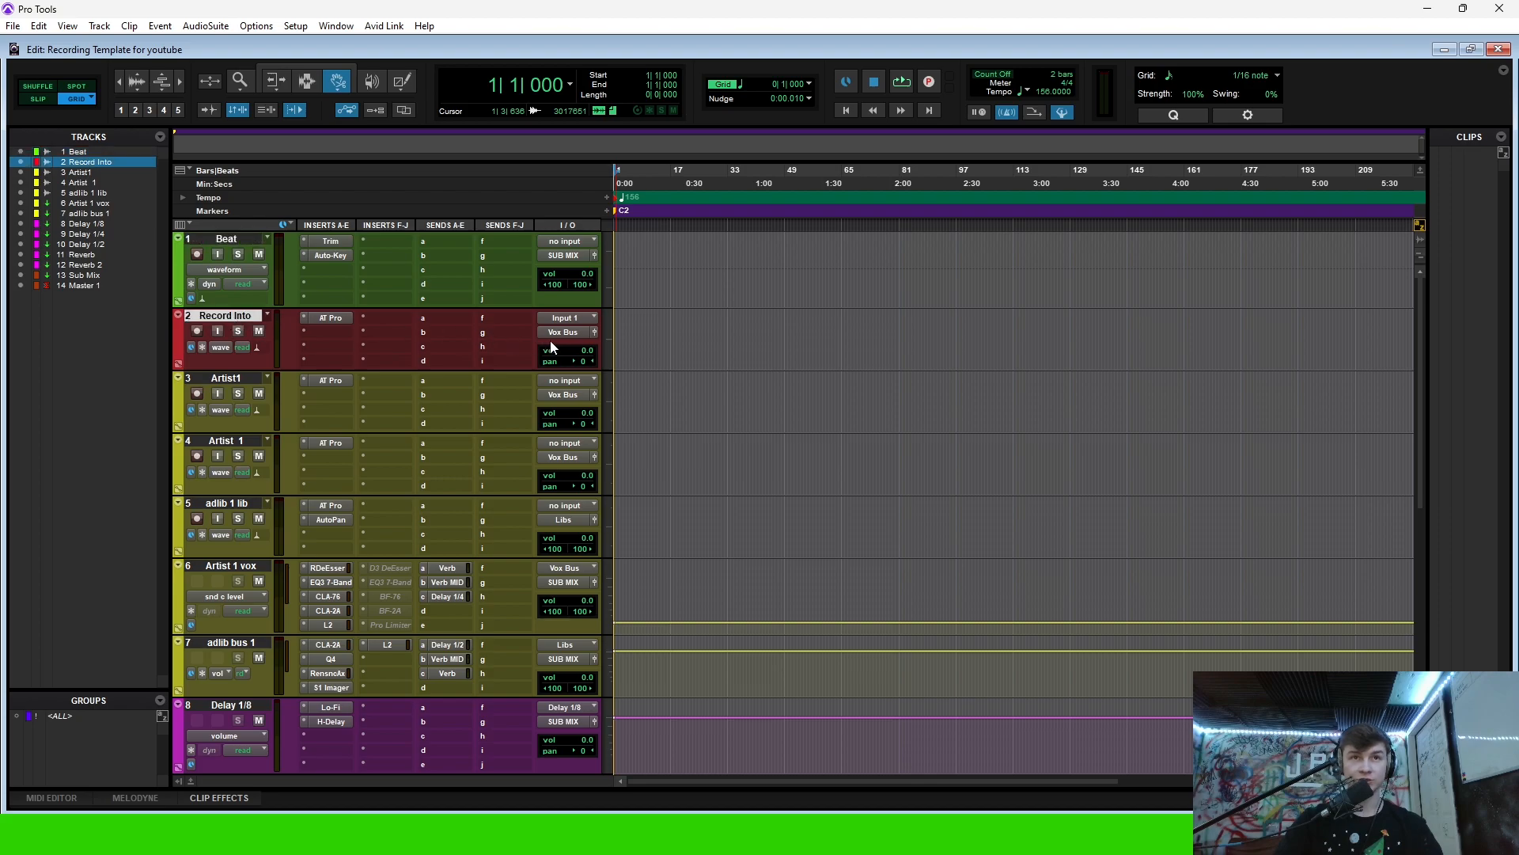
left_click(231, 566)
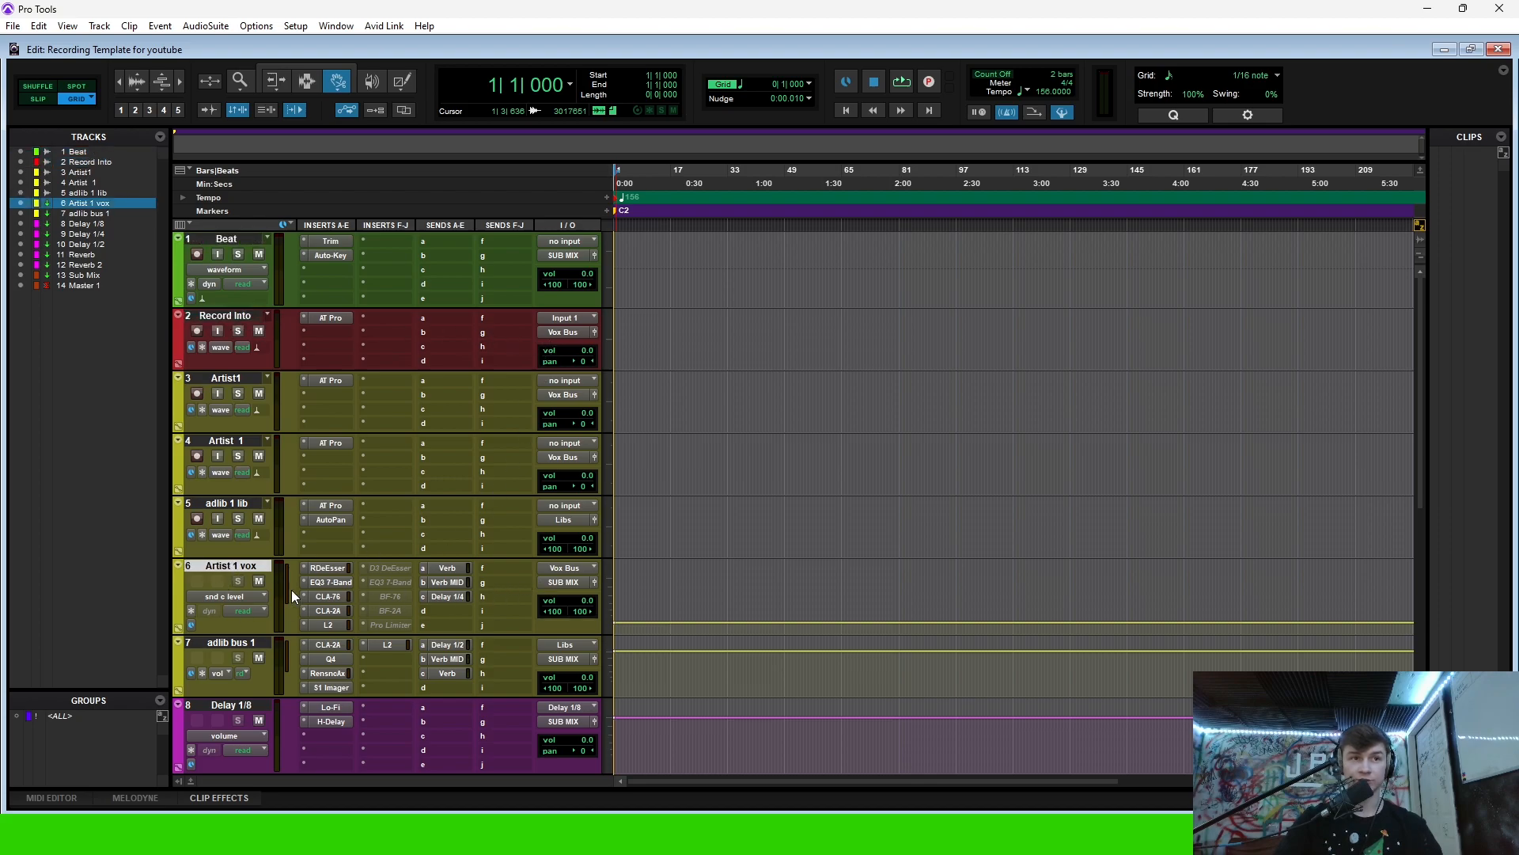
left_click(224, 378)
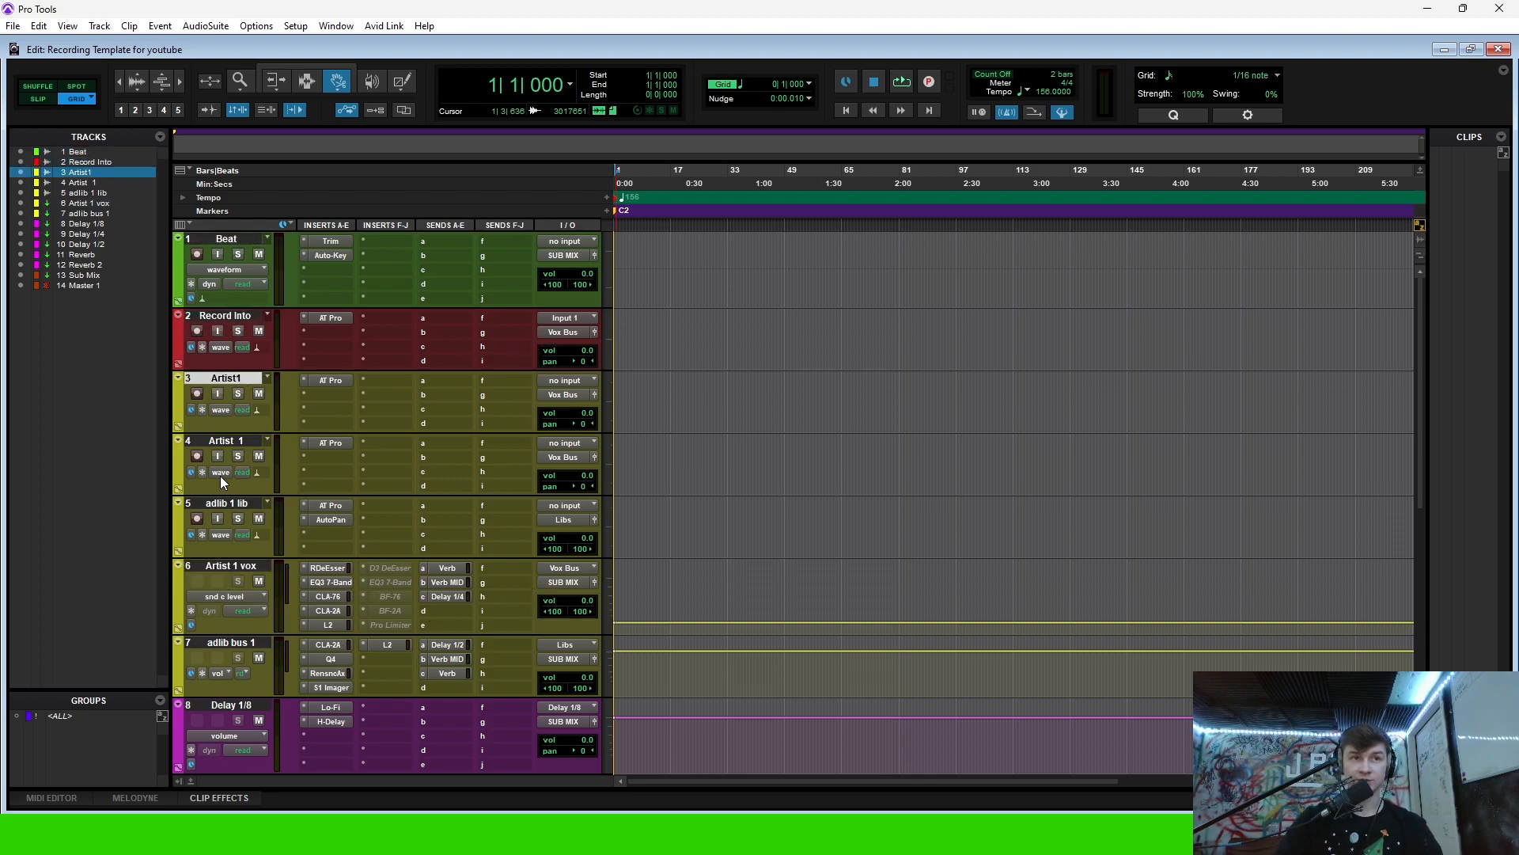
left_click(232, 440)
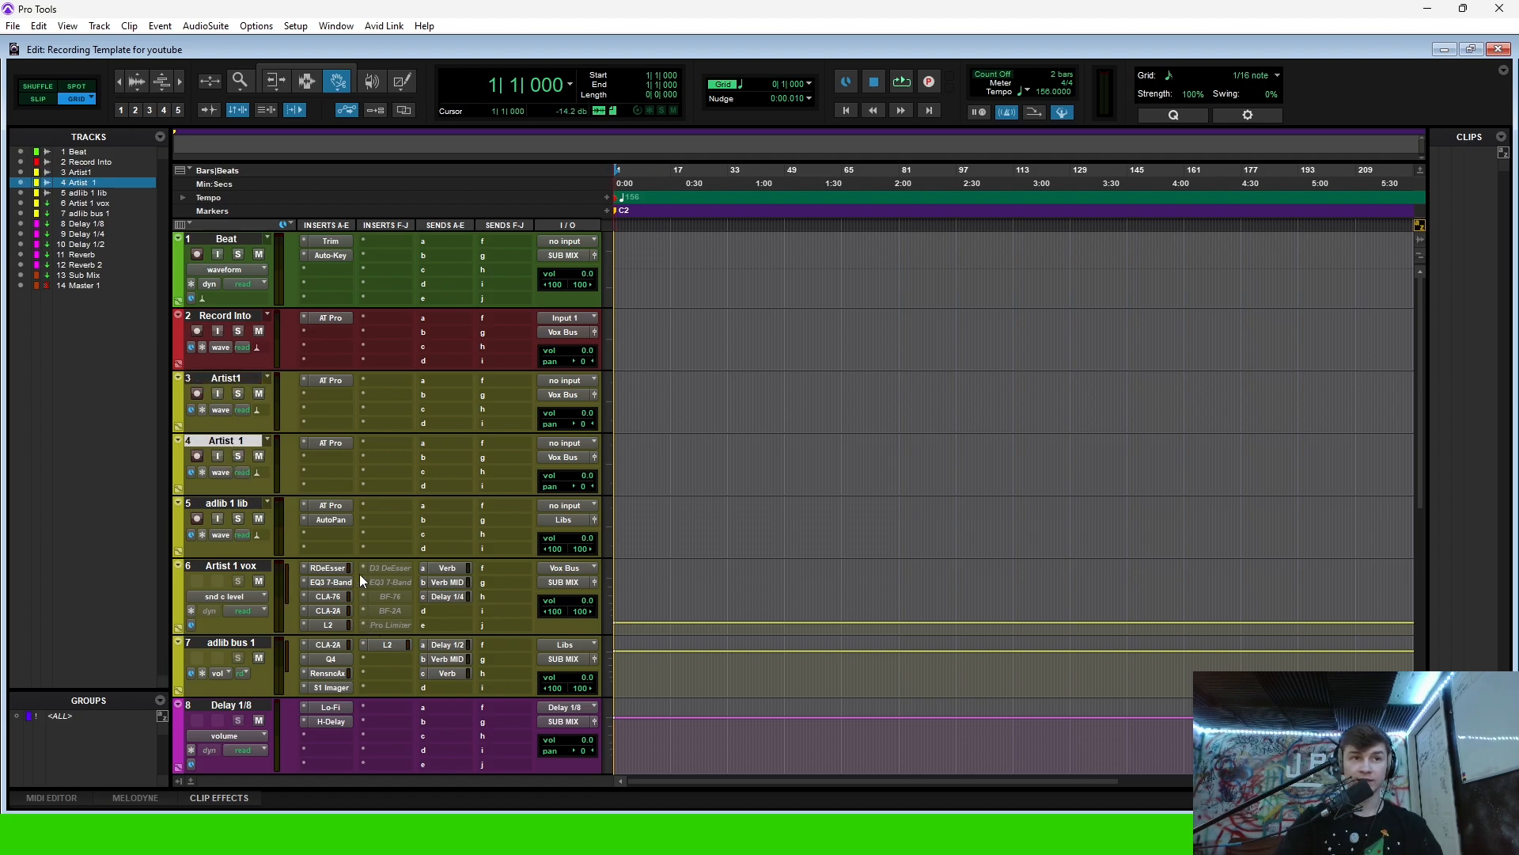
left_click(243, 378)
- Route the output of the Record Into track to the Artist 1 vox (Stereo) track
left_click(533, 339)
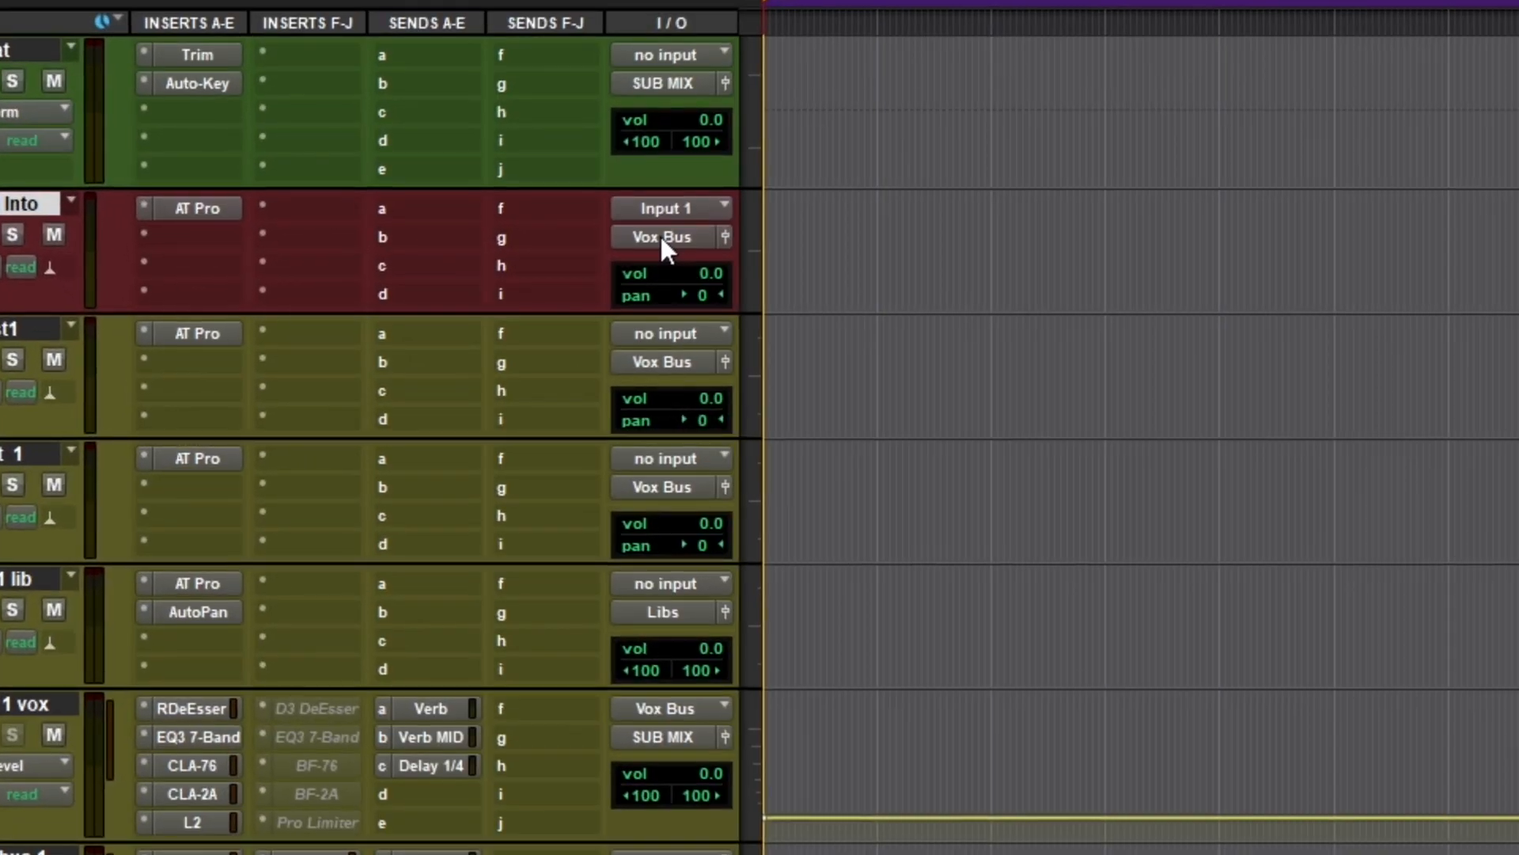
left_click(564, 332)
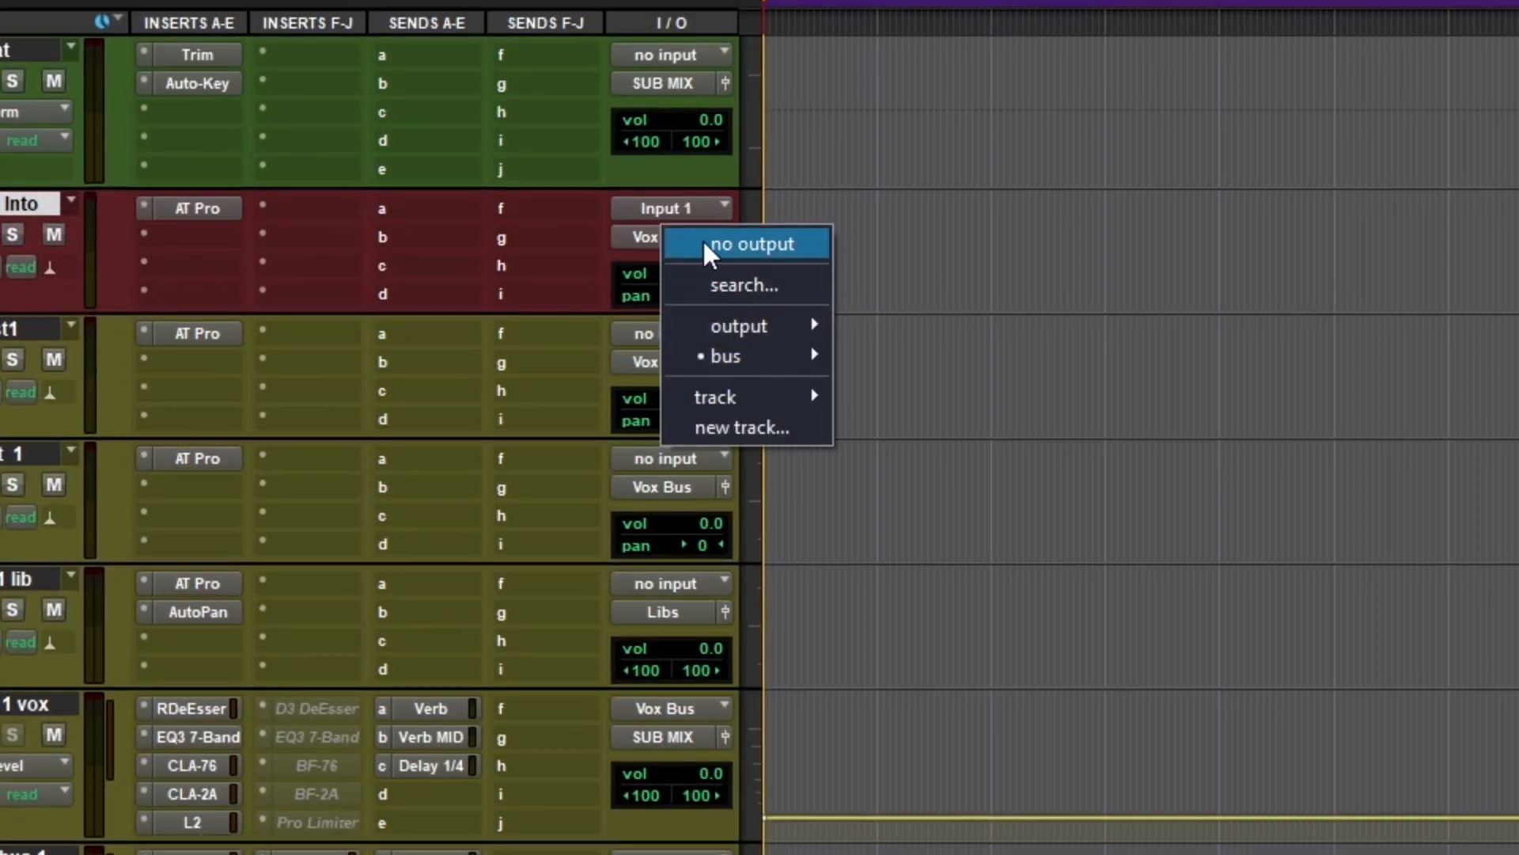
mouse_move(779, 395)
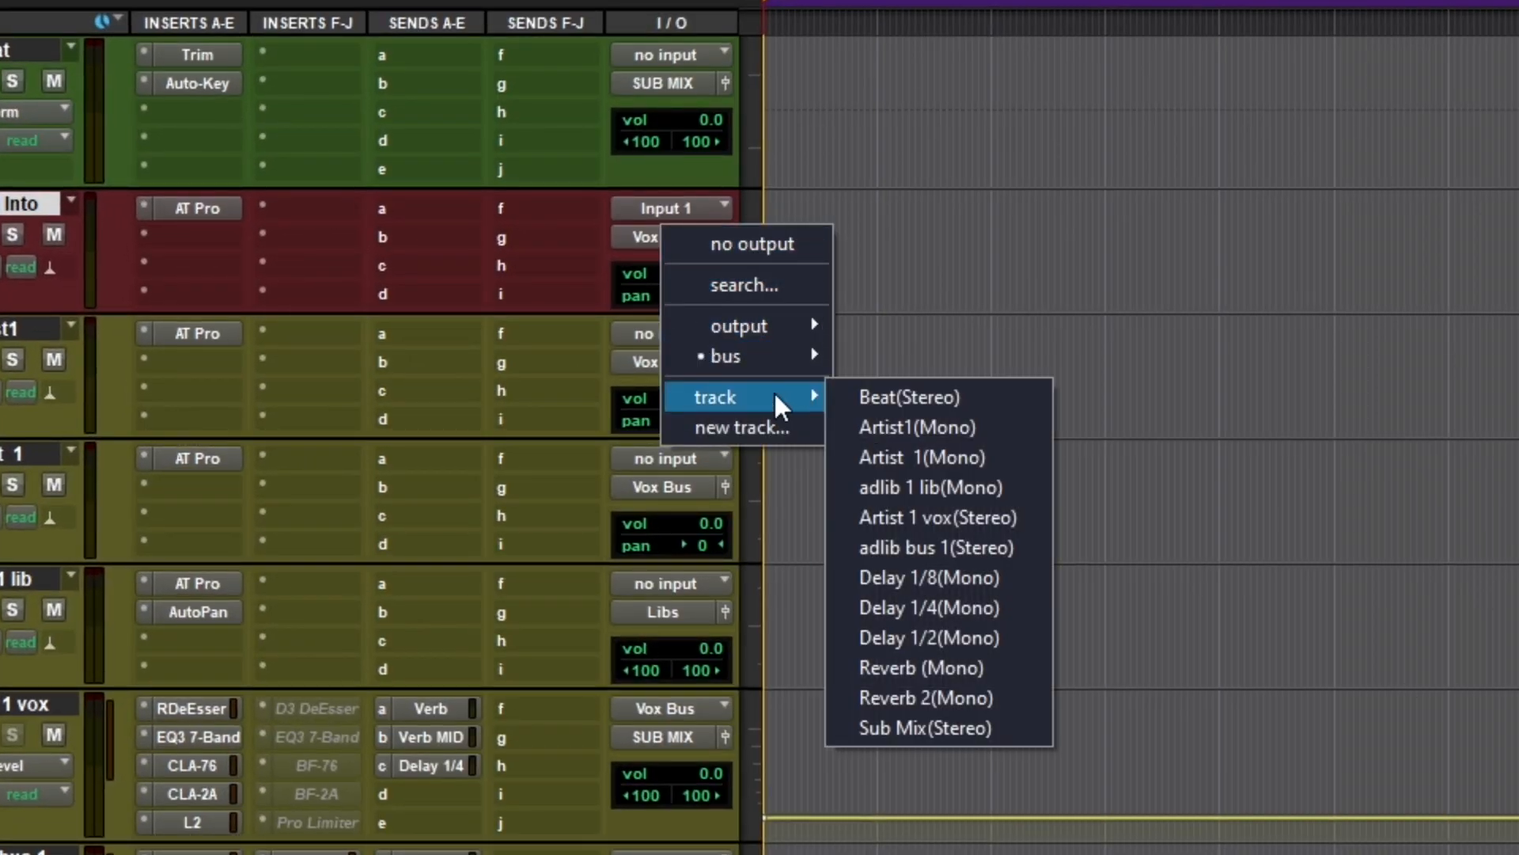
left_click(878, 516)
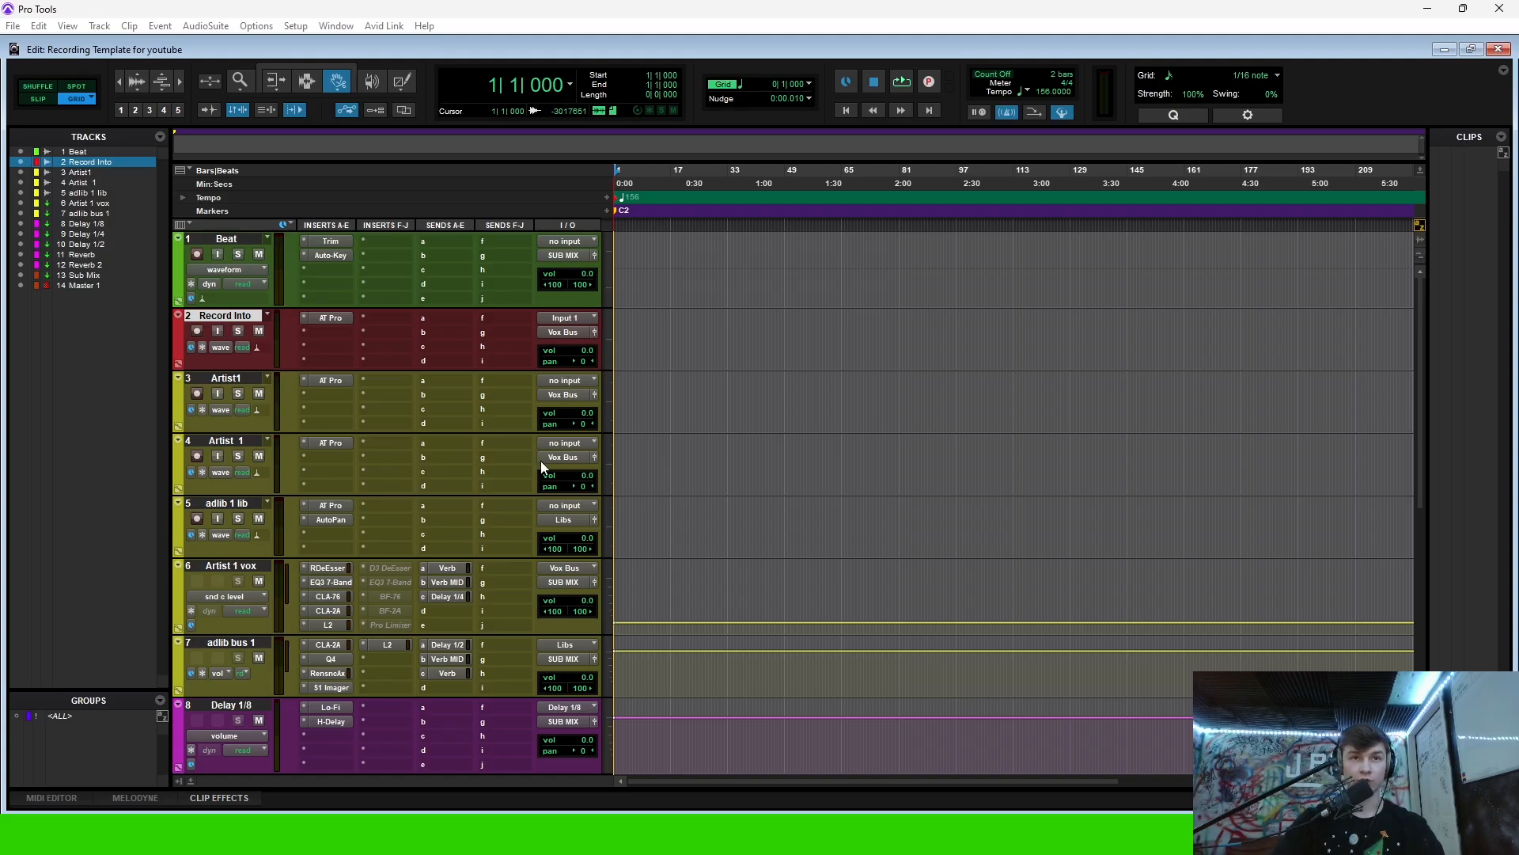
- Route the output of the adlib 1 lib track to the adlib bus 1 (Stereo) track
left_click(563, 520)
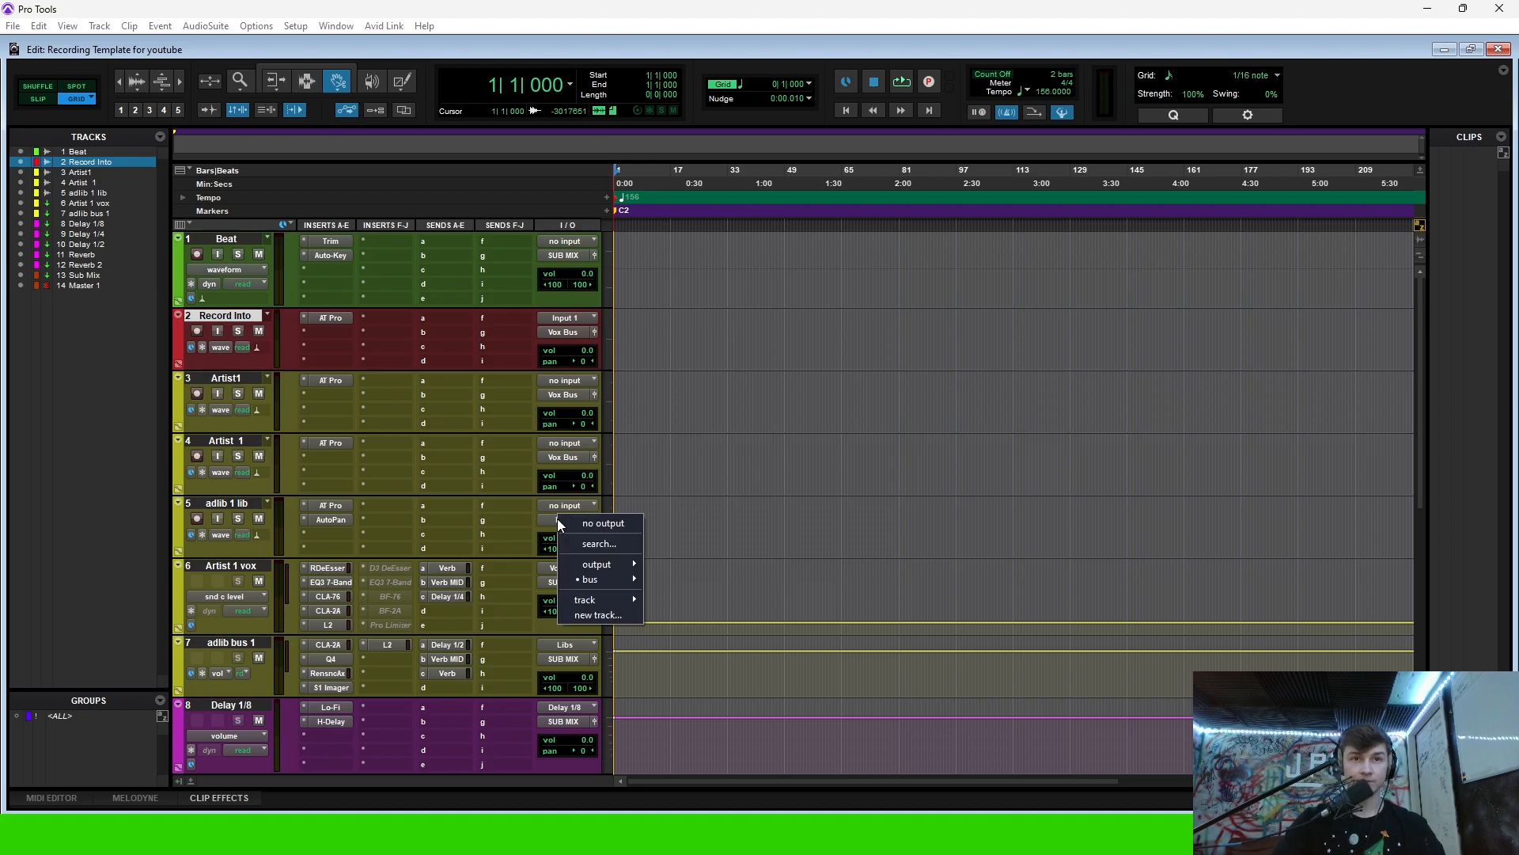
mouse_move(589, 600)
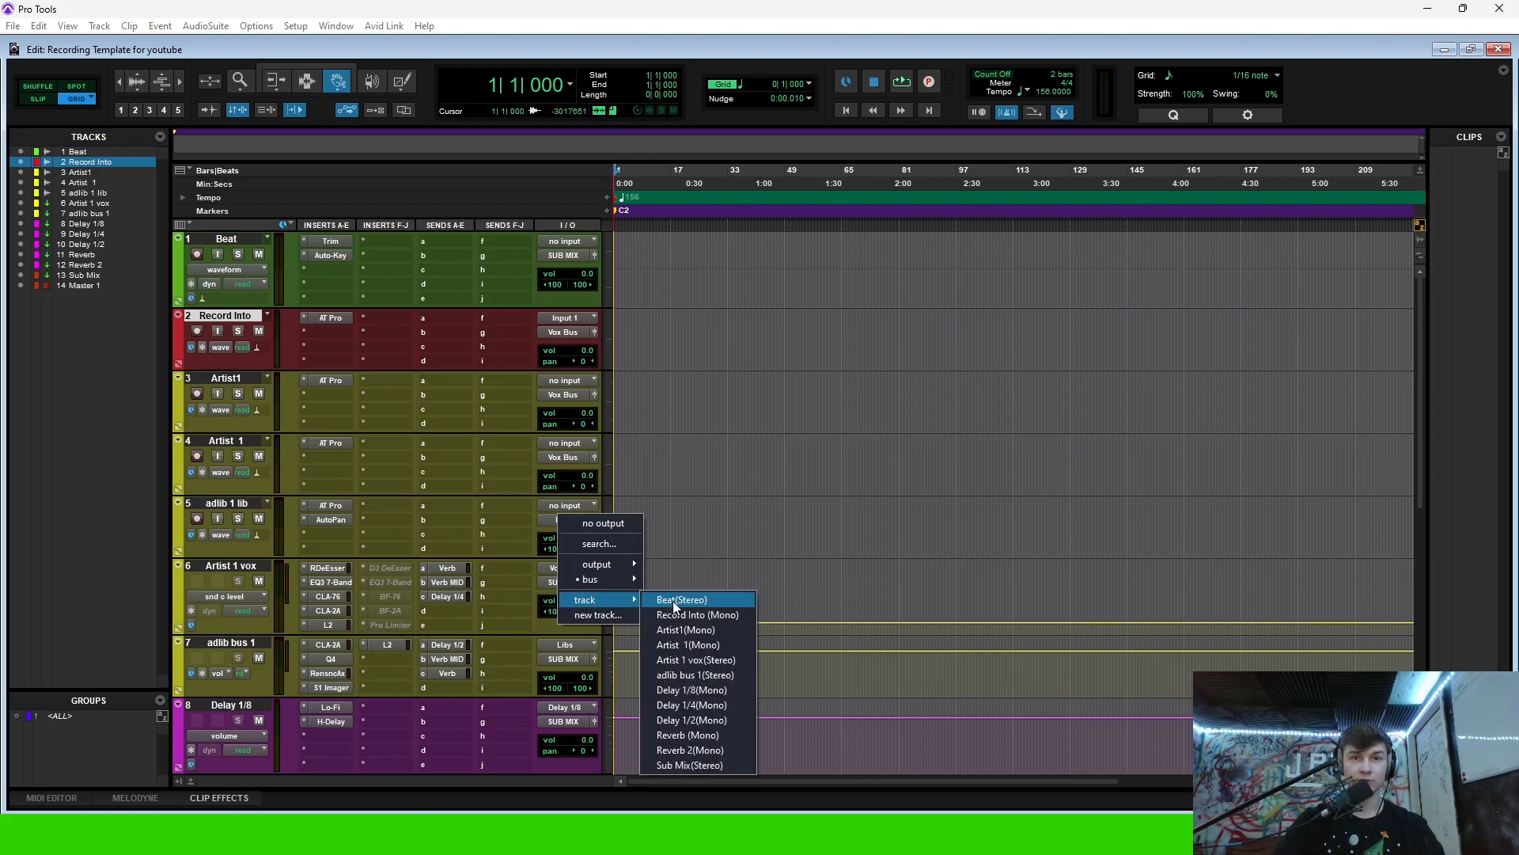
left_click(694, 676)
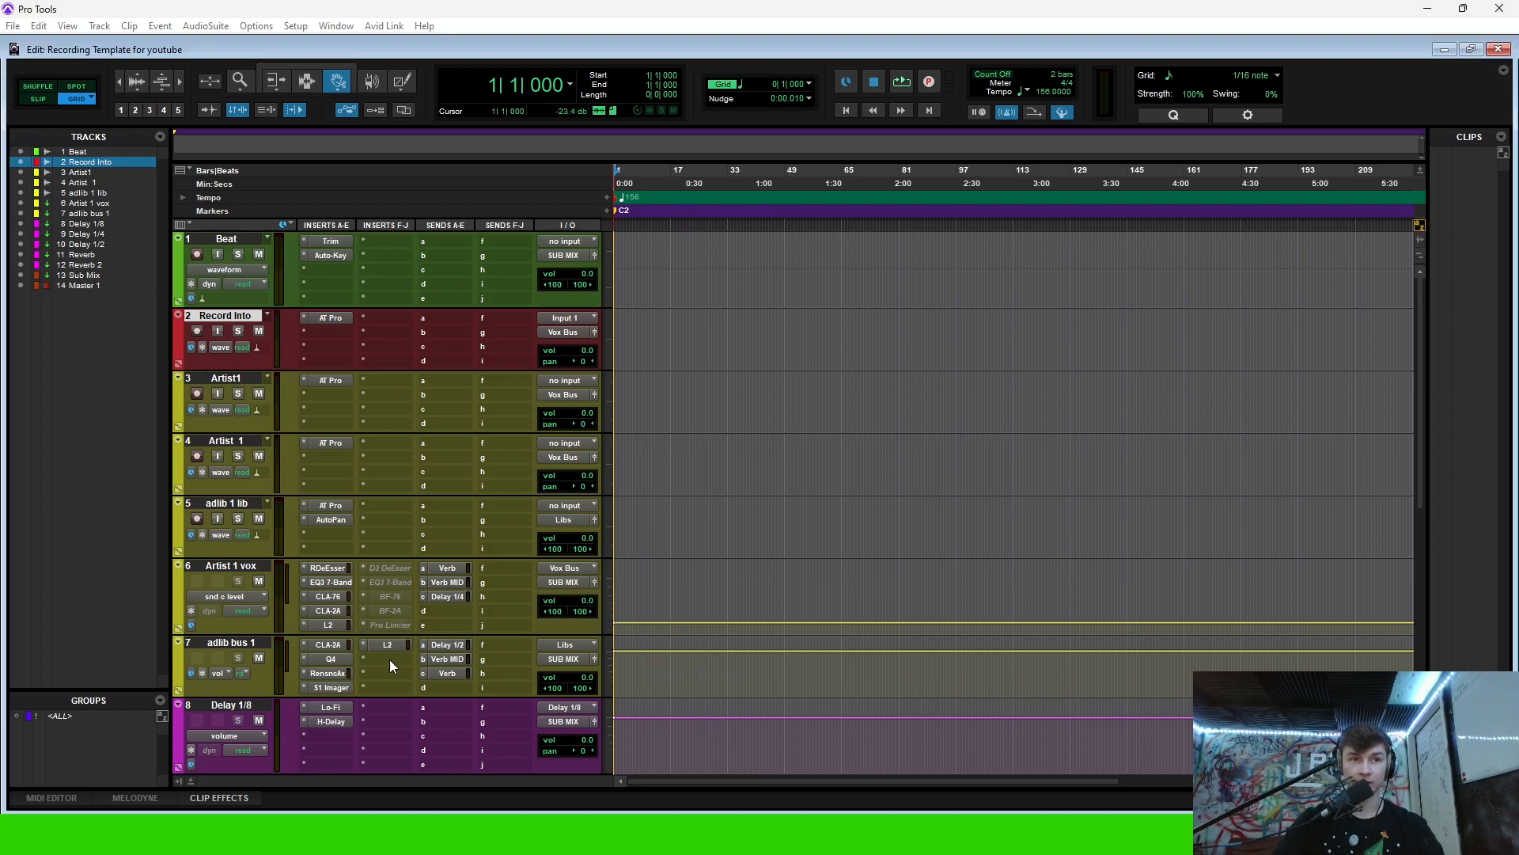
- Select the Artist 1 vox track and inspect the settings of its RDeEsser and EQ3 7-Band inserts
scroll(331, 657, "down", 4)
scroll(238, 372, "up", 4)
left_click(214, 565)
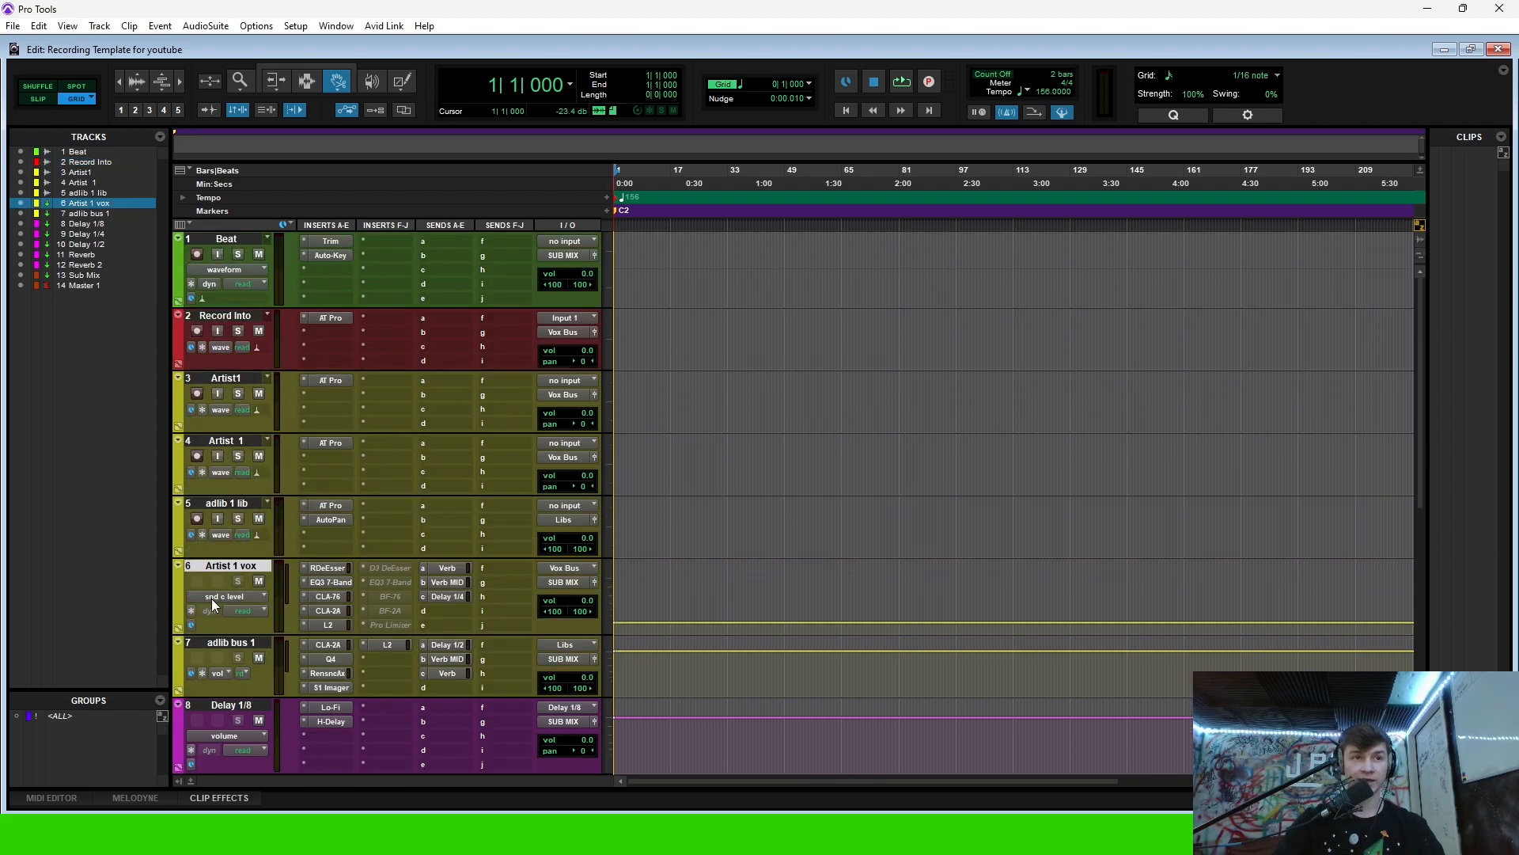
left_click(329, 568)
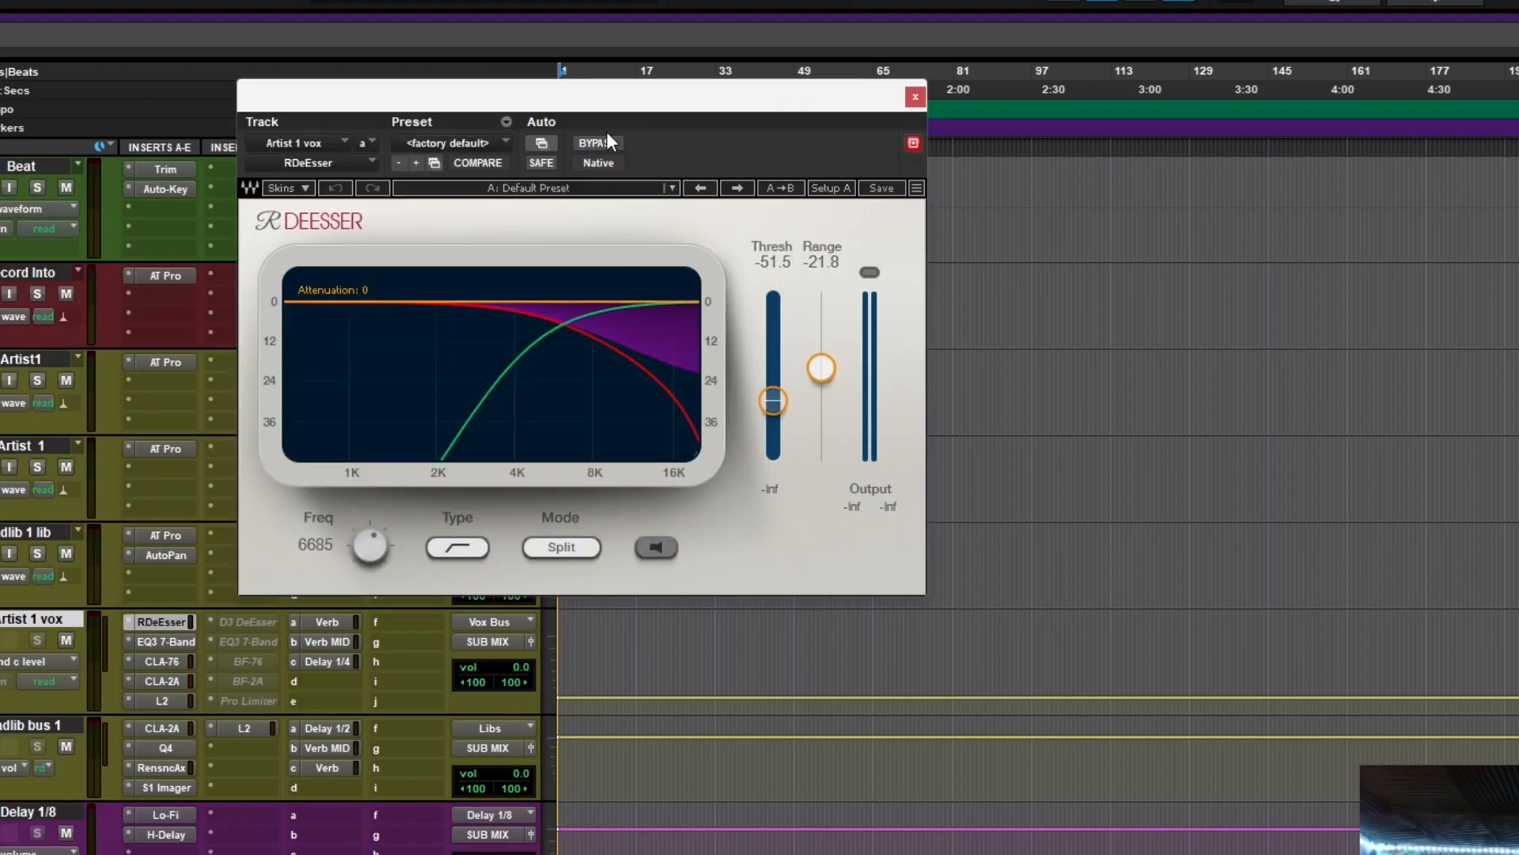
left_click_drag(586, 102, 762, 157)
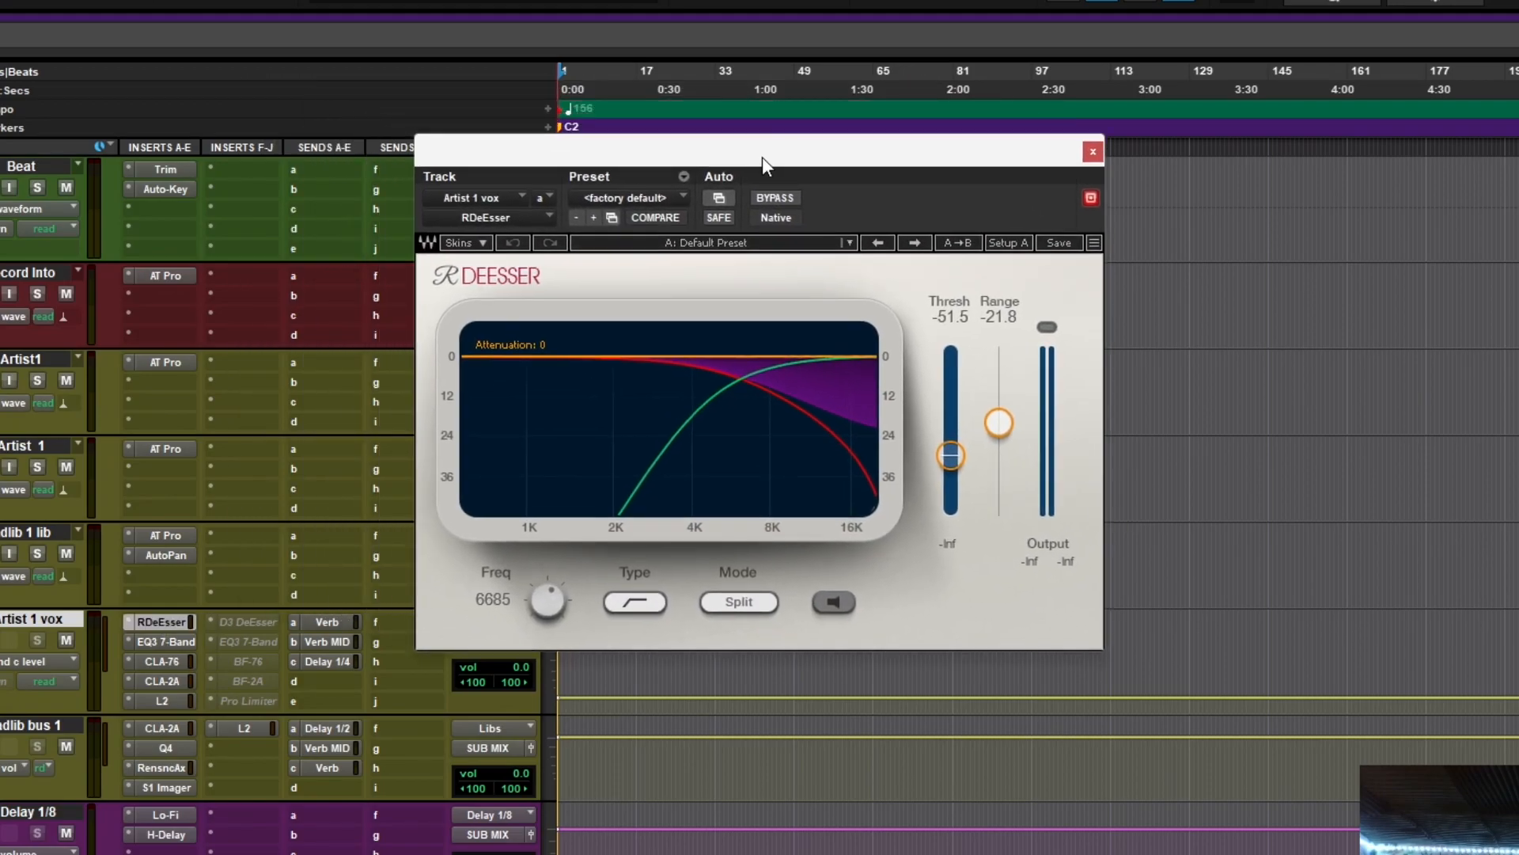
left_click(165, 641)
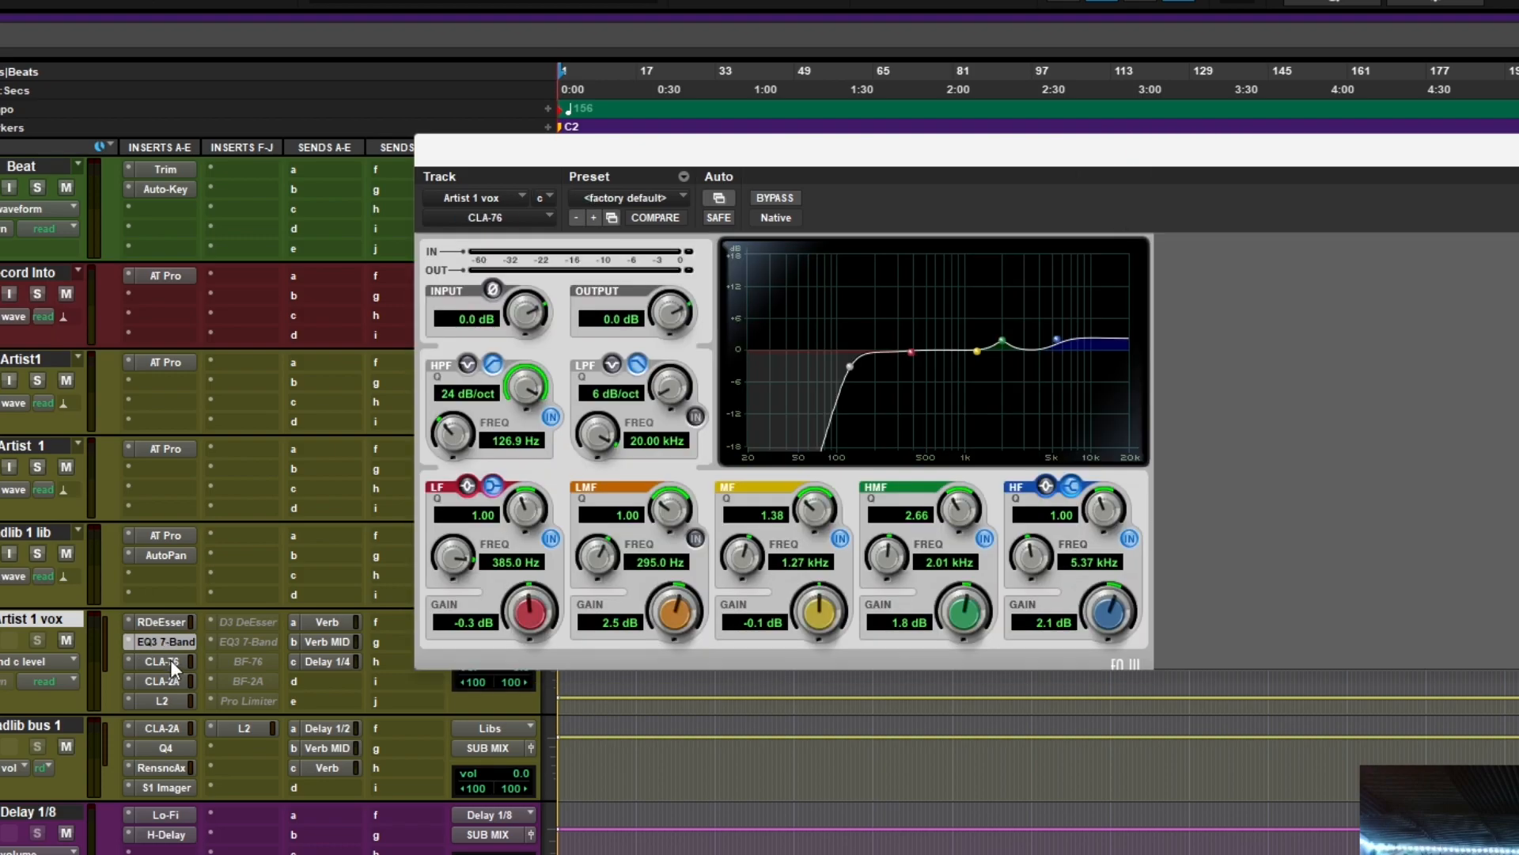
- Inspect the settings of the CLA-76, CLA-2A and L2 inserts on the Artist 1 vox track
left_click(163, 661)
left_click_drag(848, 151, 722, 111)
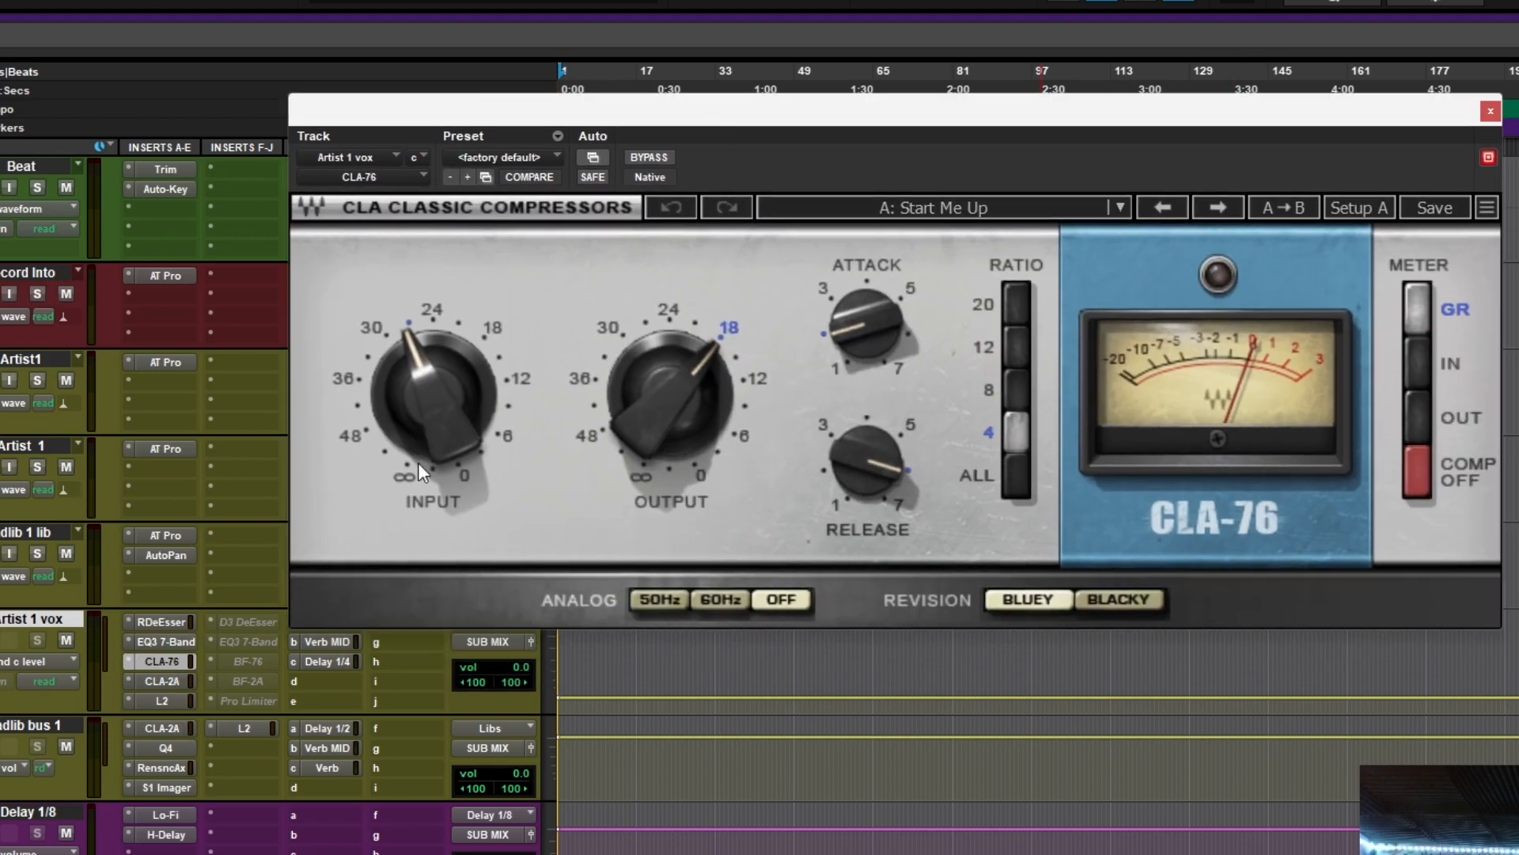
left_click(165, 682)
left_click_drag(610, 121, 635, 122)
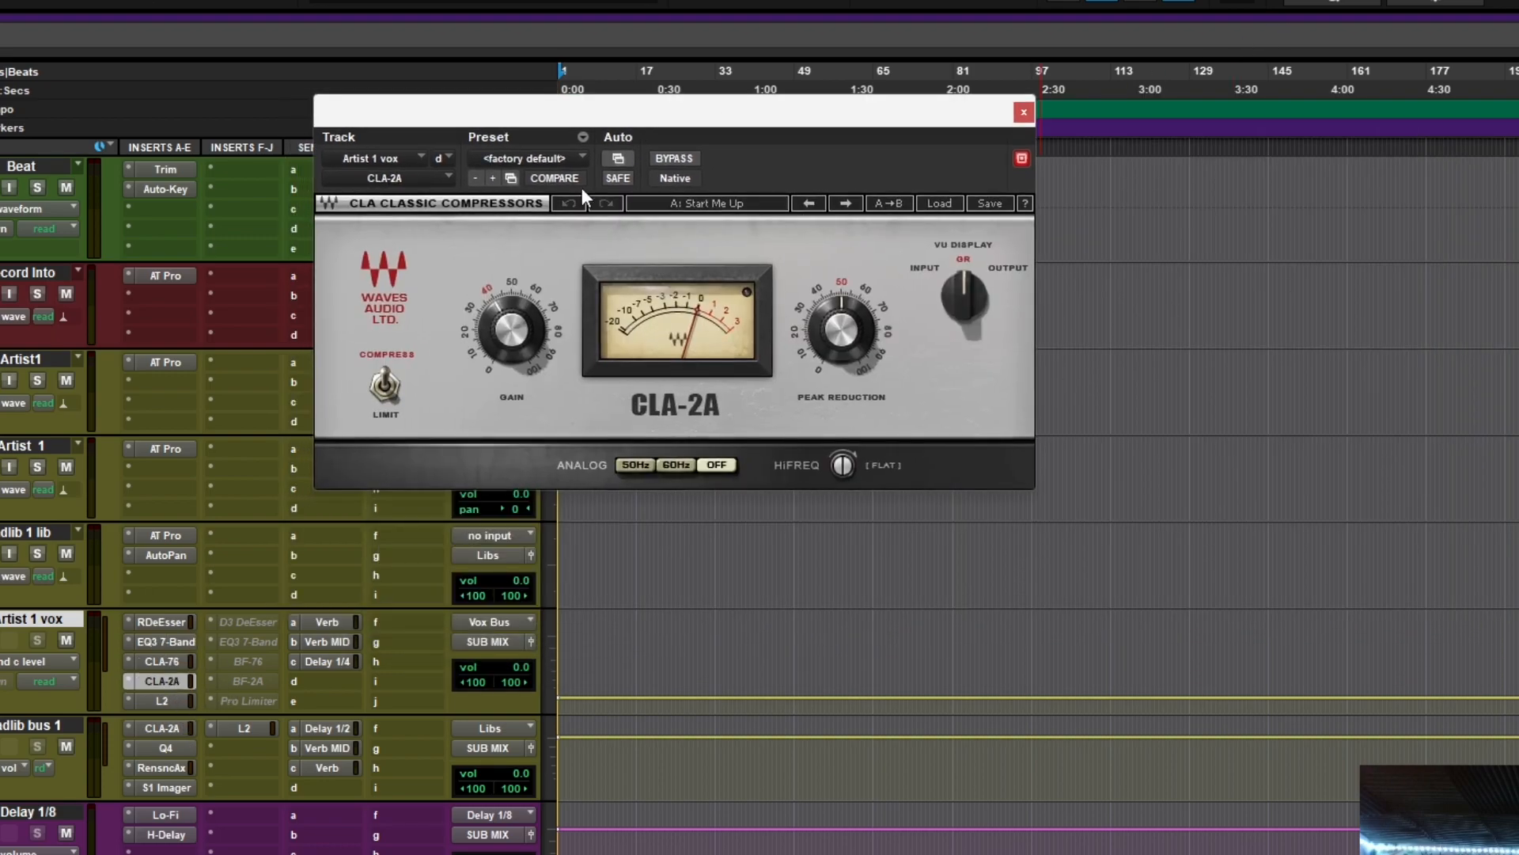
left_click(159, 701)
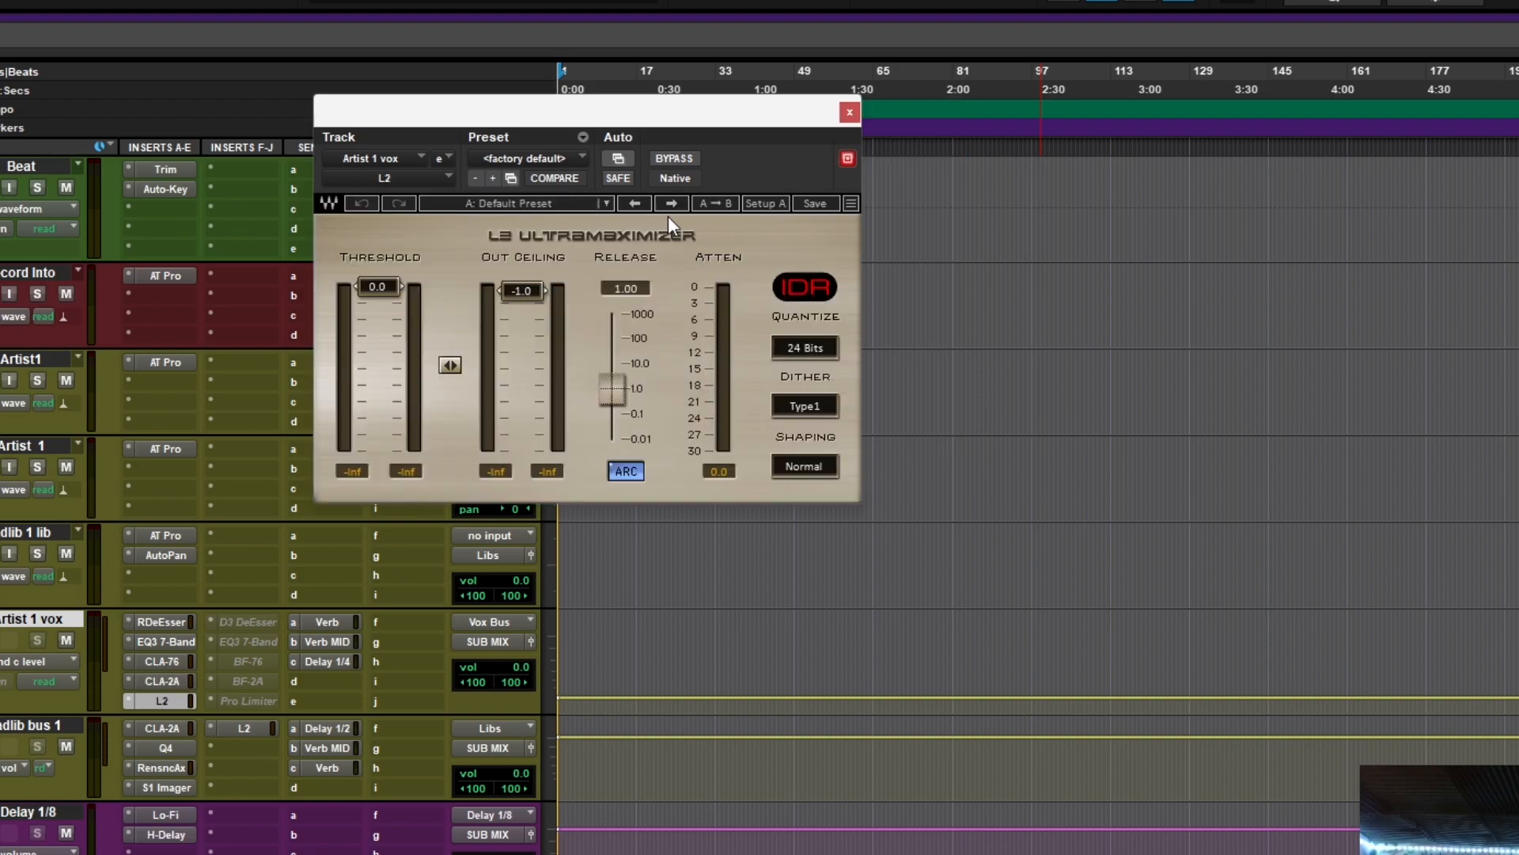
left_click(849, 111)
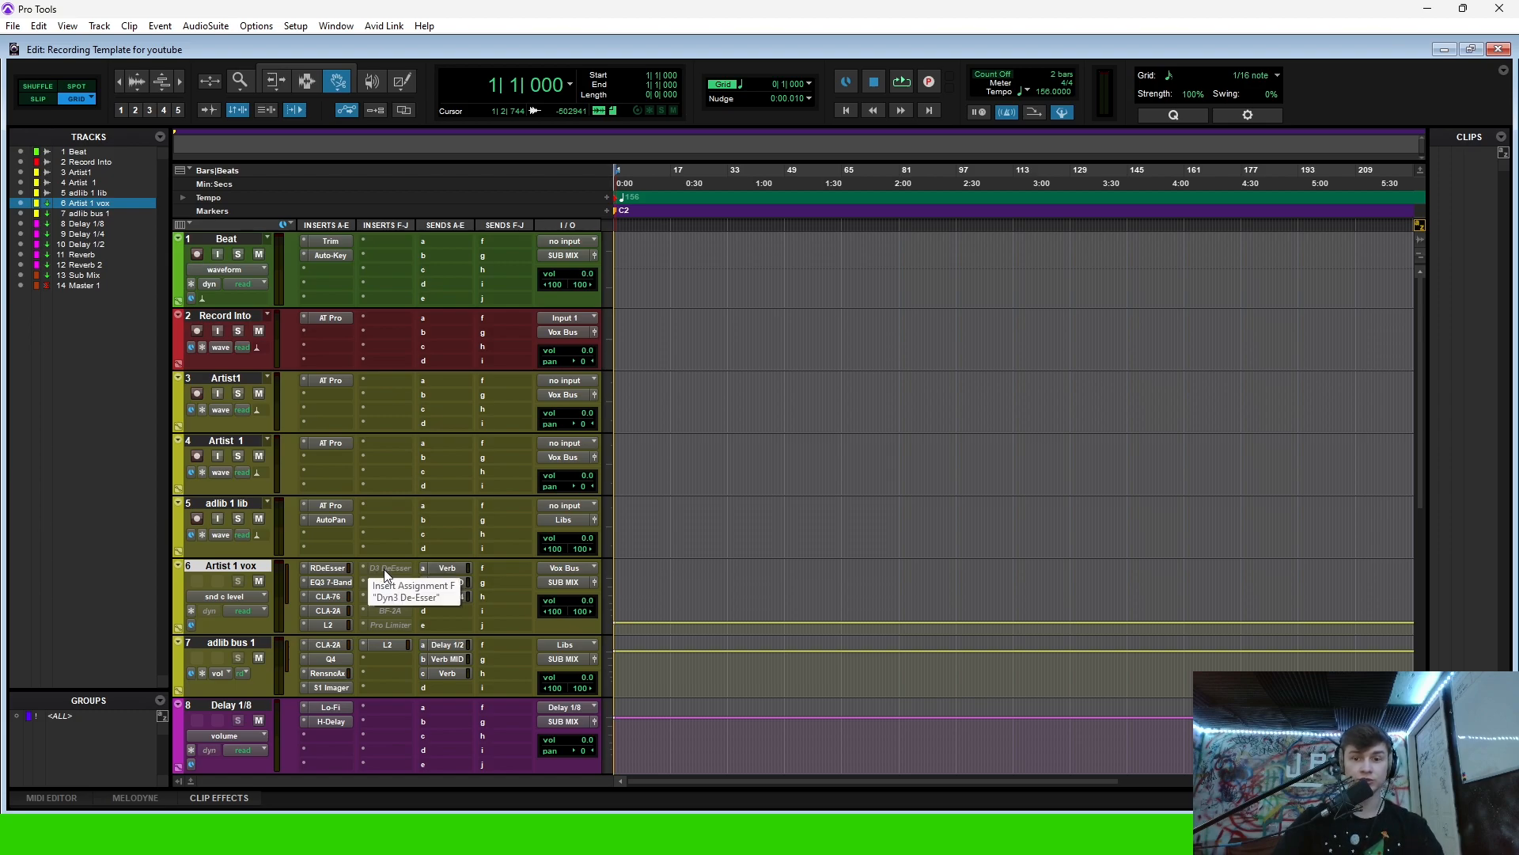
- Activate the inactive Dyn3 De-Esser and second EQ3 7-Band inserts on the Artist 1 vox track and inspect their settings
right_click(387, 570)
left_click(399, 589)
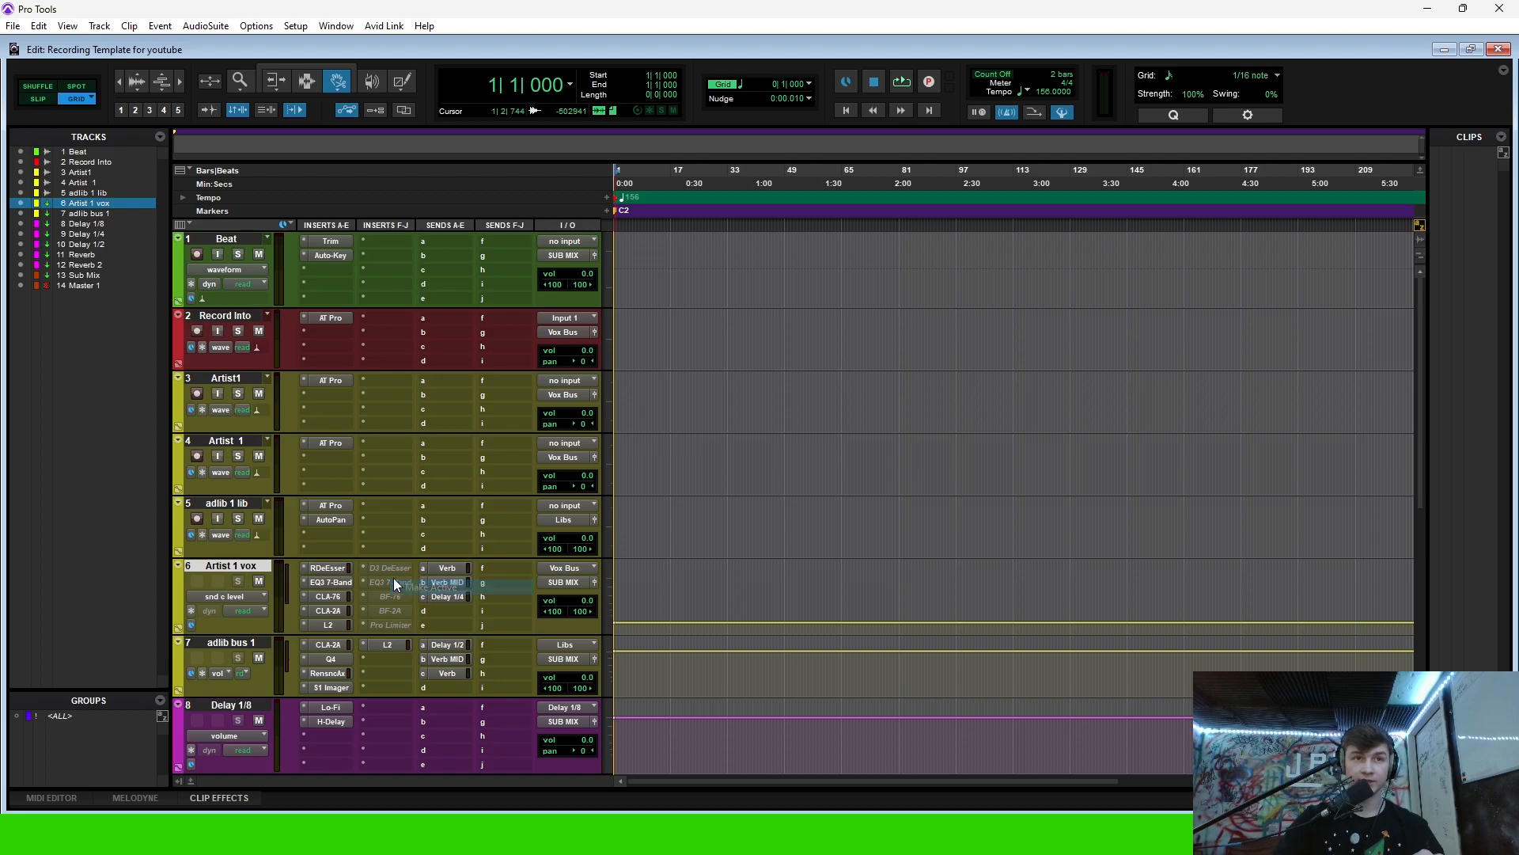
left_click(383, 569)
right_click(386, 585)
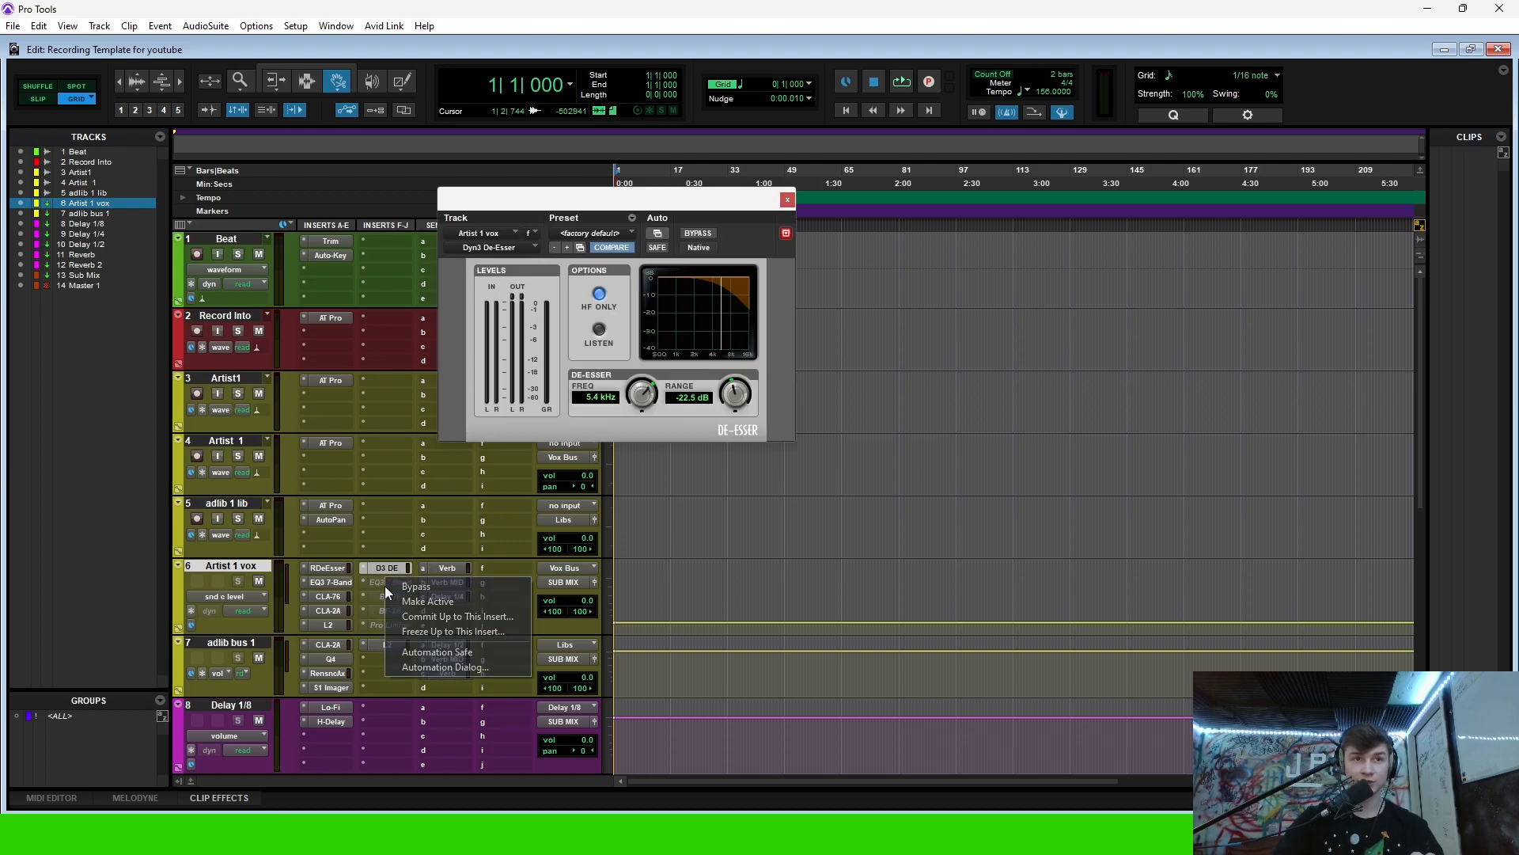
left_click(400, 592)
left_click(387, 581)
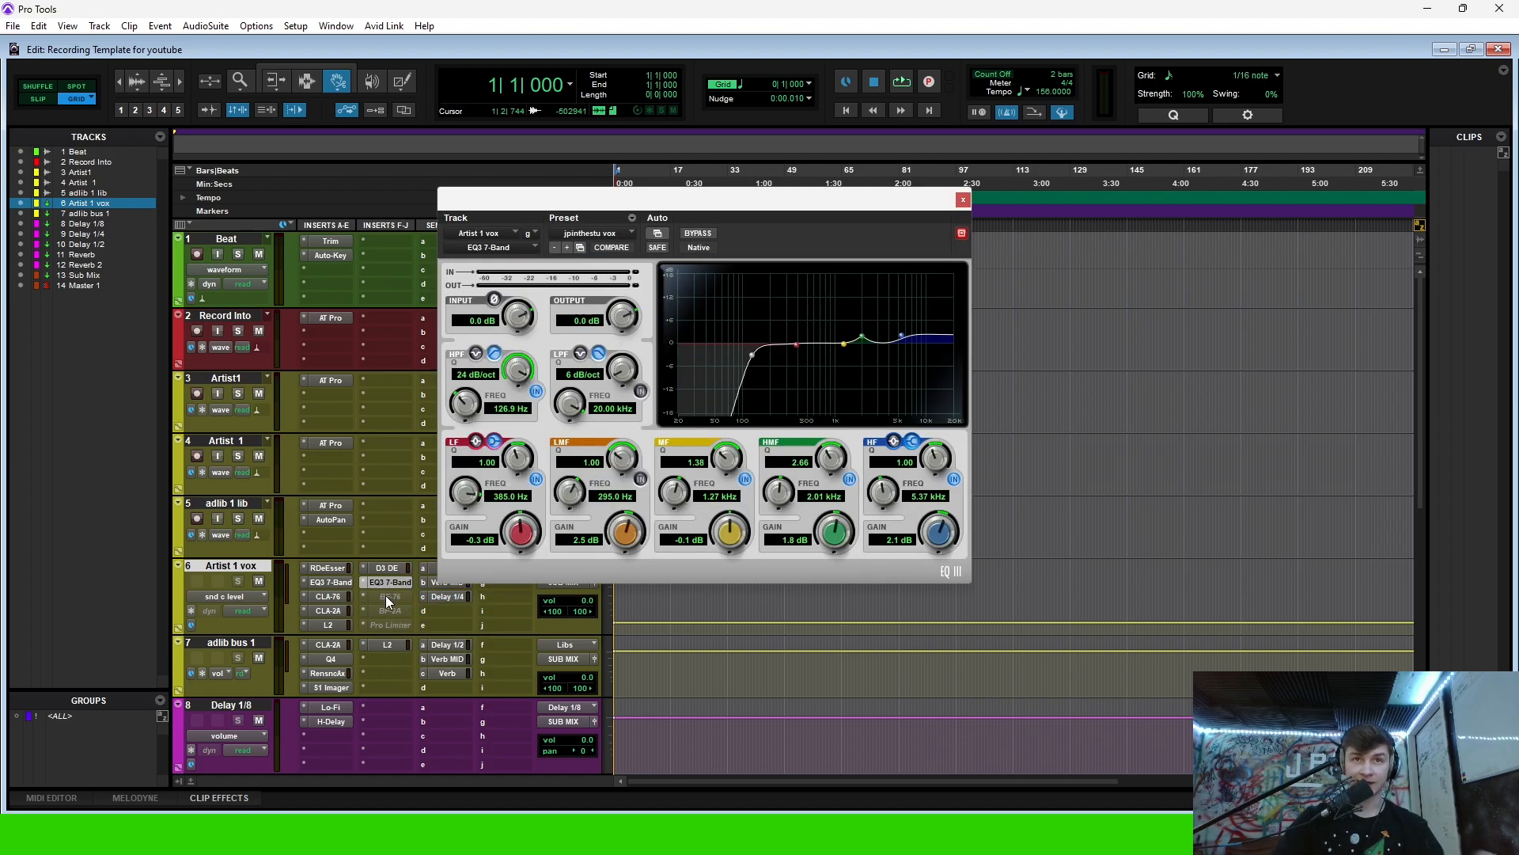
- Activate the inactive BF-76, BF-2A and Pro Limiter inserts on the Artist 1 vox track and inspect their settings
right_click(387, 598)
left_click(400, 611)
left_click(386, 596)
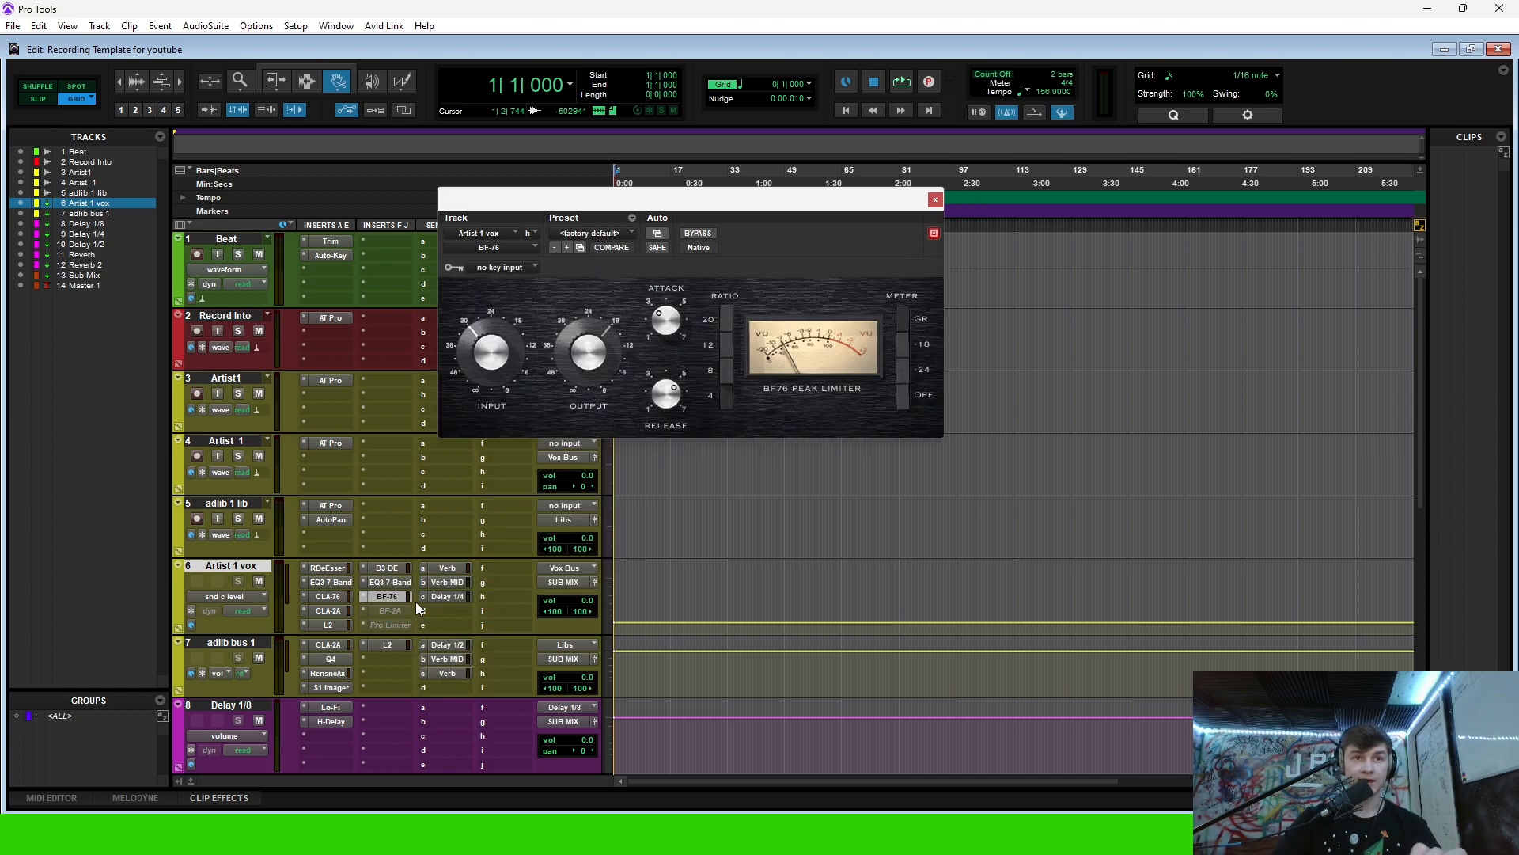
right_click(387, 612)
left_click(393, 621)
left_click(407, 613)
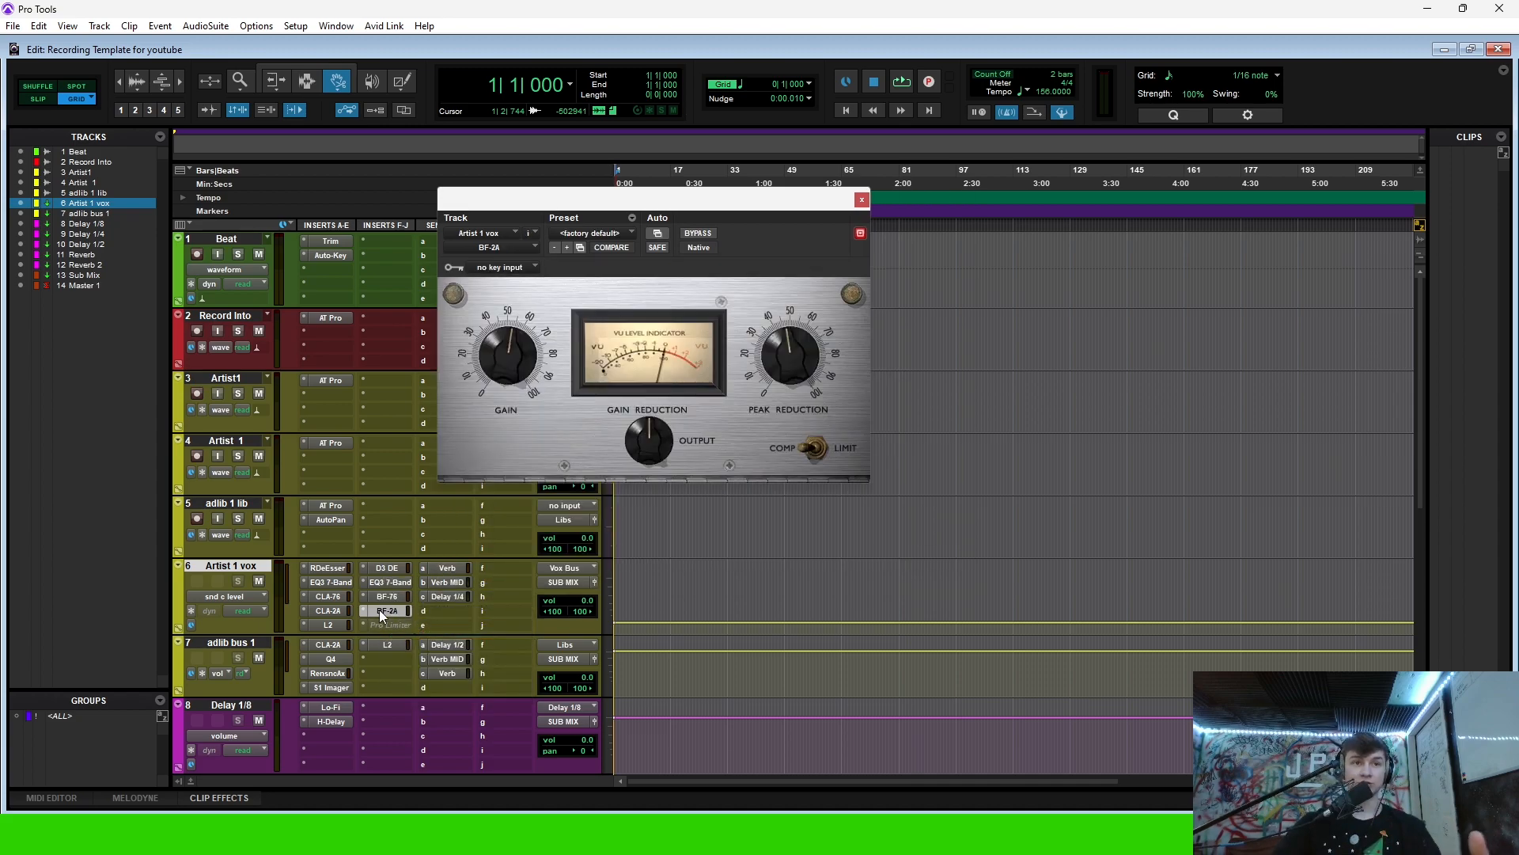
right_click(387, 618)
left_click(427, 645)
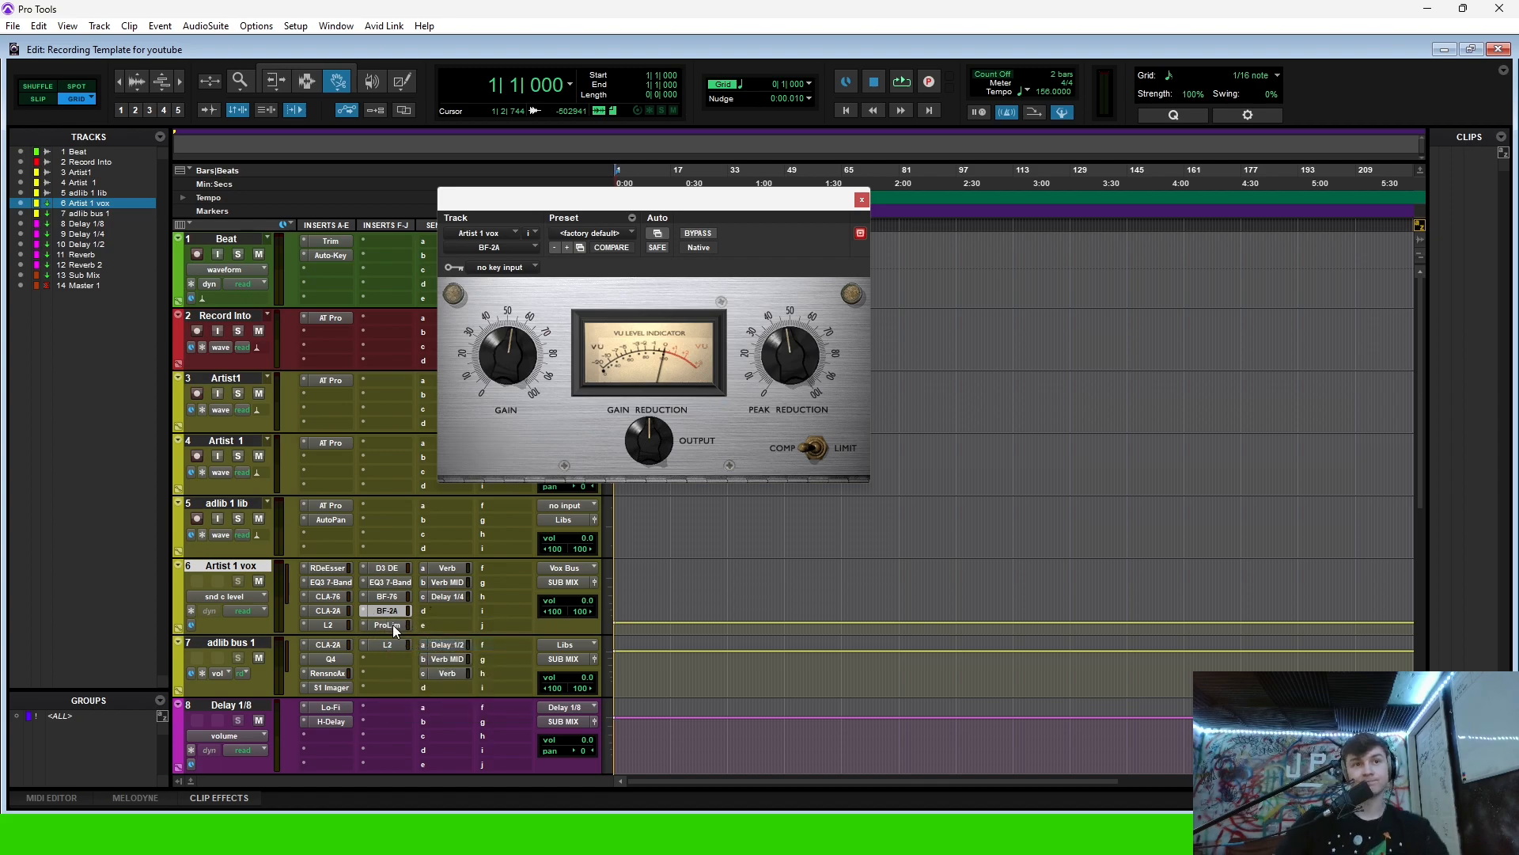
left_click(392, 626)
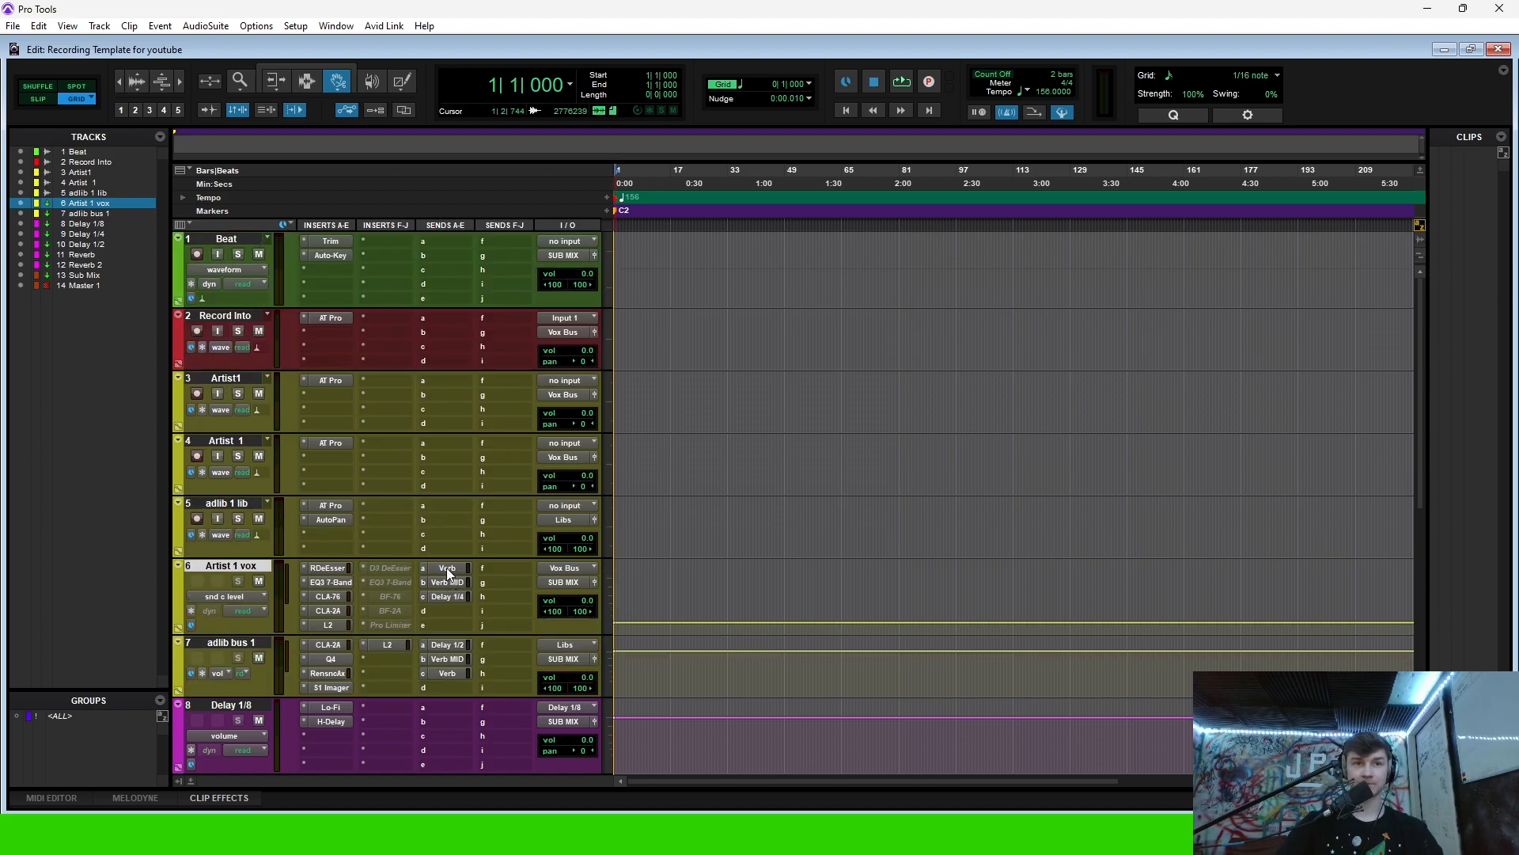
- Open the Verb send of the Artist 1 vox track and check it against the Reverb track's input
left_click(446, 567)
scroll(401, 595, "down", 5)
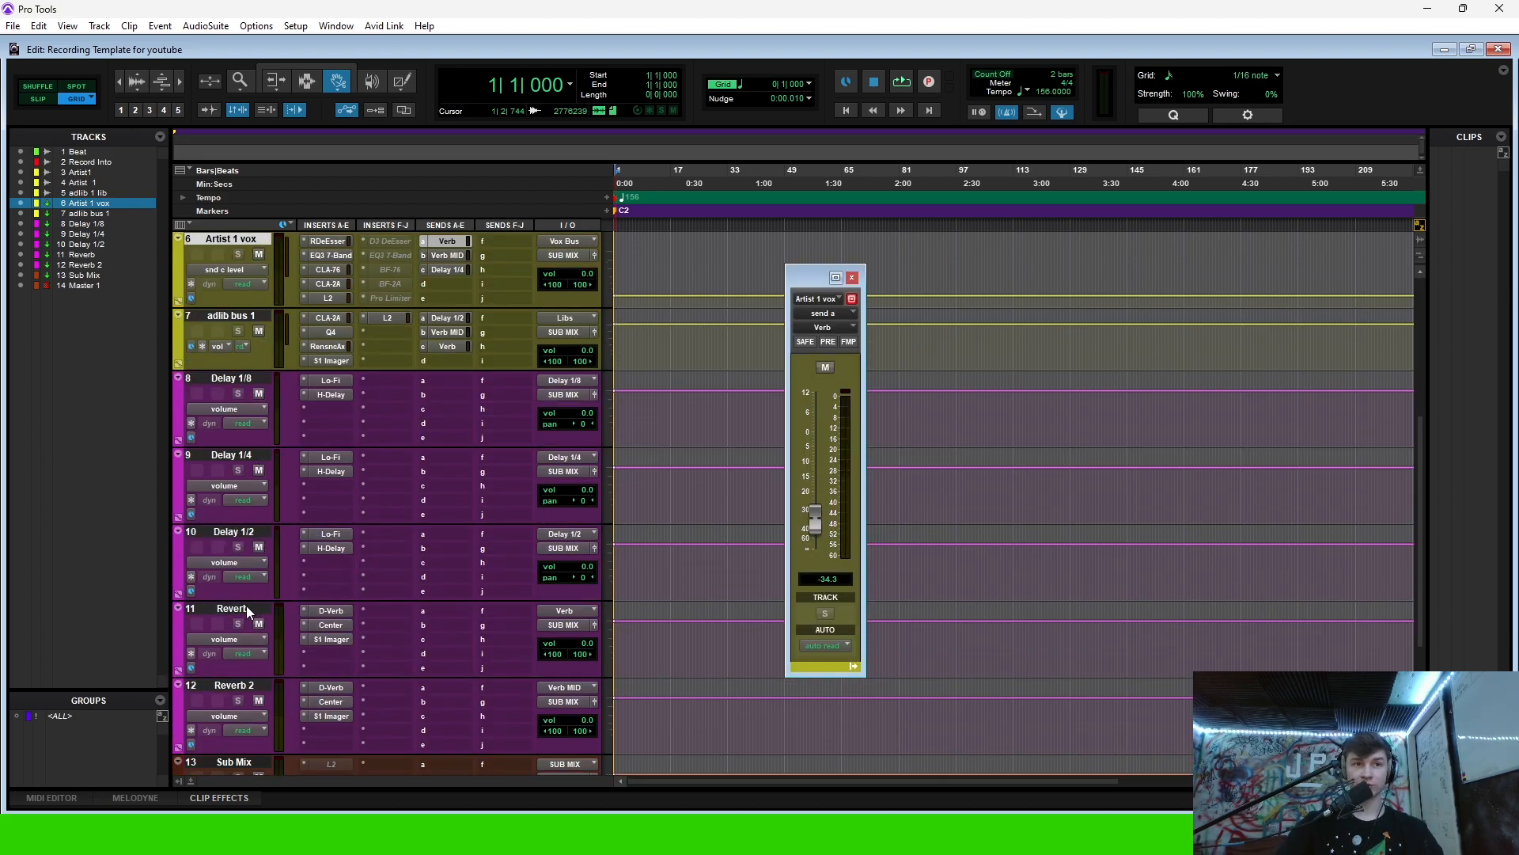
left_click(248, 611)
scroll(461, 273, "up", 3)
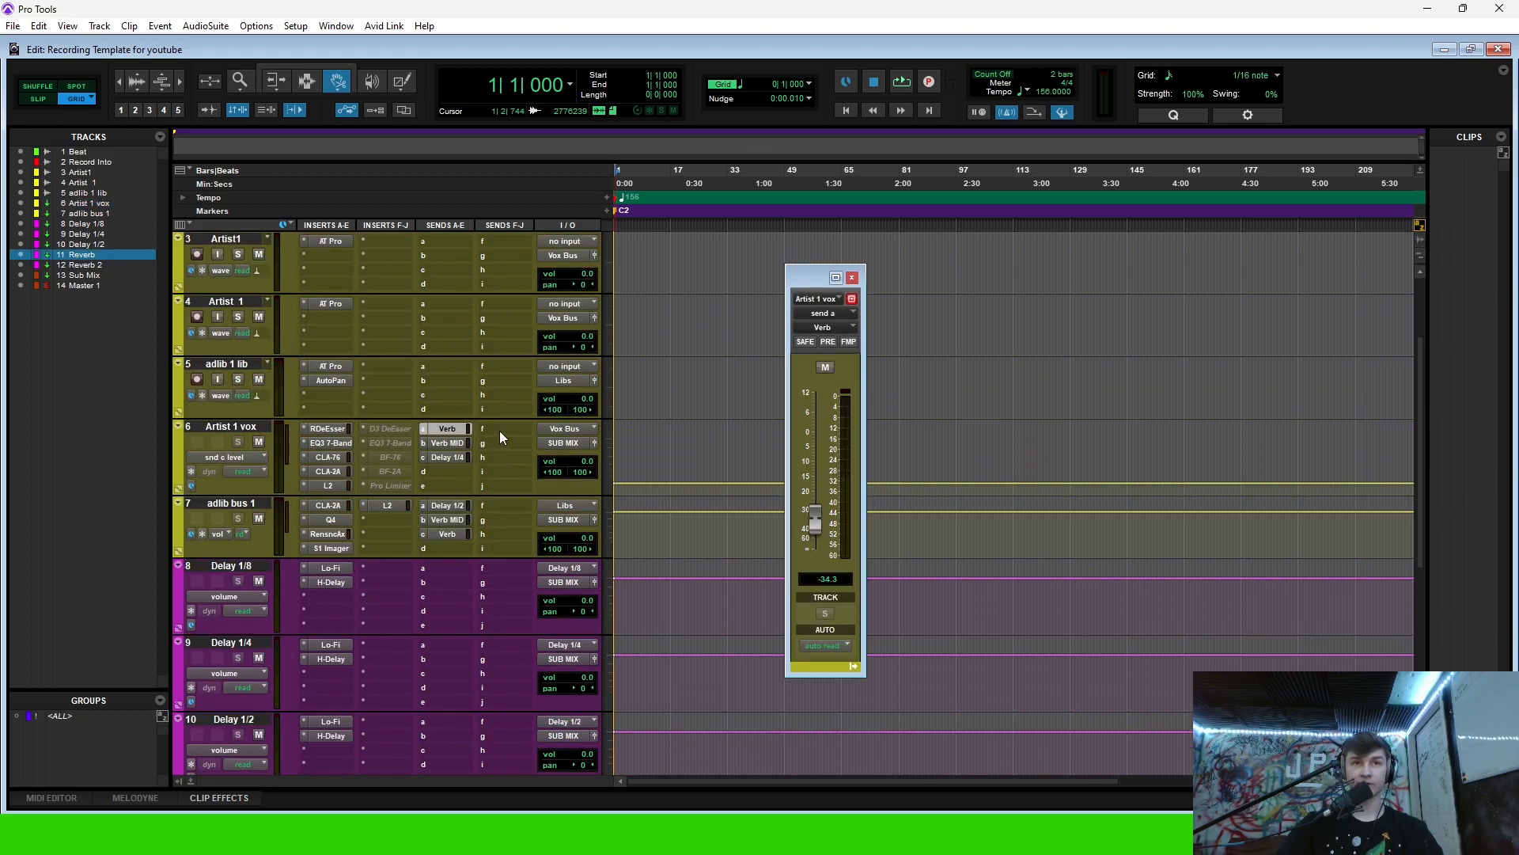
- Assign send f of the Artist 1 vox track to the Reverb (Mono) track and set send a's level to -41.0 dB
left_click(504, 434)
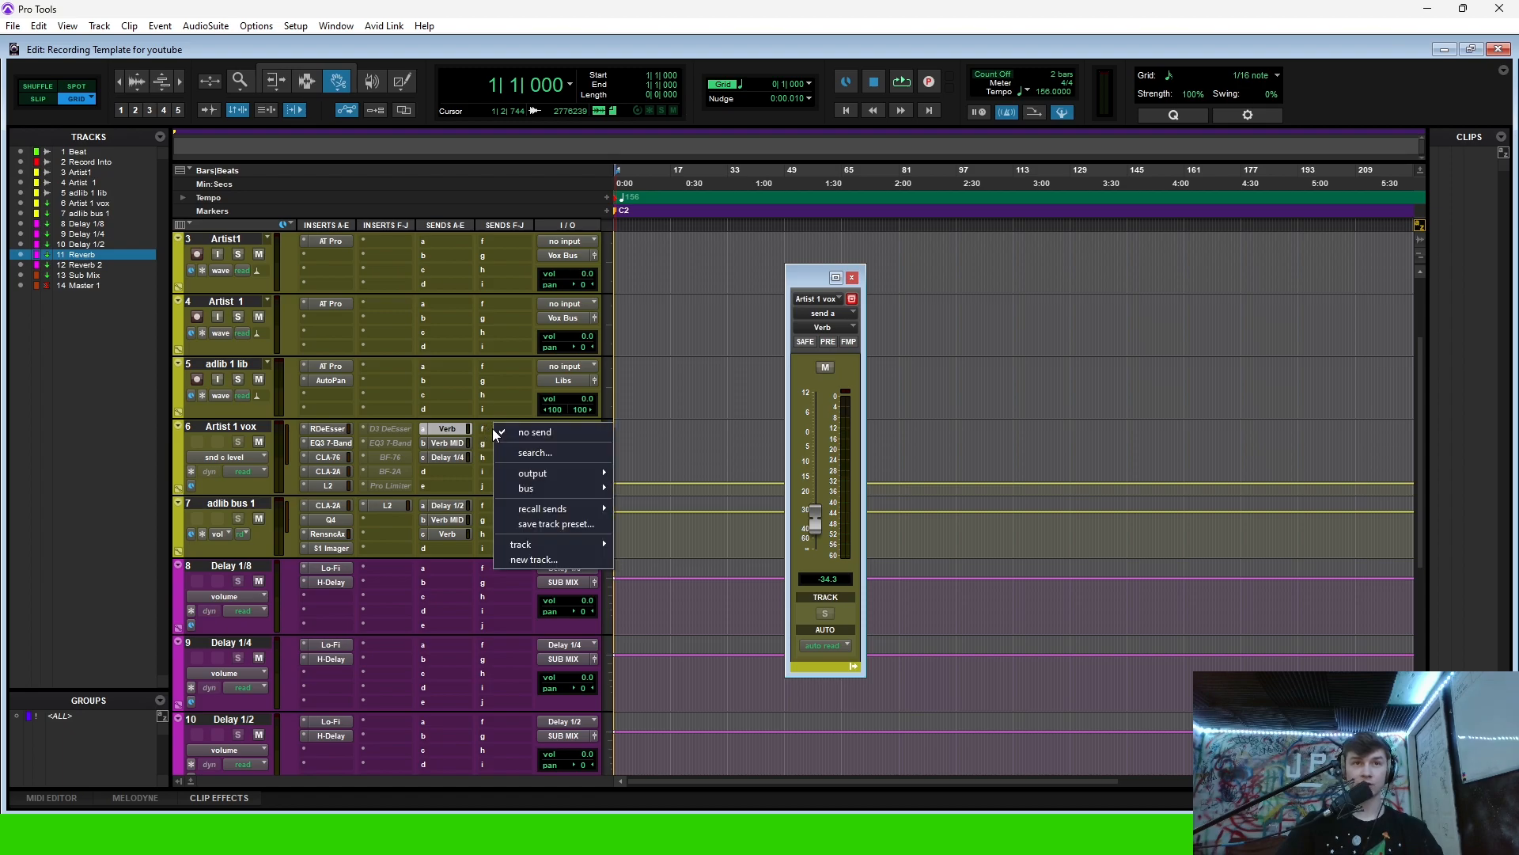
mouse_move(548, 547)
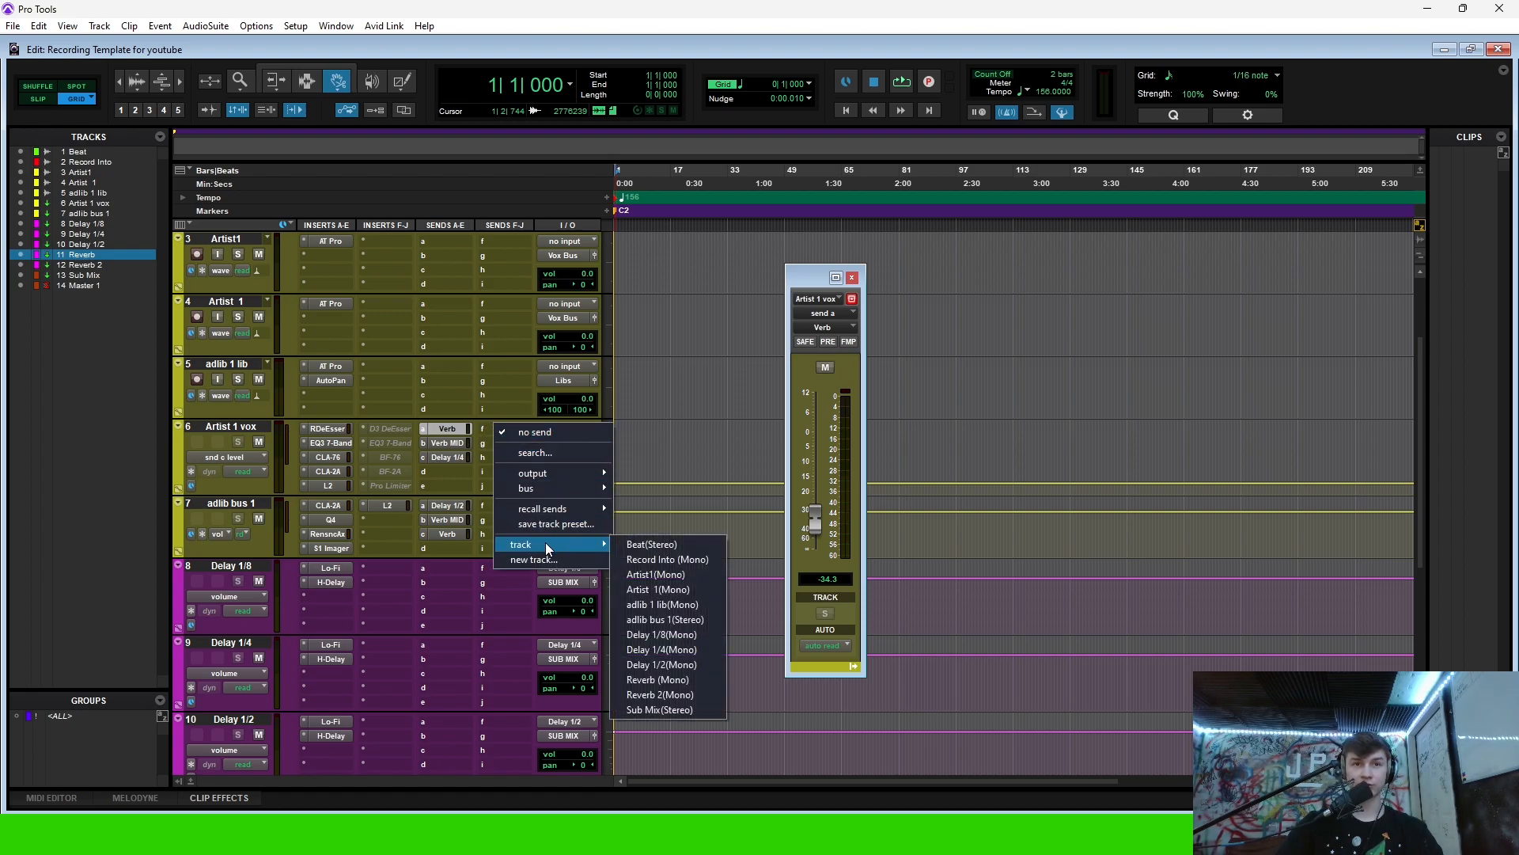
left_click(671, 681)
scroll(412, 548, "down", 2)
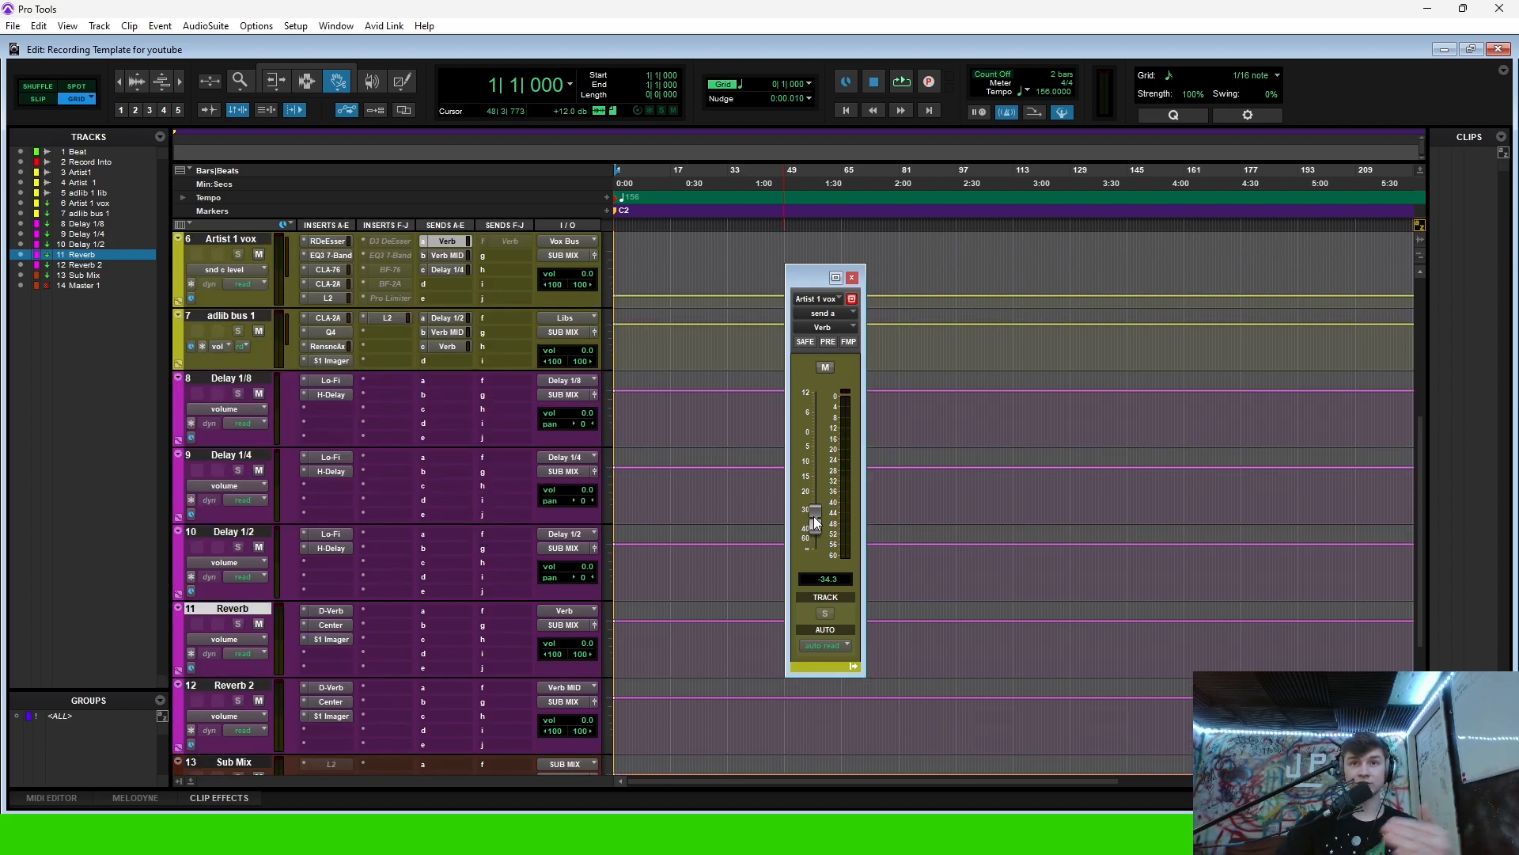
left_click_drag(817, 489, 820, 530)
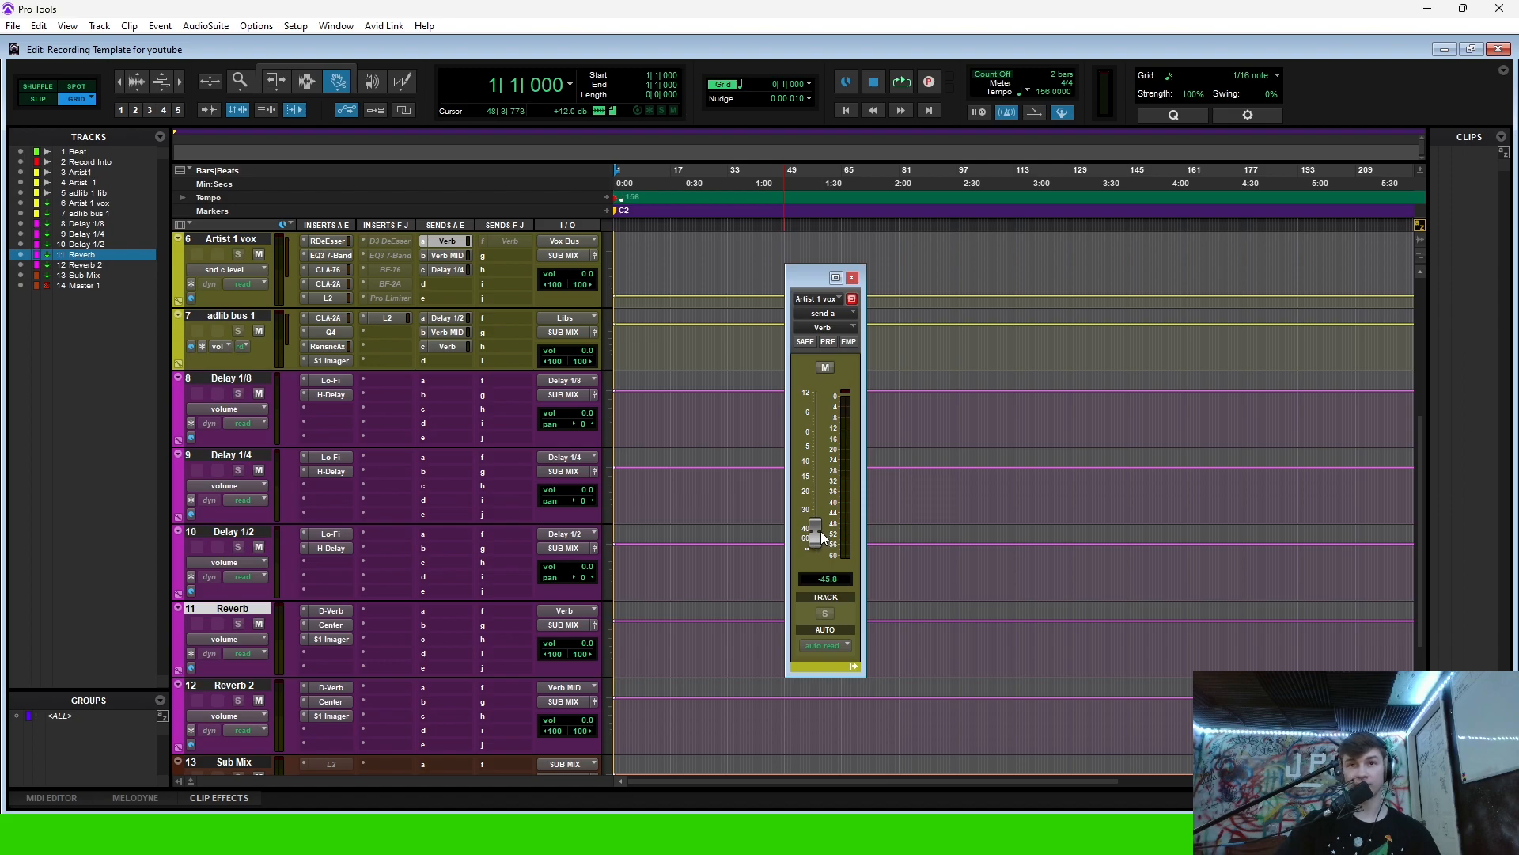
- Inspect the D-Verb settings and preset list on the Reverb track, closing the plug-in and the send window
scroll(333, 554, "up", 1)
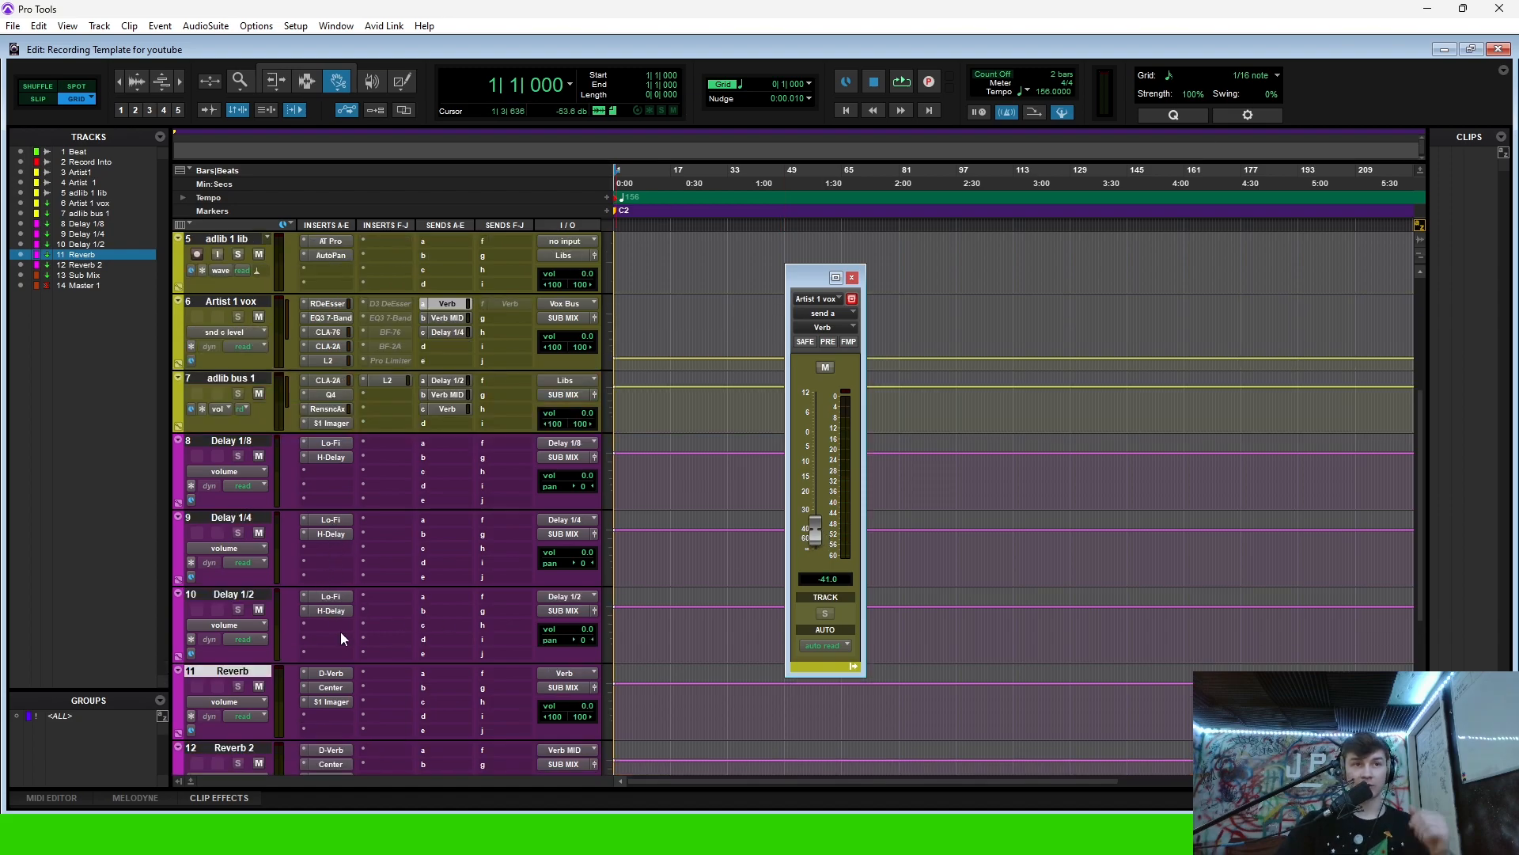
left_click(337, 672)
left_click_drag(650, 212, 707, 213)
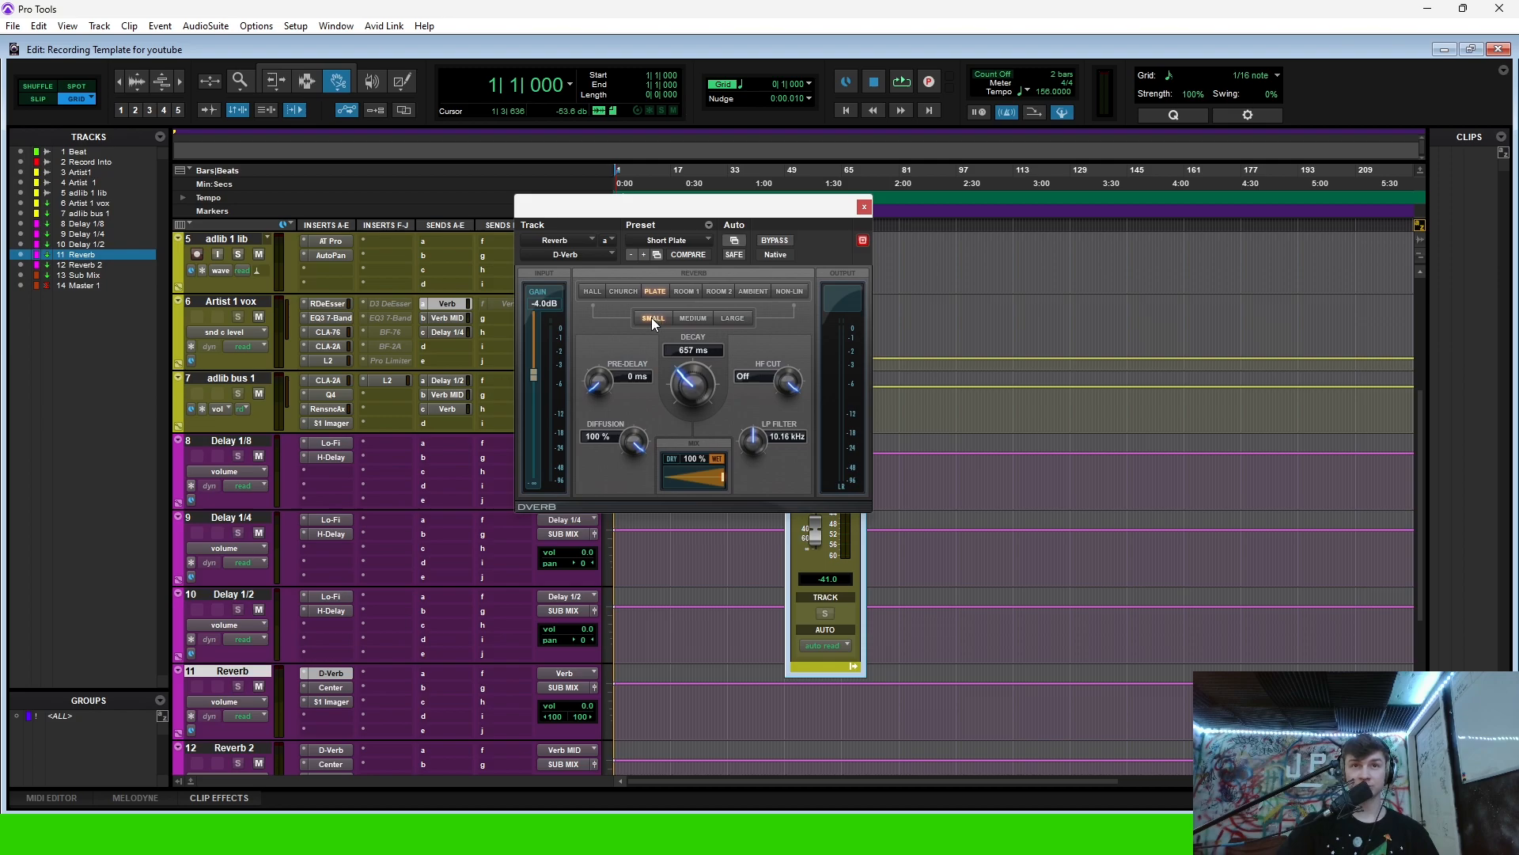
left_click(676, 238)
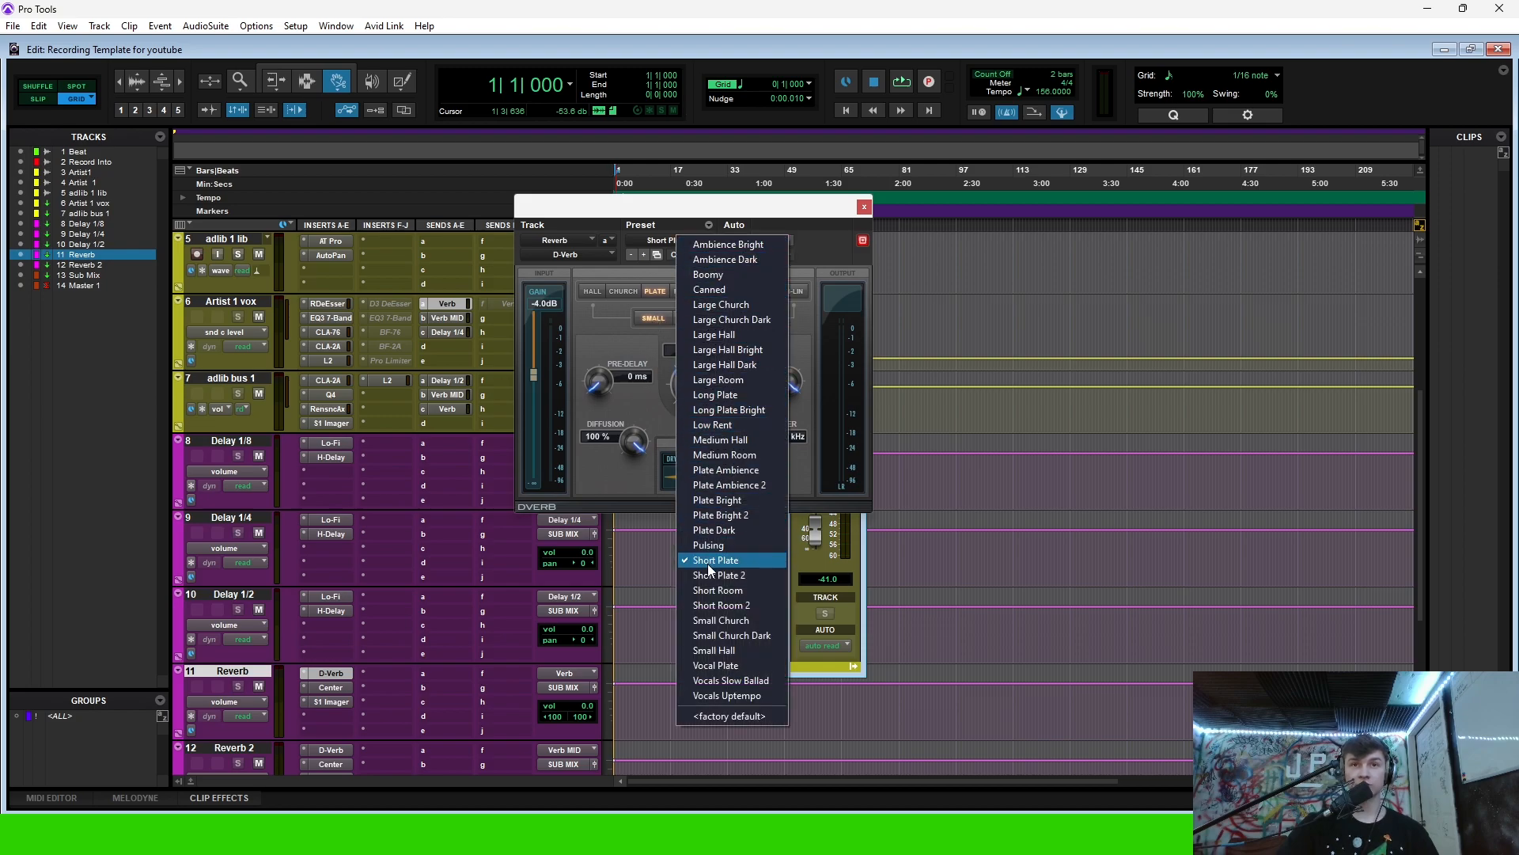
left_click(799, 208)
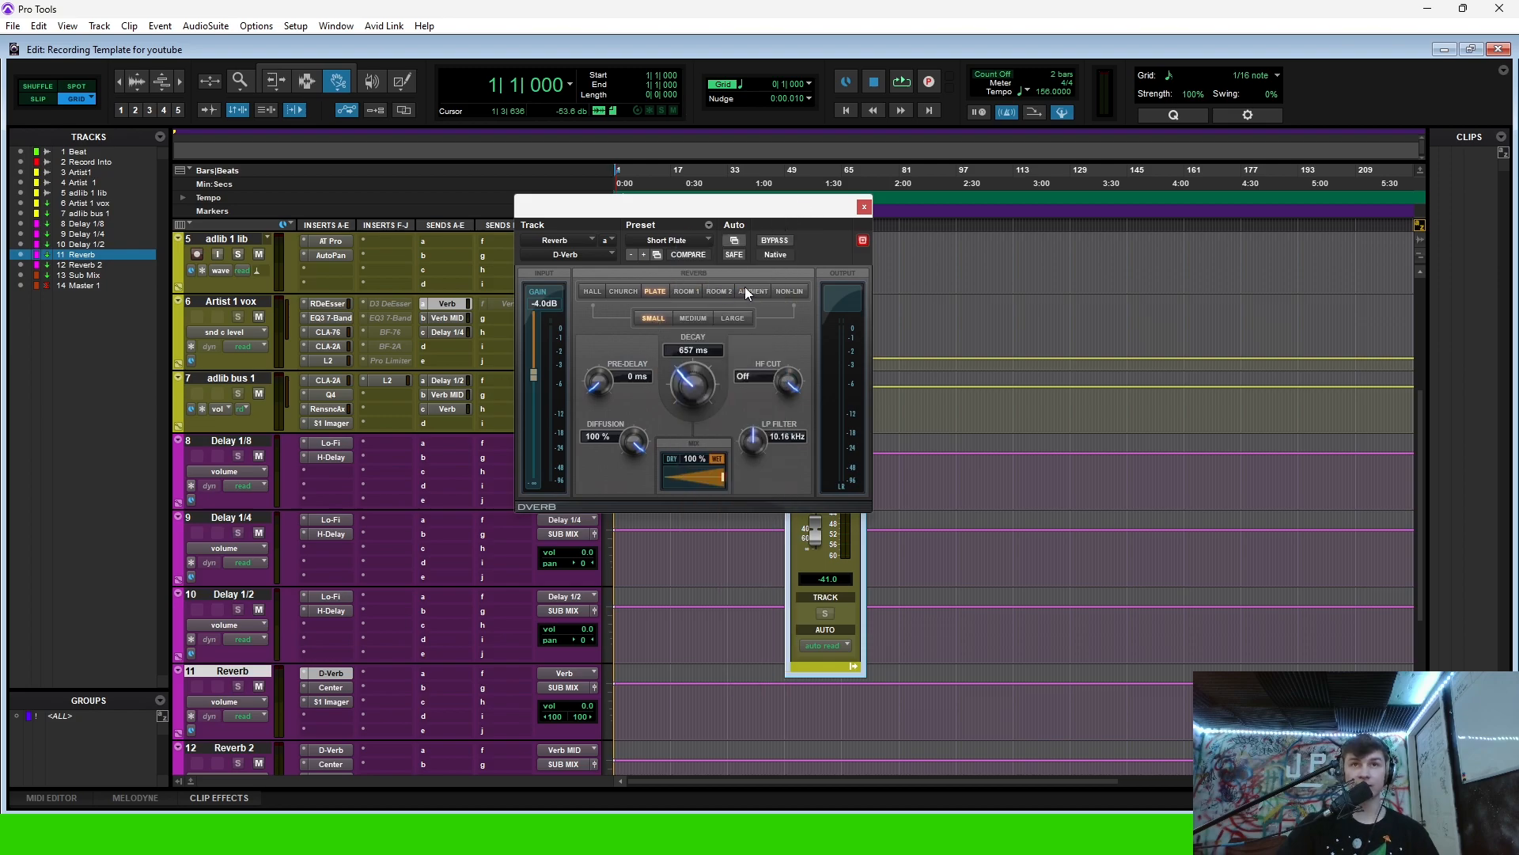
left_click(863, 208)
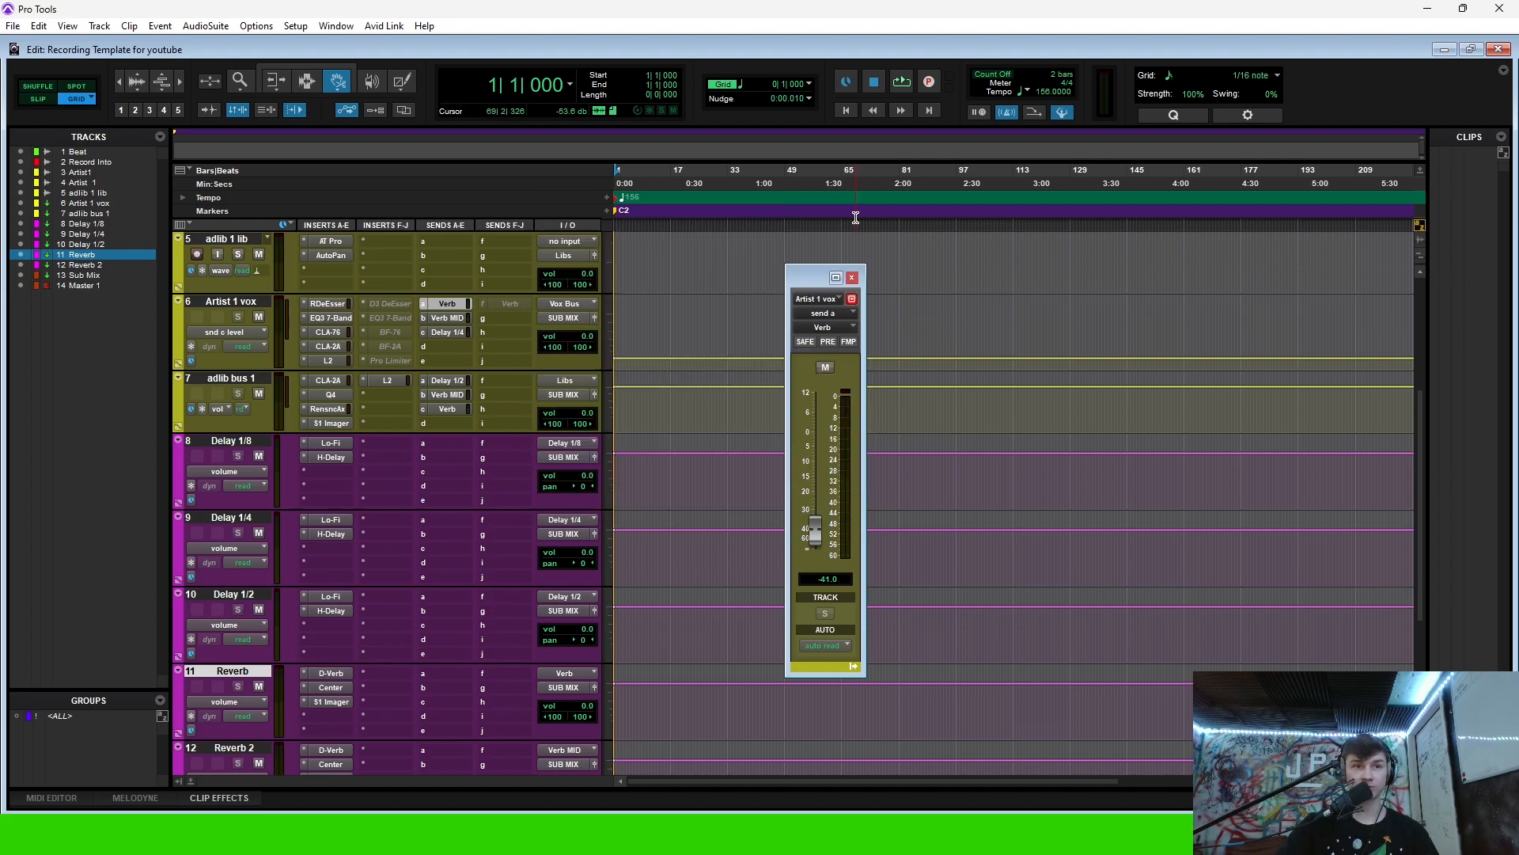
left_click(856, 283)
- Inspect the Center and Sides levels of the Center insert on the Reverb track
left_click(331, 687)
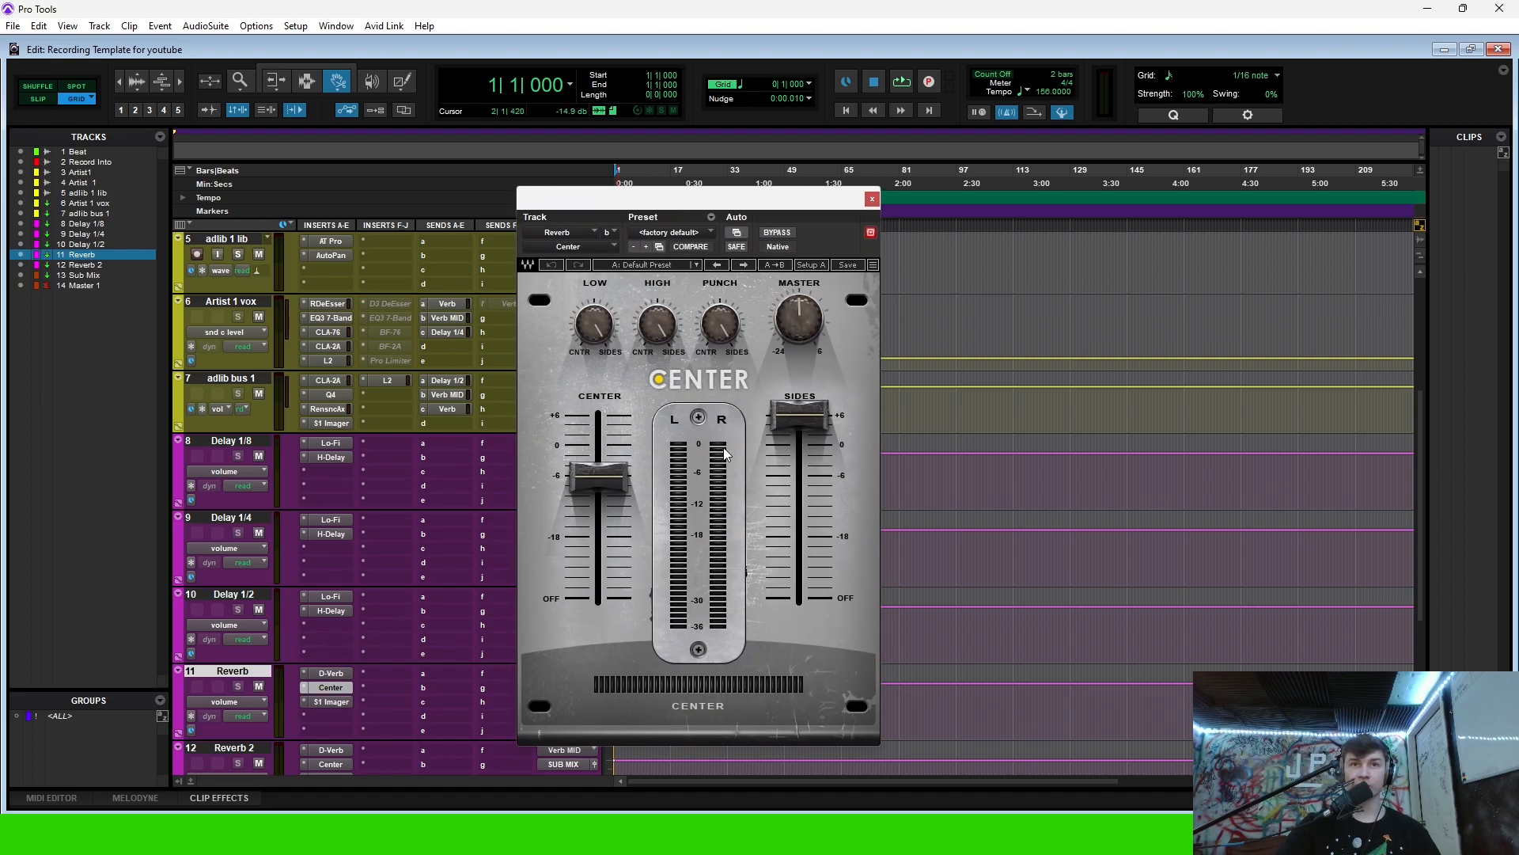
left_click(800, 415)
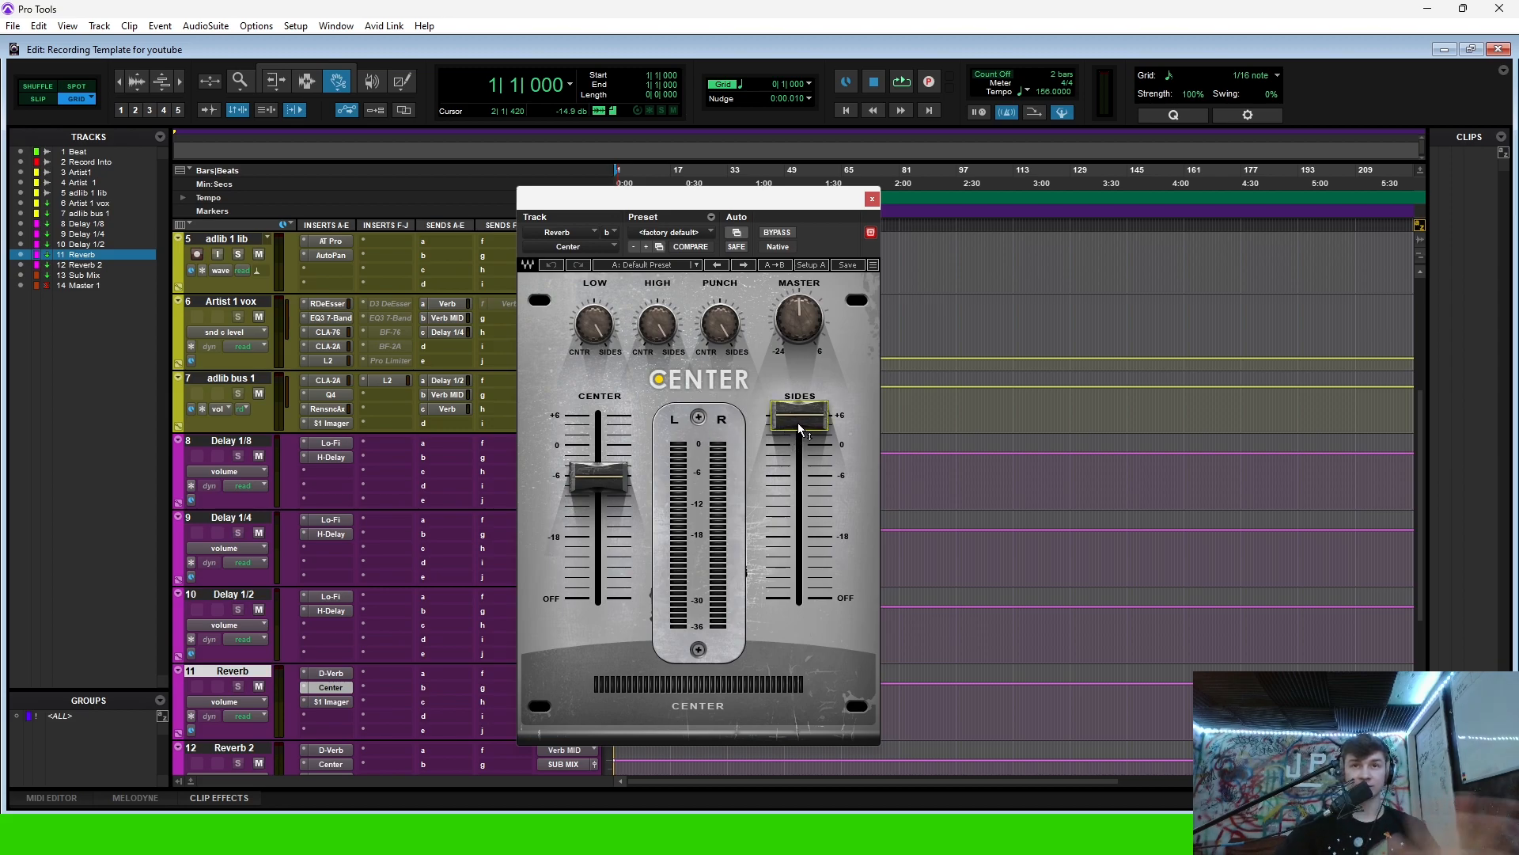
left_click(607, 480)
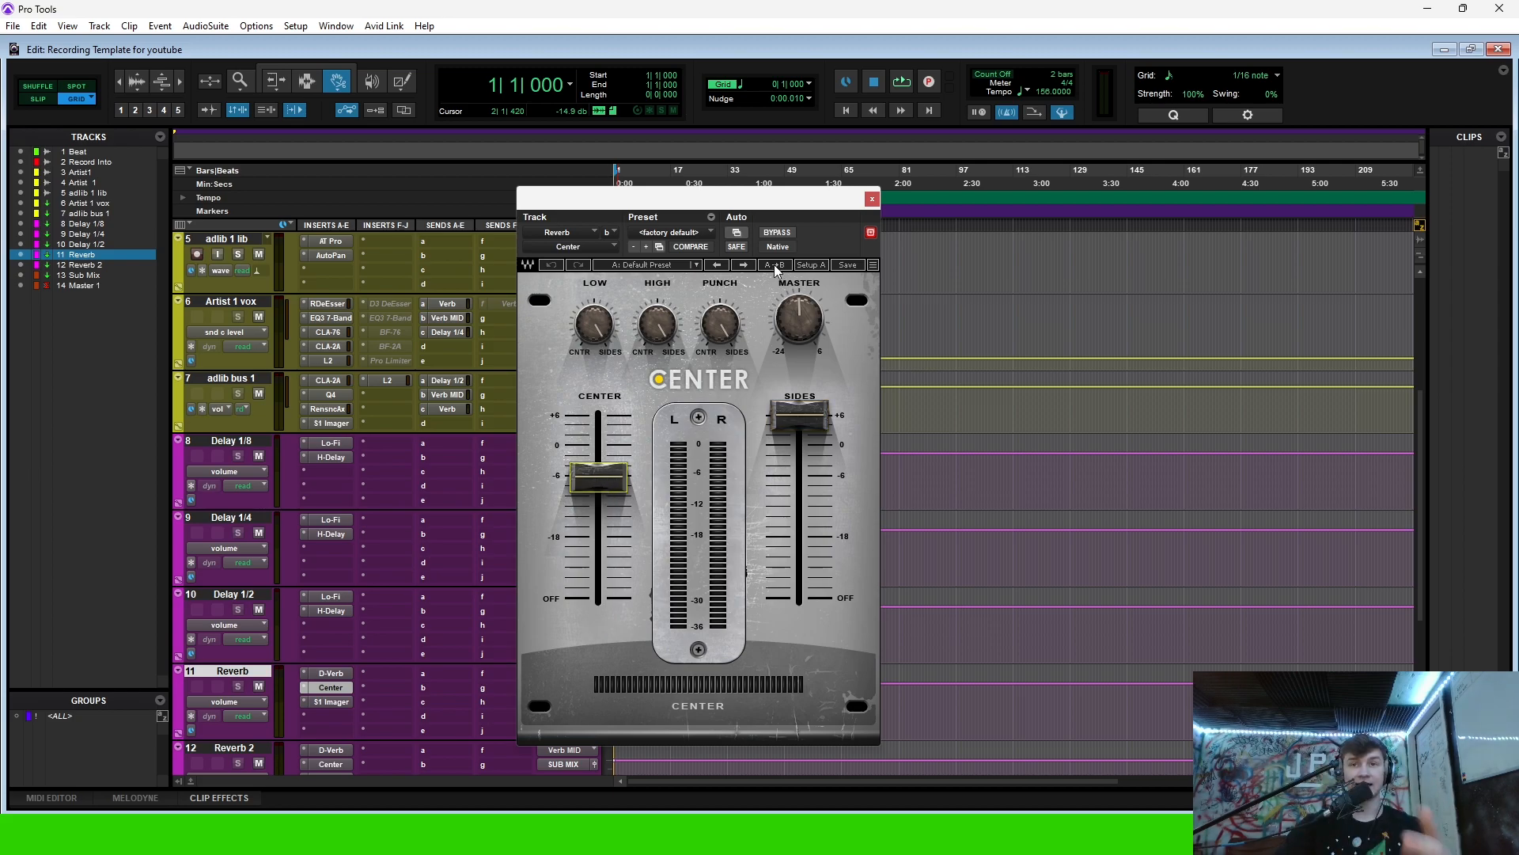
left_click(872, 199)
- Set the Width of the S1 Imager insert on the Reverb track to 0.67
left_click(334, 702)
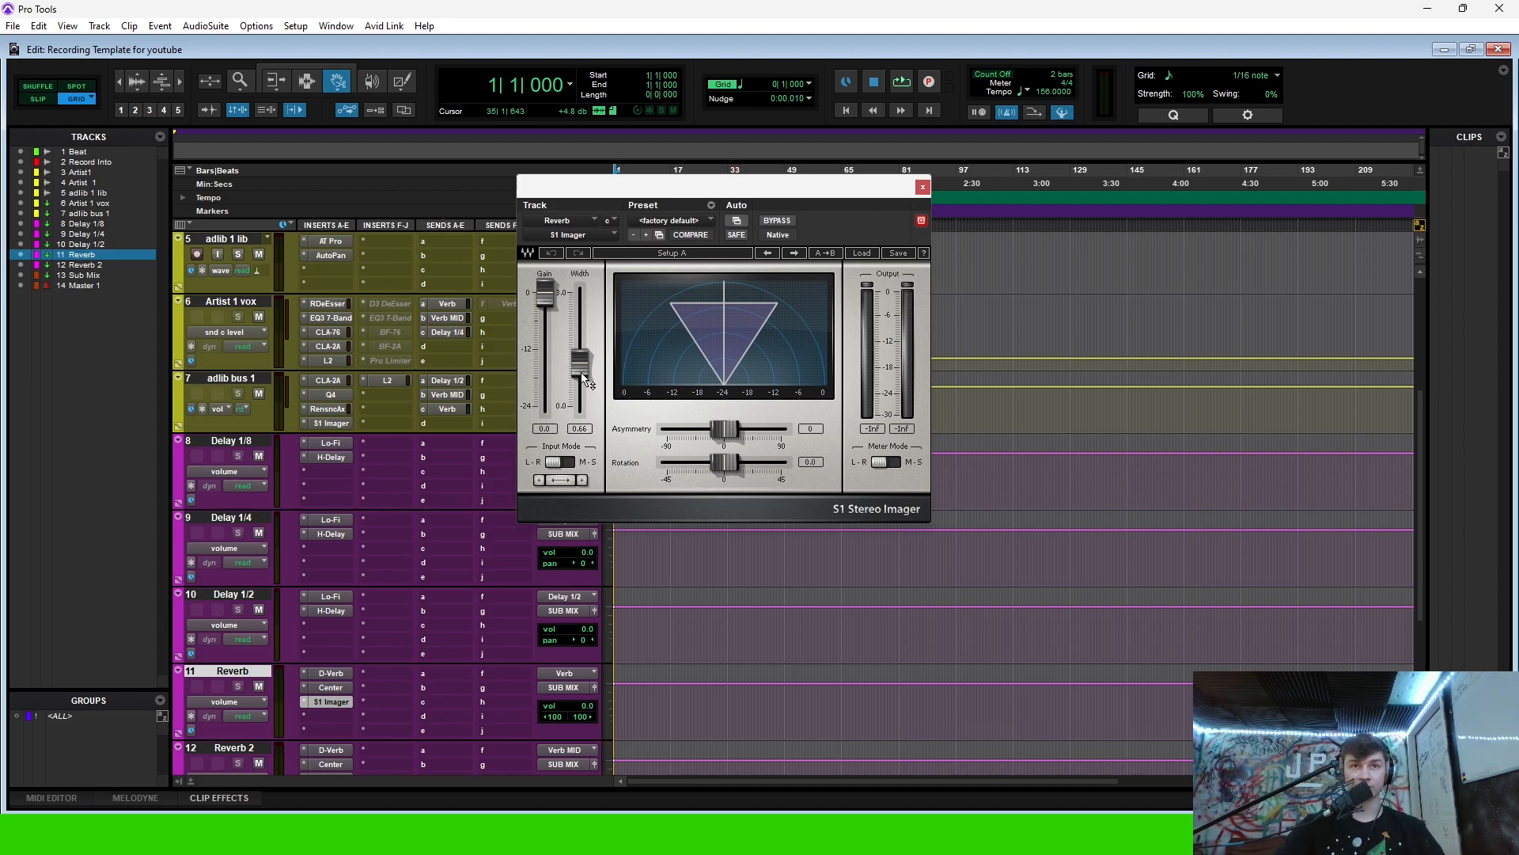
mouse_move(582, 366)
left_mouse_down()
mouse_move(582, 350)
mouse_move(582, 368)
left_mouse_up()
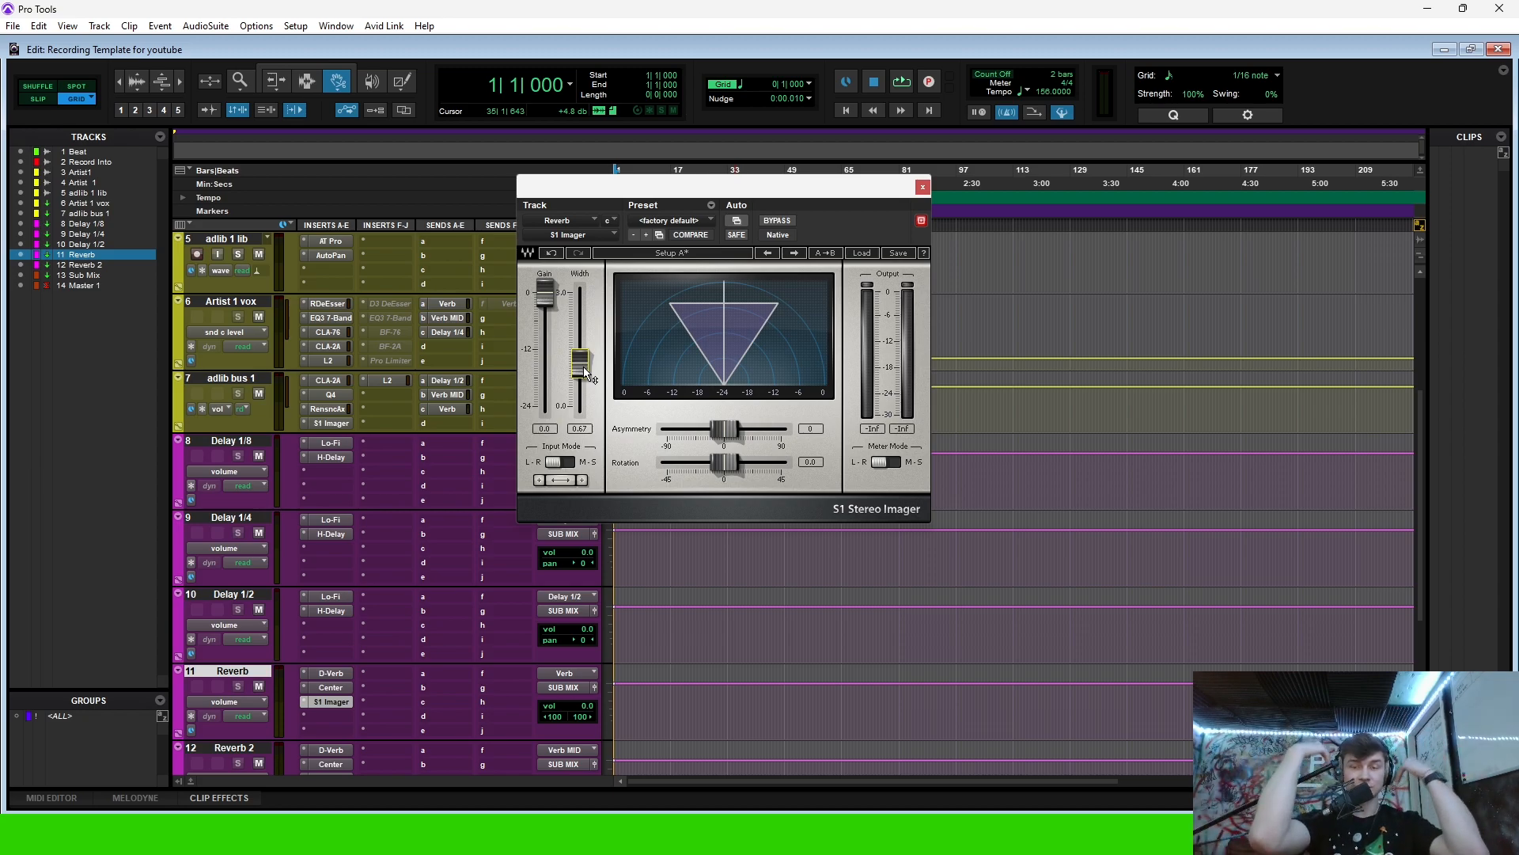
left_click(923, 190)
- Inspect the D-Verb, Center and S1 Imager inserts on the Reverb 2 track, closing the plug-in window
scroll(335, 587, "down", 5)
scroll(419, 426, "up", 2)
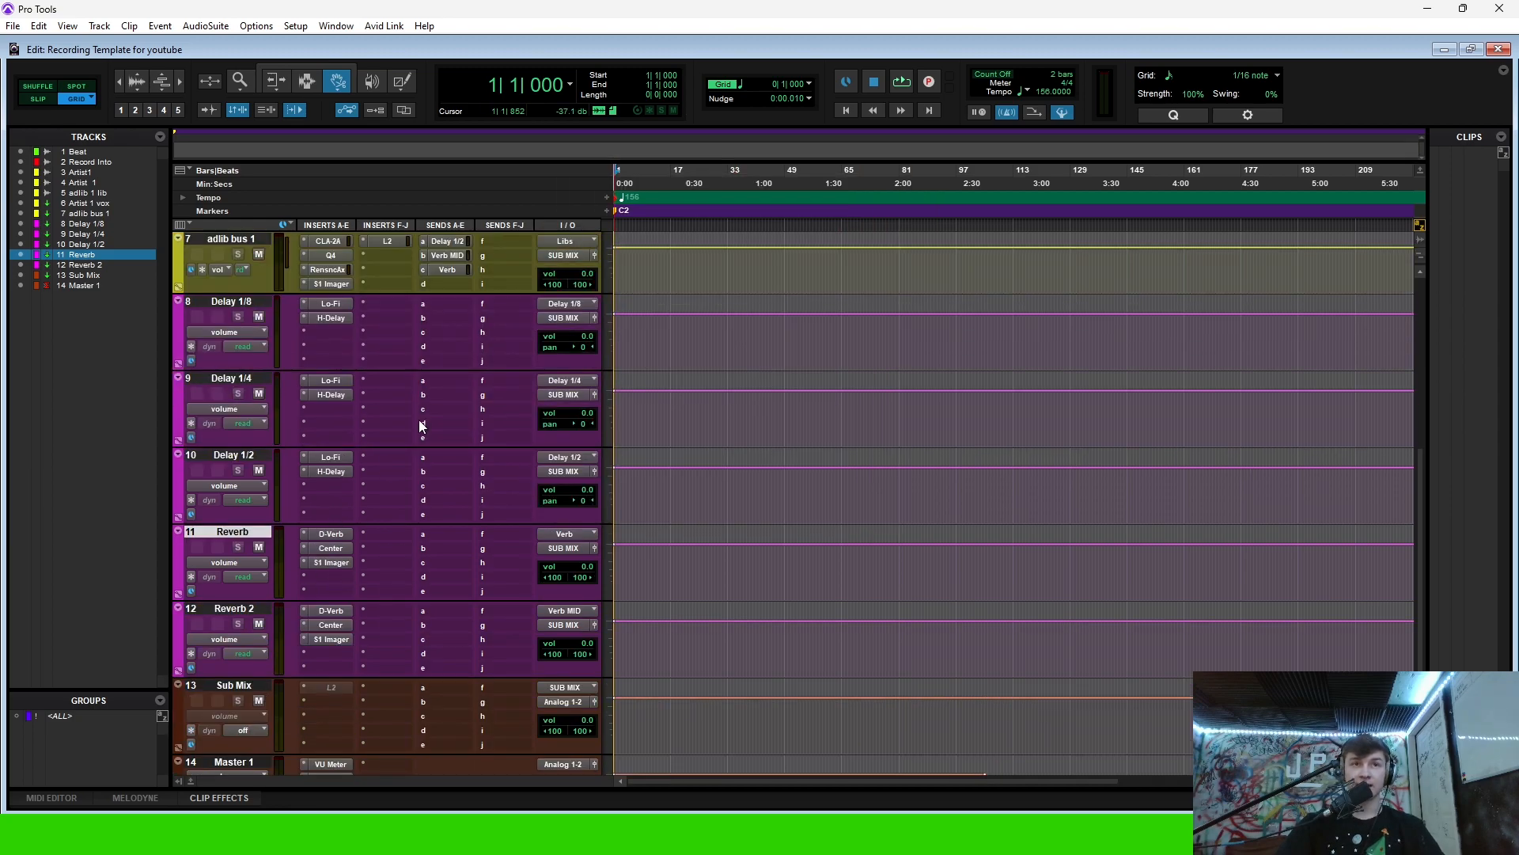
scroll(419, 426, "up", 2)
left_click(506, 320)
scroll(394, 440, "down", 1)
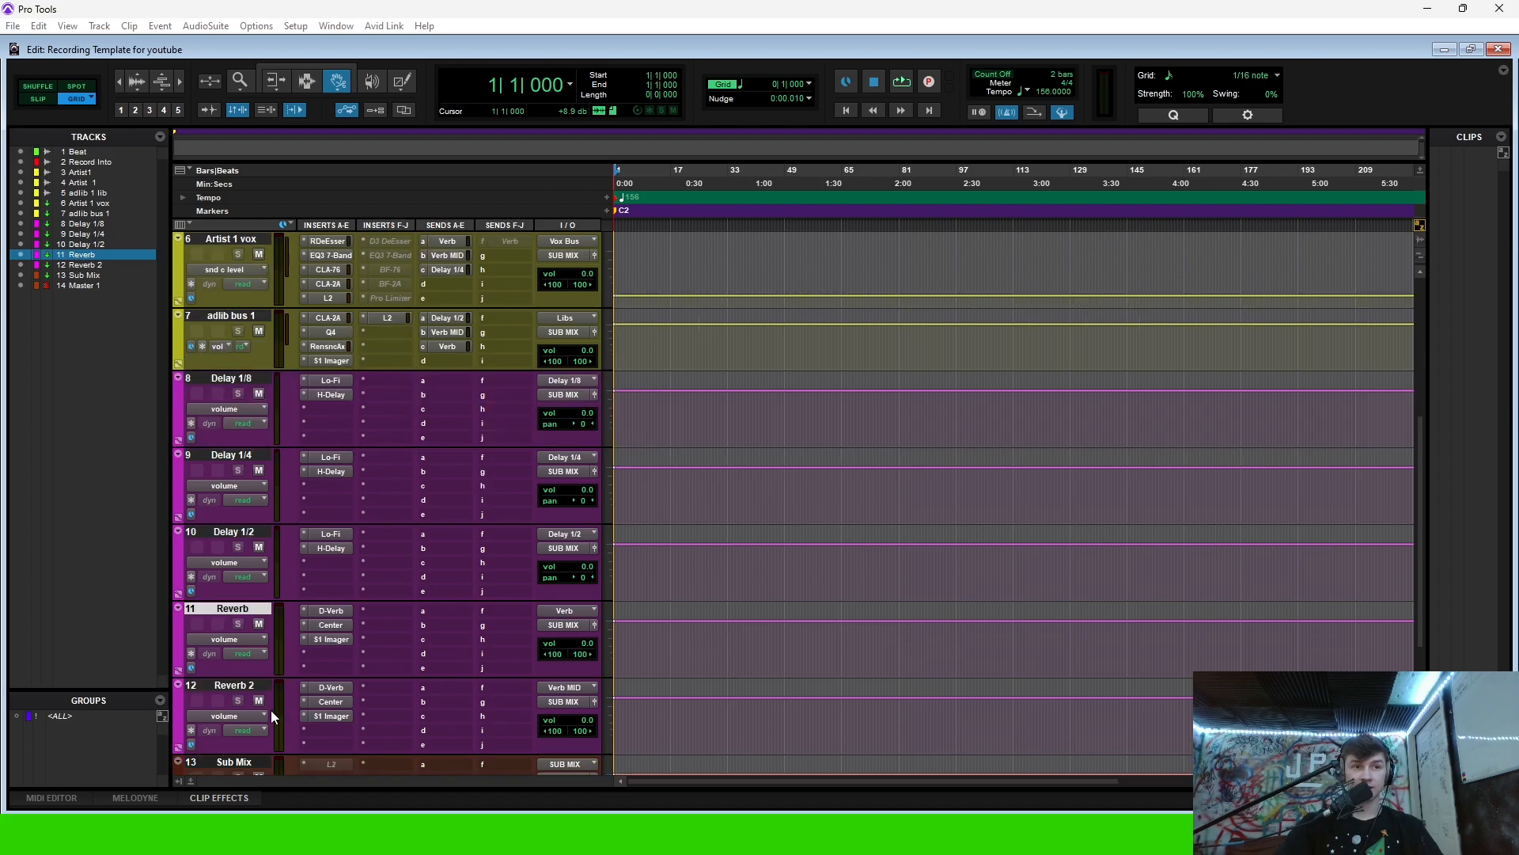
left_click(336, 686)
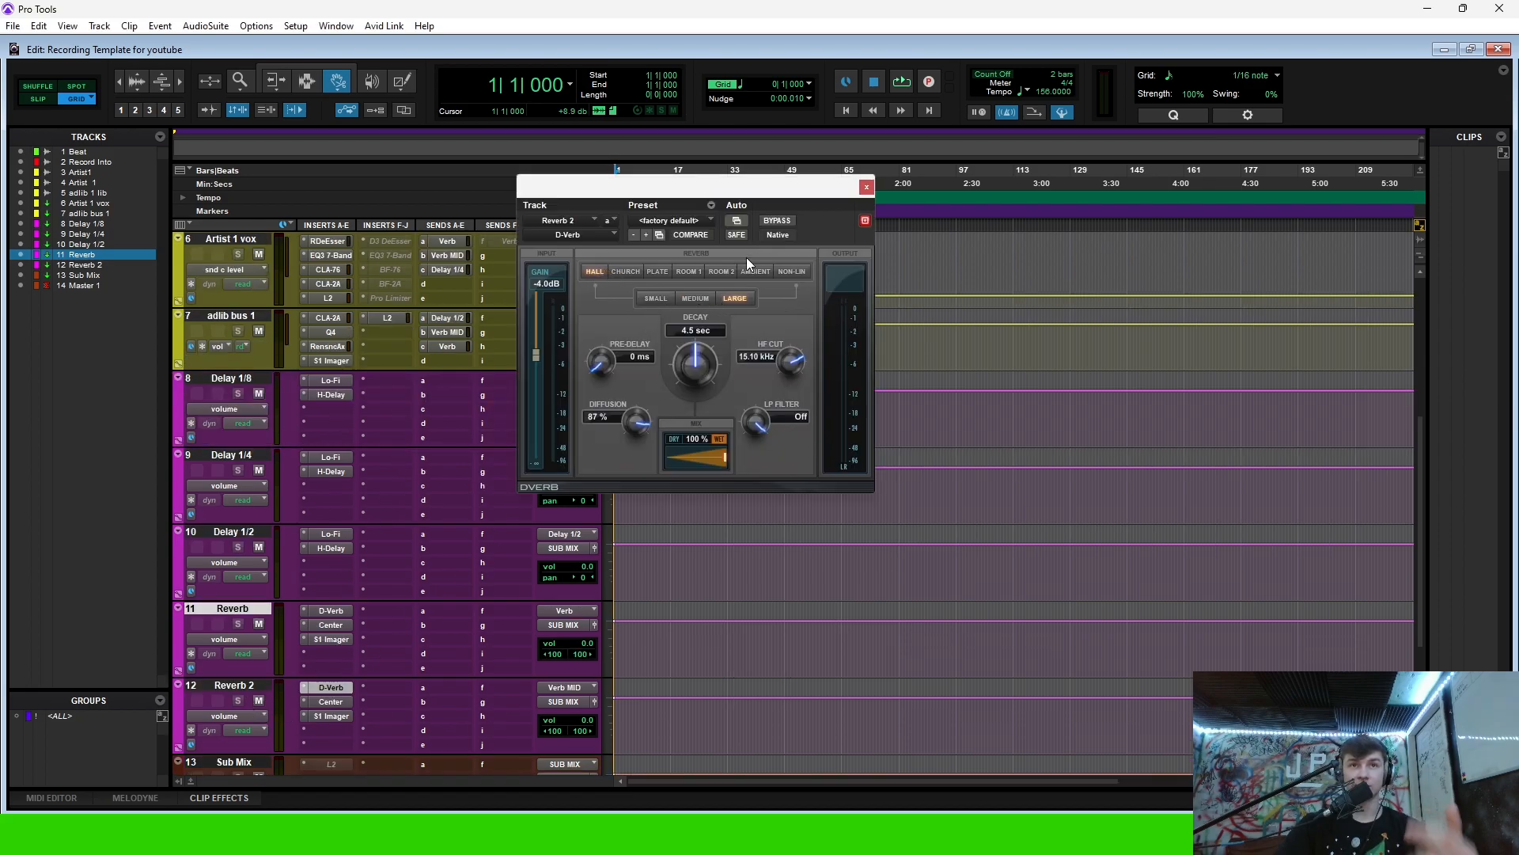
left_click(326, 701)
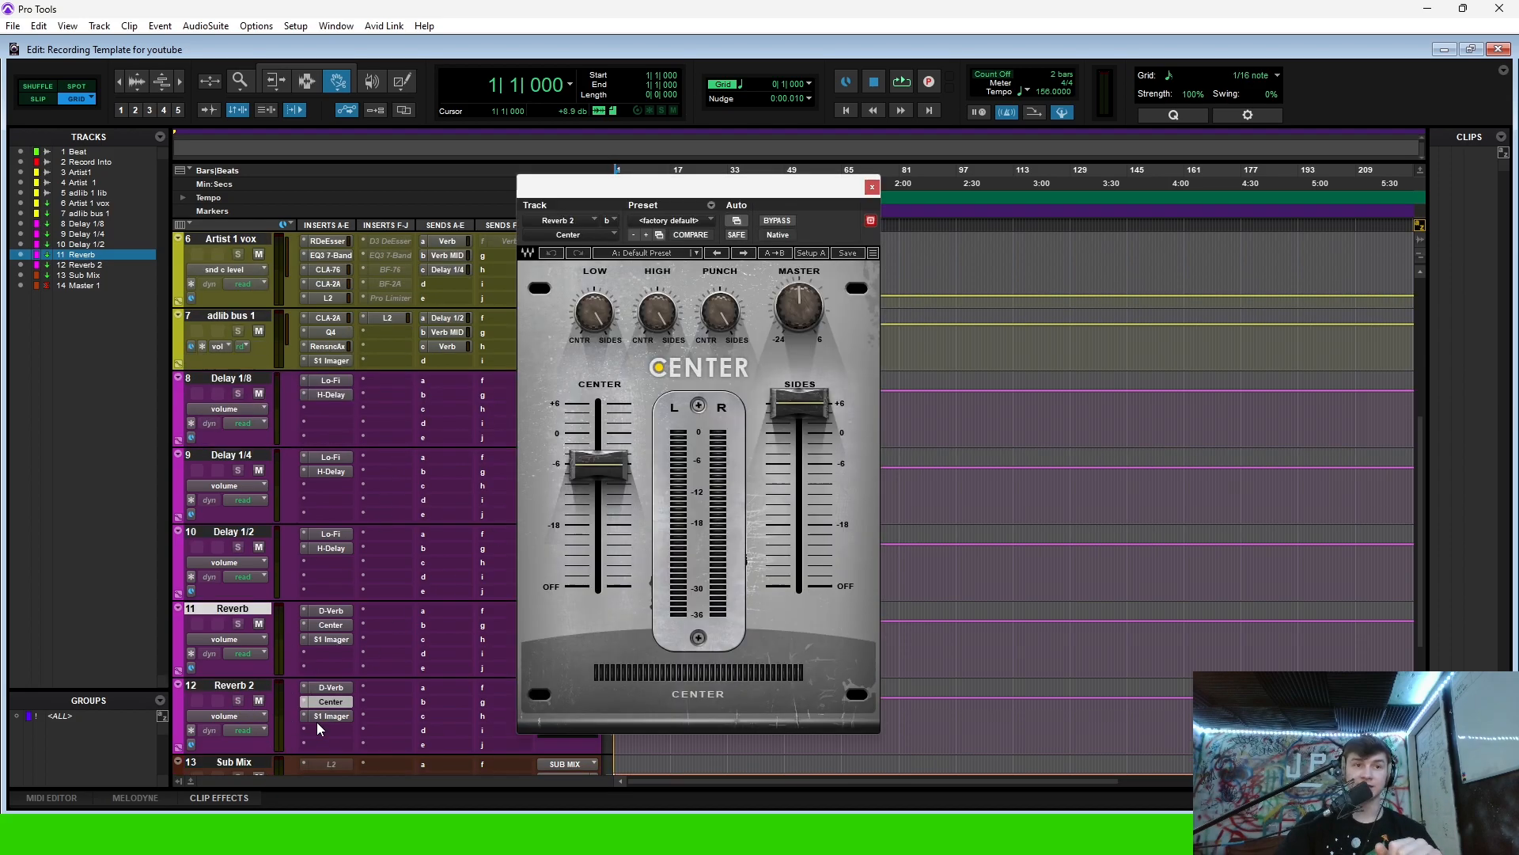
left_click(319, 717)
left_click(922, 187)
- Inspect the level of send c, routed to Delay 1/4, on the Artist 1 vox track and close its window
scroll(403, 419, "up", 2)
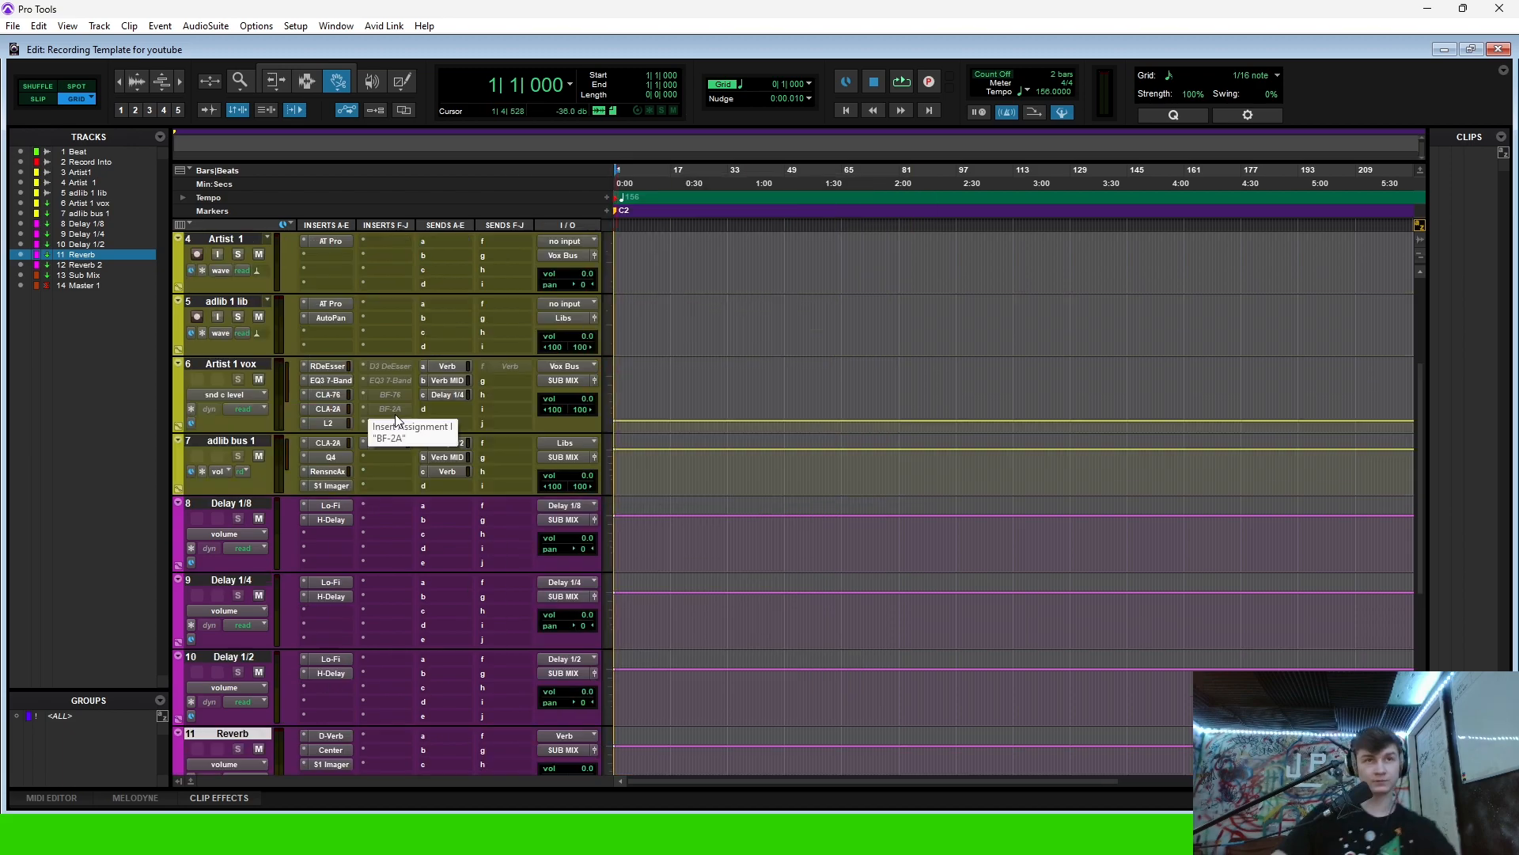
left_click(447, 395)
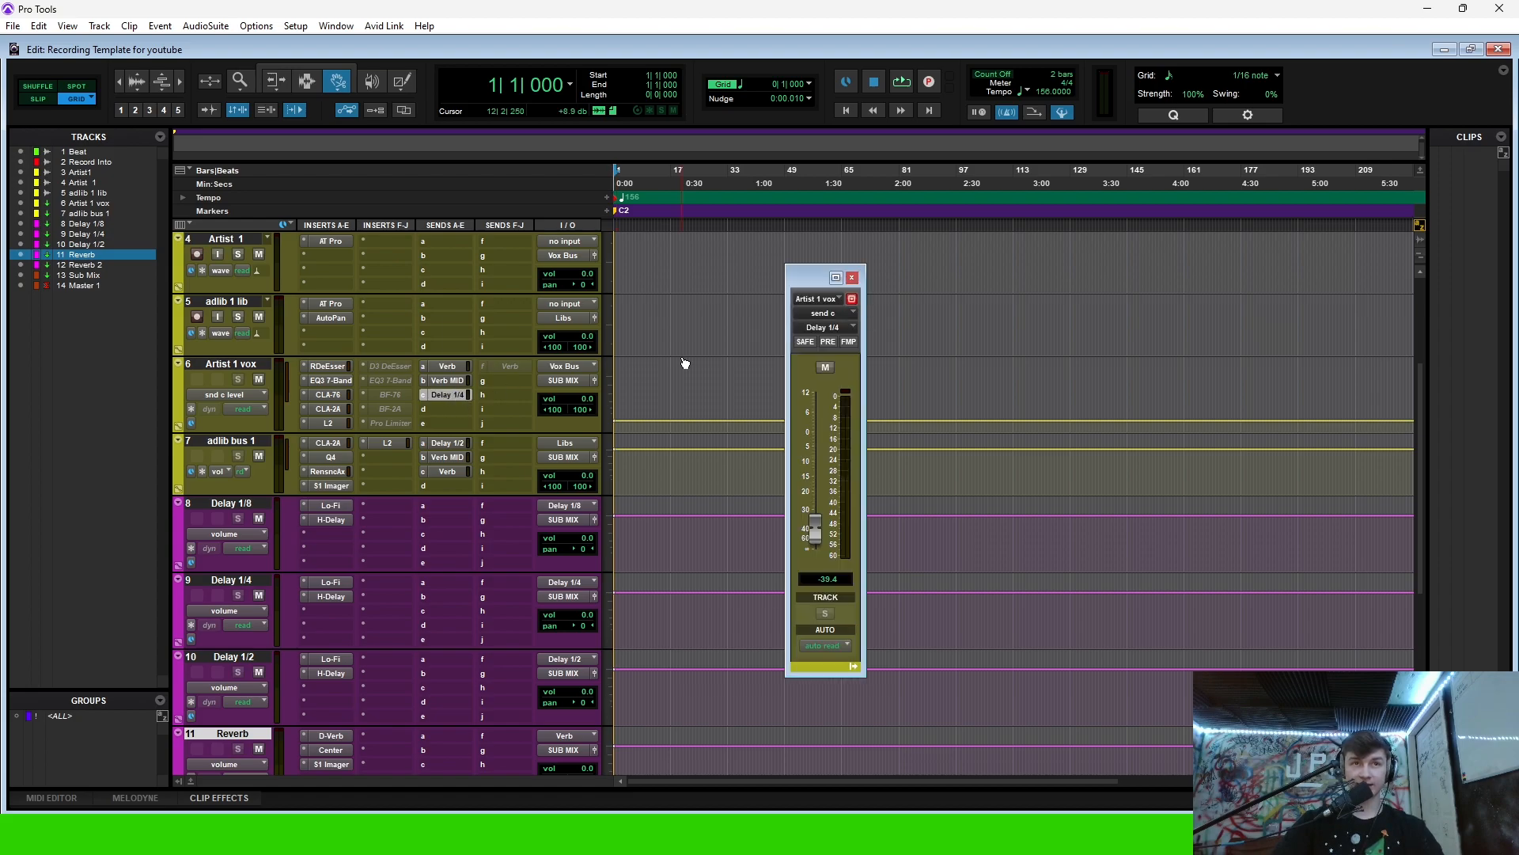
left_click(853, 279)
- Assign send d of the Artist 1 vox track to the Delay 1/8 track, close its window and remove the send again
left_click(447, 408)
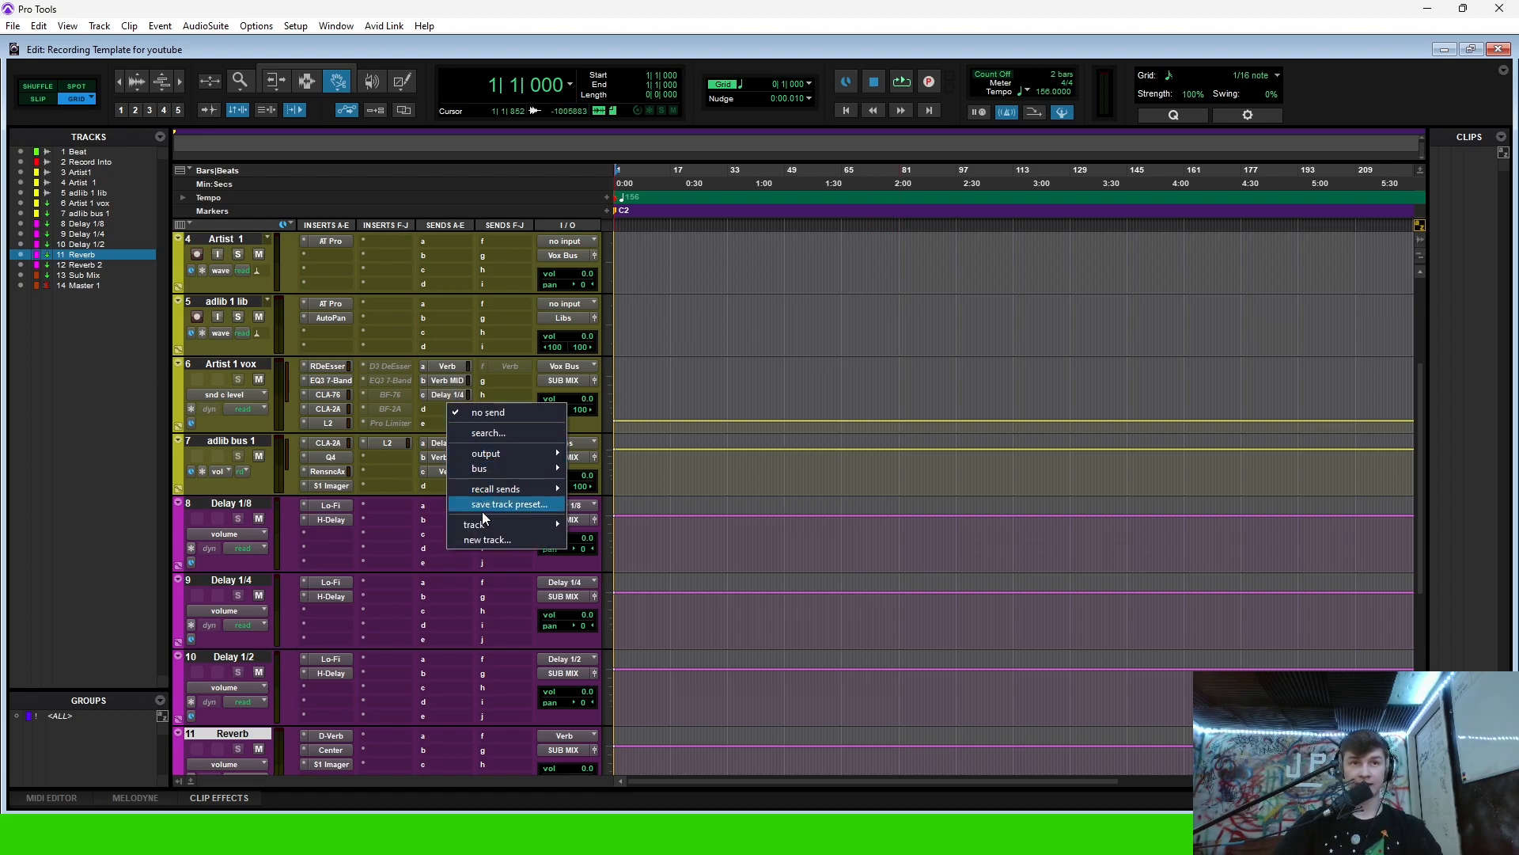
mouse_move(489, 524)
left_click(634, 610)
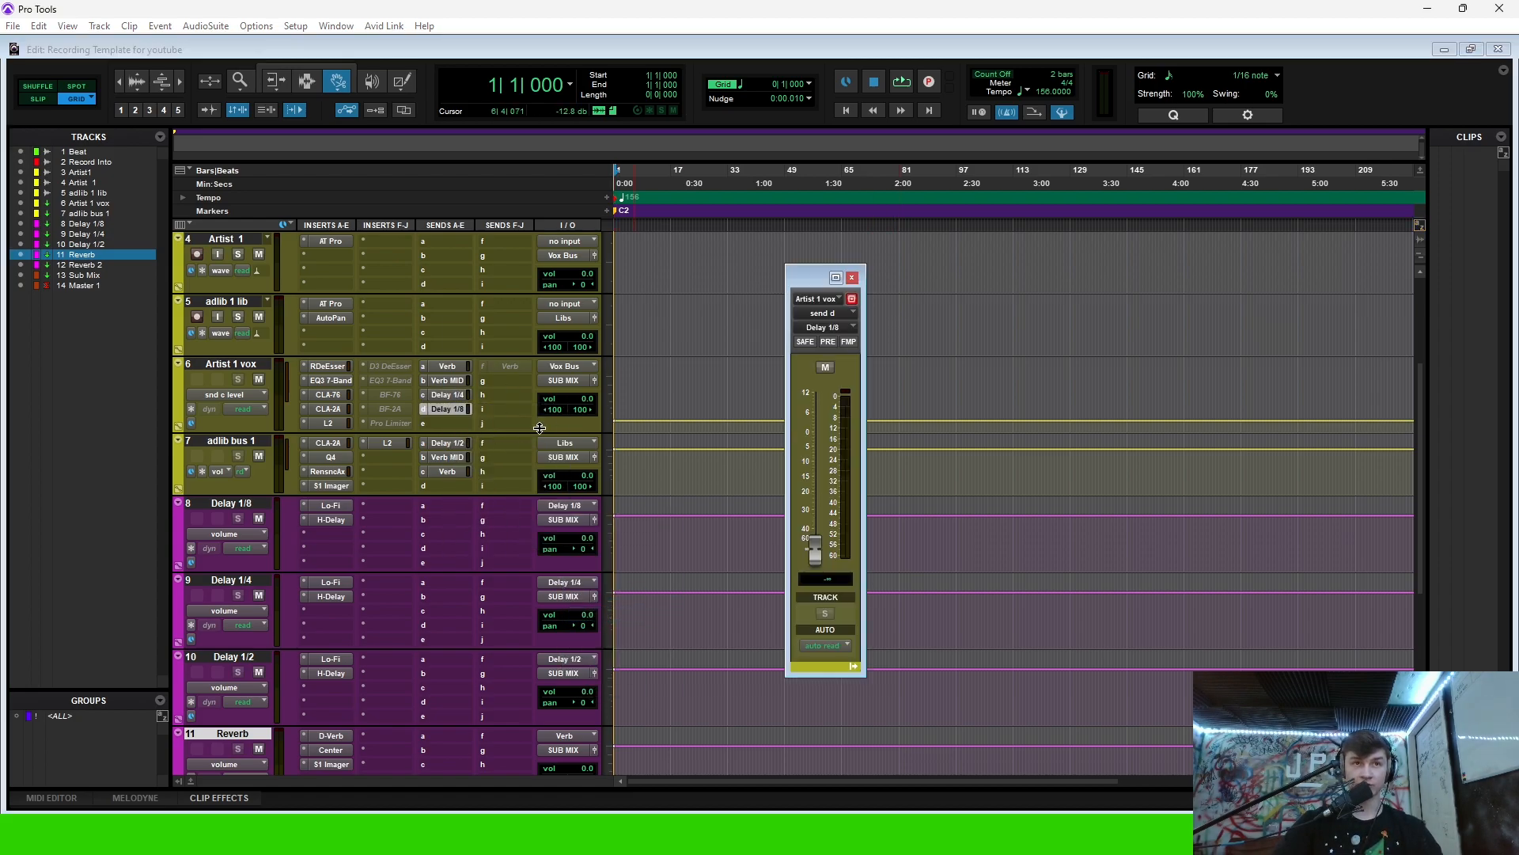
left_click(853, 279)
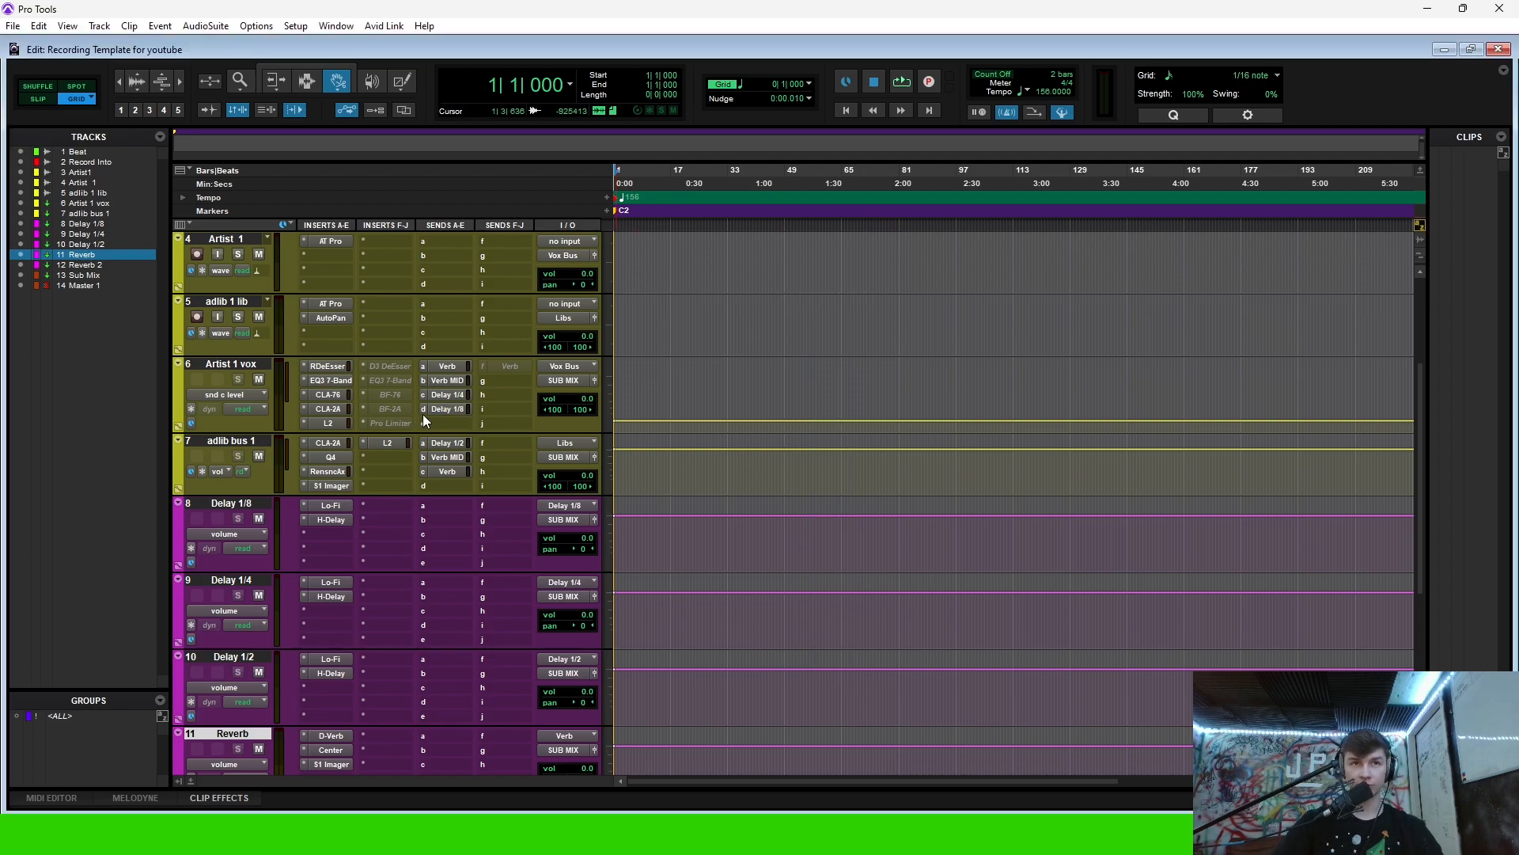
left_click(423, 411)
left_click(435, 413)
left_click(425, 397)
left_click(416, 411)
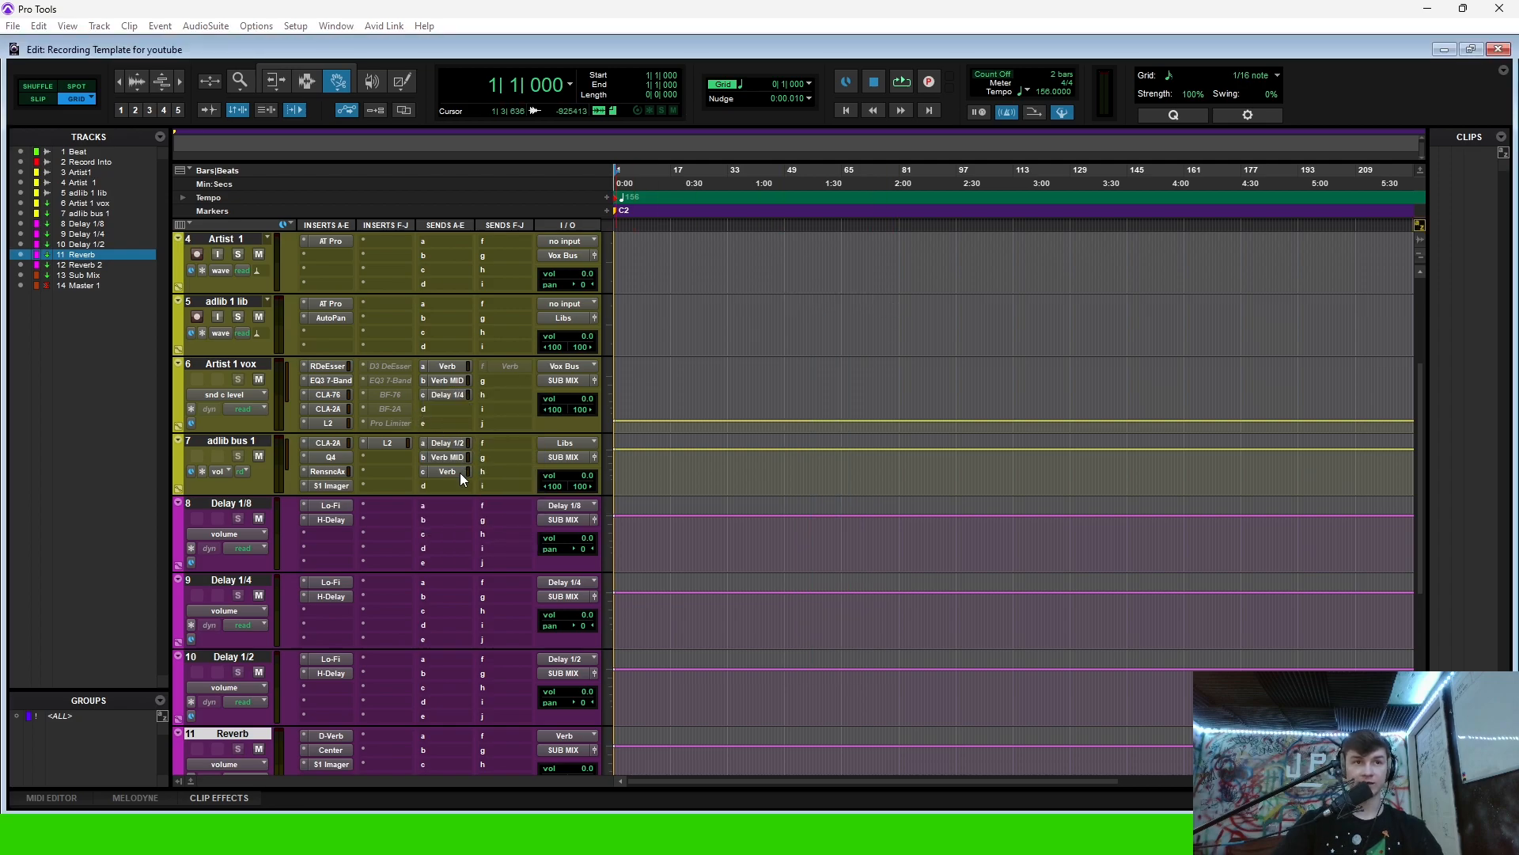
- Inspect the Lo-Fi and H-Delay inserts on Delay 1/4, including the filter, analog and dry/wet controls, and the H-Delay on Delay 1/2
left_click(329, 583)
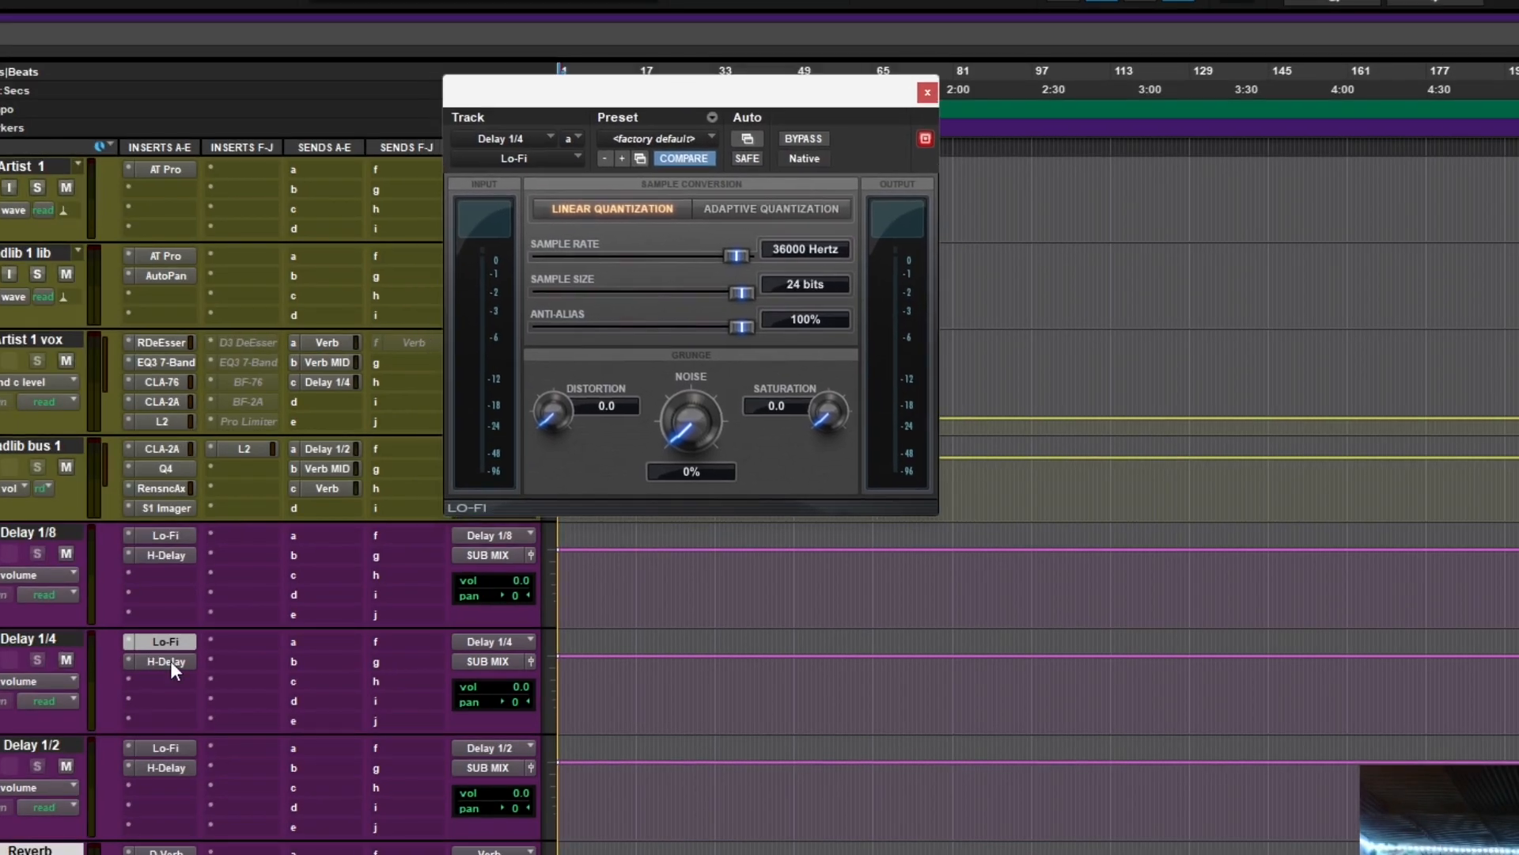
left_click(168, 662)
left_click_drag(821, 98, 754, 136)
left_click(822, 481)
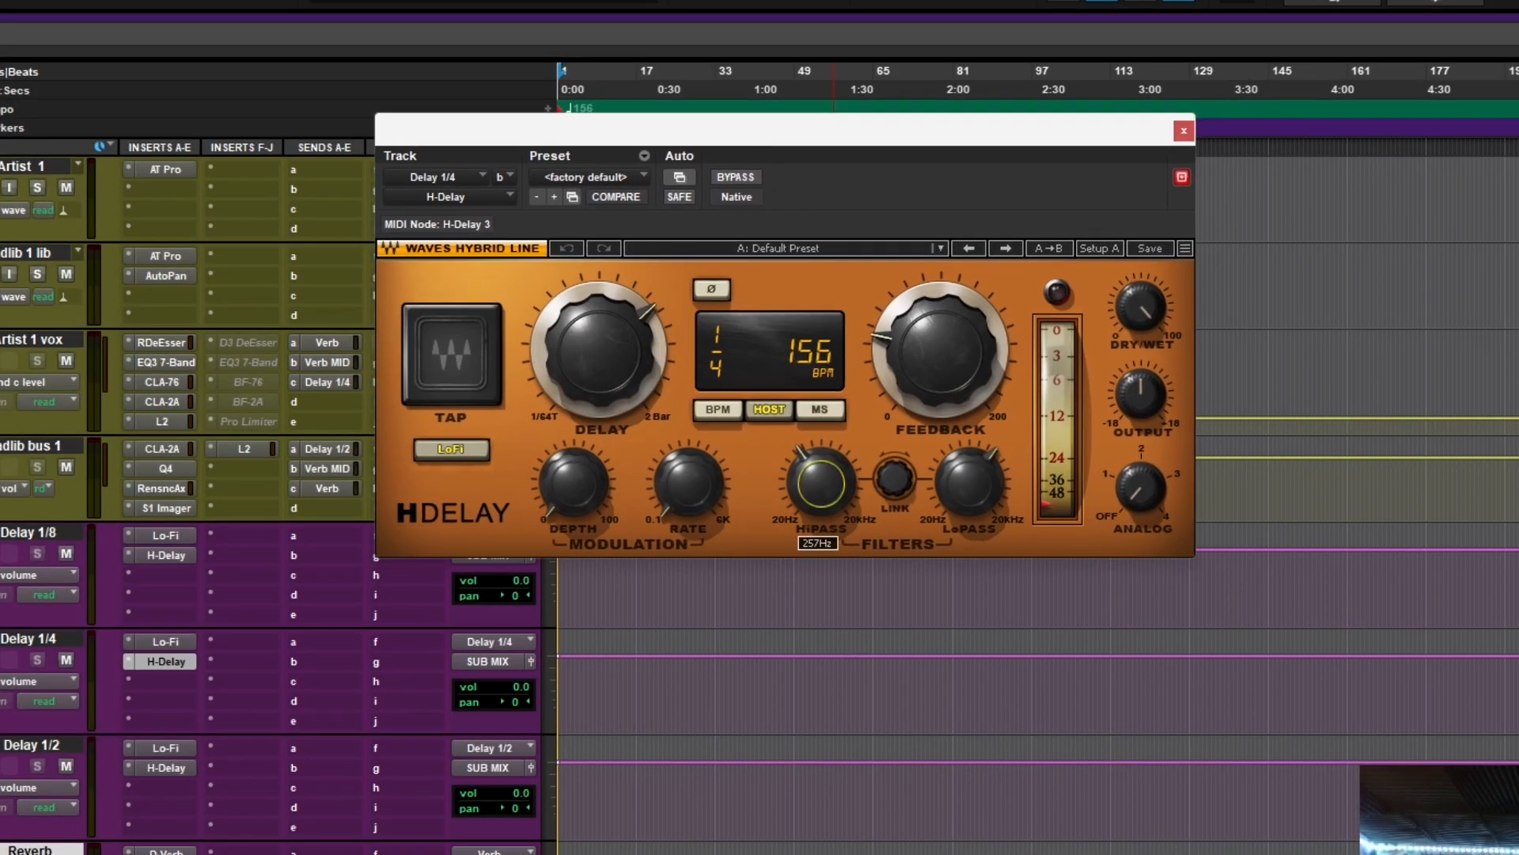
left_click(968, 475)
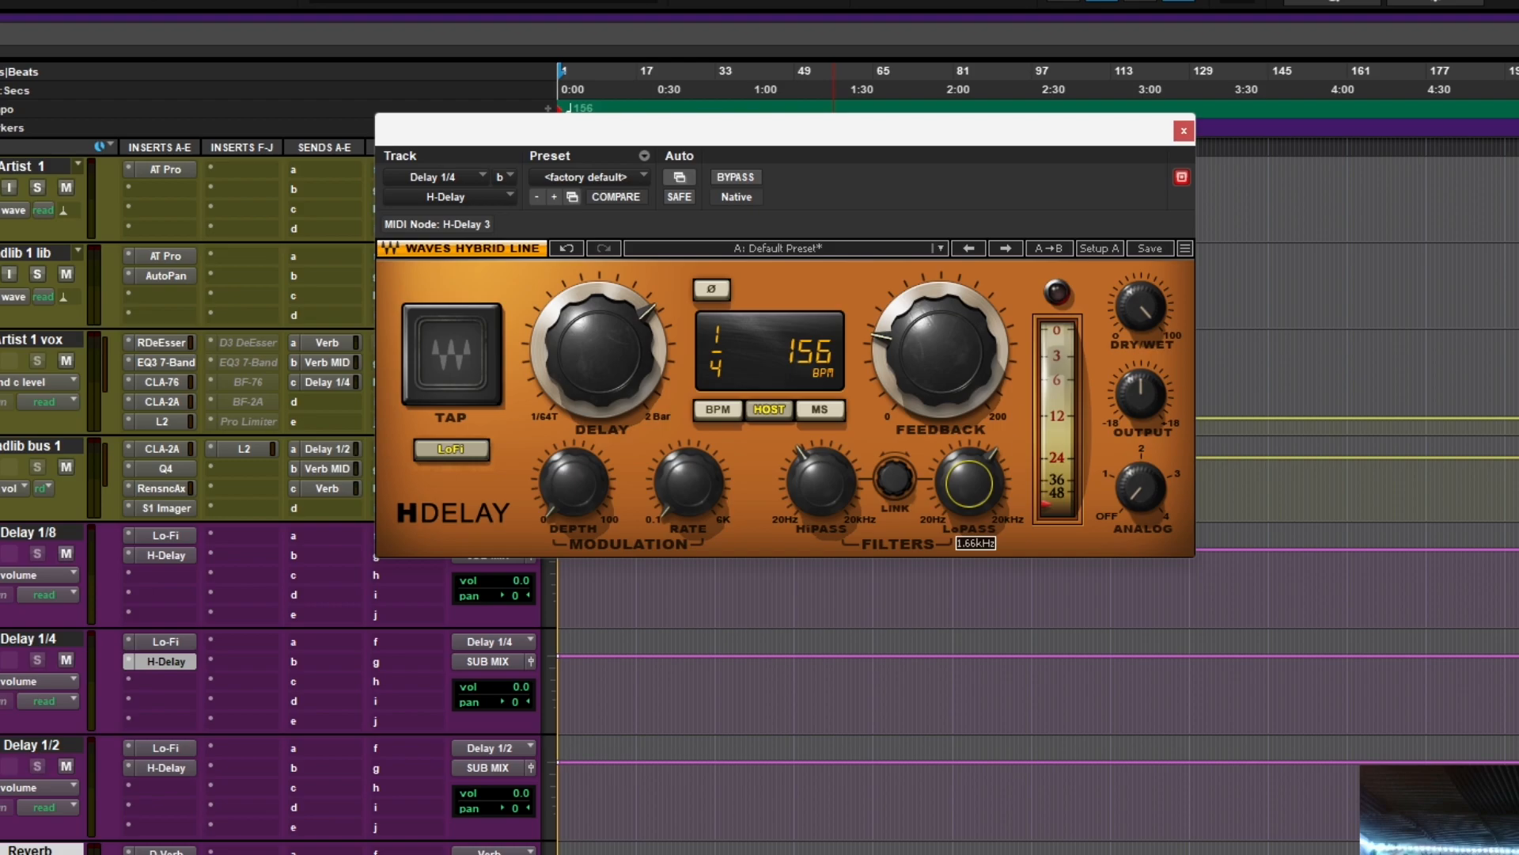
left_click(1141, 487)
left_click(1140, 307)
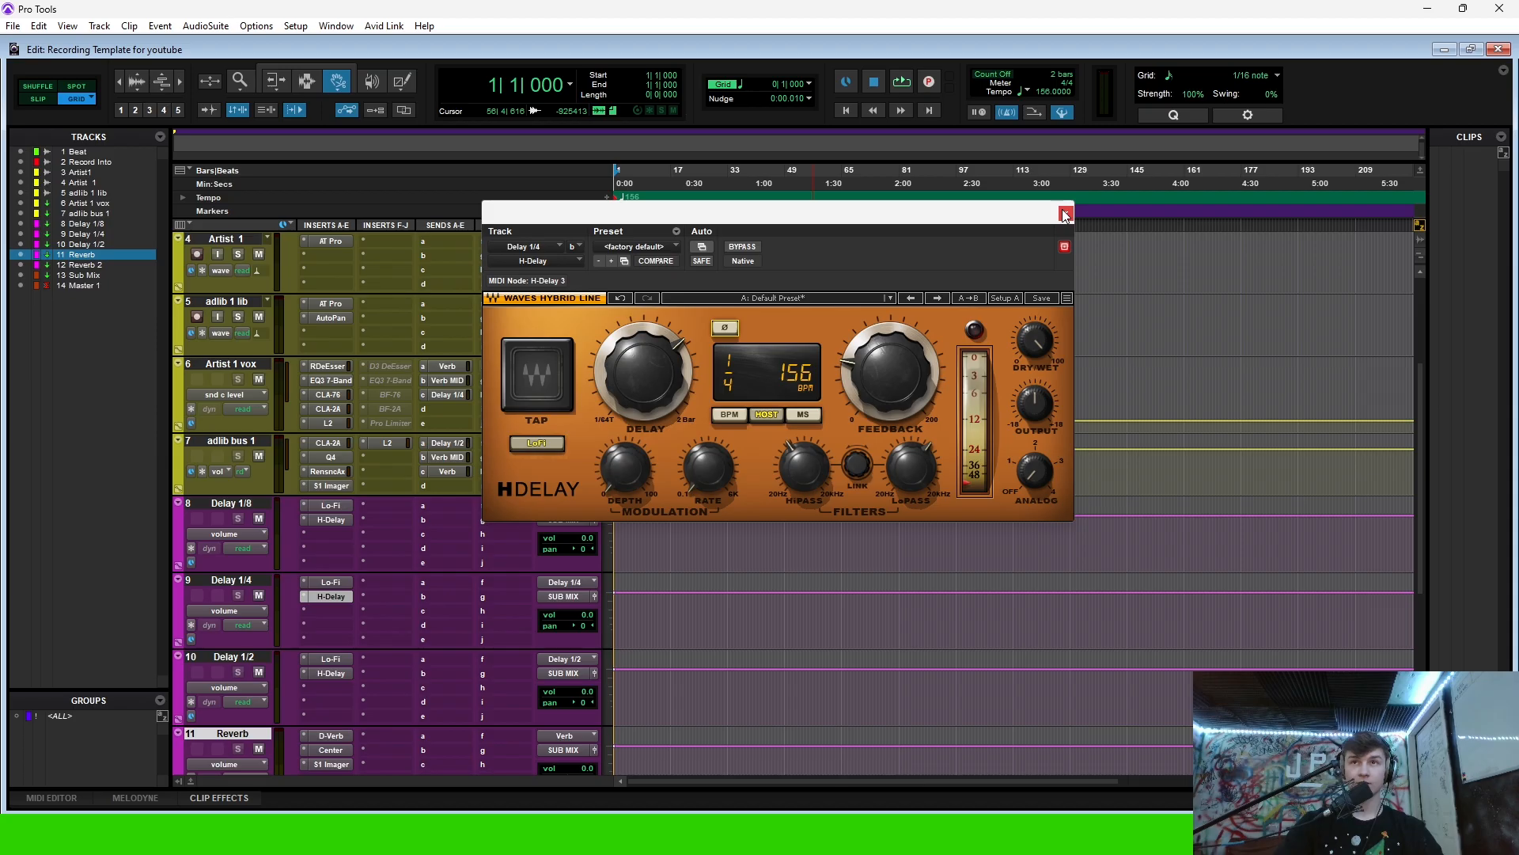
left_click(141, 668)
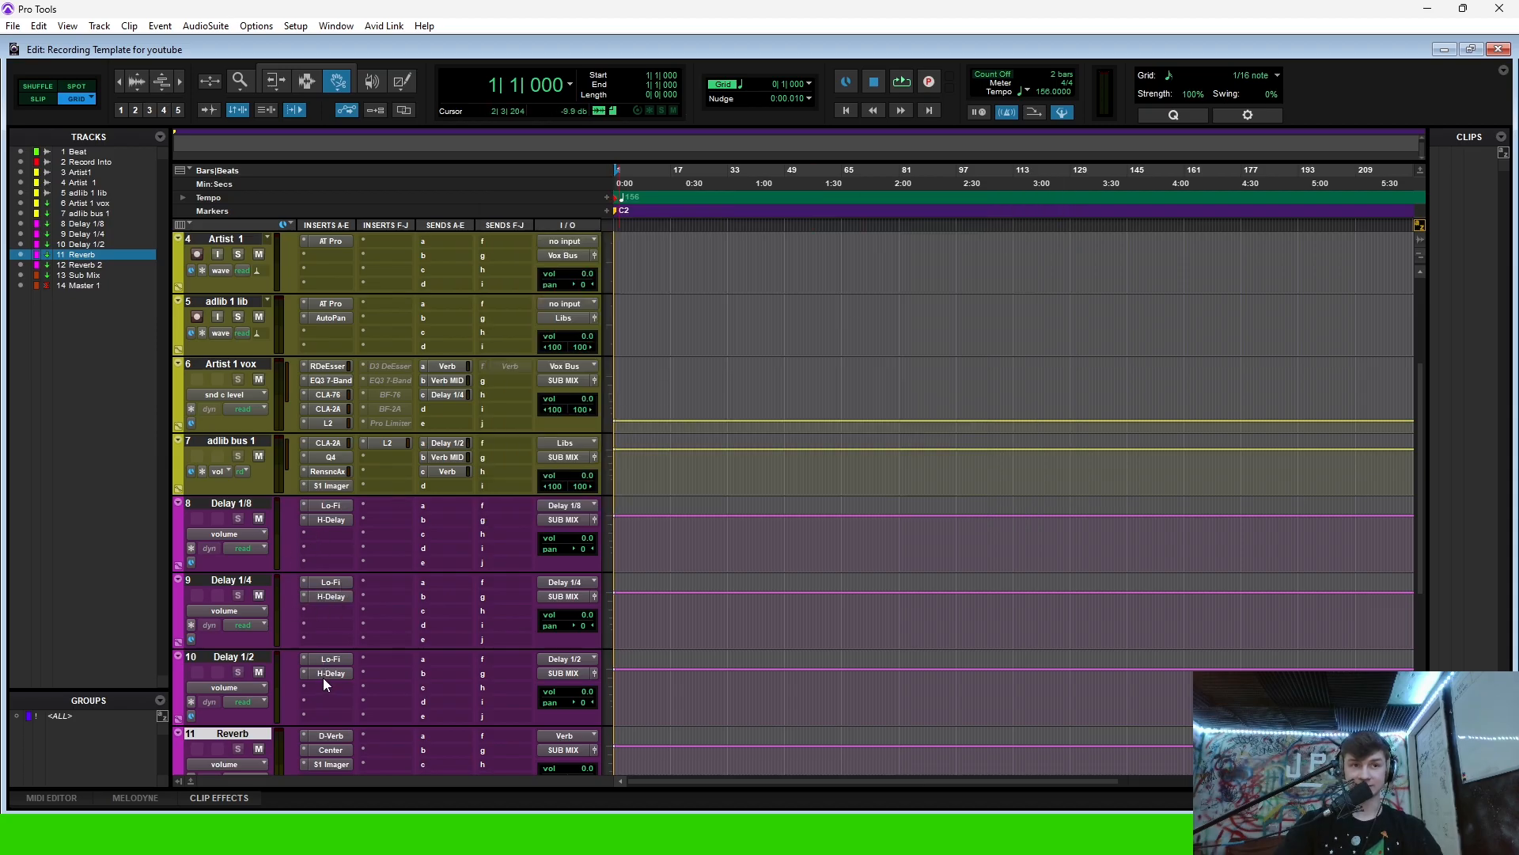
left_click(331, 672)
left_click(331, 673)
- Inspect the CLA-2A, Q4, RensncAx, S1 Imager and L2 inserts on the adlib bus 1 track and close the plug-in window
scroll(258, 535, "up", 2)
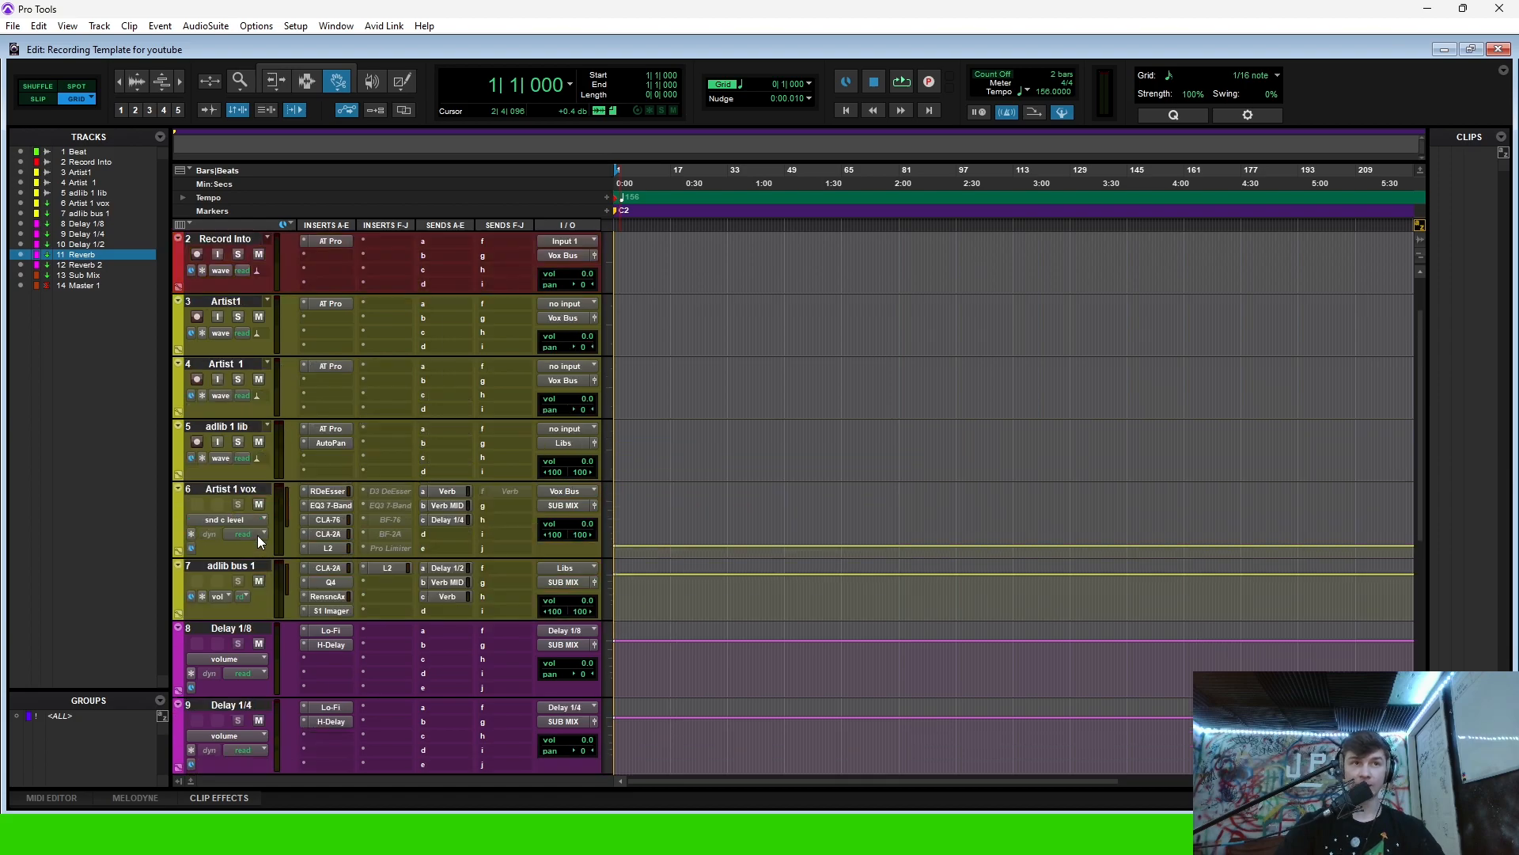
left_click(331, 568)
left_click(327, 582)
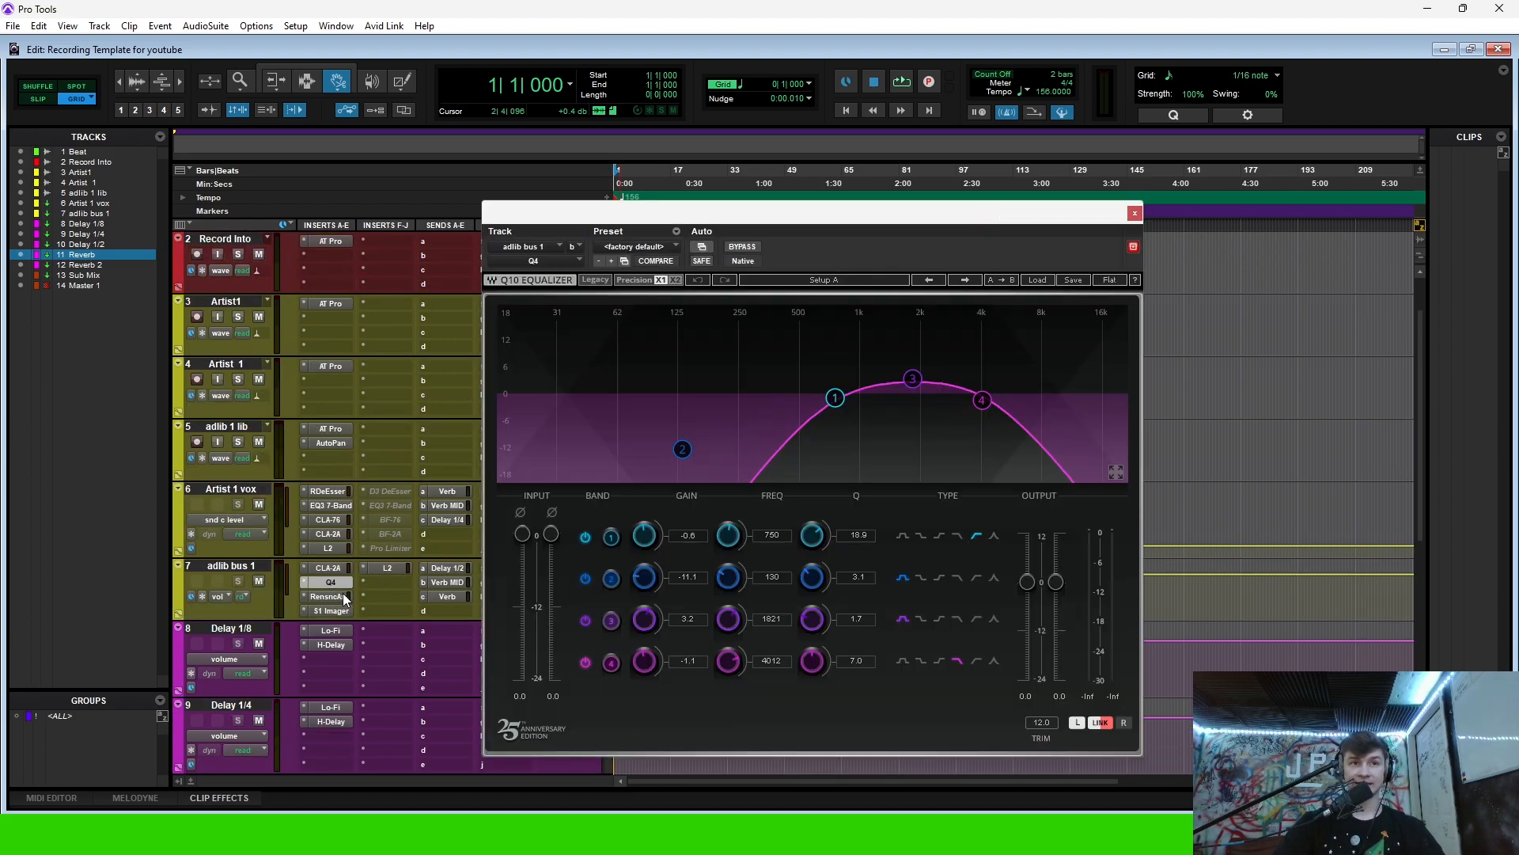
left_click(331, 597)
left_click(331, 611)
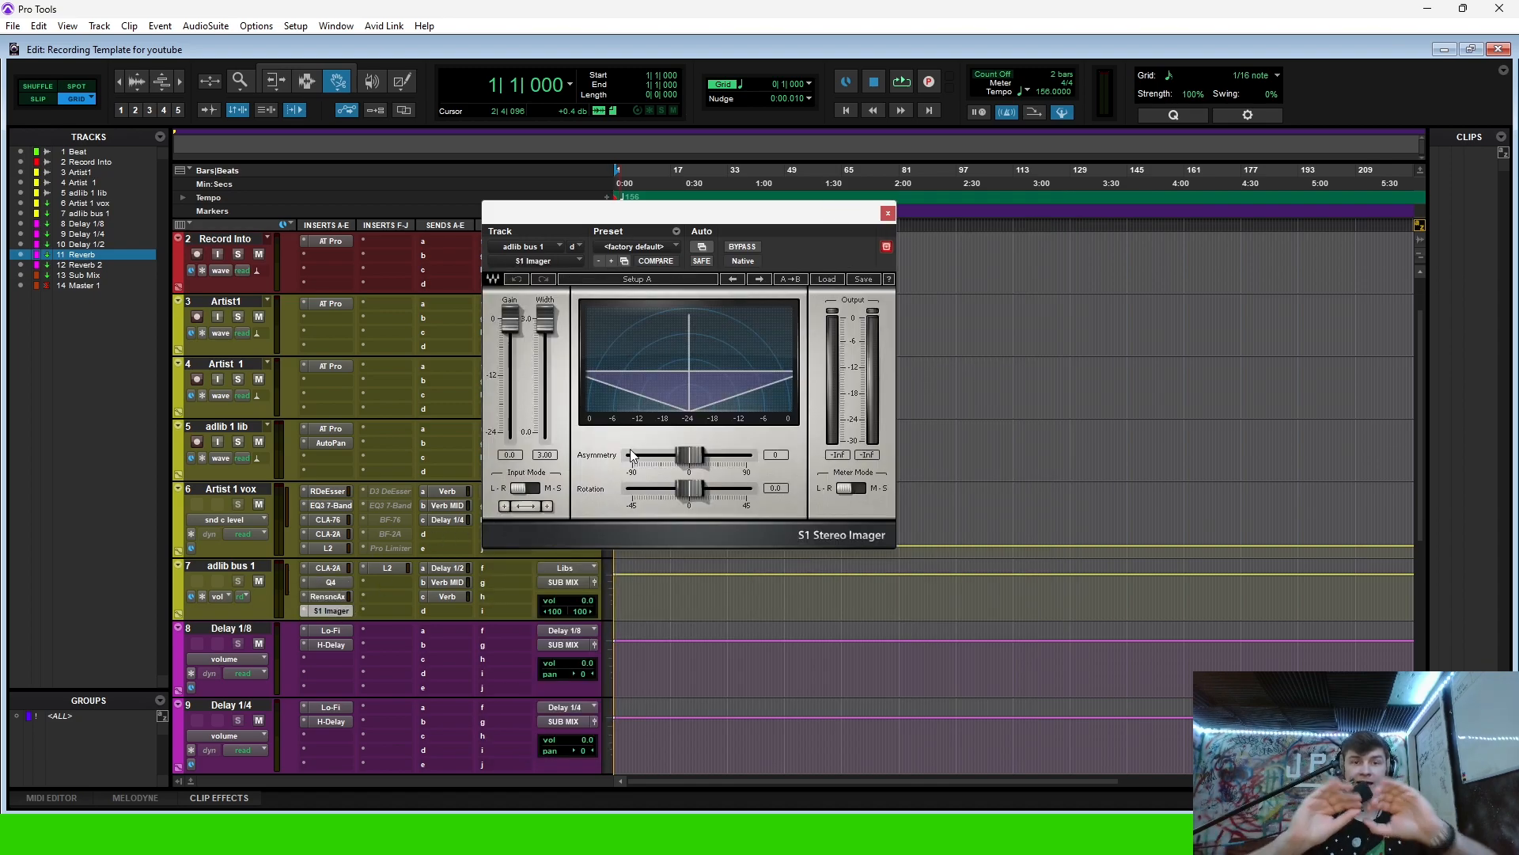
left_click(384, 568)
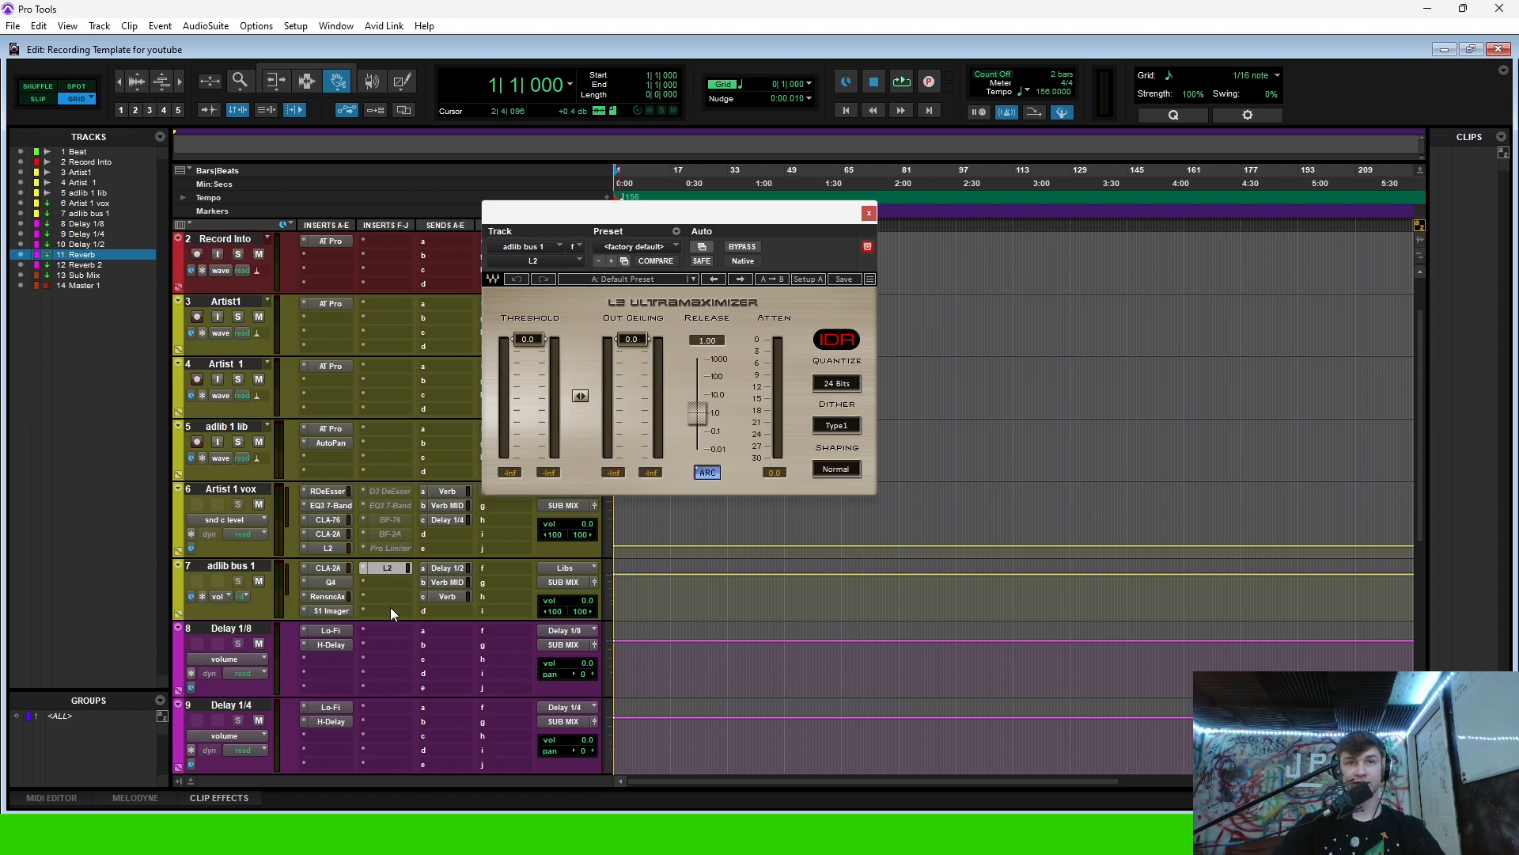
left_click(869, 212)
- Activate the L2 insert on the Sub Mix track and set its Out Ceiling to -1.0
scroll(545, 302, "down", 5)
scroll(430, 399, "up", 4)
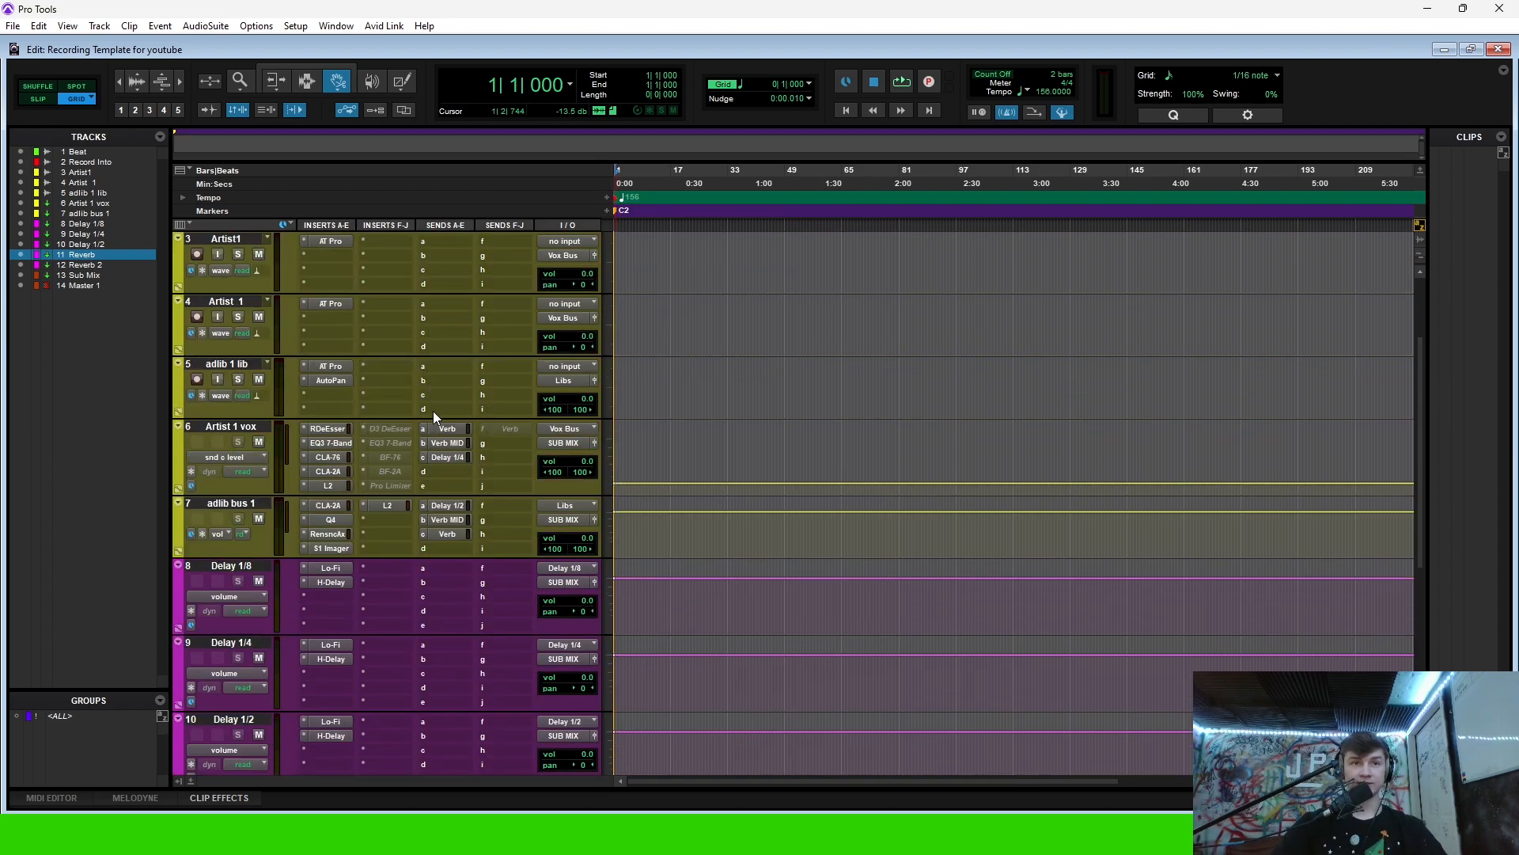
scroll(486, 582, "down", 8)
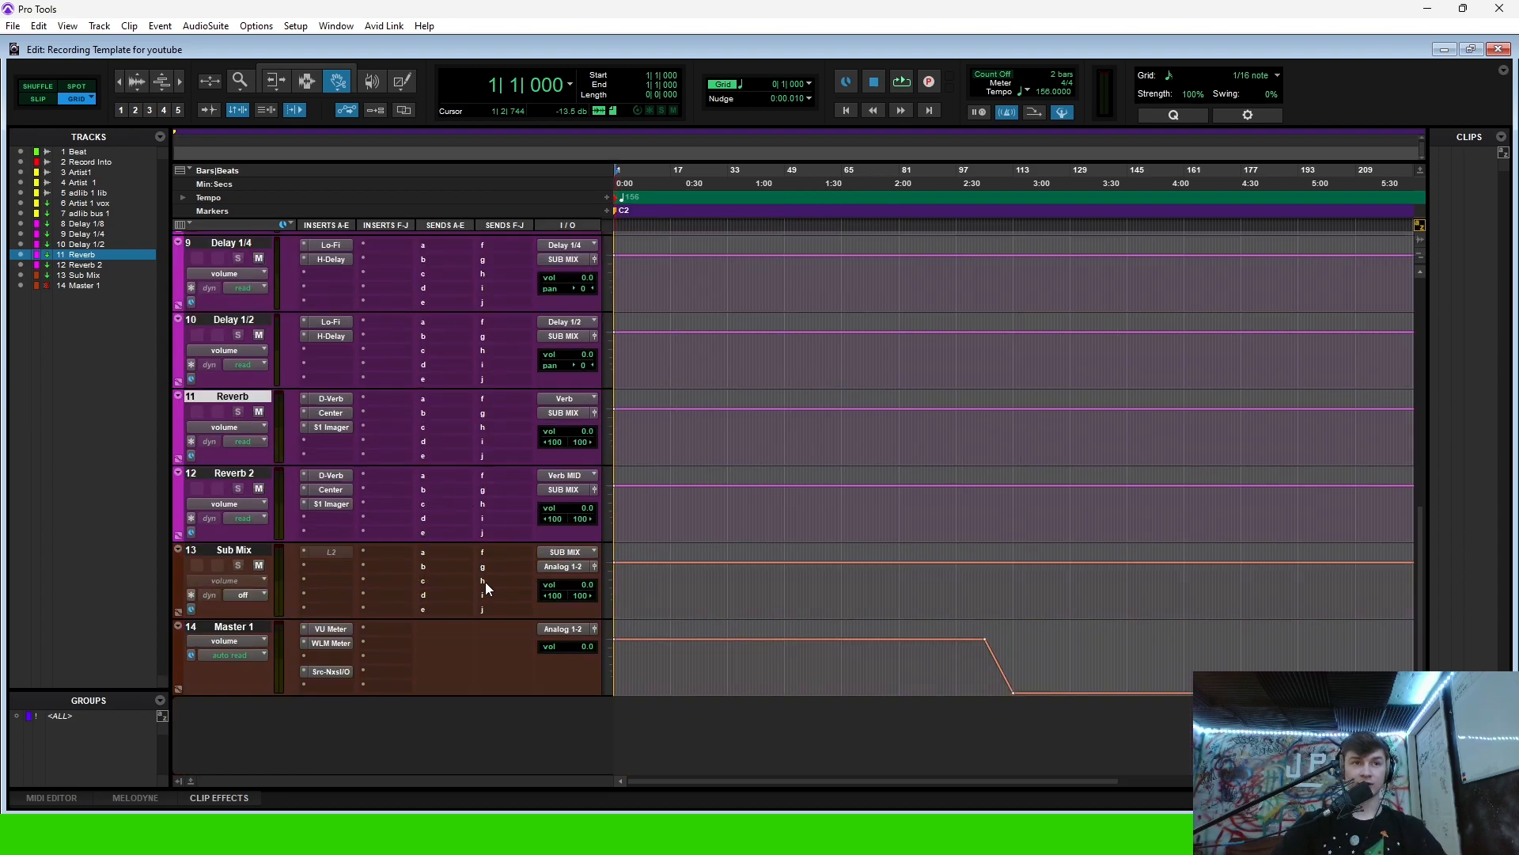
right_click(329, 557)
left_click(368, 568)
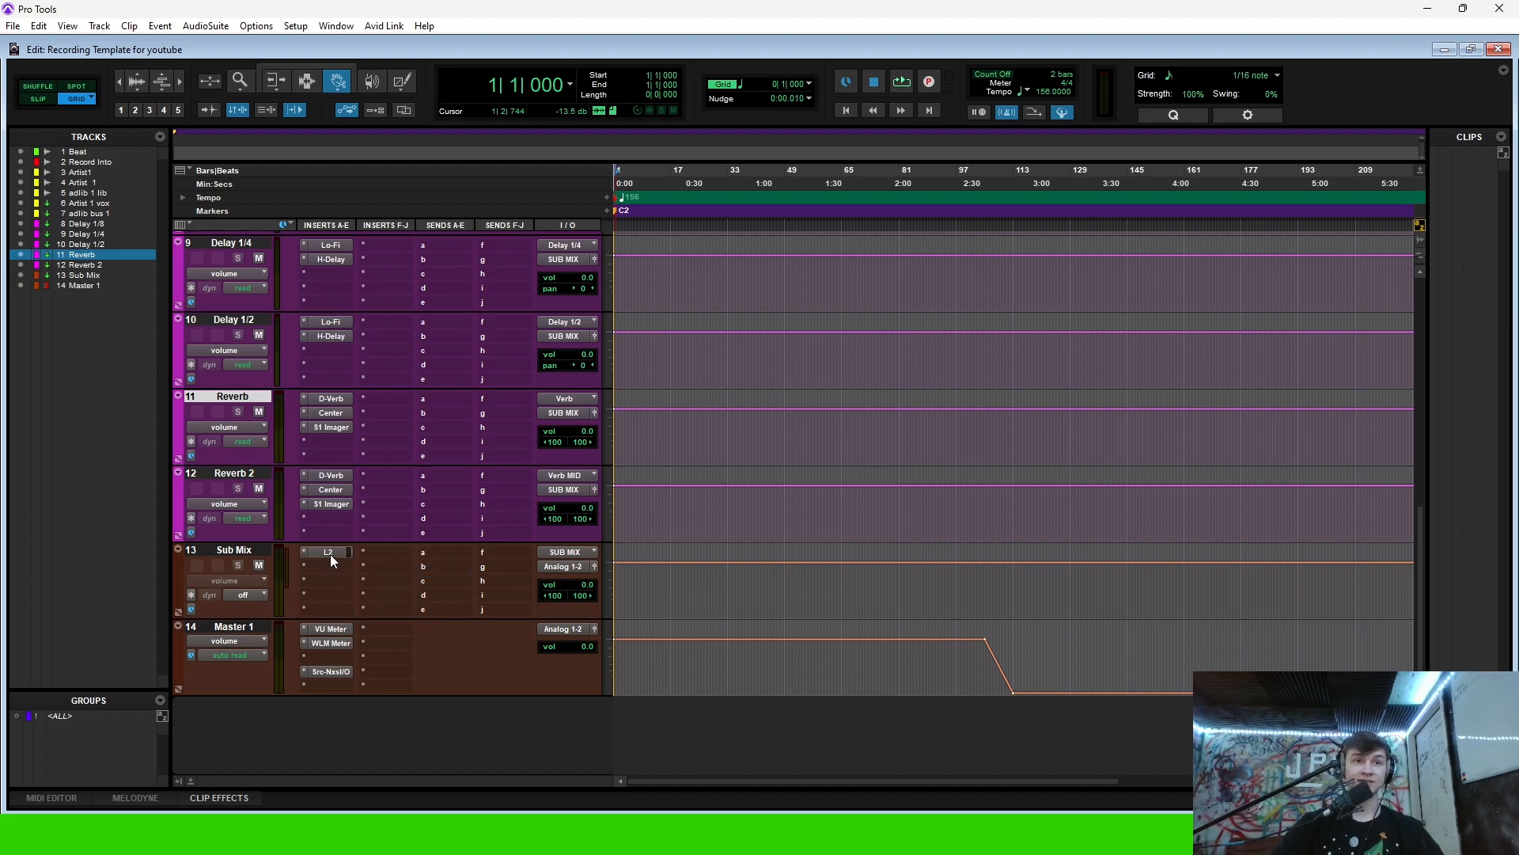
left_click(330, 554)
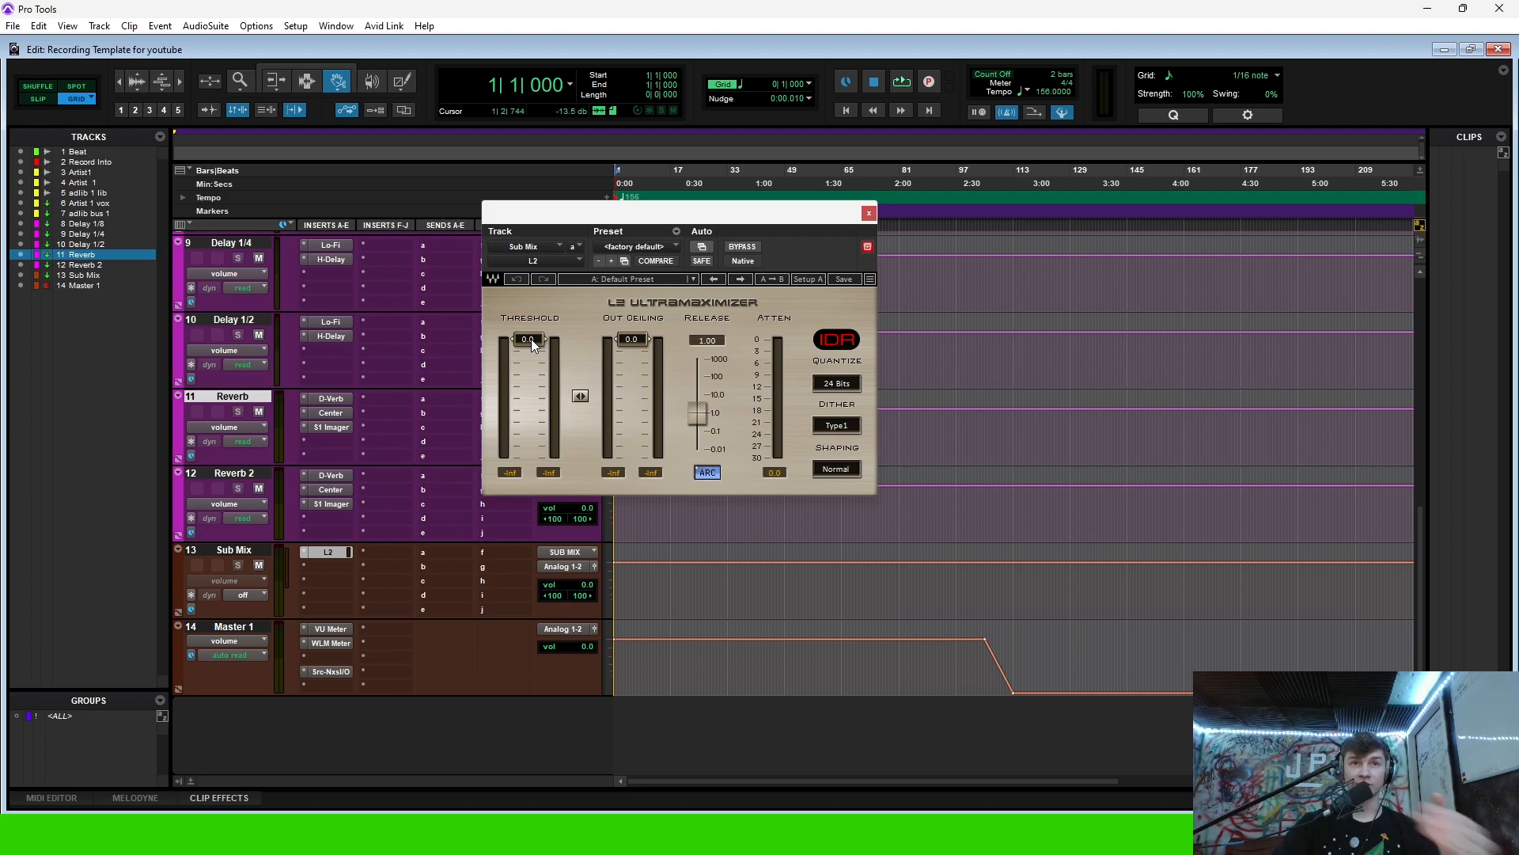
left_click_drag(631, 340, 631, 343)
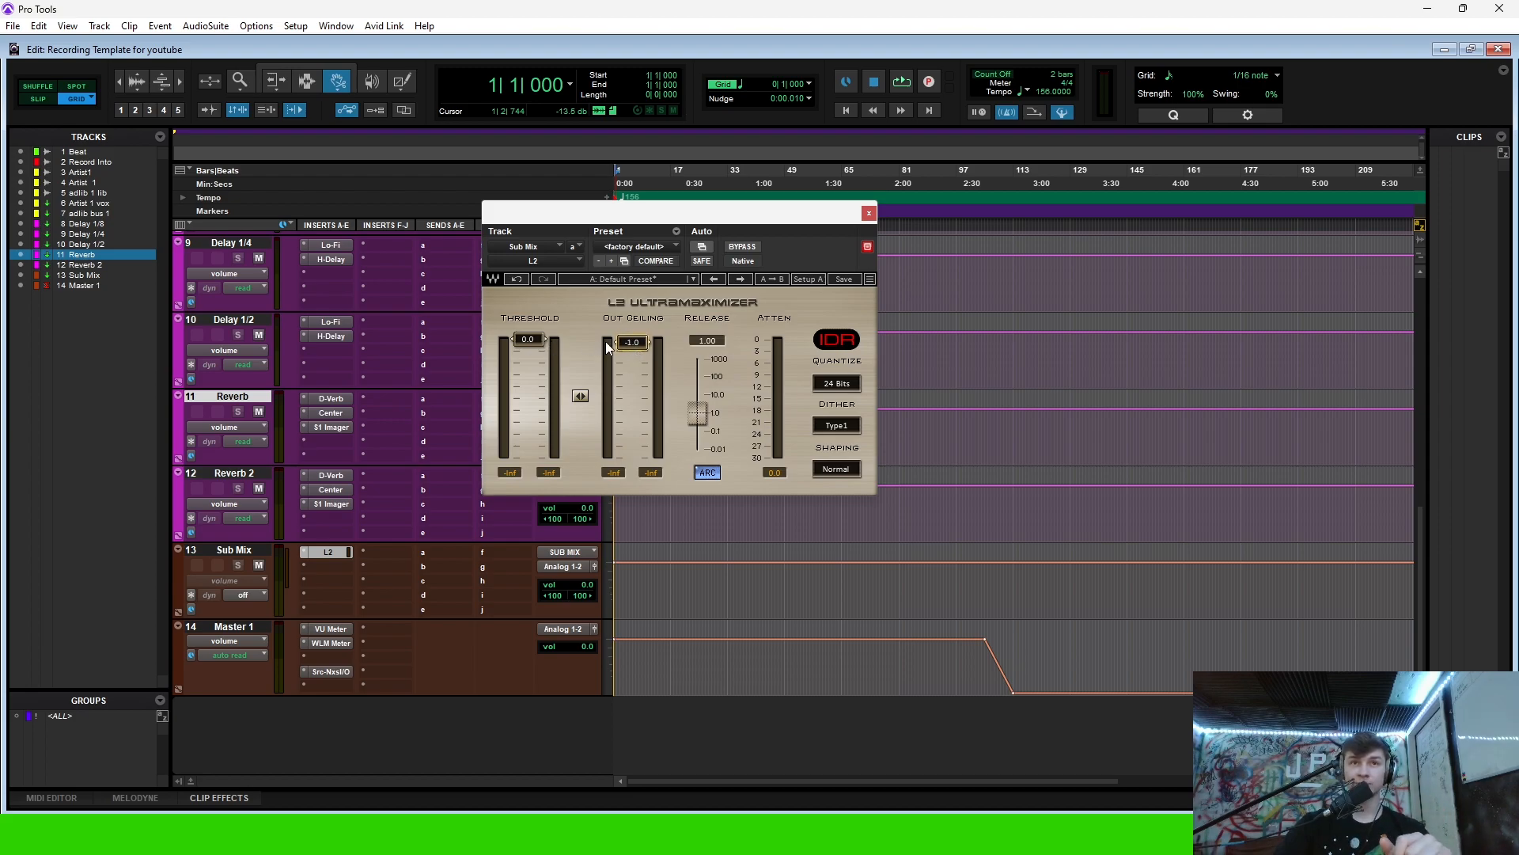
mouse_move(534, 338)
left_mouse_down()
mouse_move(534, 385)
mouse_move(533, 339)
left_mouse_up()
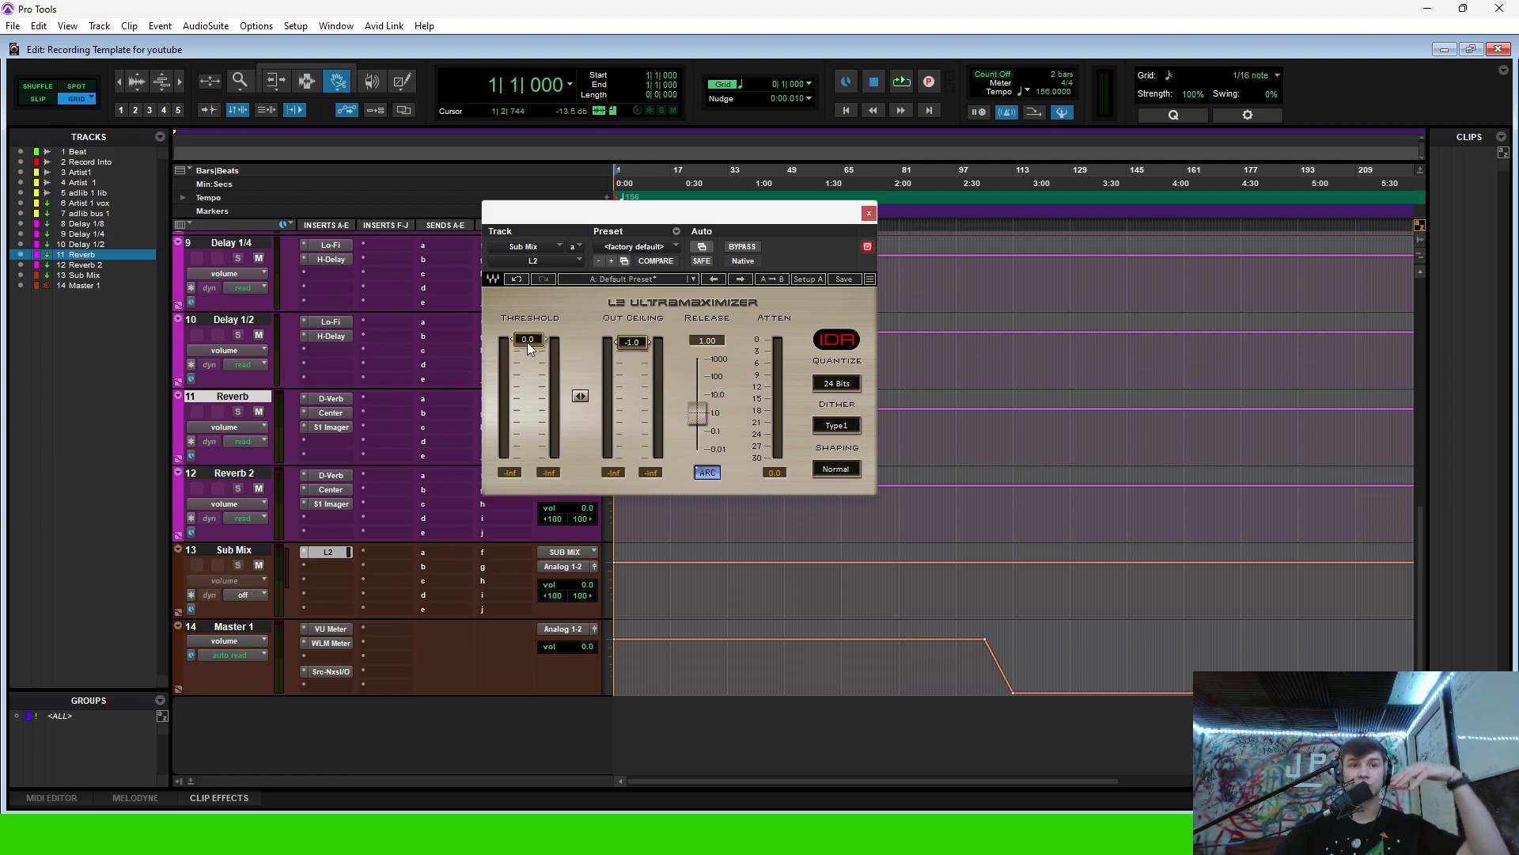
left_click(869, 214)
- Select the Sub Mix track and check its output assignment
left_click(254, 552)
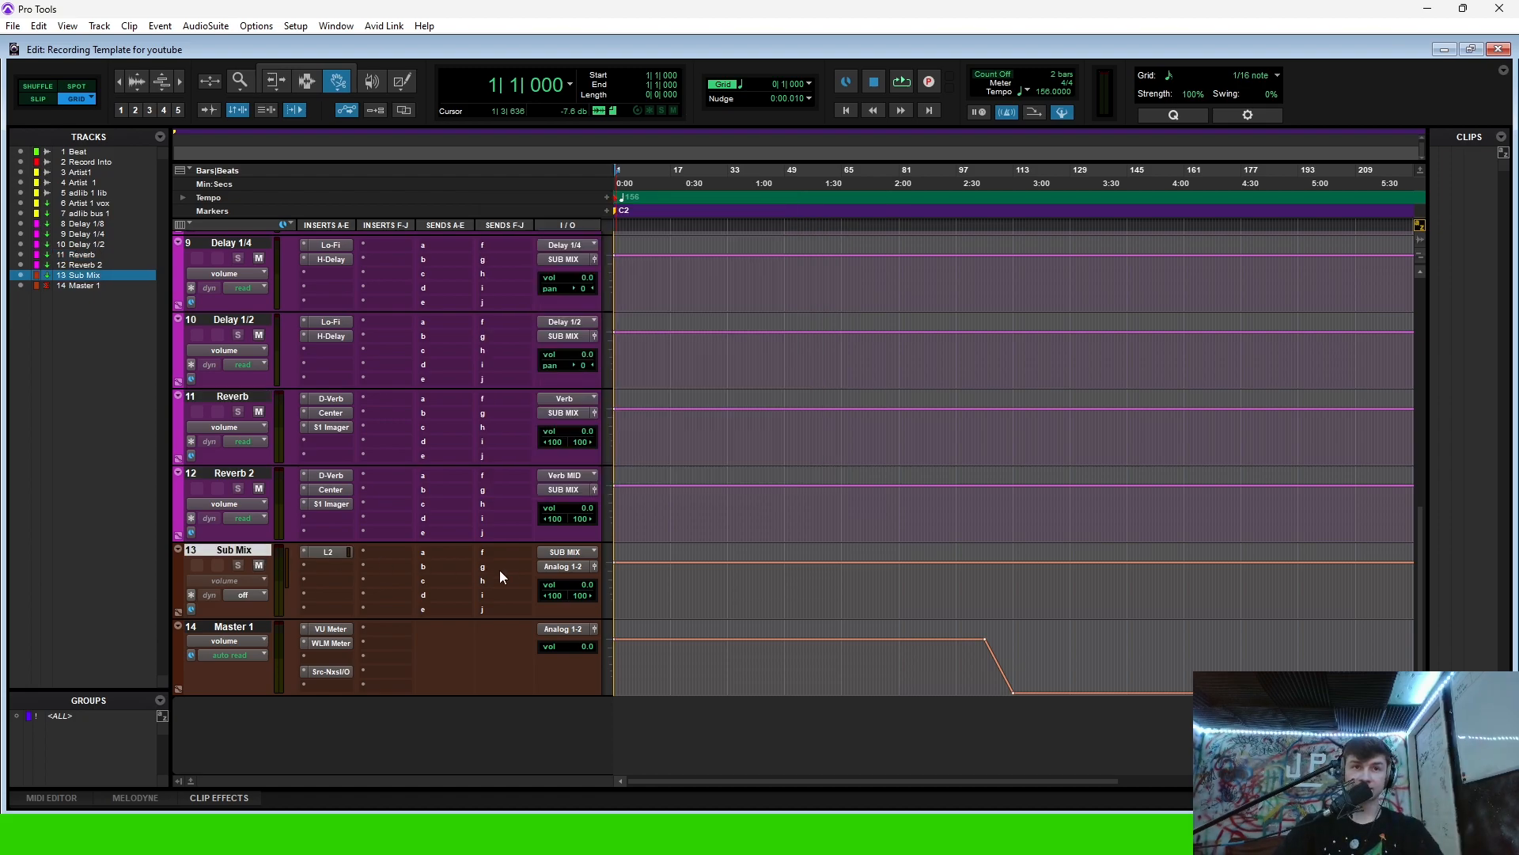
left_click(563, 567)
left_click(537, 574)
- Inspect the VU Meter, WLM Meter and Src-Nxsl/O inserts on the Master 1 track, closing each plug-in window
left_click(329, 630)
left_click_drag(662, 216, 722, 267)
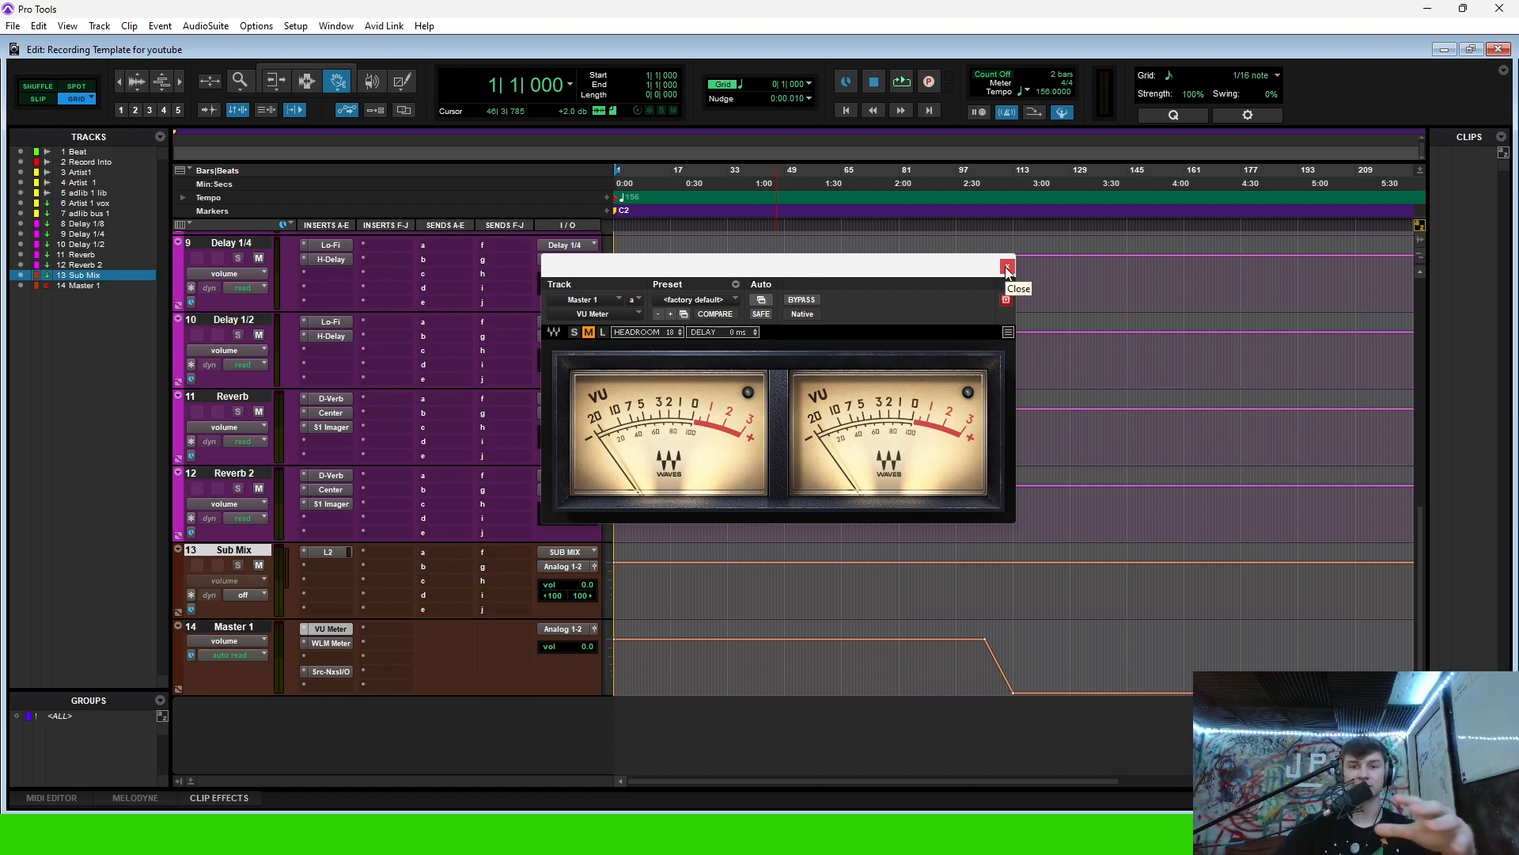
left_click(330, 643)
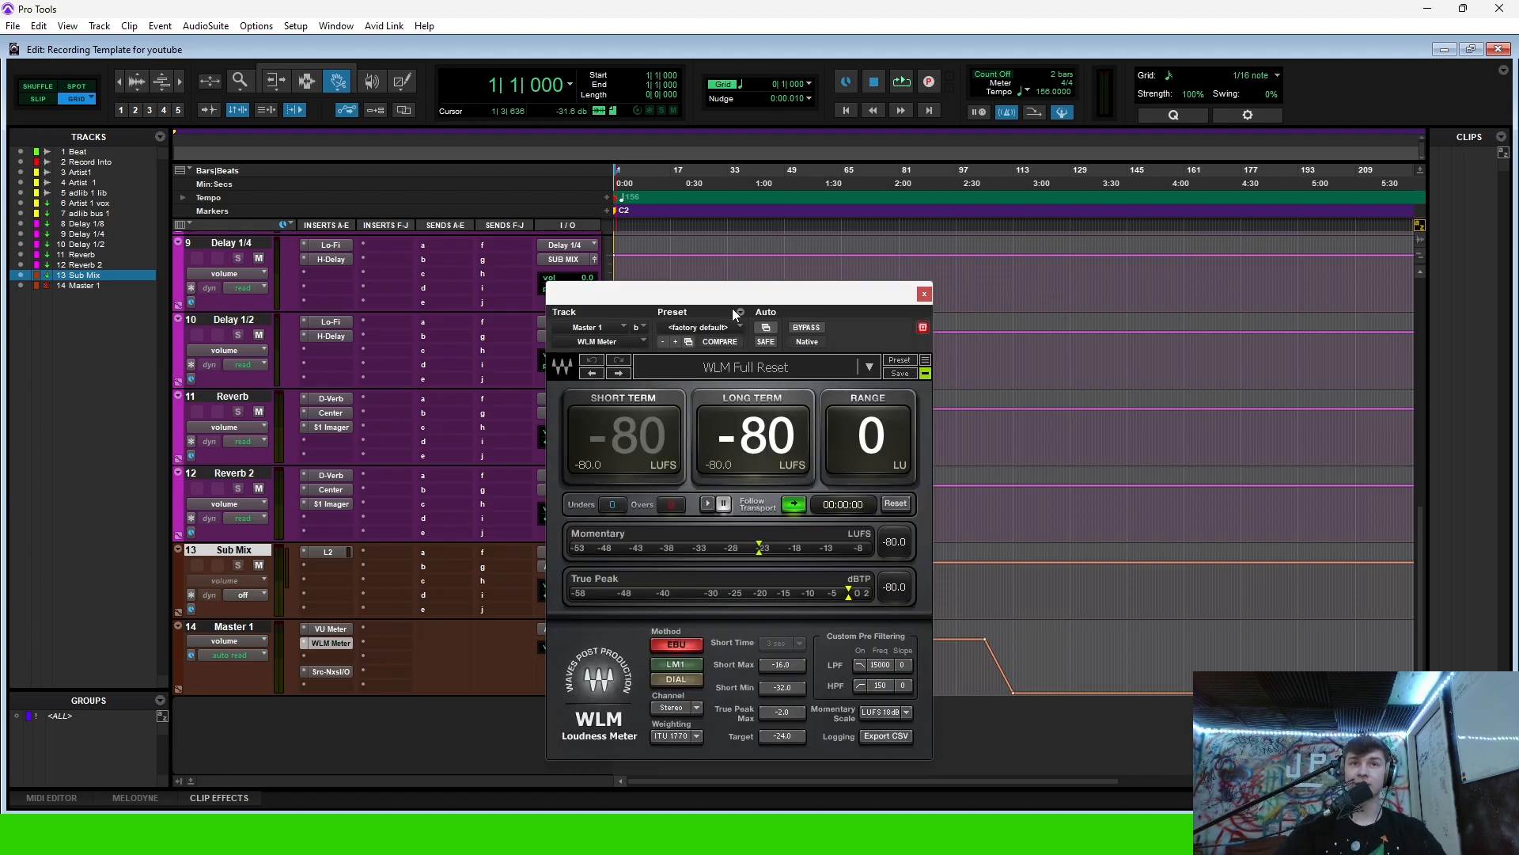
left_click_drag(732, 316, 728, 248)
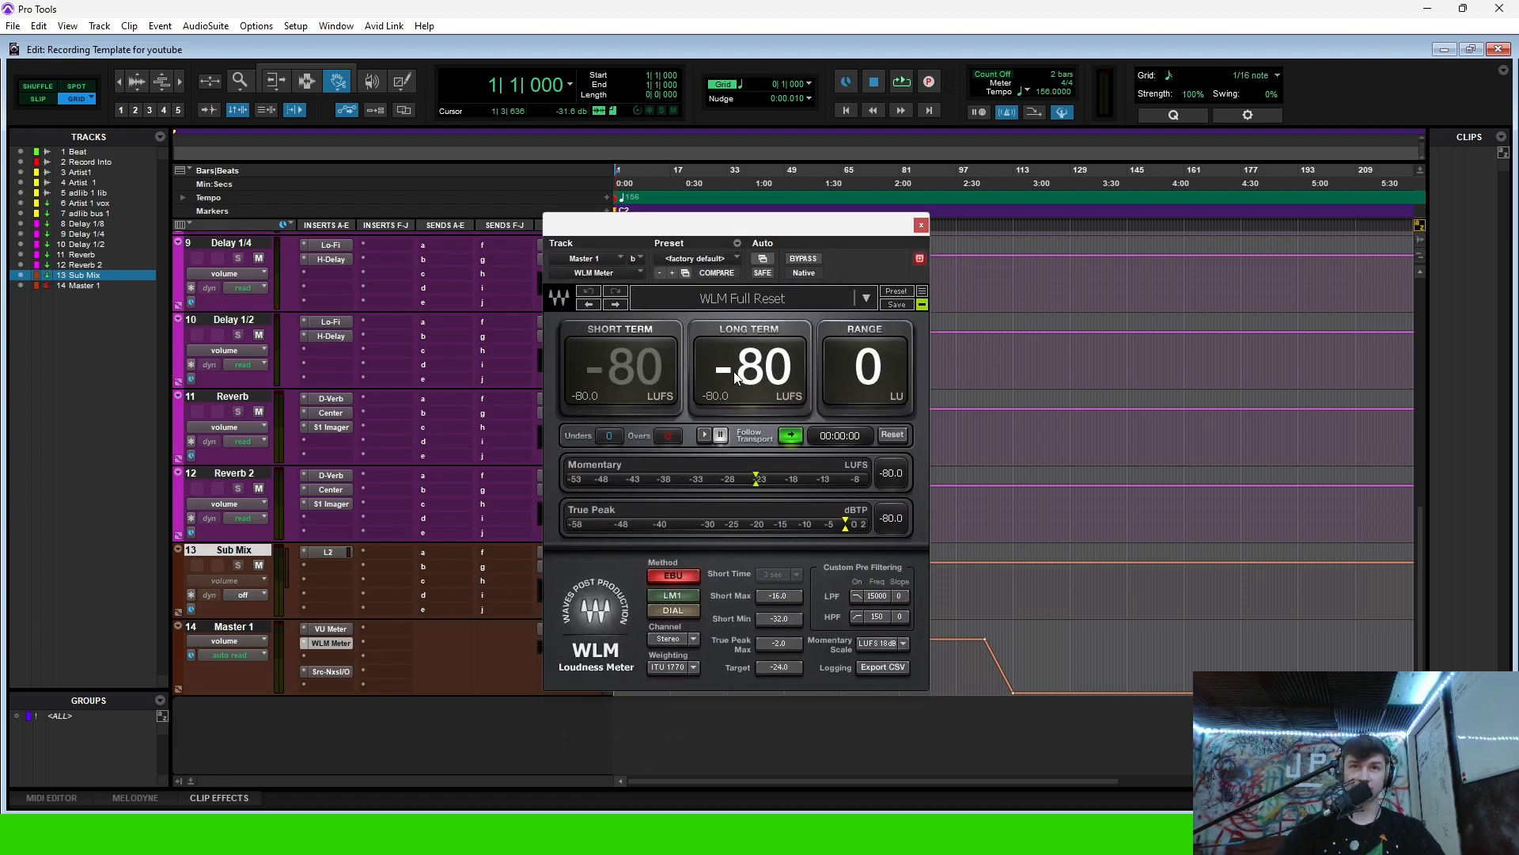
left_click(920, 227)
left_click(328, 671)
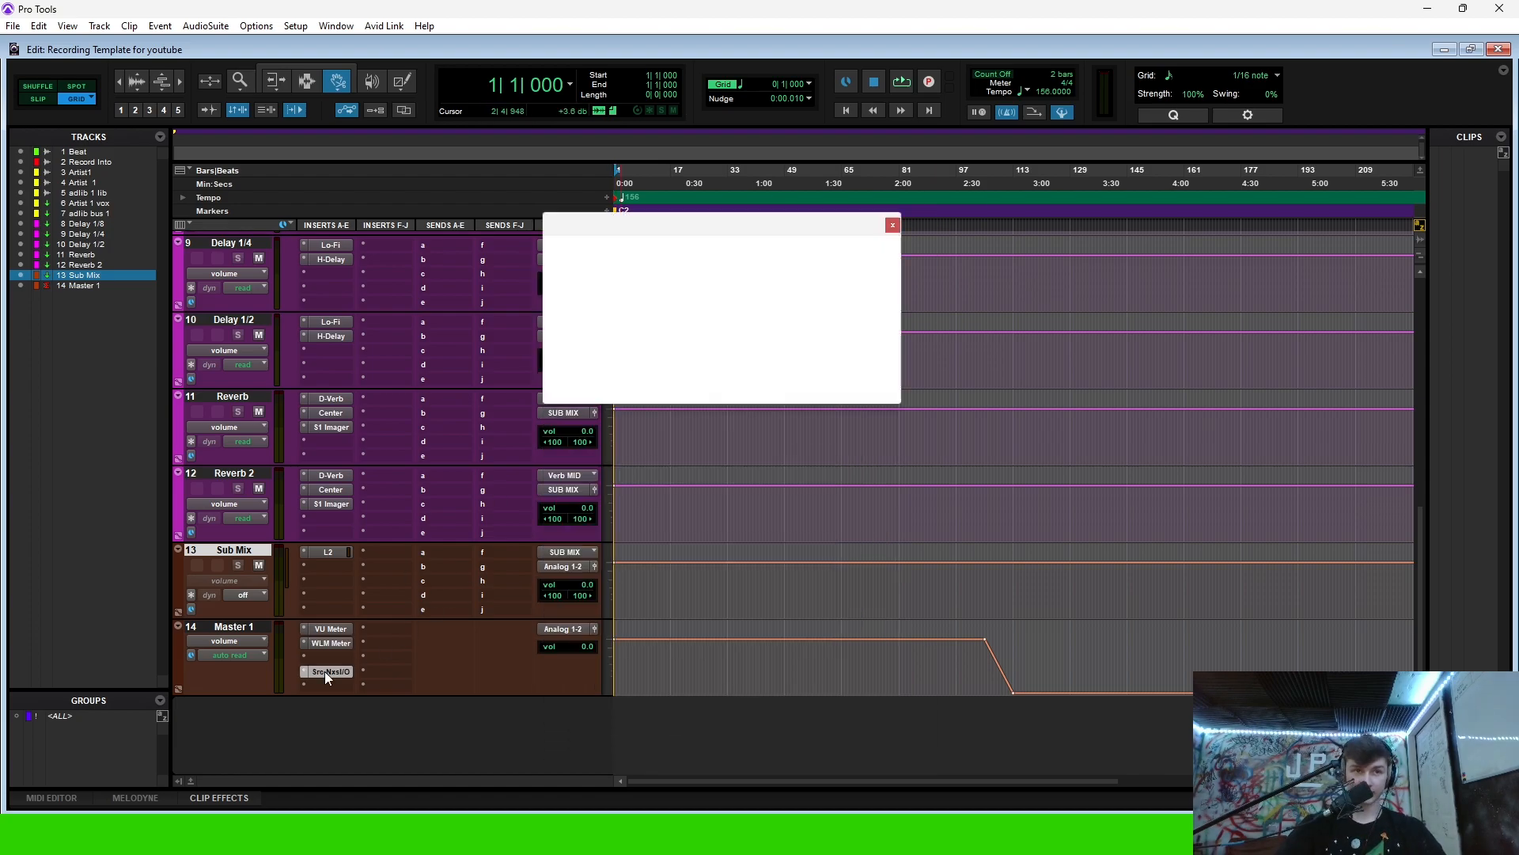
left_click(892, 226)
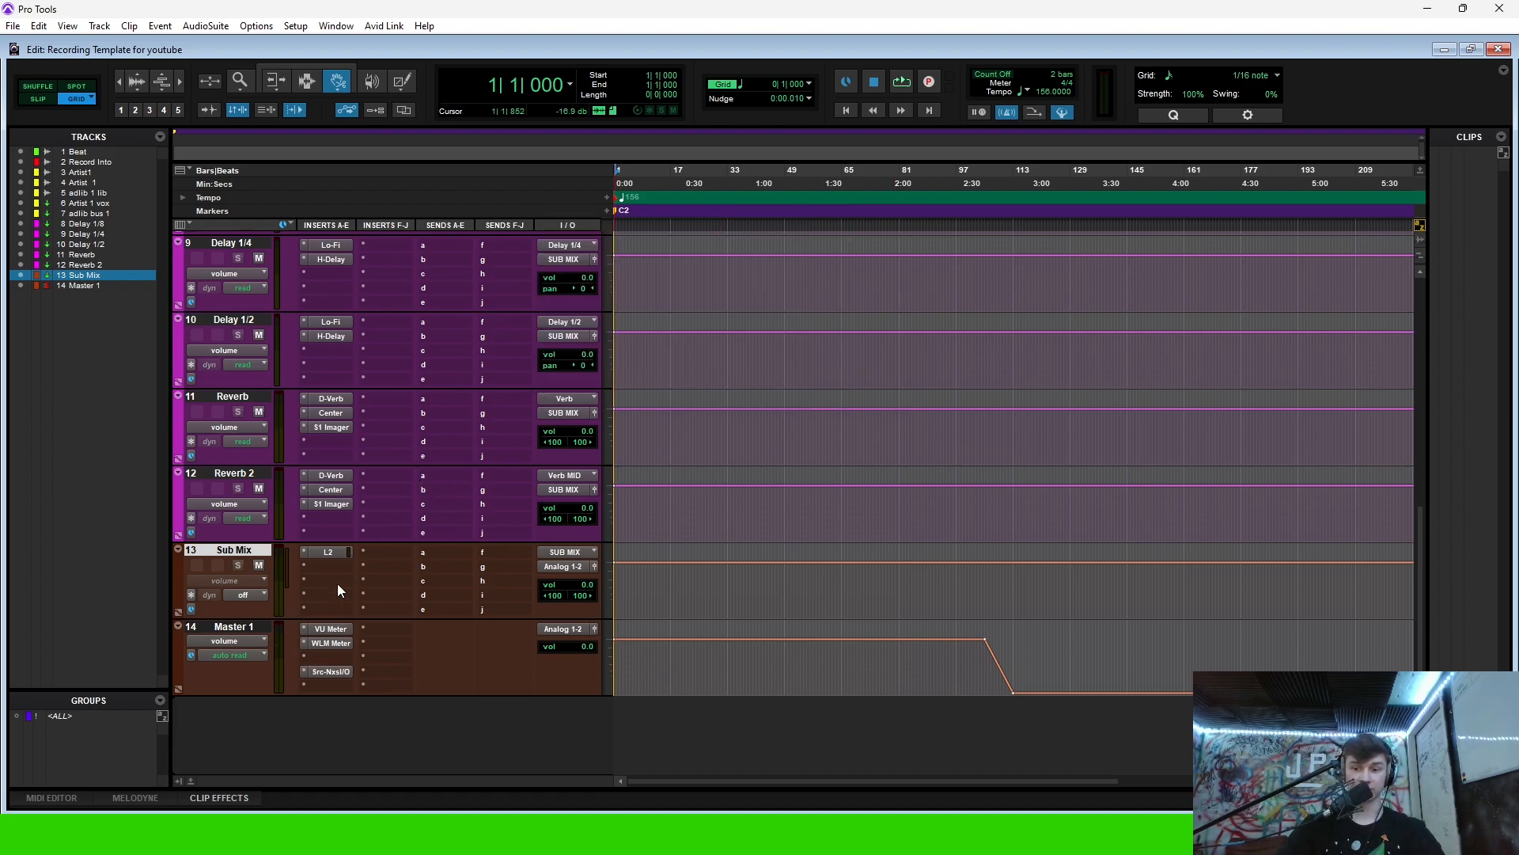
- Try importing the "Feather - 162Bpm - A Minor" clip as a copy through the Import Audio dialog, and close the dialog
scroll(832, 491, "up", 10)
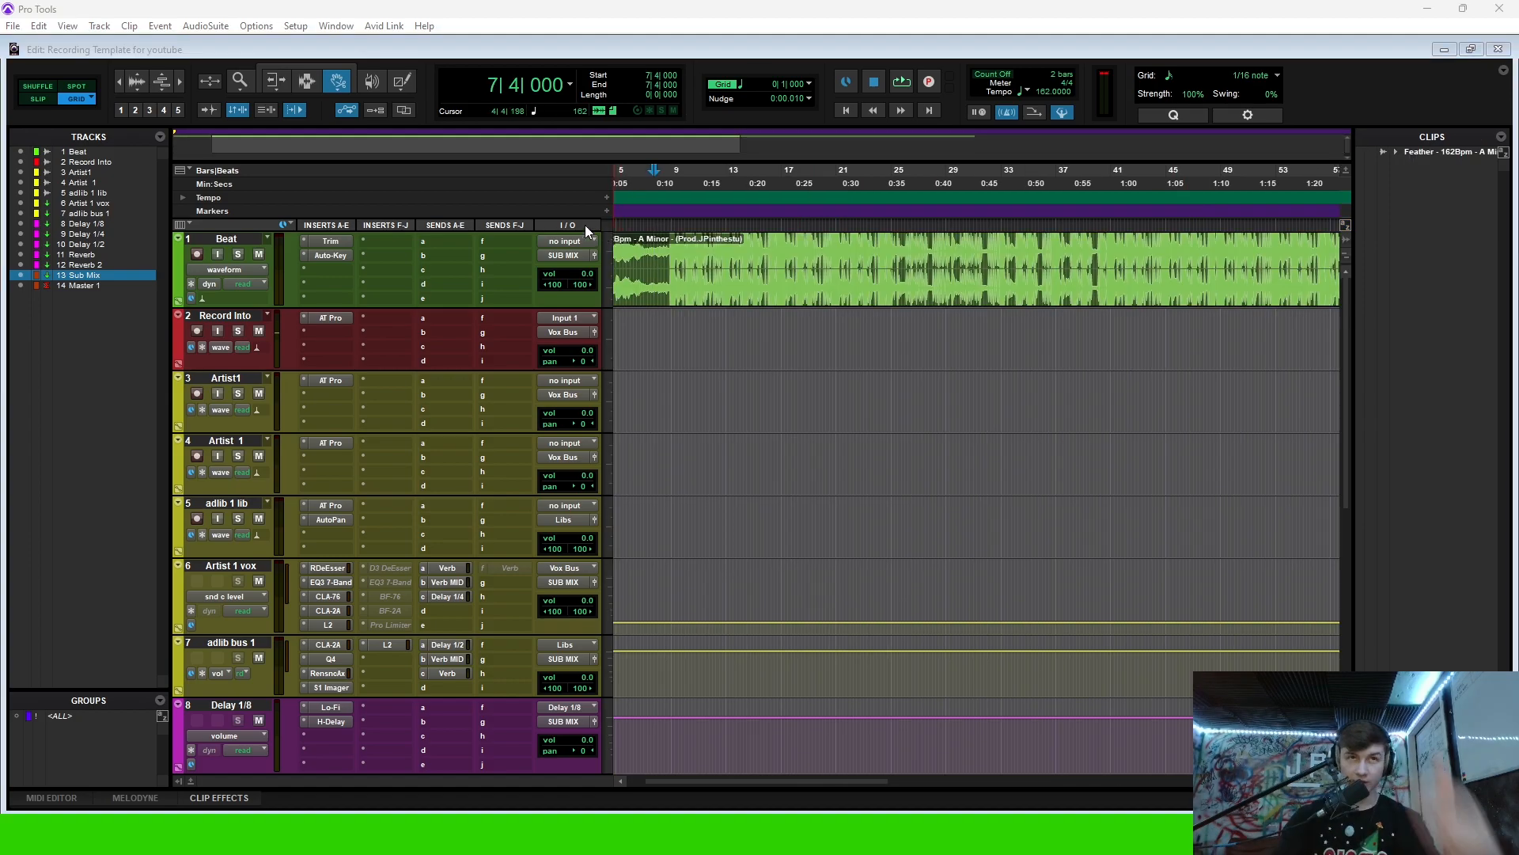
left_click(14, 30)
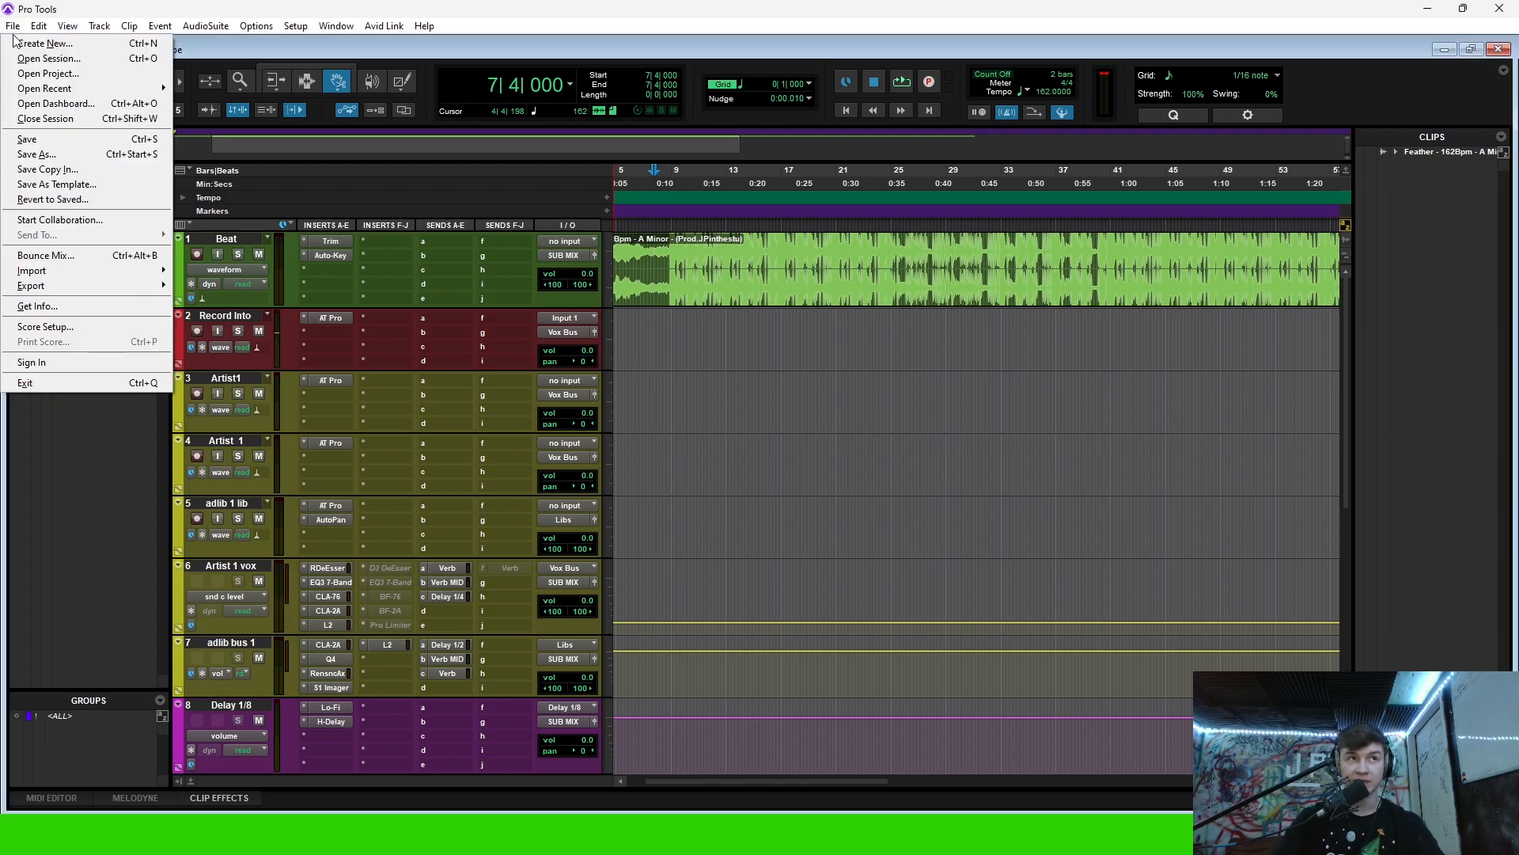
mouse_move(60, 273)
left_click(202, 291)
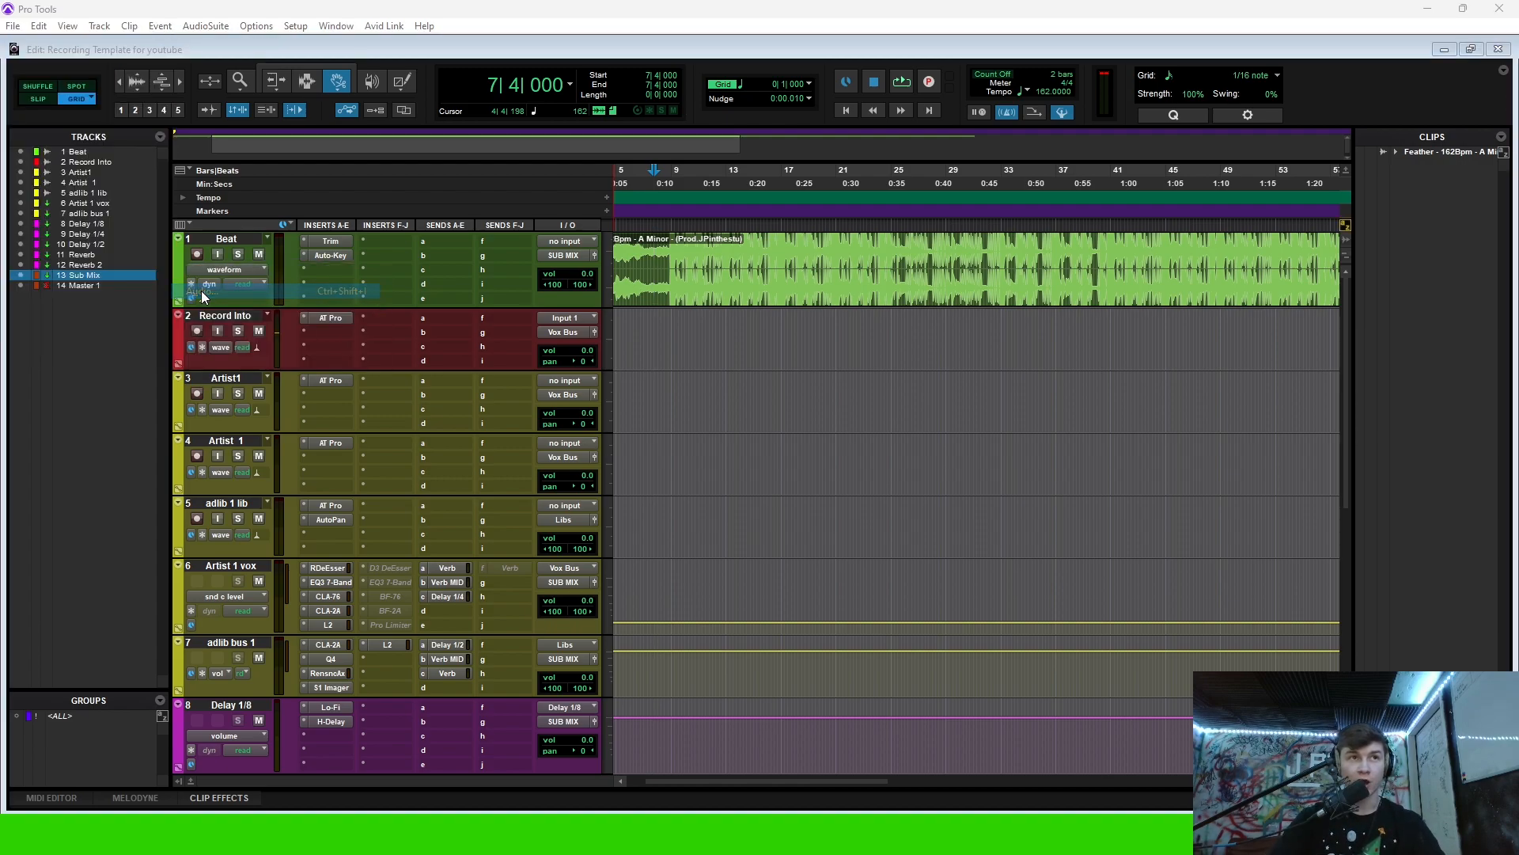
left_click_drag(704, 269, 815, 242)
left_click(820, 273)
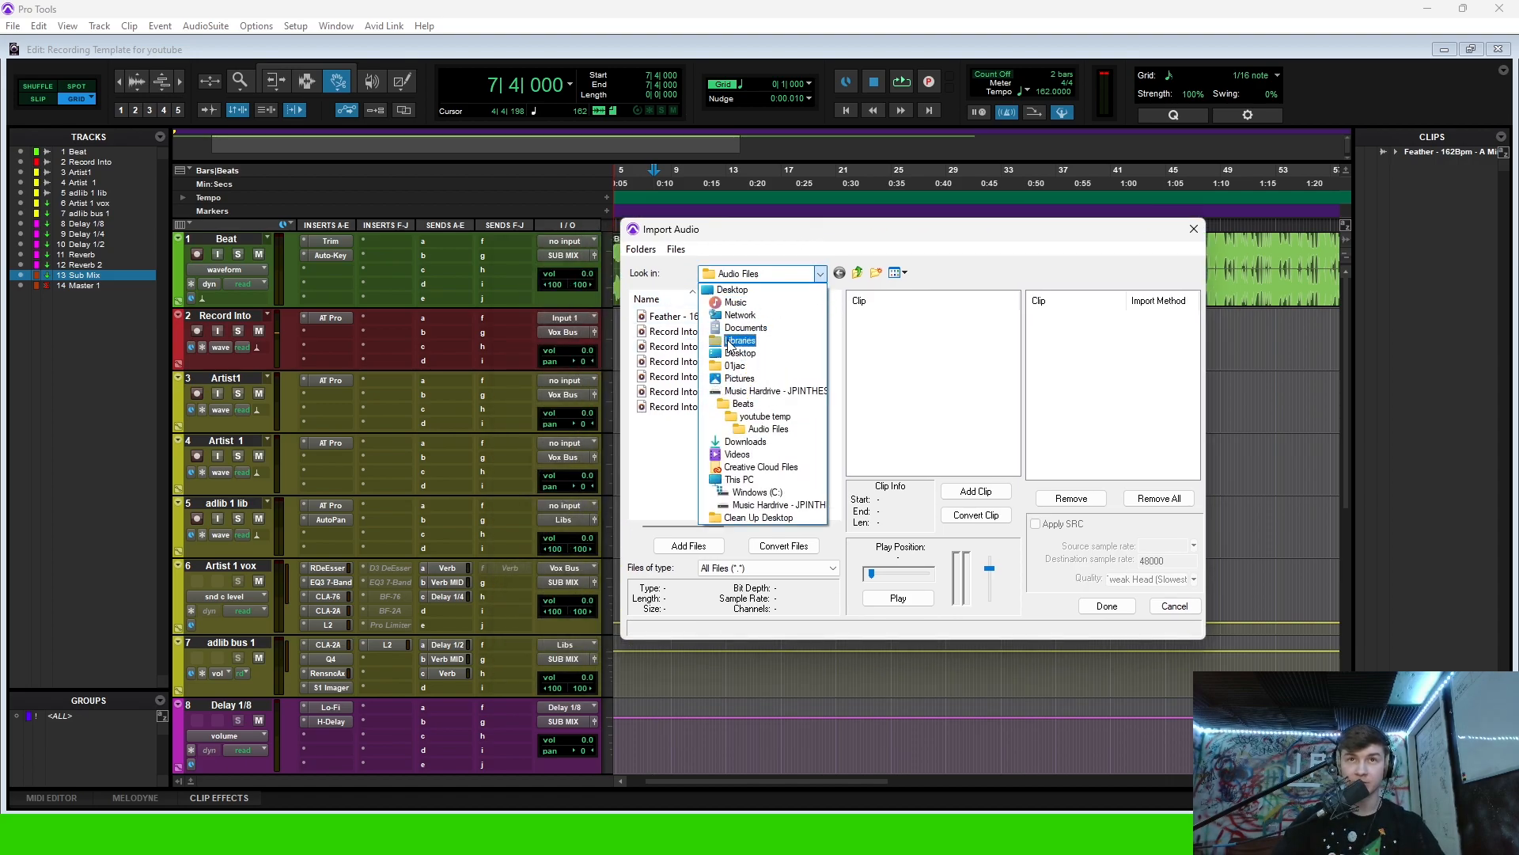
left_click(816, 259)
left_click(708, 318)
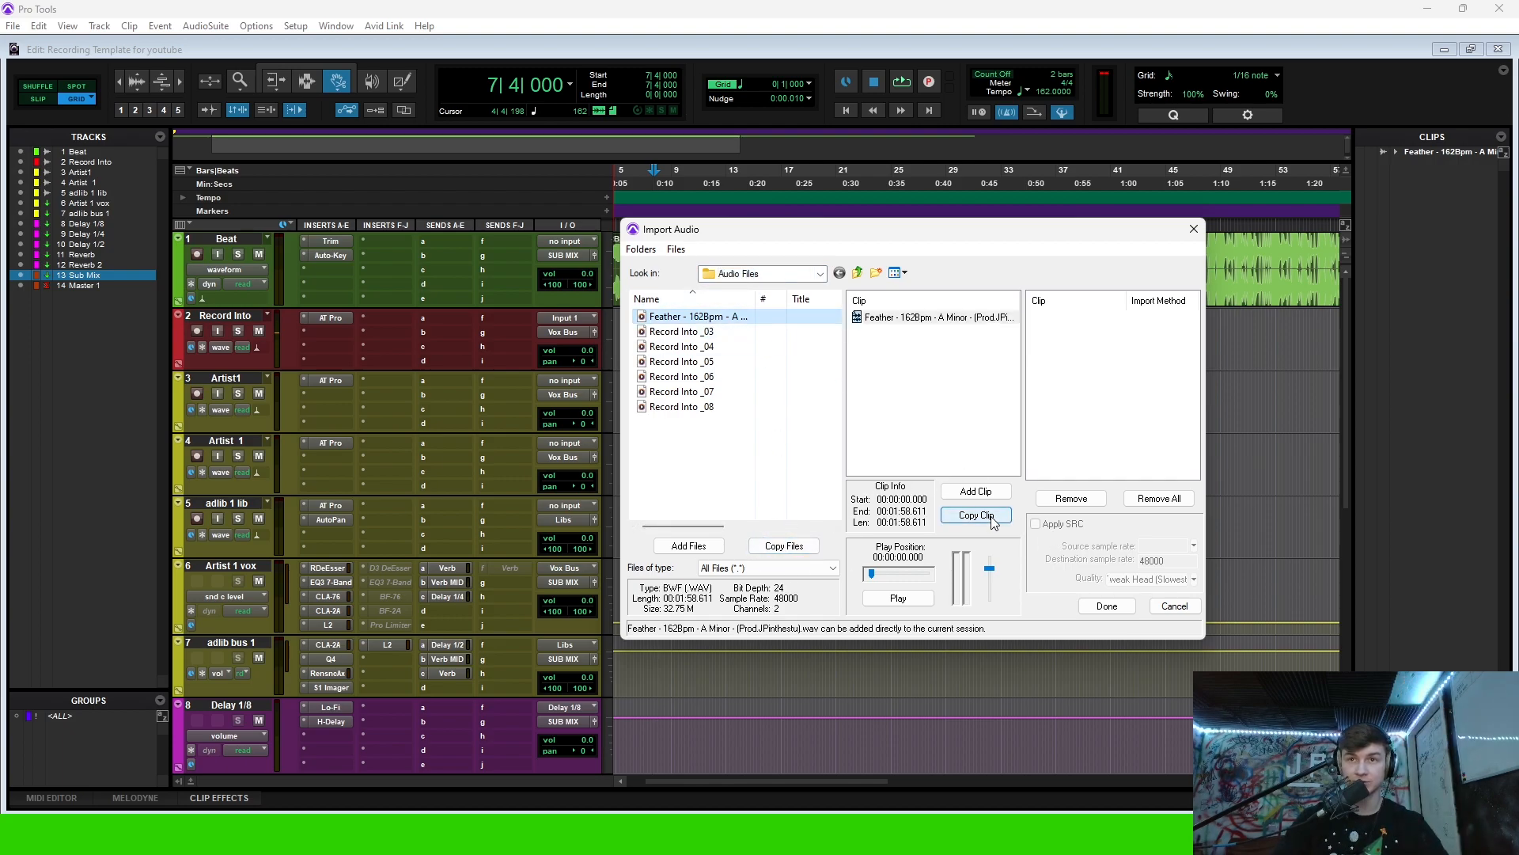
left_click(981, 516)
left_click(1108, 353)
left_click(1194, 230)
- Select the "Feather - 162Bpm - A Minor" clip and place the edit cursor at bar 9
left_click(1446, 153)
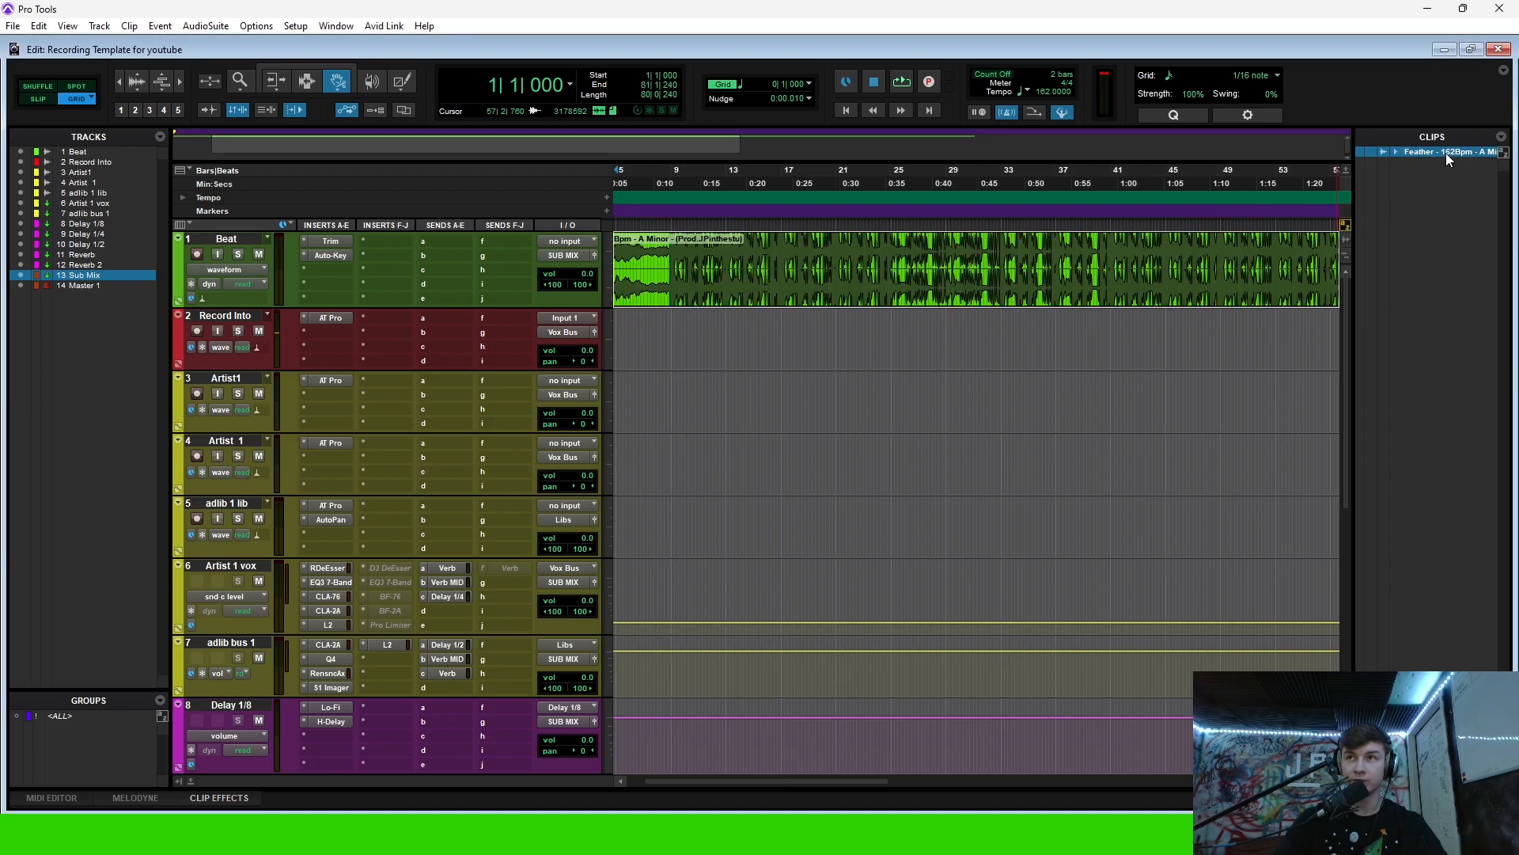
left_click_drag(854, 232, 577, 246)
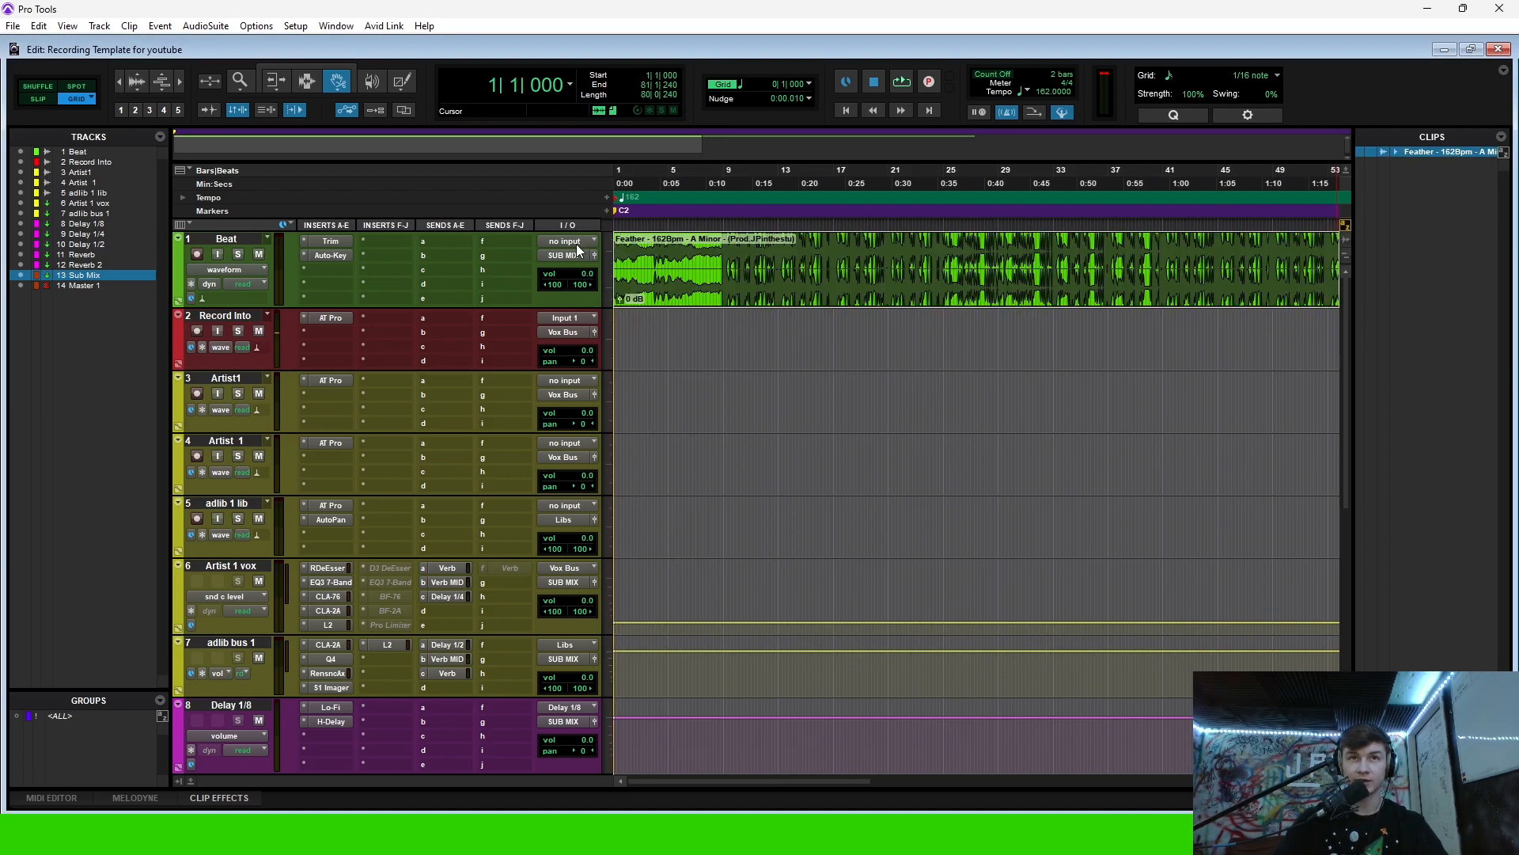
left_click(625, 176)
left_click(725, 179)
- Inspect the Trim insert on the Beat track and play the beat through Auto-Key to detect its key
left_click(326, 241)
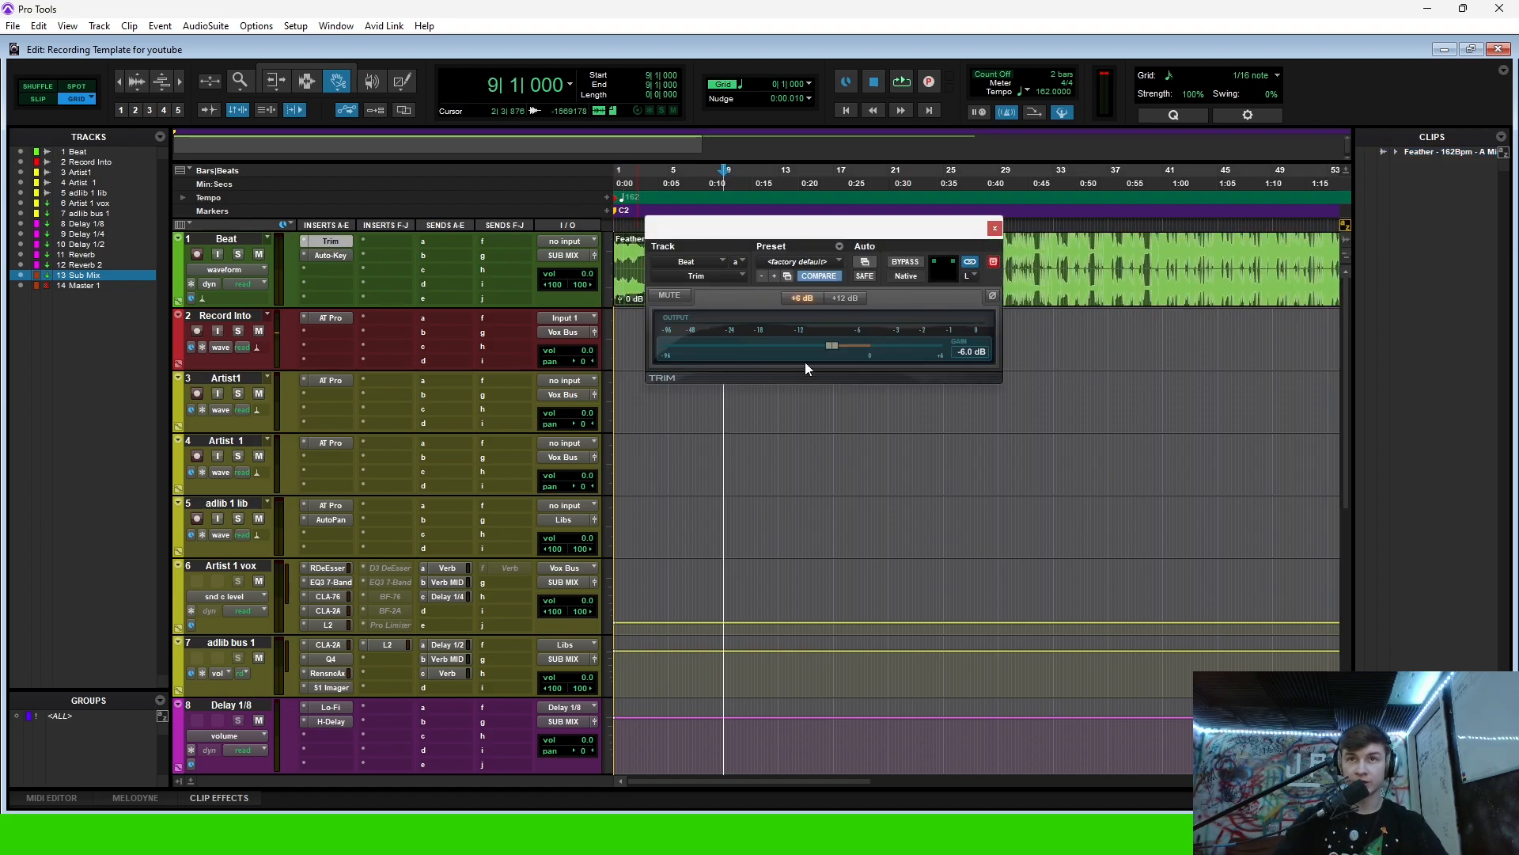
left_click(994, 229)
left_click_drag(729, 173, 658, 173)
left_click(333, 255)
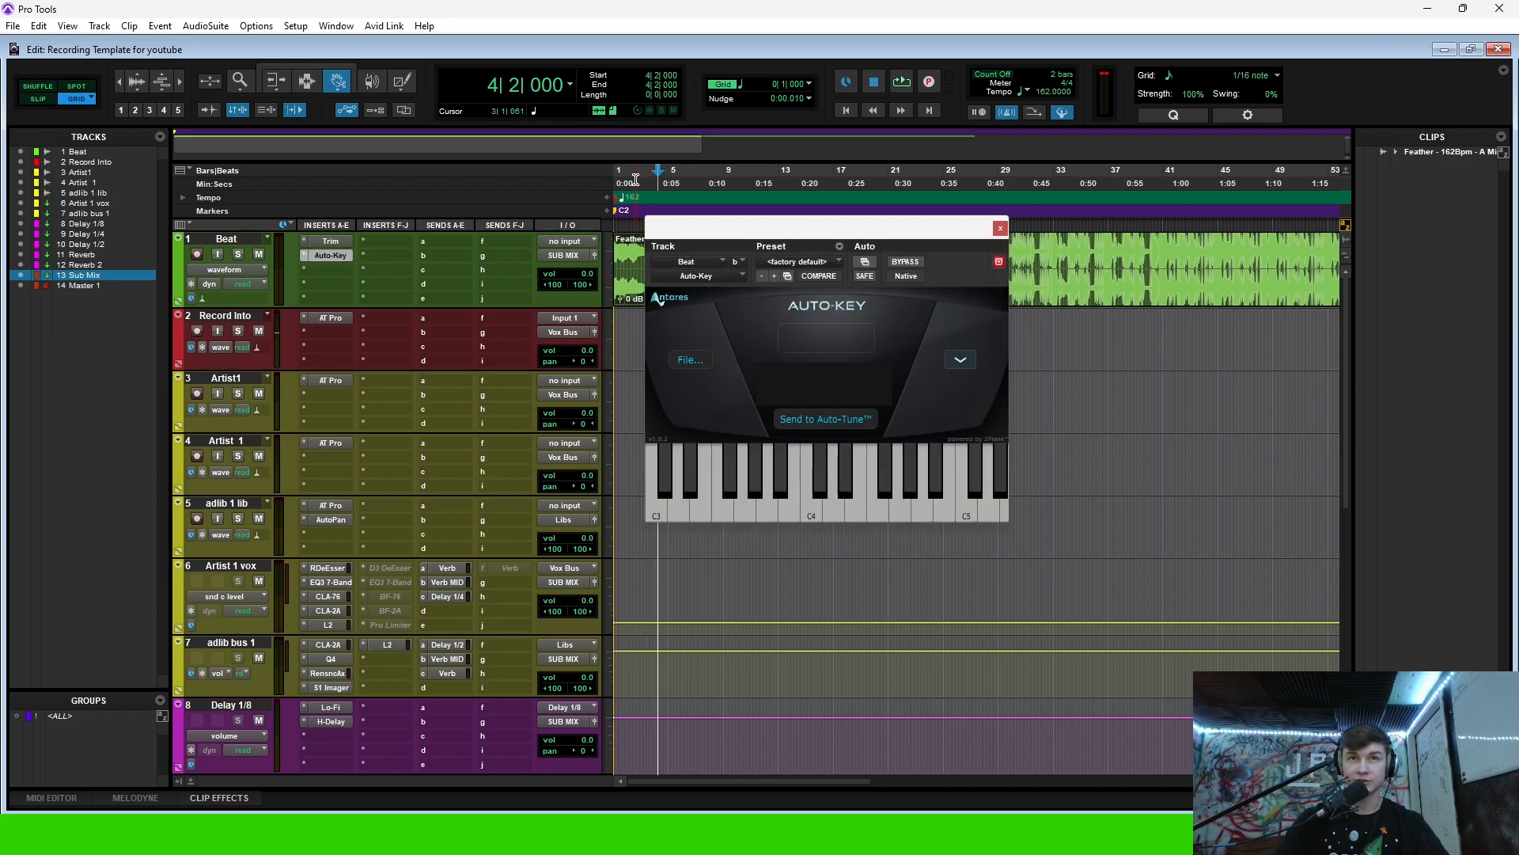
key("space")
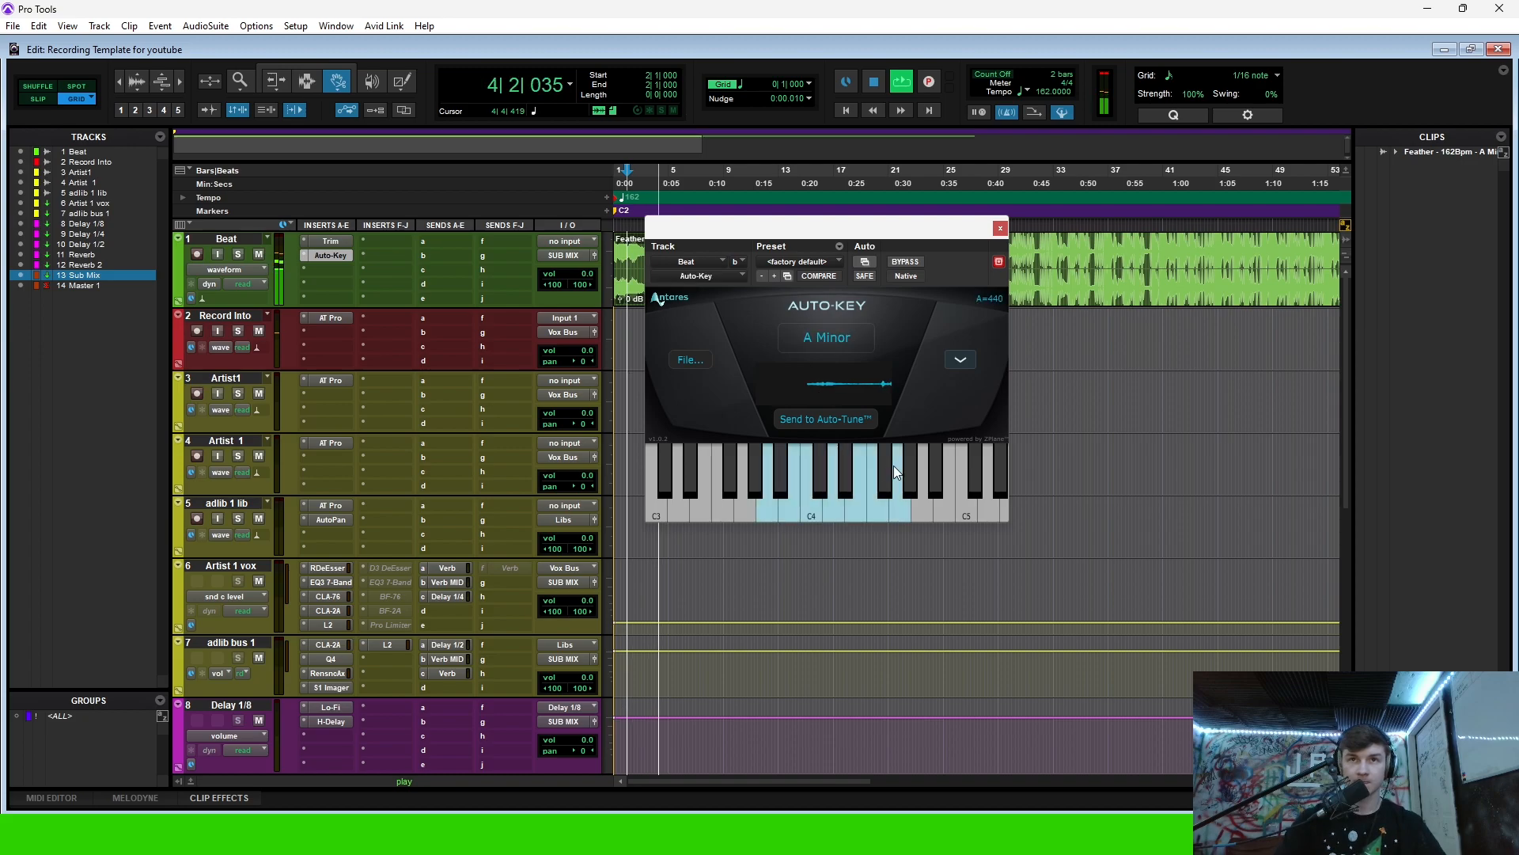
left_click(1000, 229)
key("space")
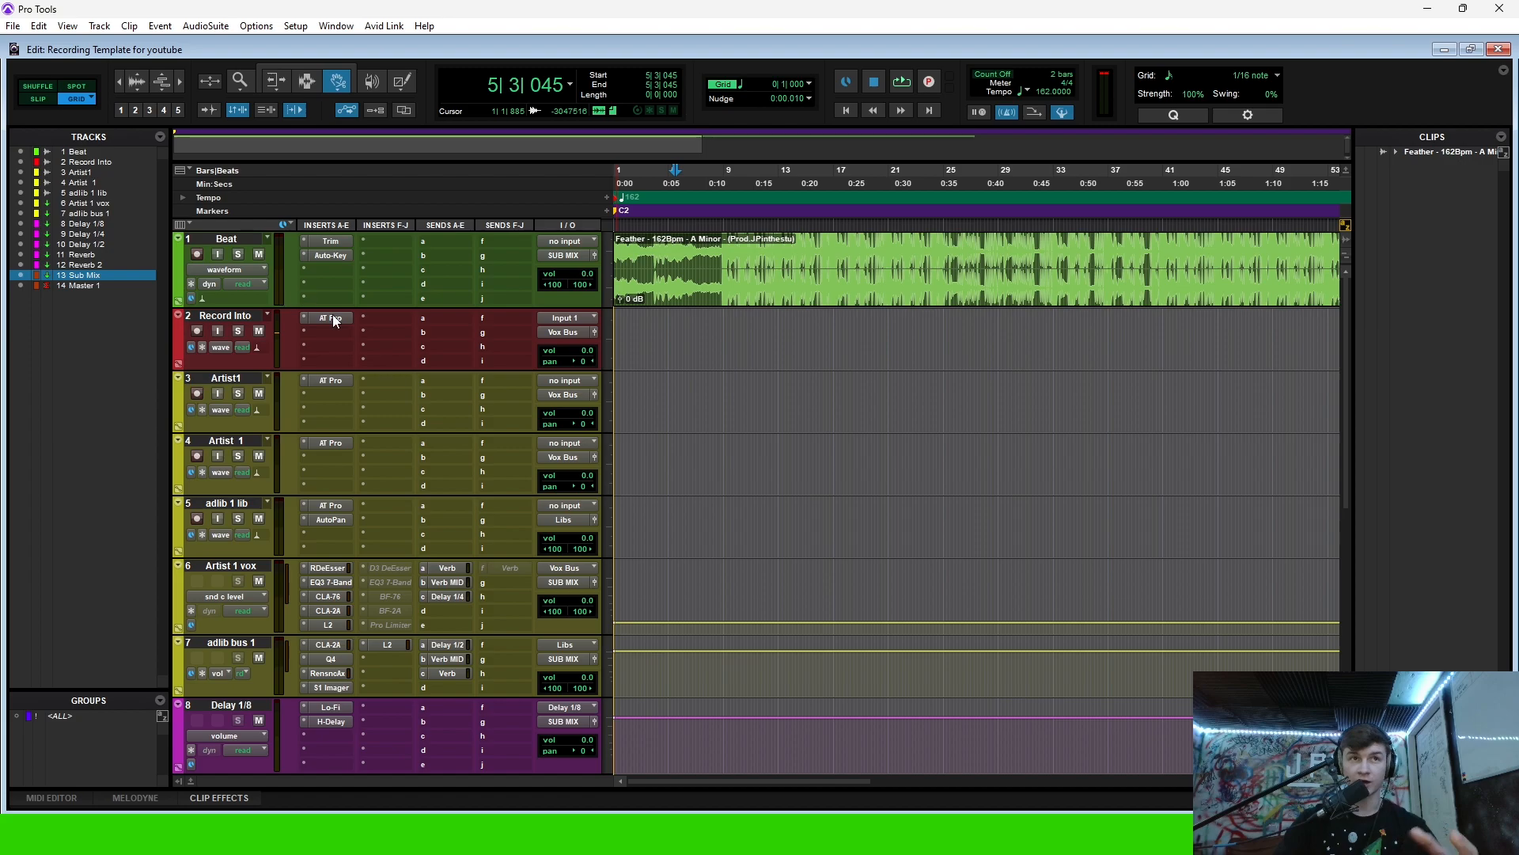
- Inspect the AT Pro insert on the Record Into track, close it, and return the edit cursor to bar 1
left_click(651, 174)
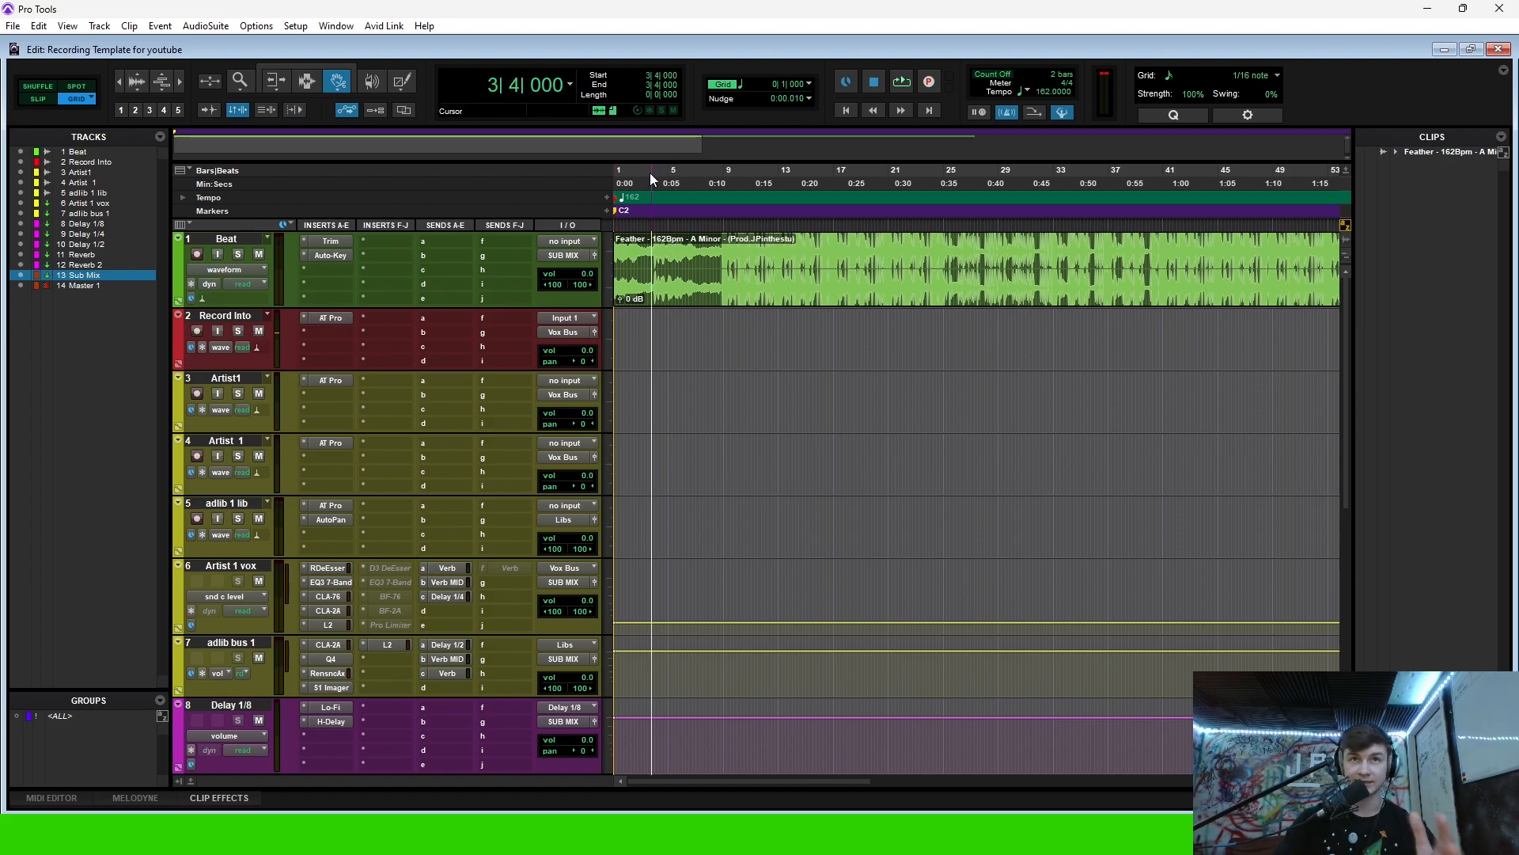
left_click(328, 318)
left_click_drag(877, 225, 559, 170)
left_click(1089, 171)
left_click(617, 173)
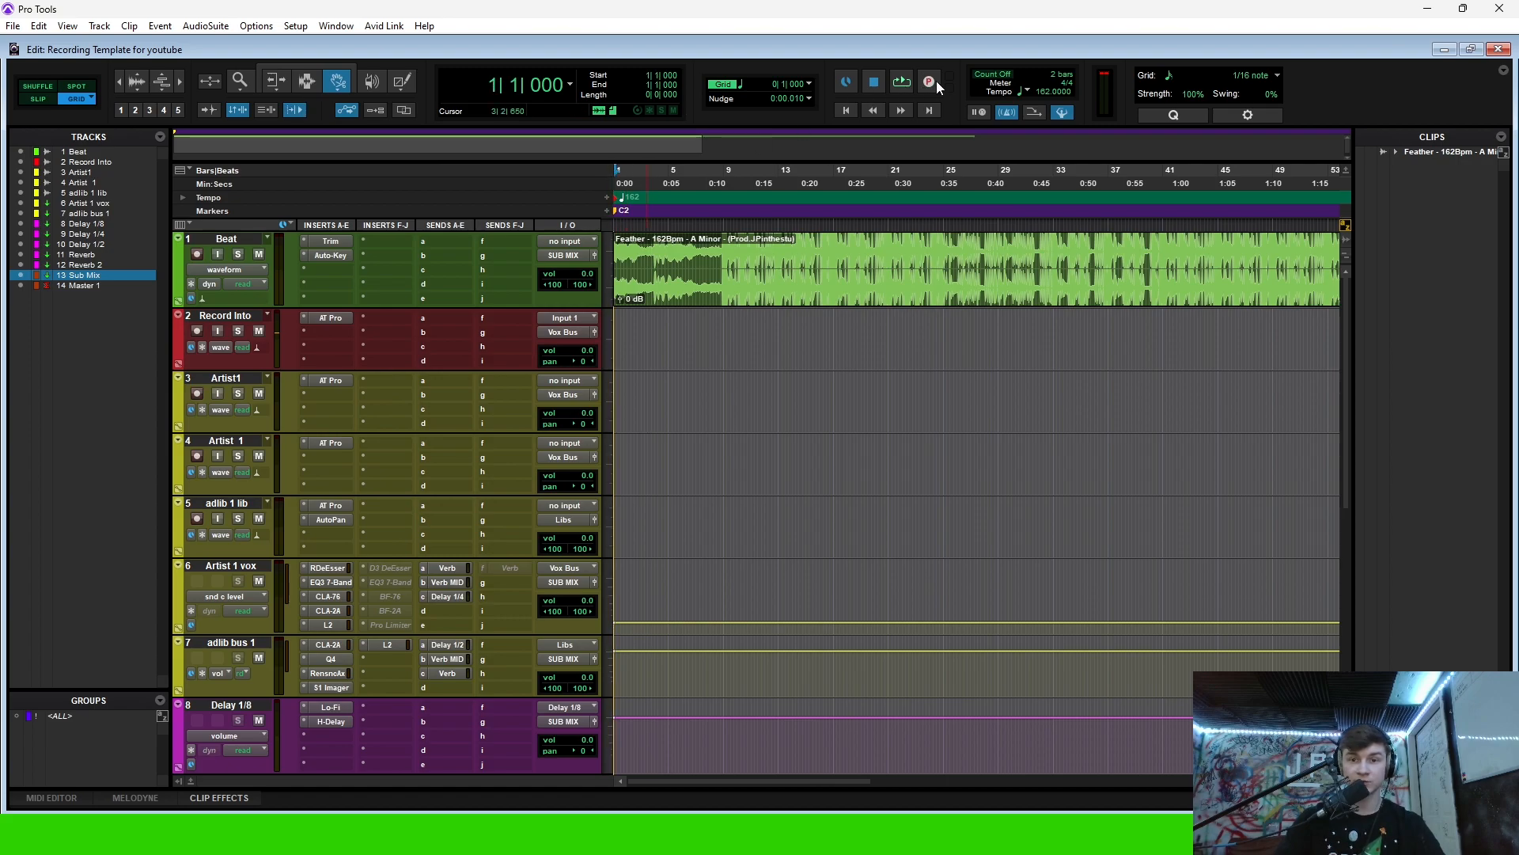
- Choose the QuickPunch record mode and record-enable the Record Into track
right_click(926, 83)
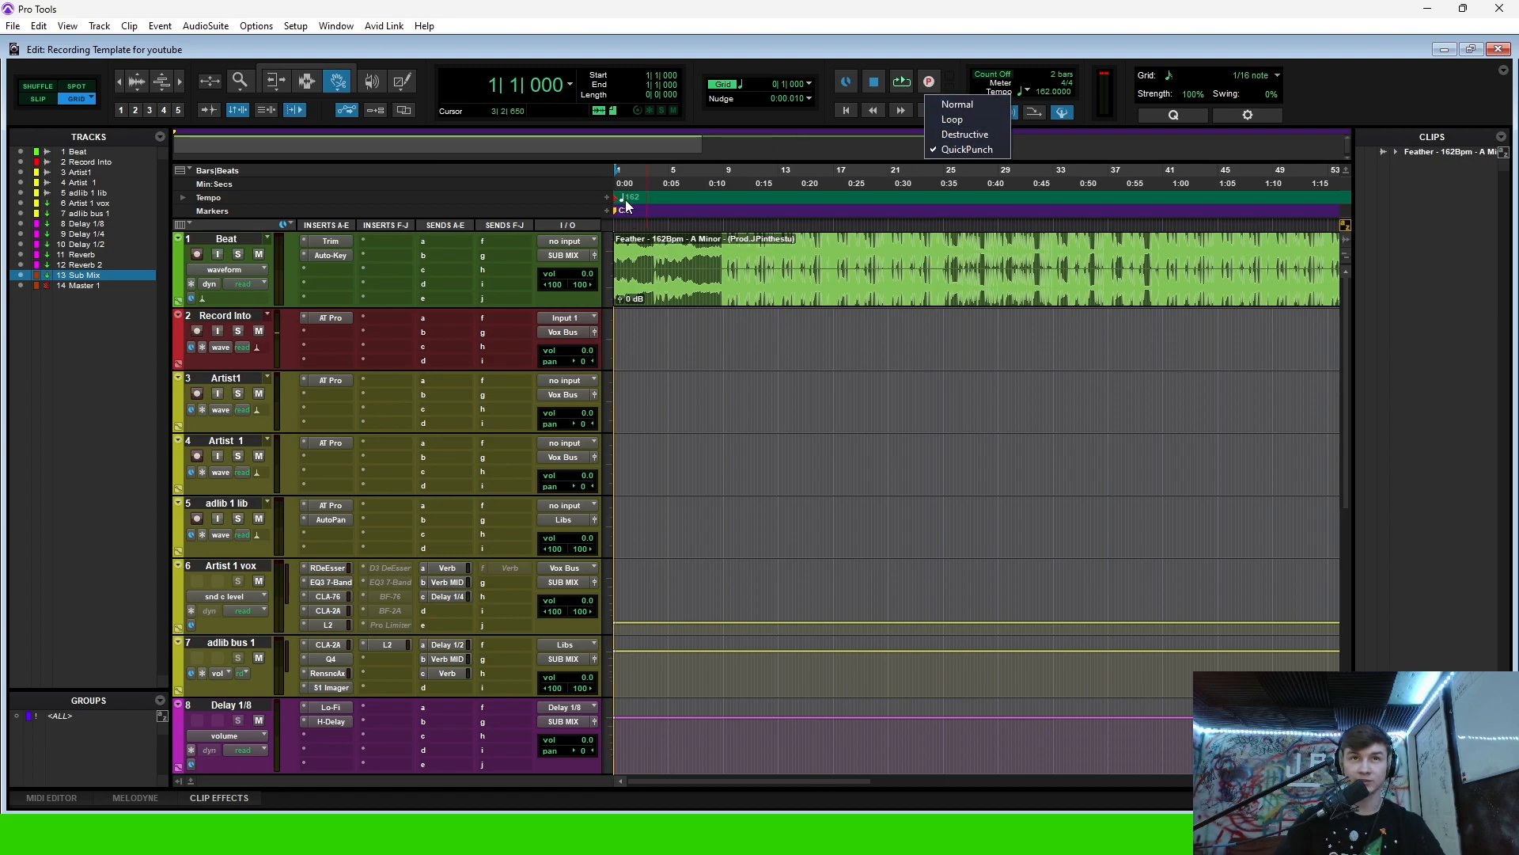
left_click(956, 150)
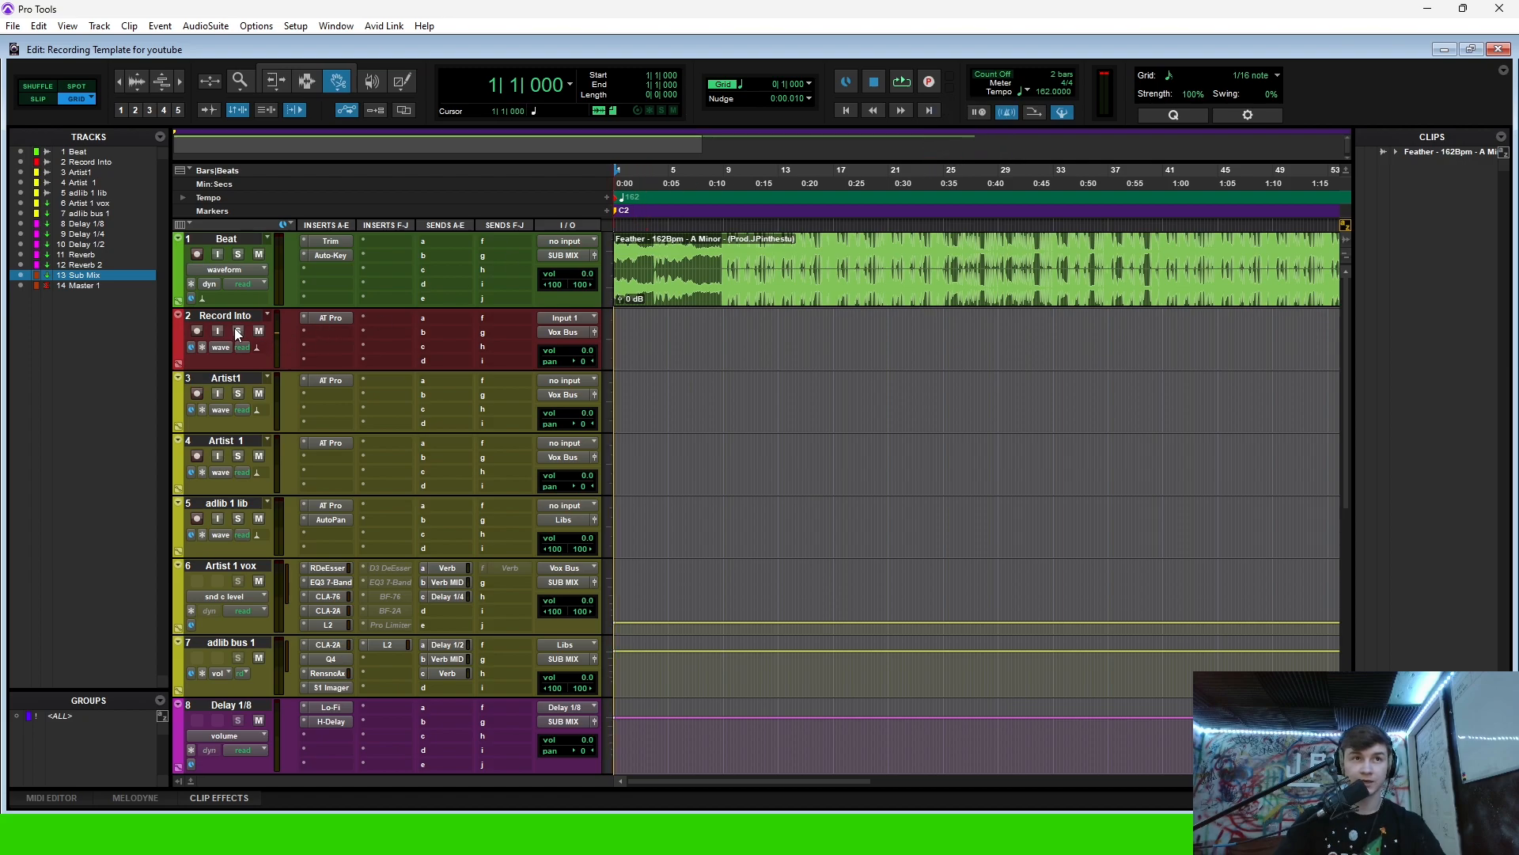
left_click(197, 331)
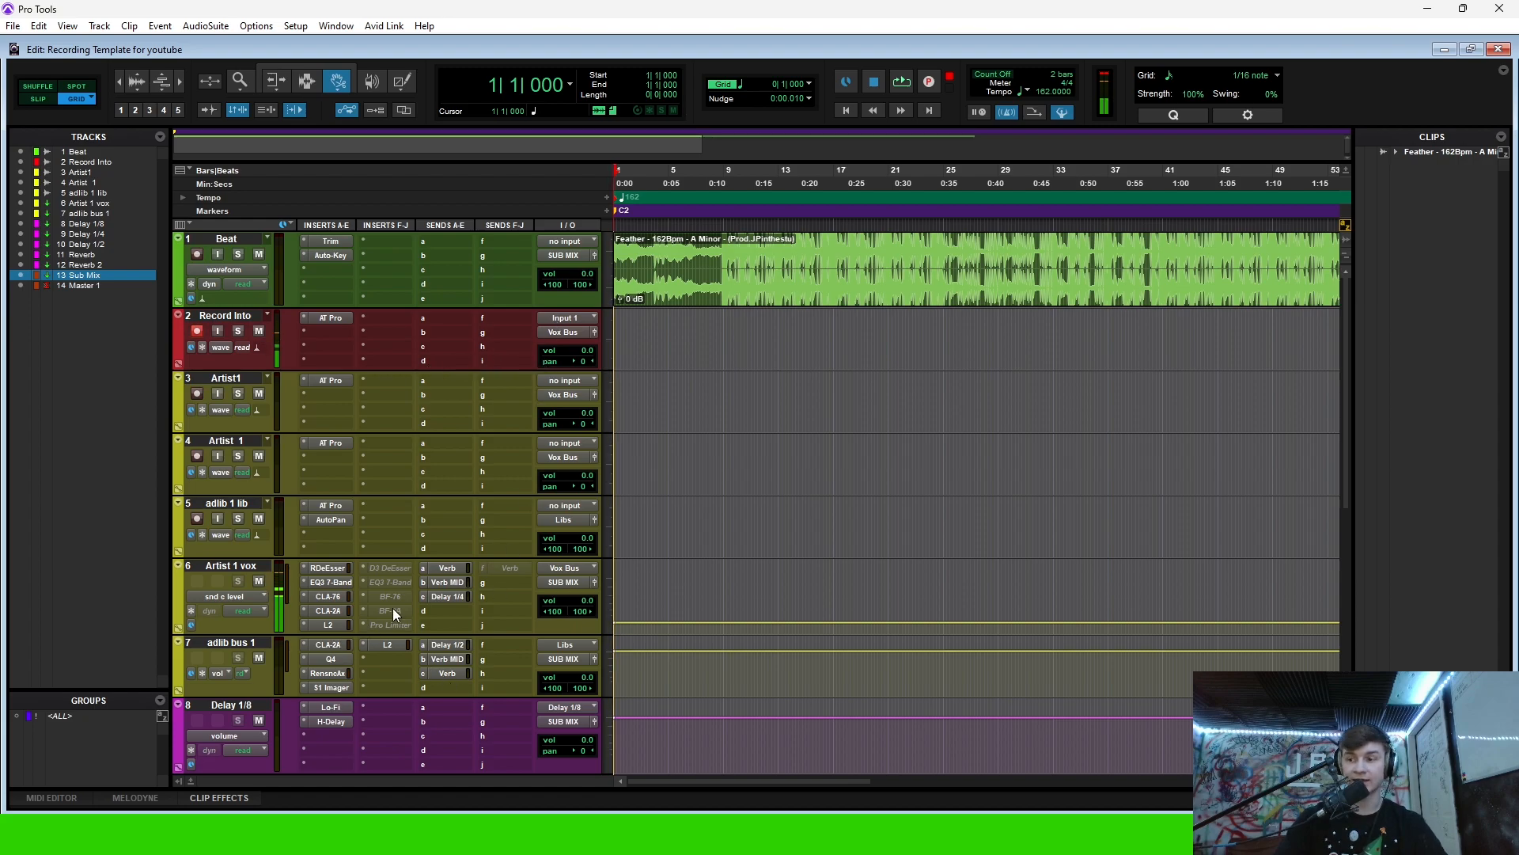
- Assign the interface's Input 1 (Mono) as the input of the Record Into track
left_click(568, 318)
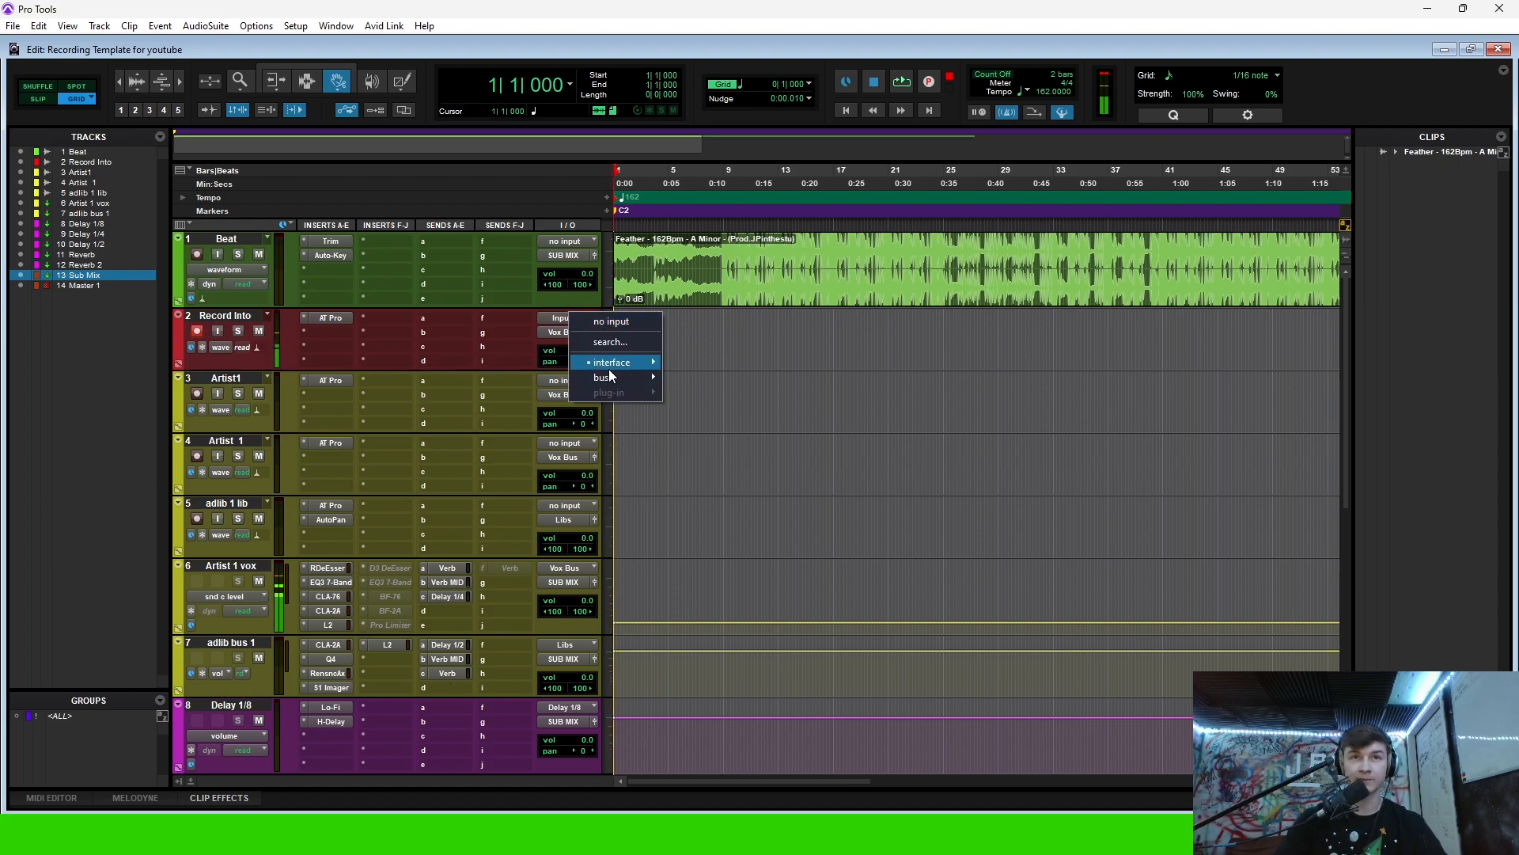
mouse_move(622, 363)
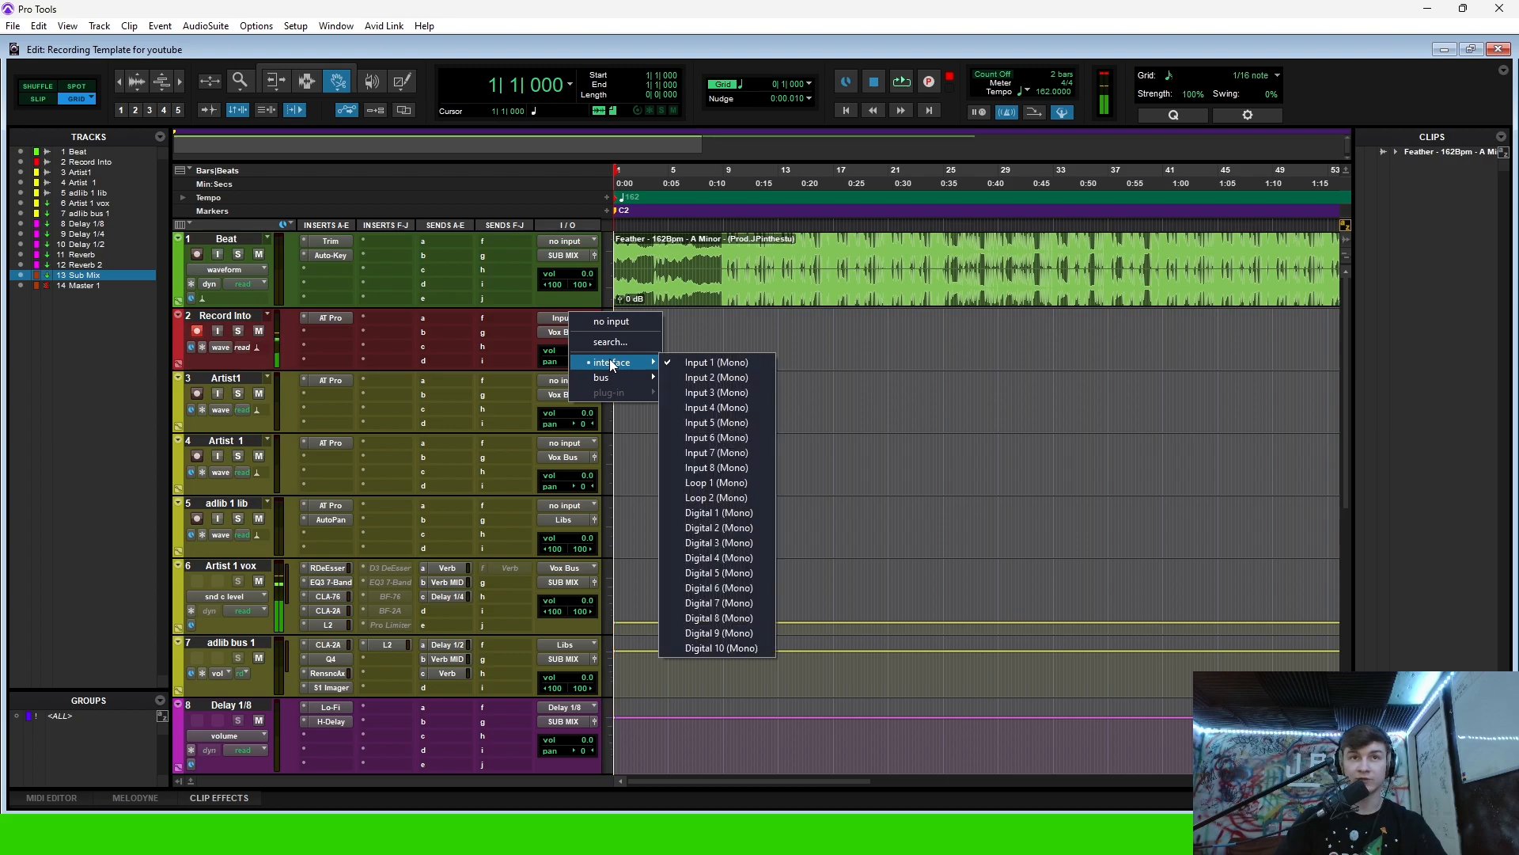
left_click(700, 361)
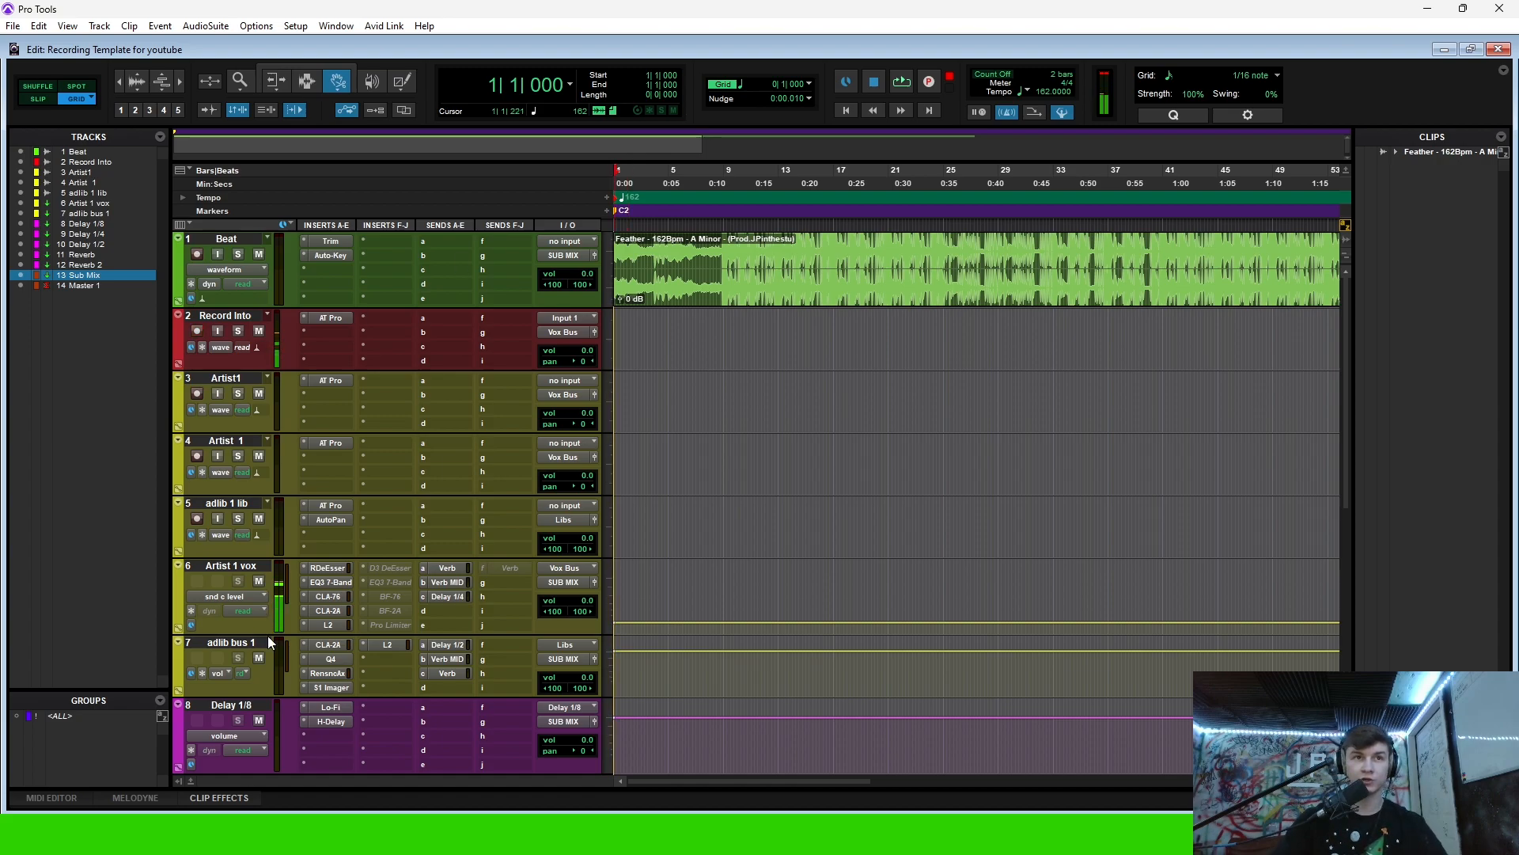
- Record a vocal take on the Record Into track up to about bar 25 and move the clip to the Artist1 track
key("ctrl+space")
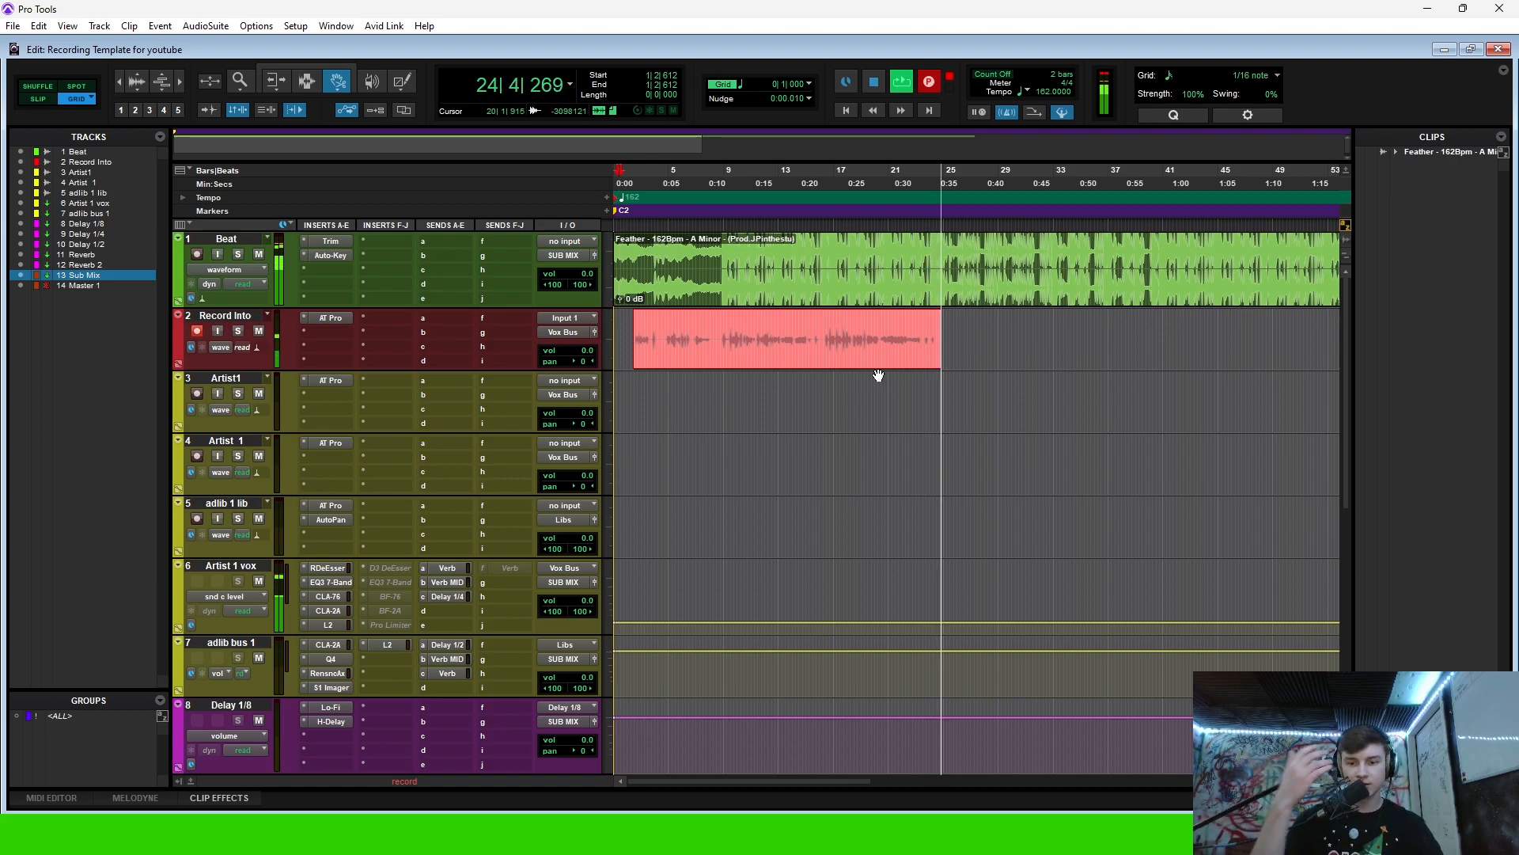
key("space")
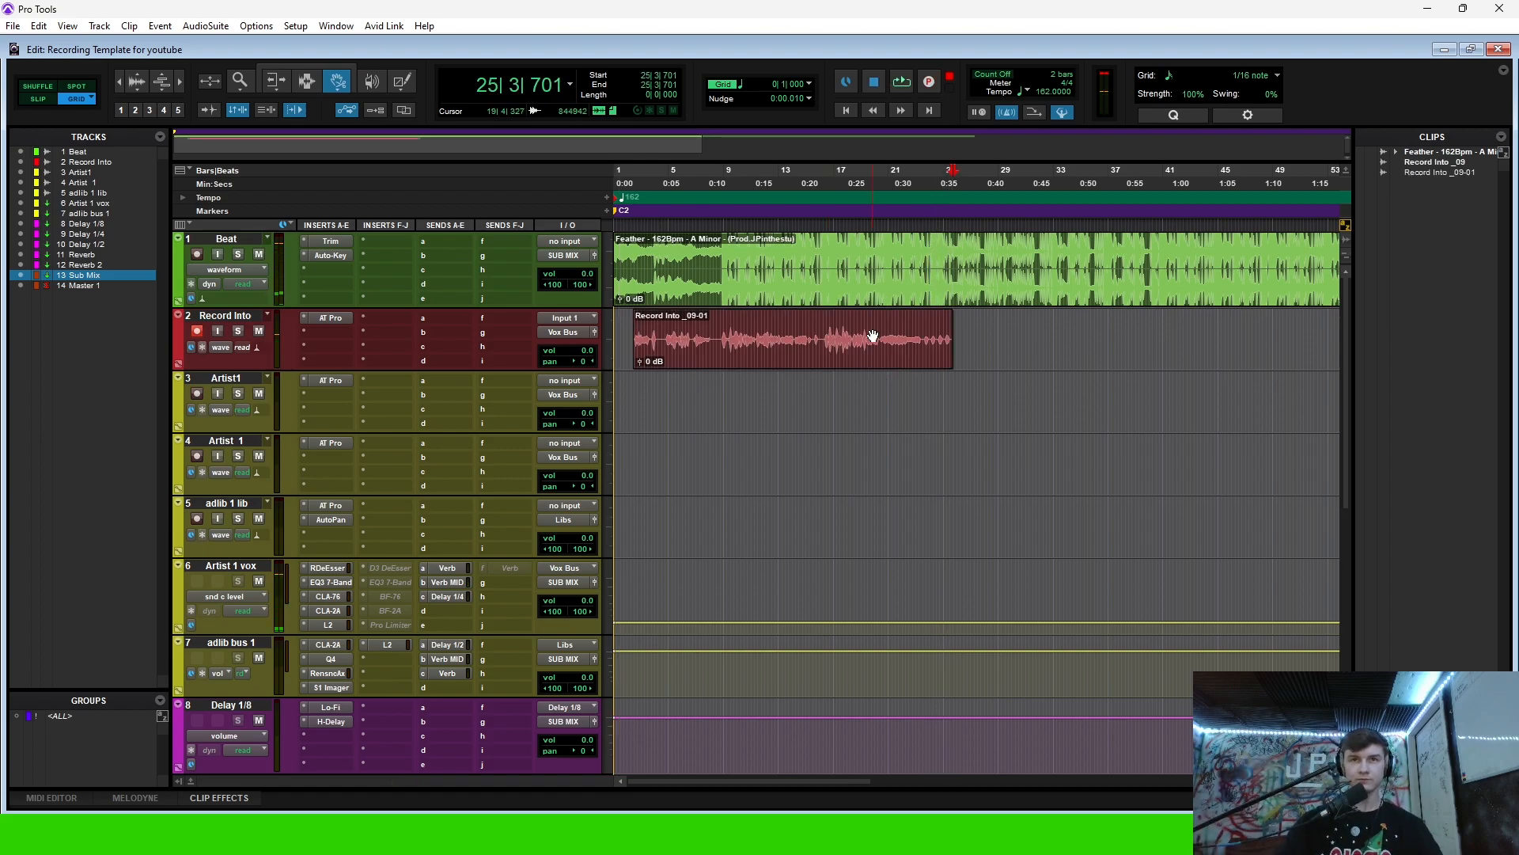
left_click_drag(753, 360, 752, 412)
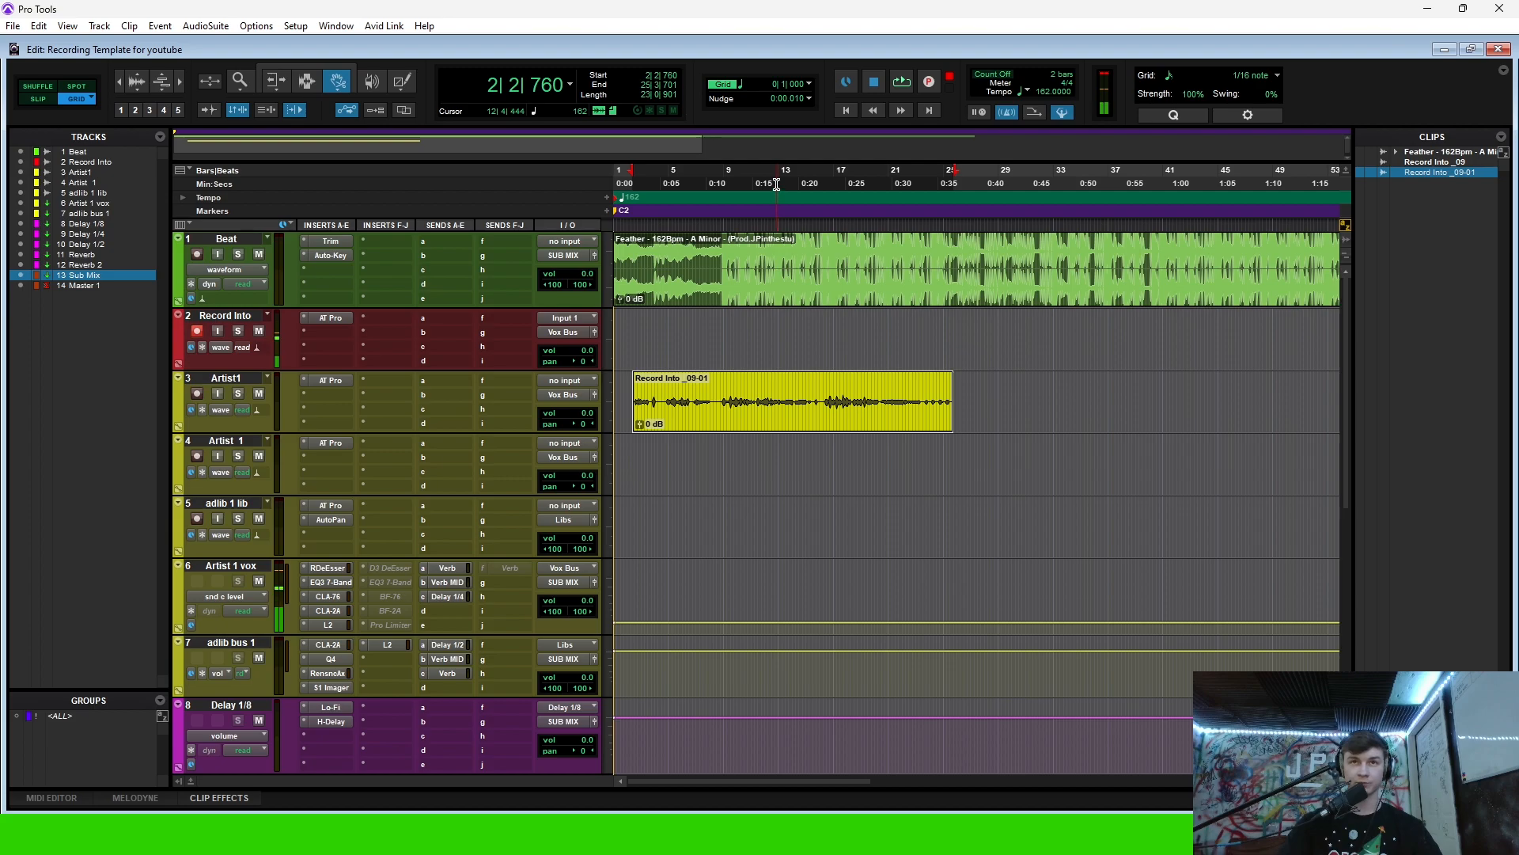
- Punch in an overlapping take on the Record Into track, starting playback at bar 23, and move the clip to the Artist 1 track
left_click(837, 181)
left_click(903, 183)
left_click(928, 187)
left_click(917, 178)
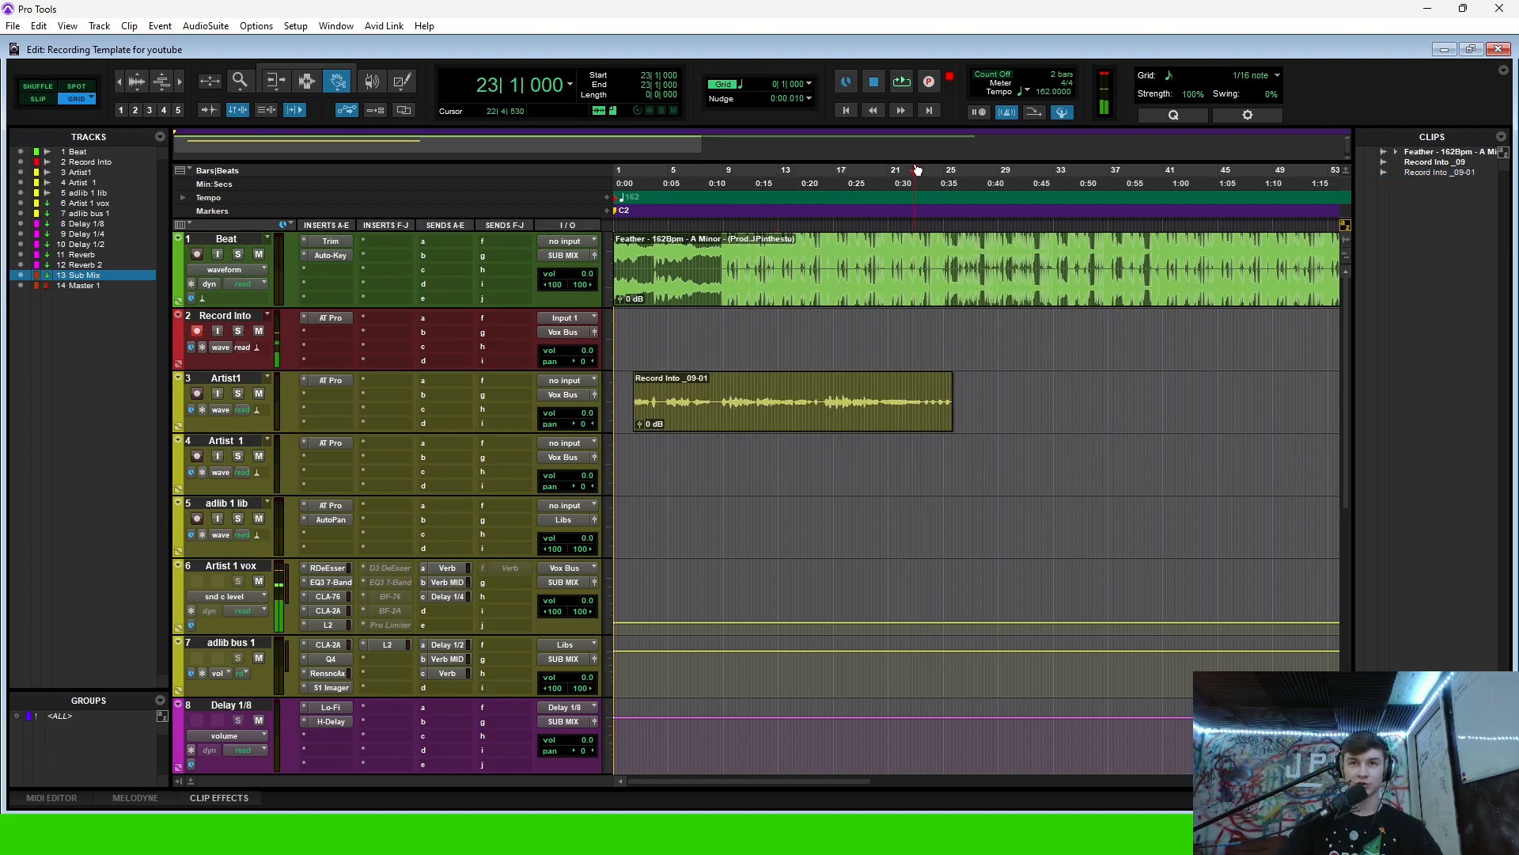
key("space")
left_click(929, 84)
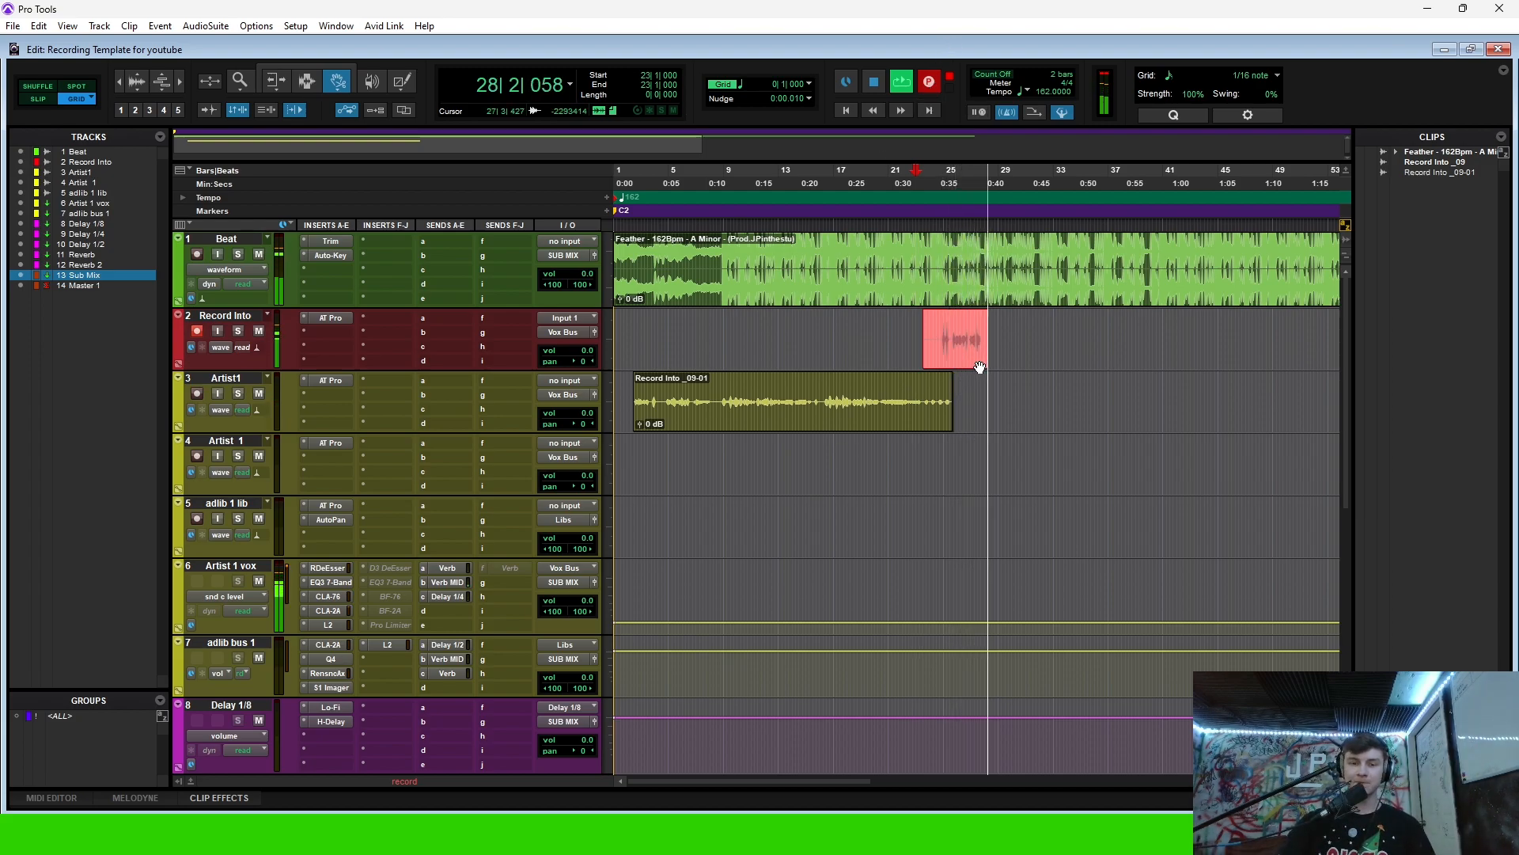
key("space")
left_click_drag(962, 340, 977, 459)
- Record a third take of about four bars from around bar 28 and move the clip to the Artist1 track
left_click(931, 82)
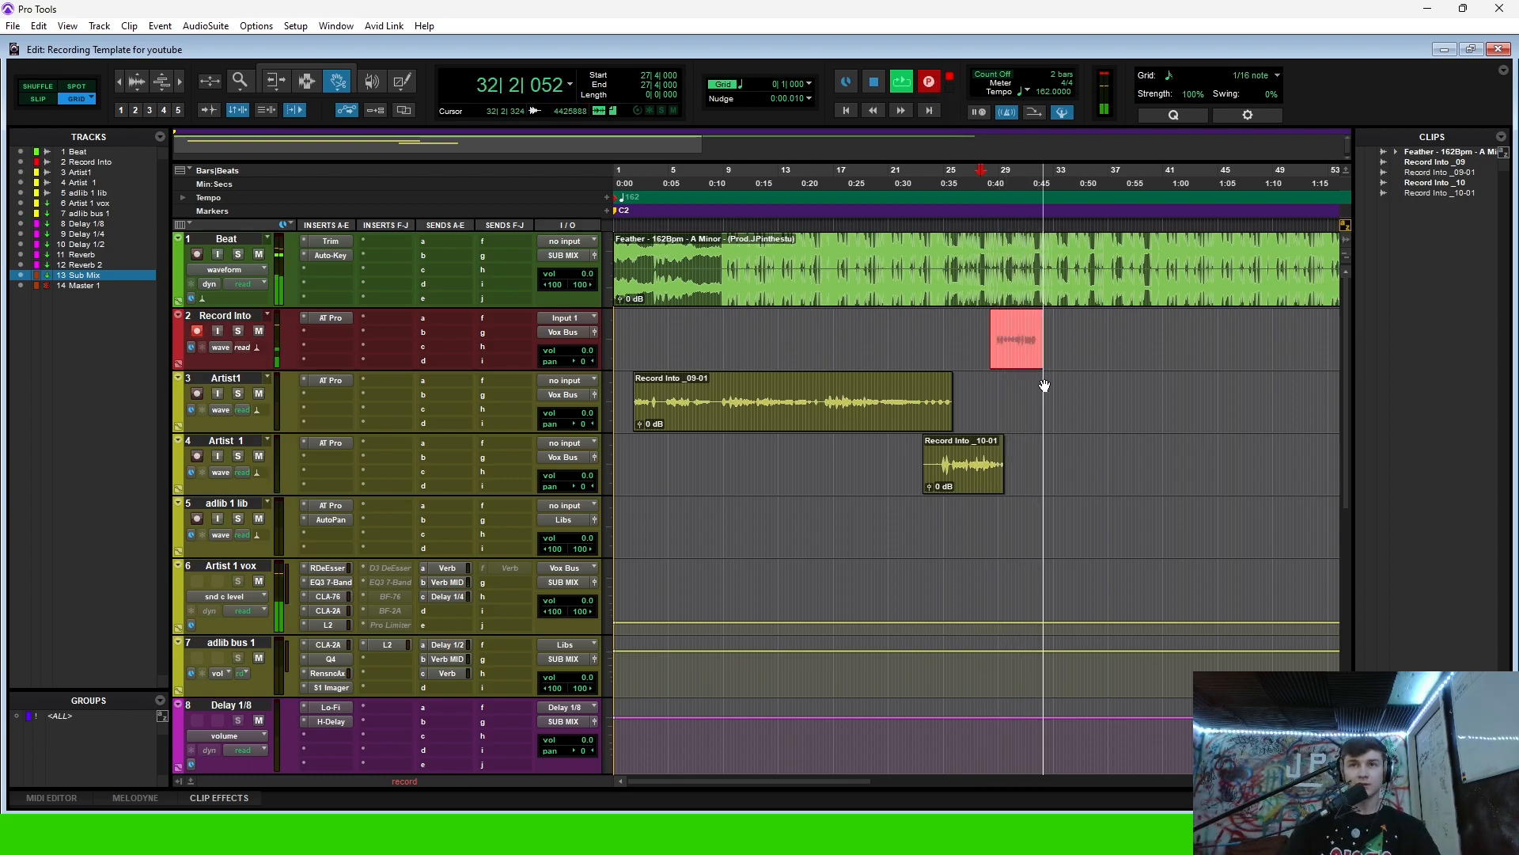
key("space")
left_click_drag(1033, 355, 1032, 399)
left_click(1016, 172)
left_click_drag(1016, 172, 896, 176)
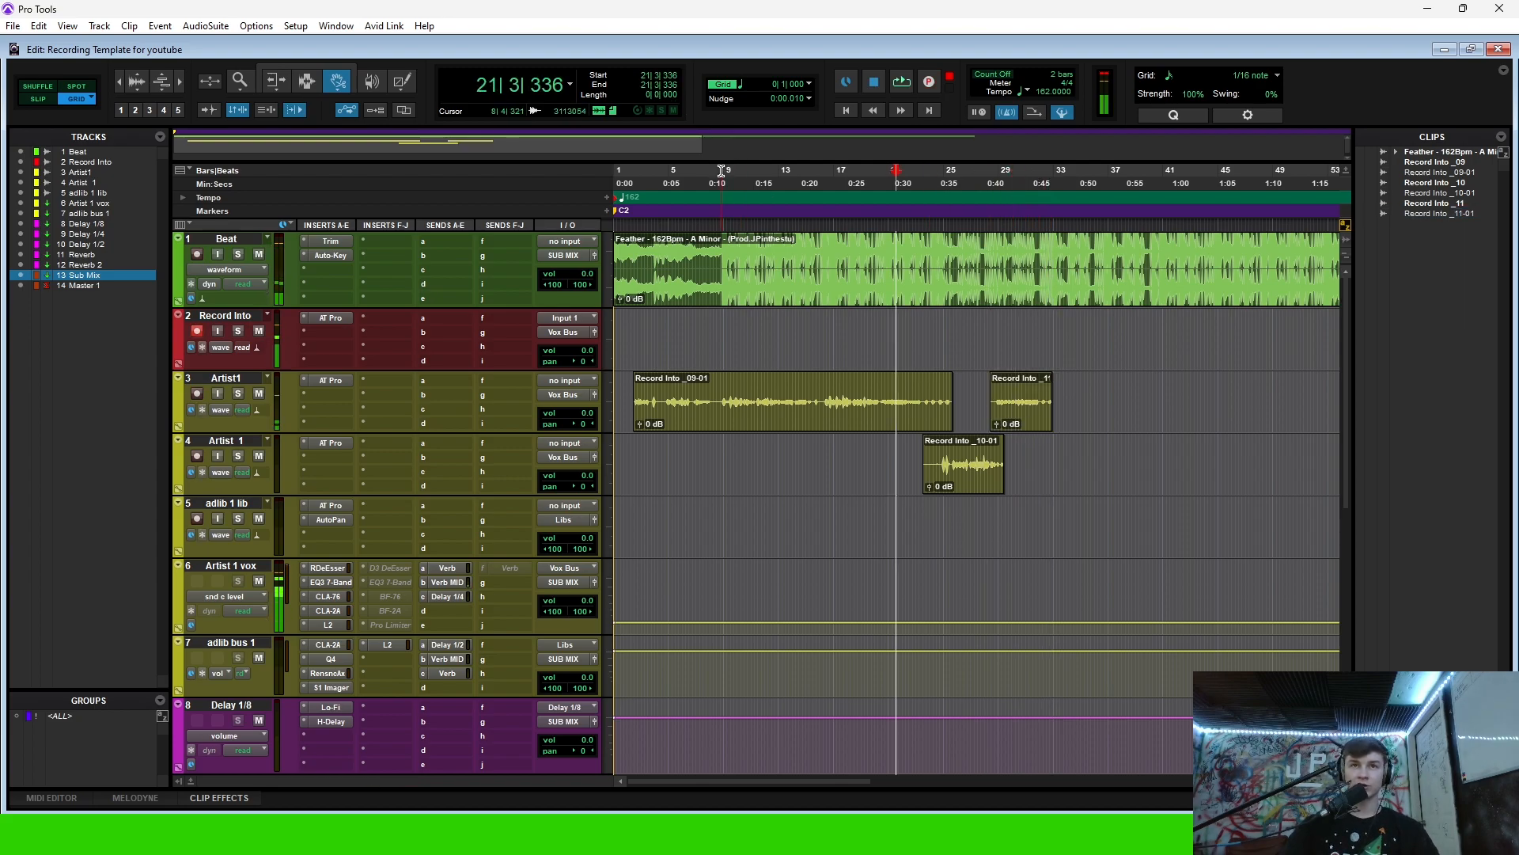
left_click(735, 387)
left_click(236, 441)
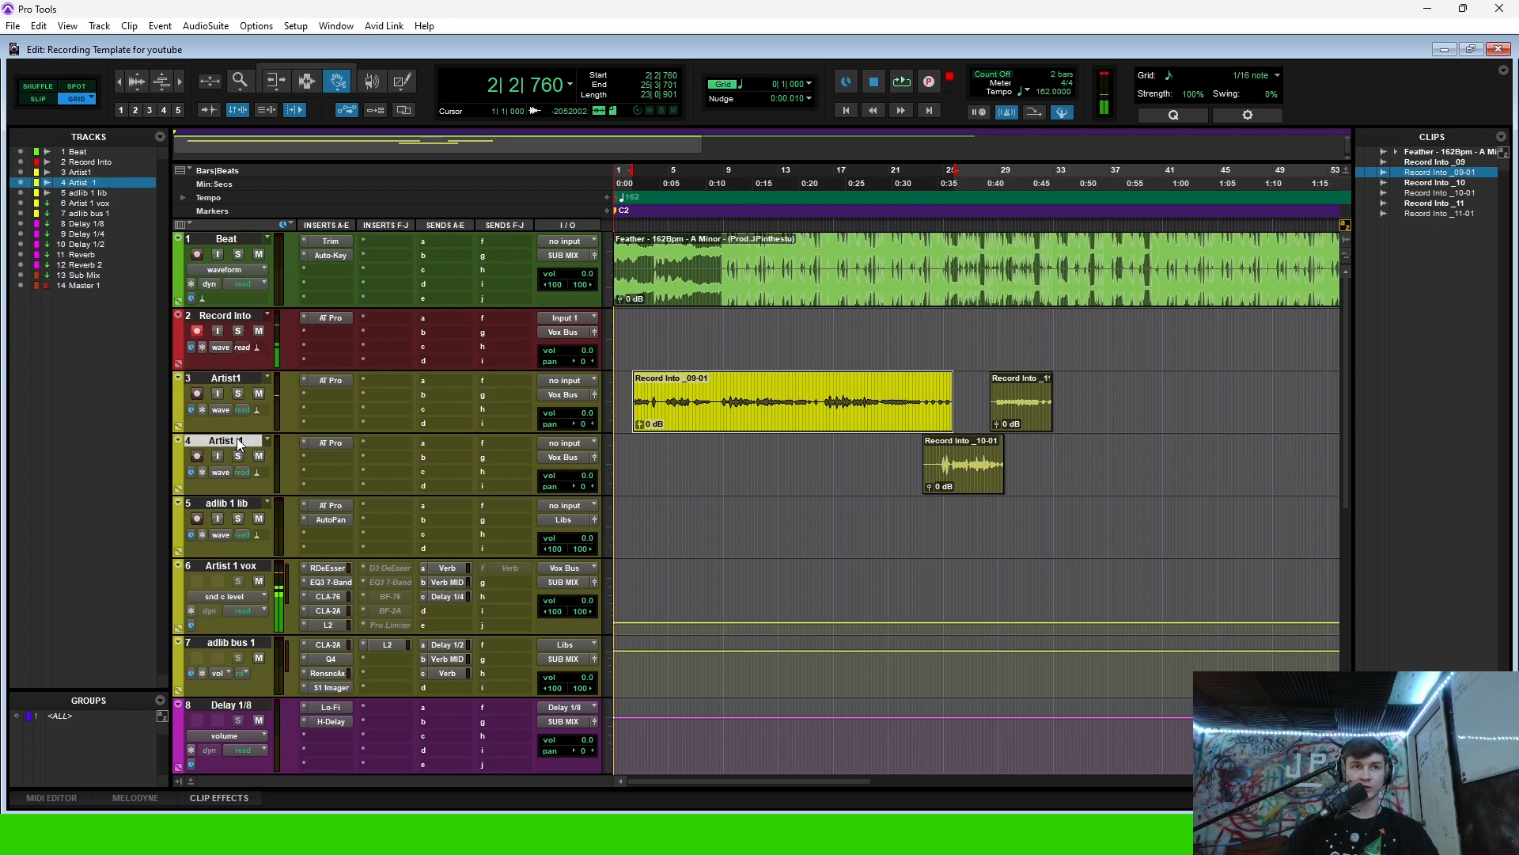
- Record an adlib take on the Record Into track from 8|4|000 and move the clip to the adlib 1 lib track
left_click(720, 174)
left_click(929, 81)
key("space")
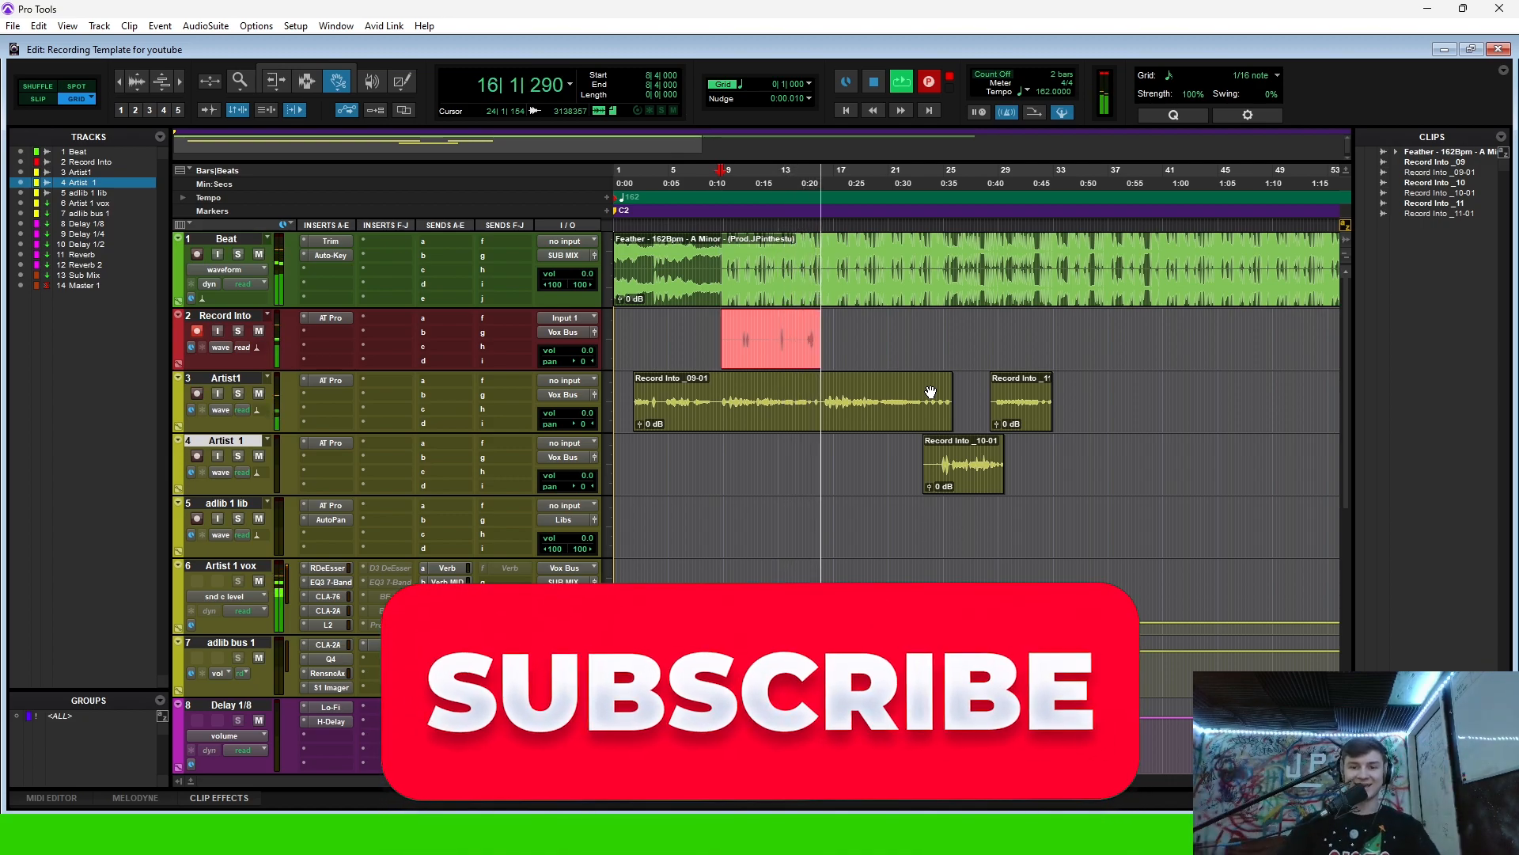
key("space")
left_click_drag(782, 359, 777, 523)
left_click(736, 175)
left_click(718, 174)
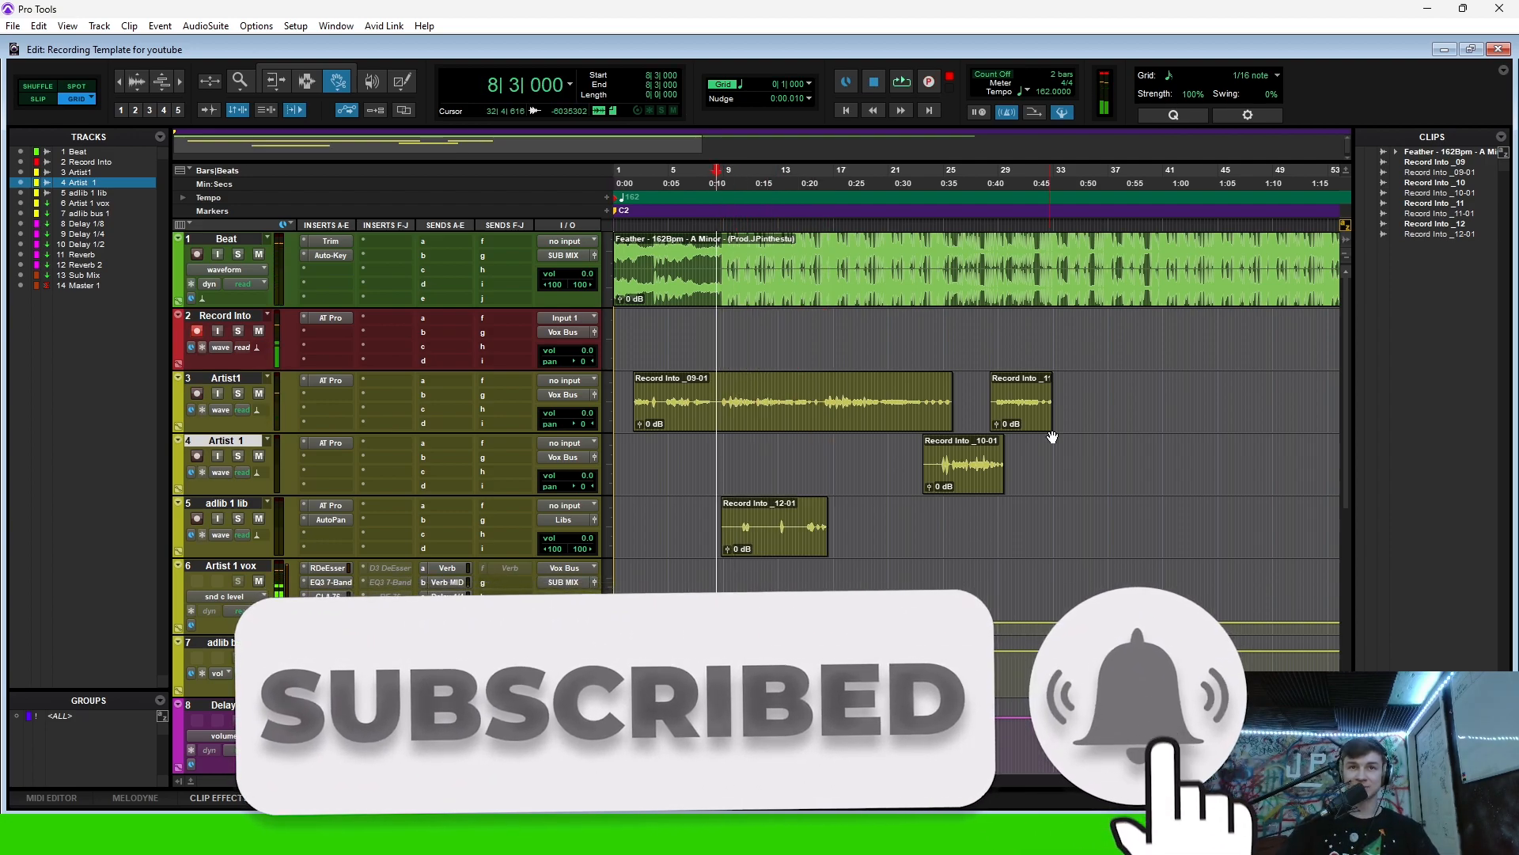
left_click(727, 173)
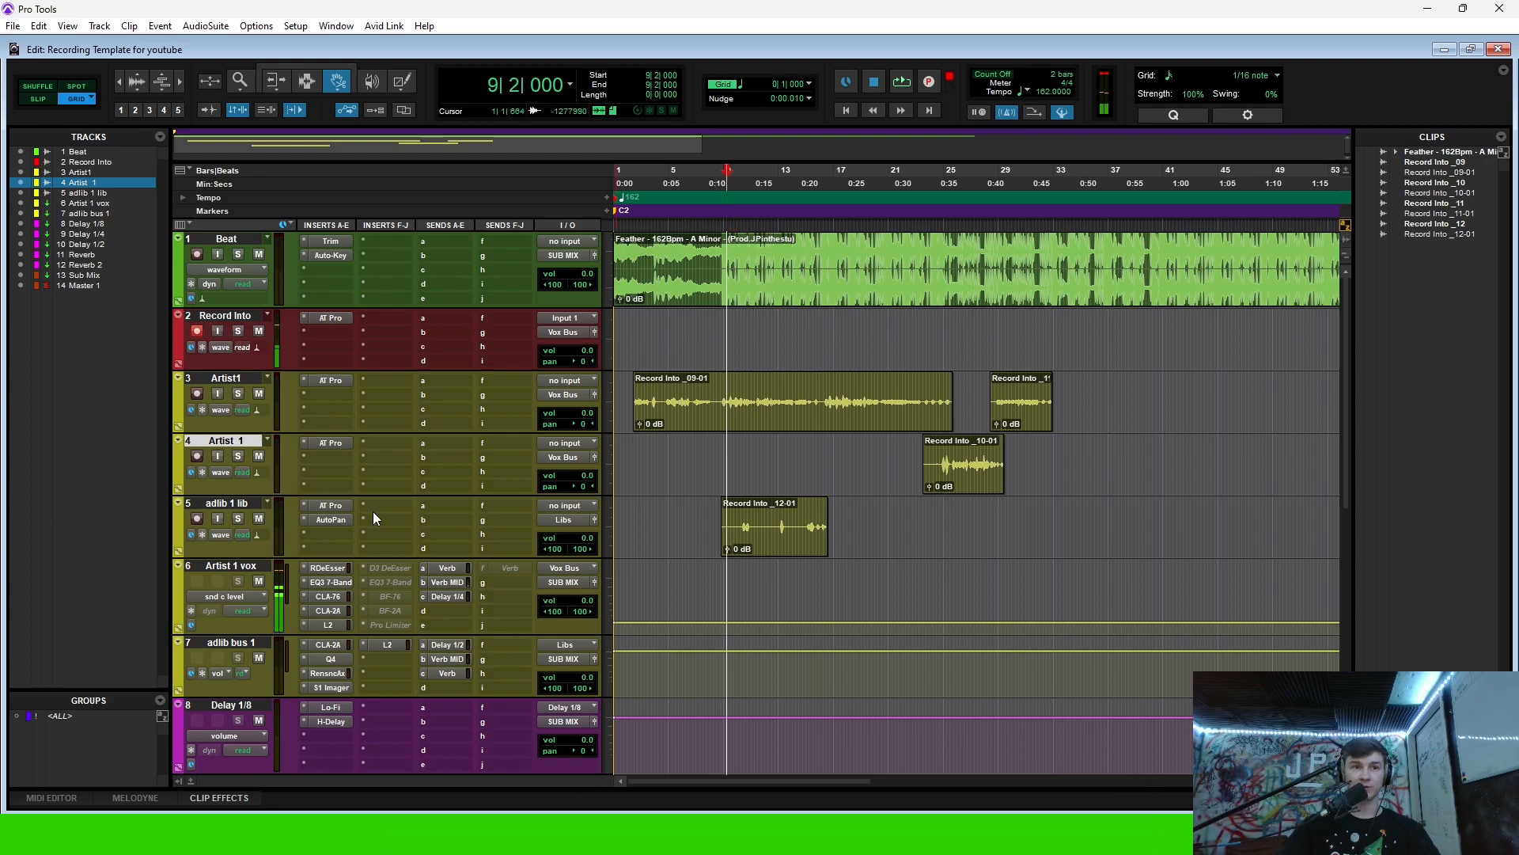
- Open the RDeEsser insert on the Artist 1 vox track and lower its threshold to about -55.6
left_click(330, 569)
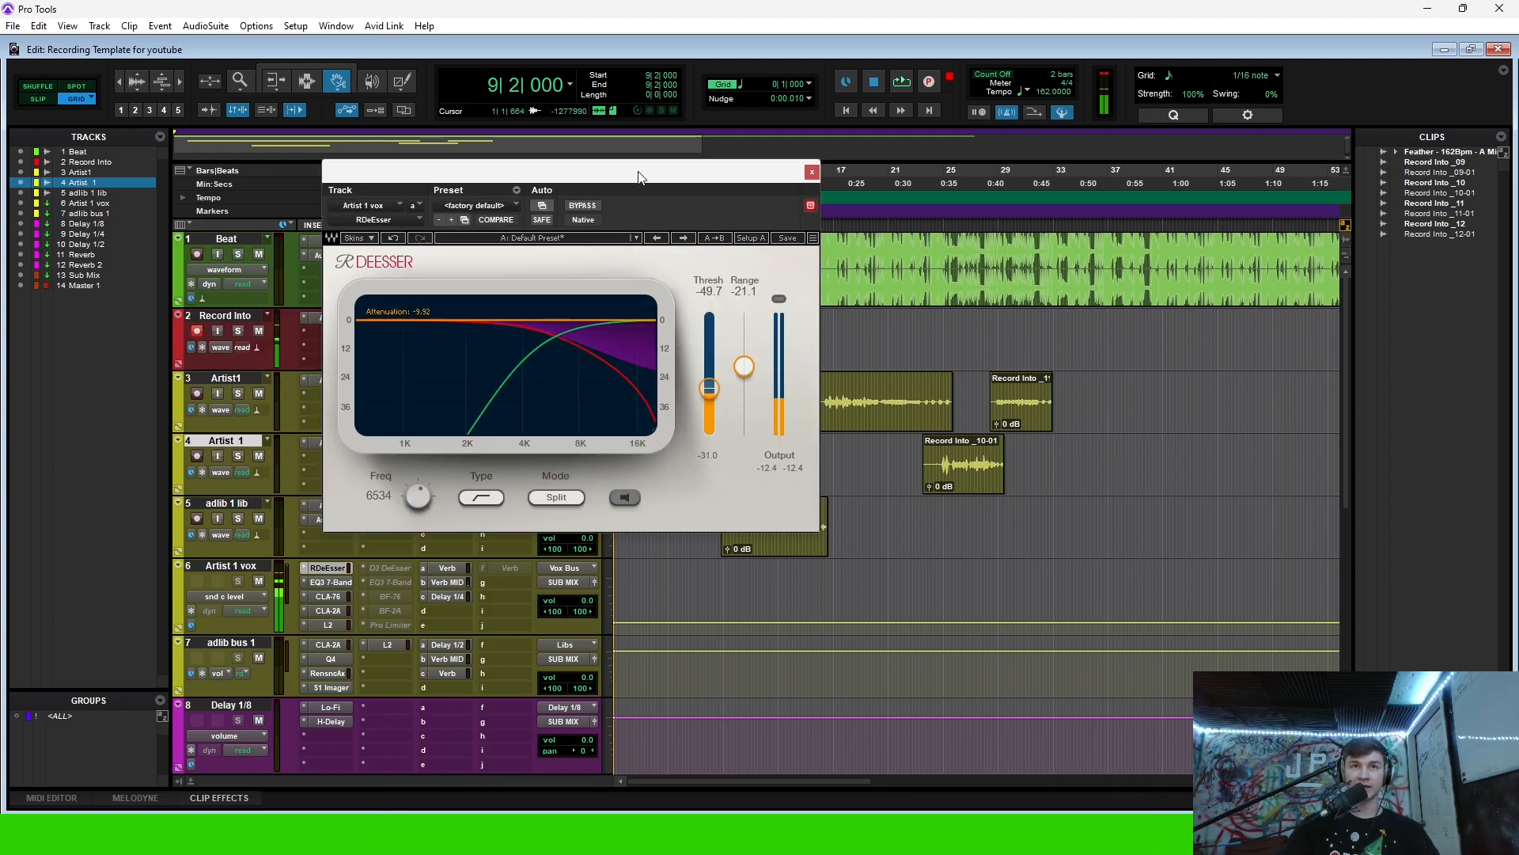
left_click_drag(637, 176, 674, 185)
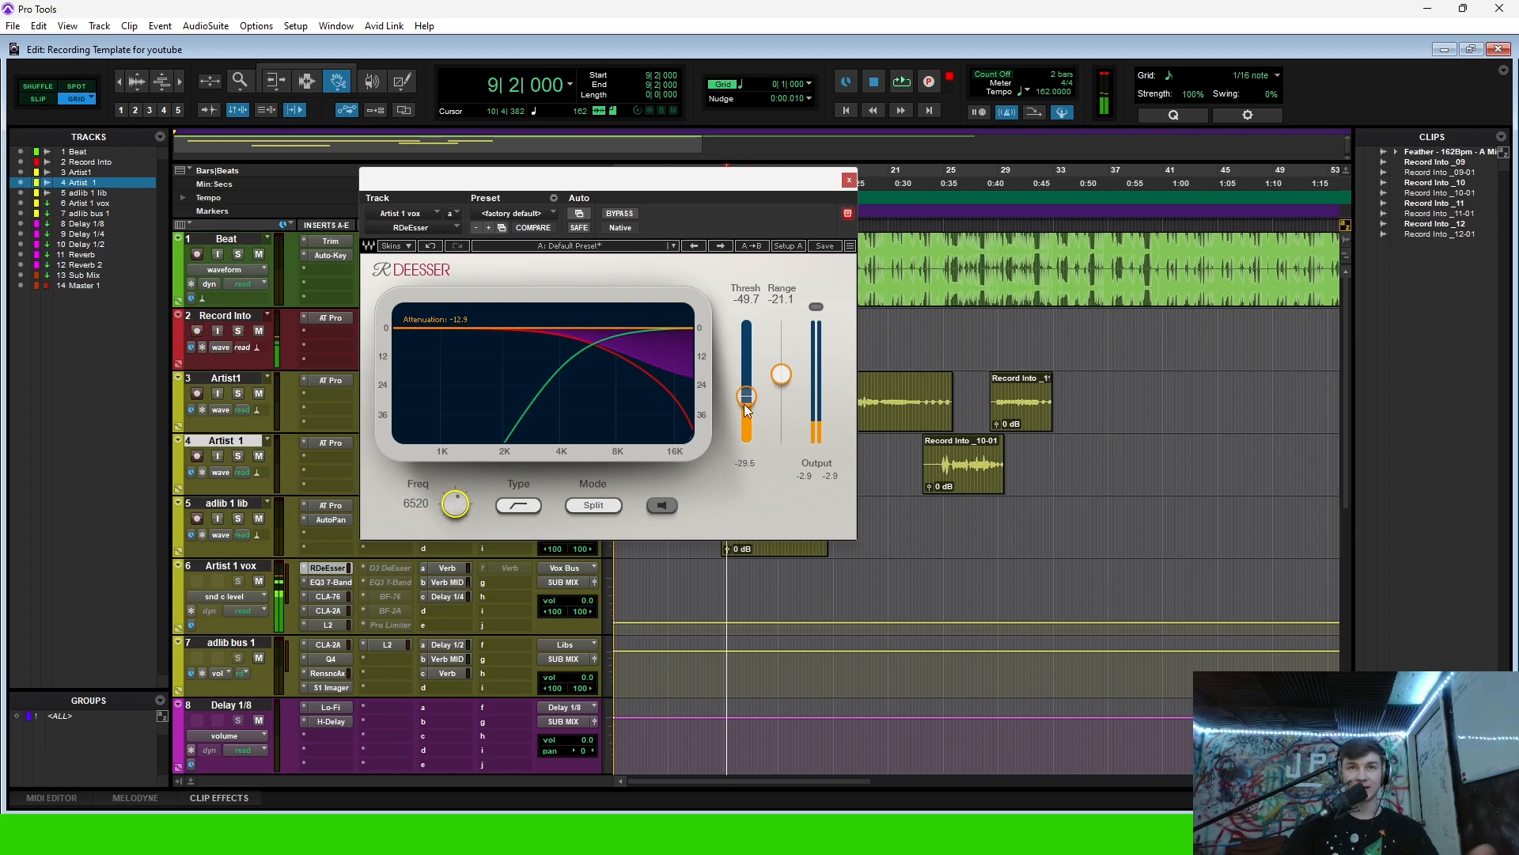
left_click_drag(746, 392, 747, 414)
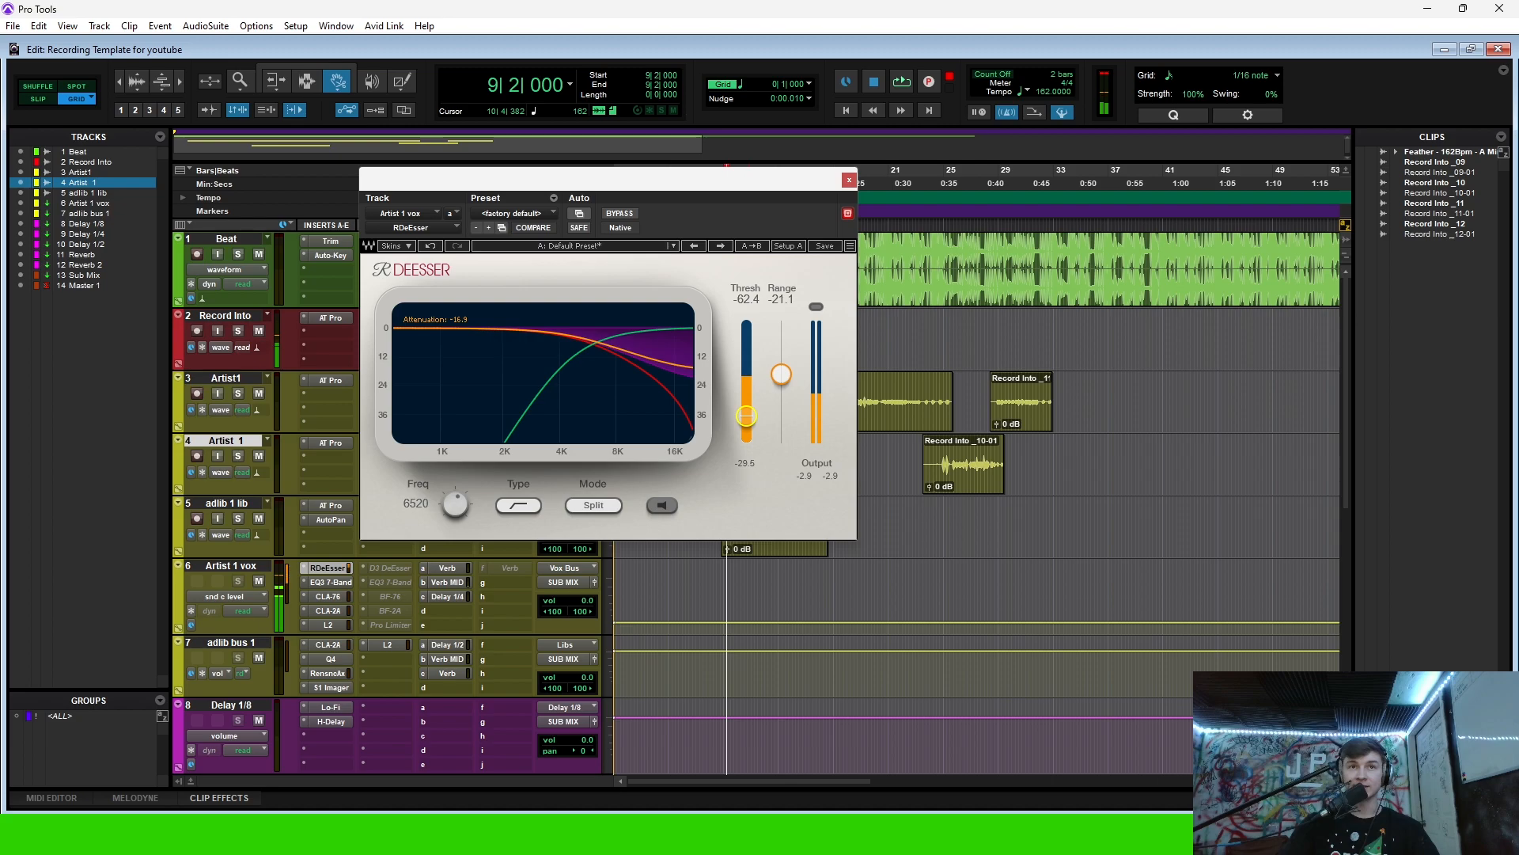
left_click_drag(747, 409, 746, 414)
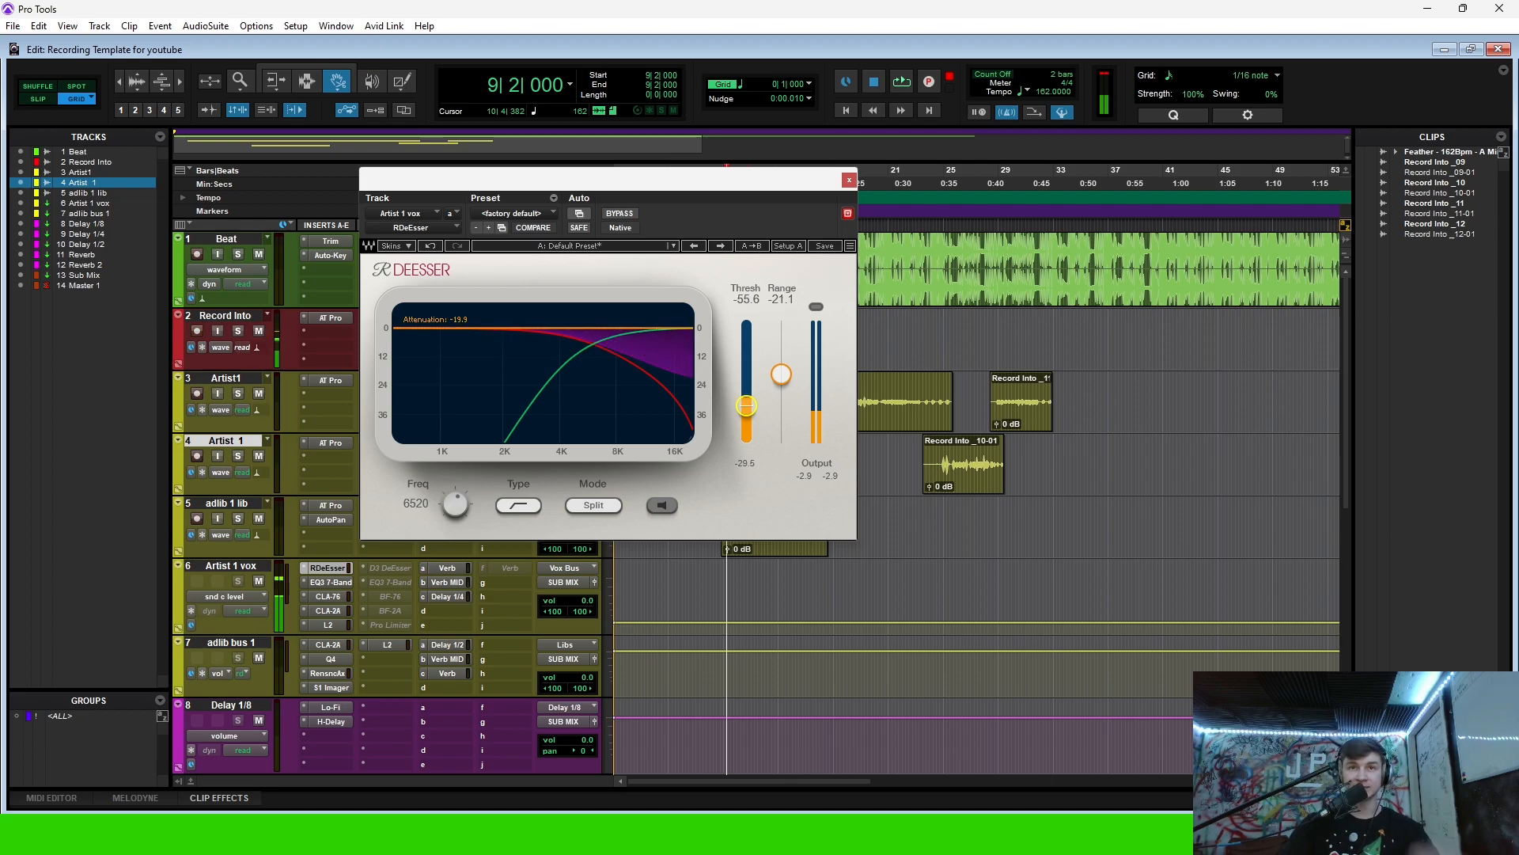
- Open the EQ3 7-Band insert on the Artist 1 vox track and examine its filter and band settings
left_click(335, 583)
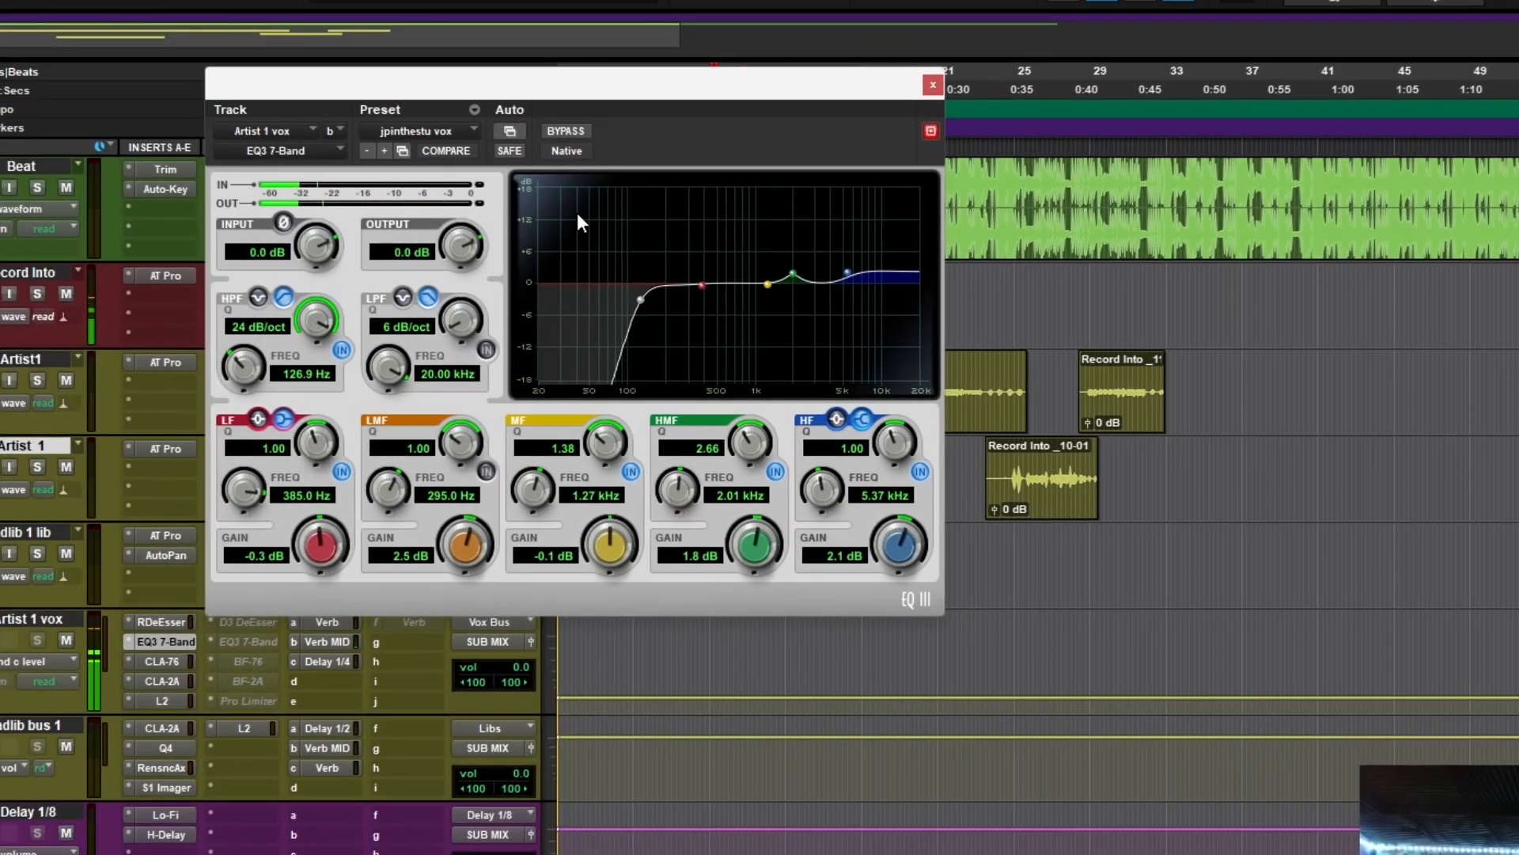
left_click_drag(583, 99, 631, 99)
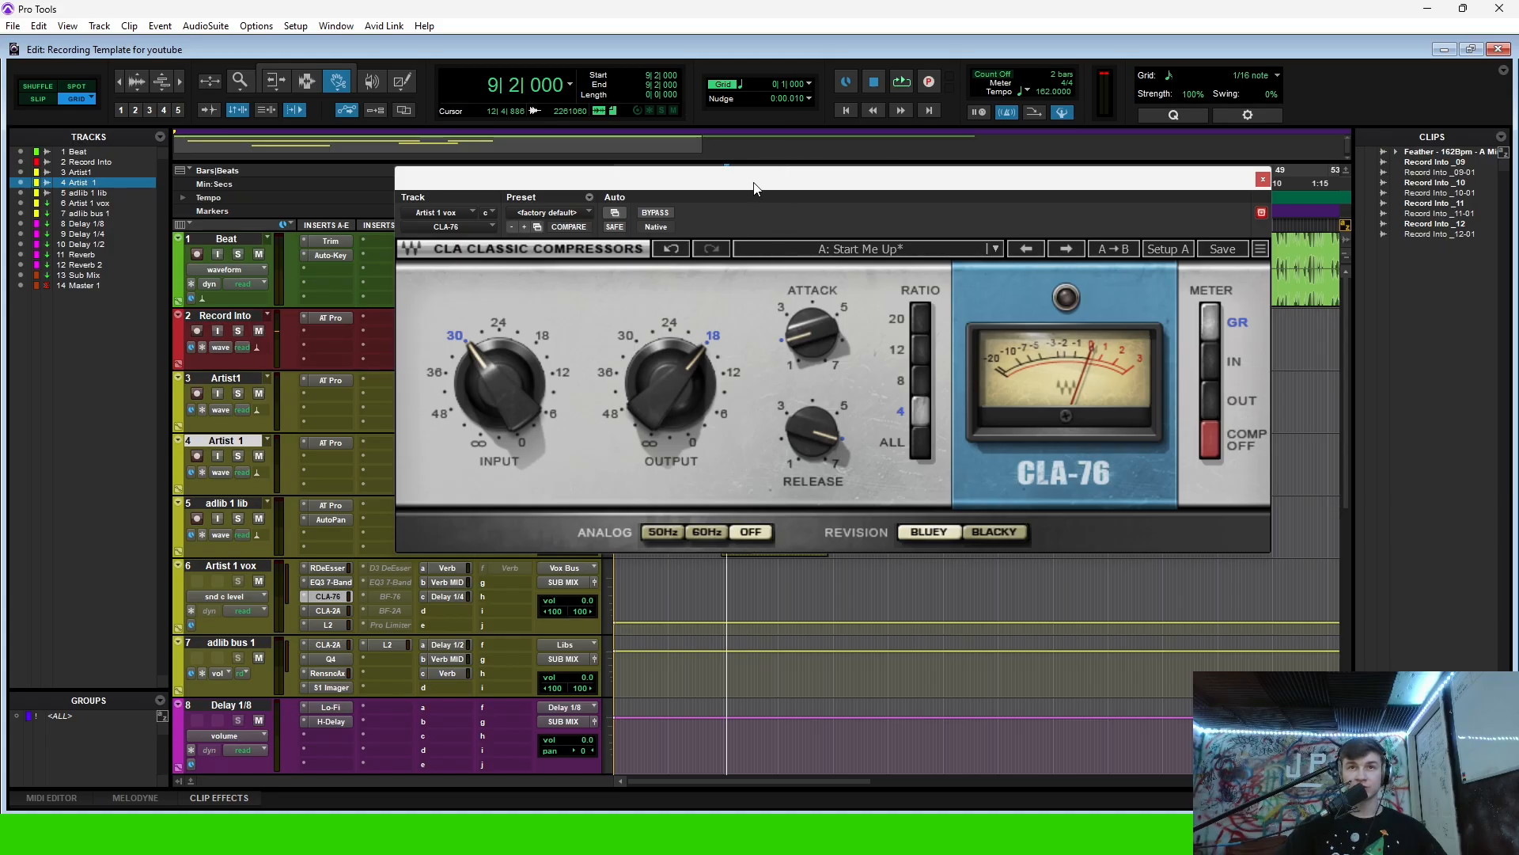
- Raise the CLA-76 input on Artist 1 vox to between the 30 and 24 marks, auditioning playback from 8|4|000
left_click_drag(752, 182, 743, 318)
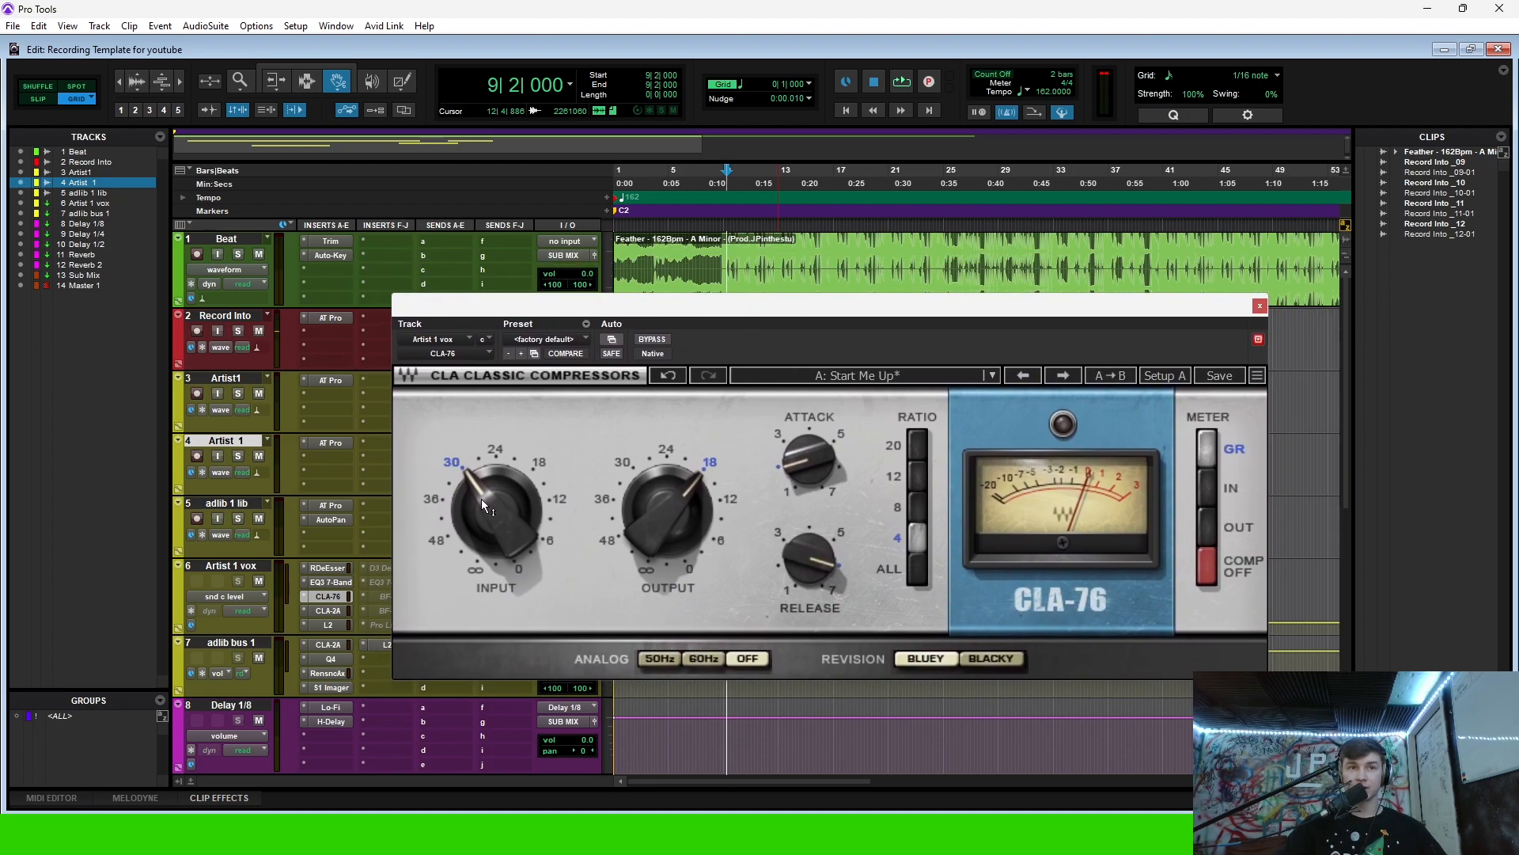
left_click(724, 170)
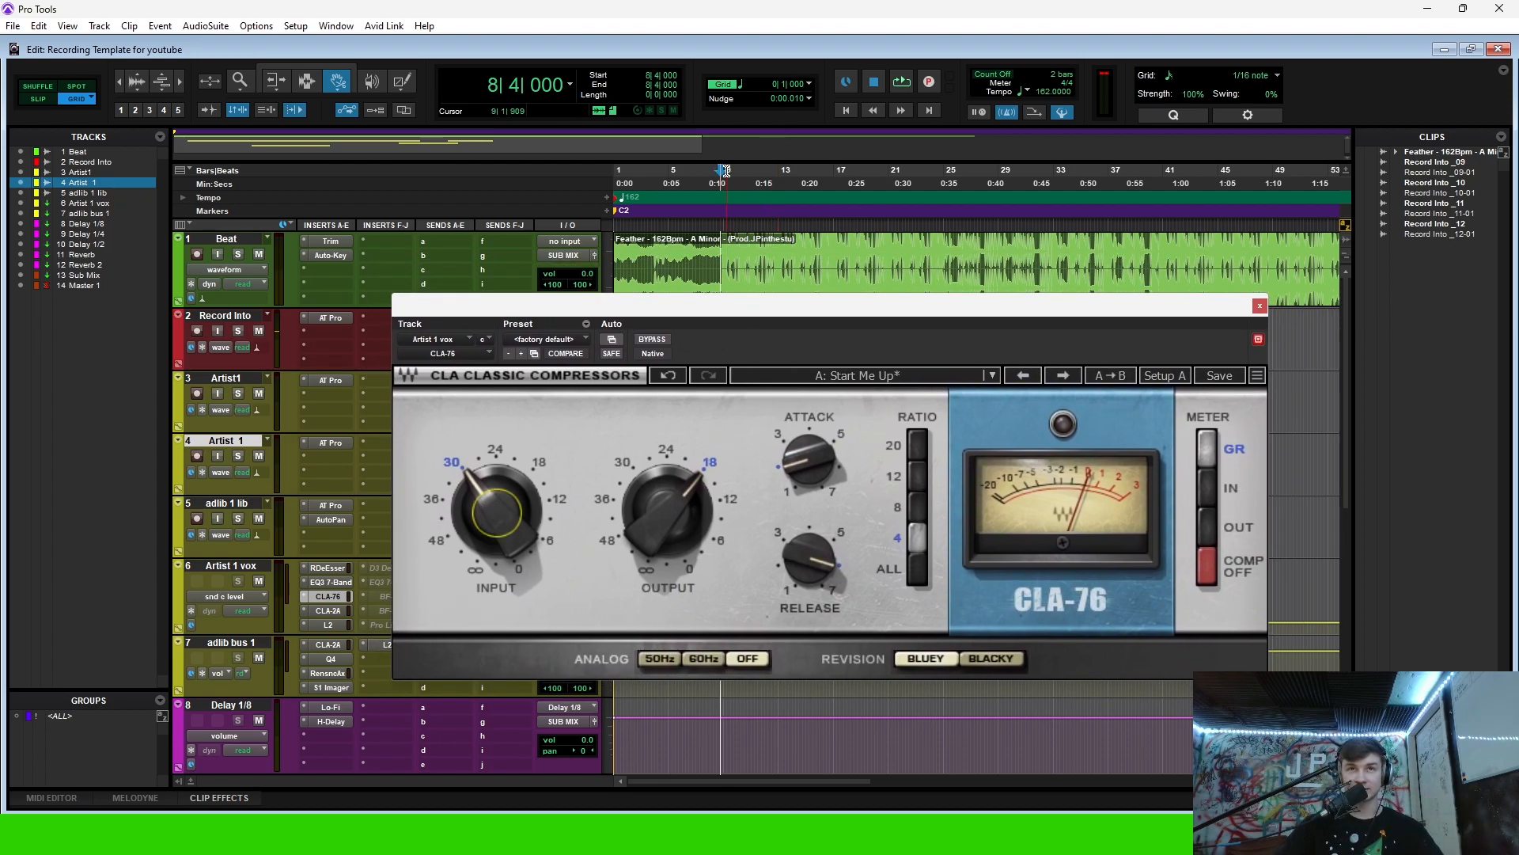
key("space")
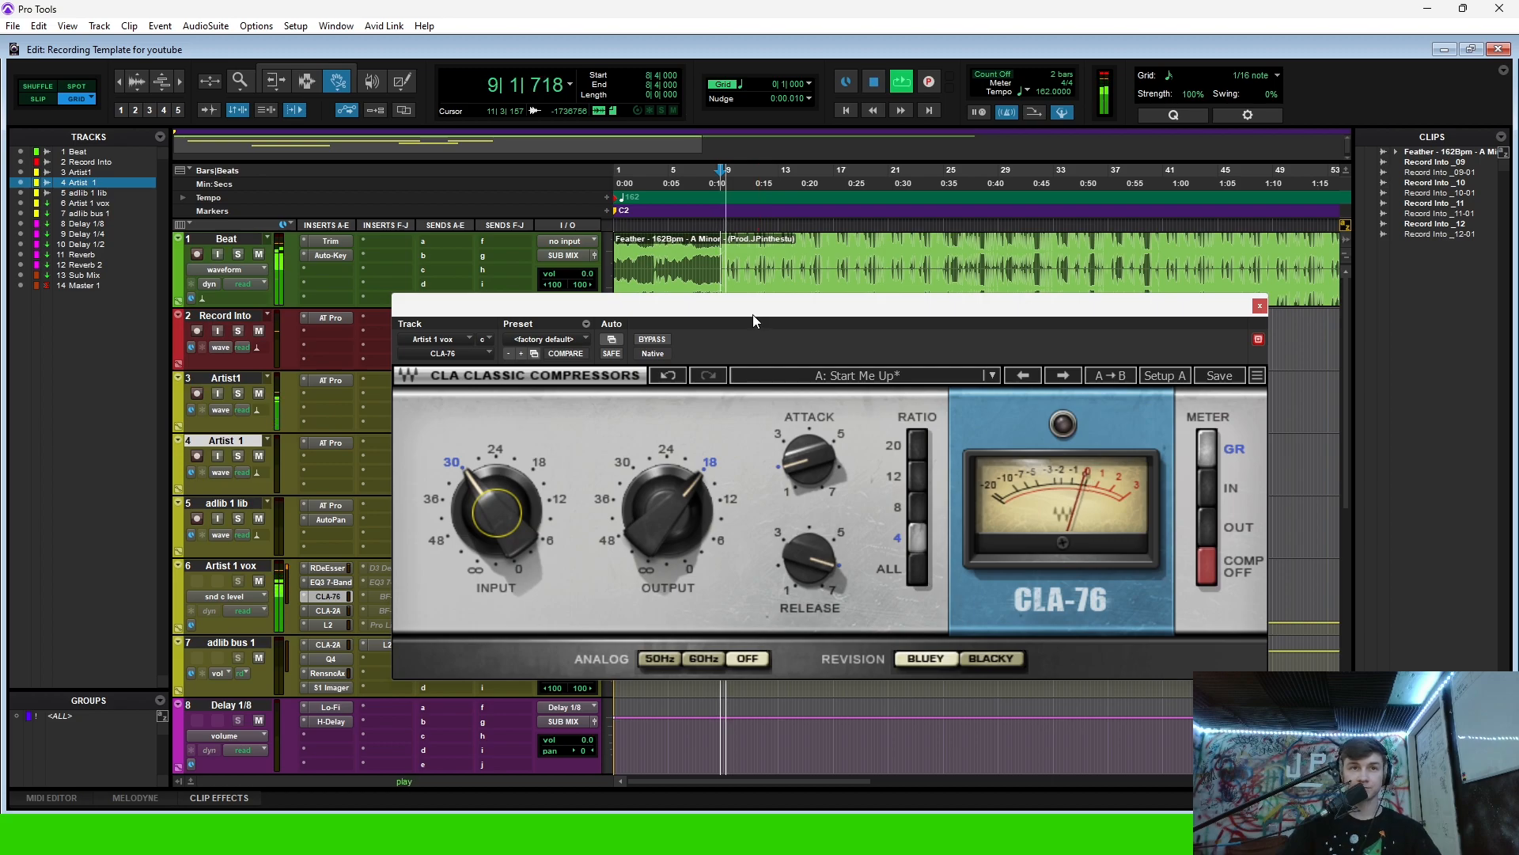
mouse_move(486, 503)
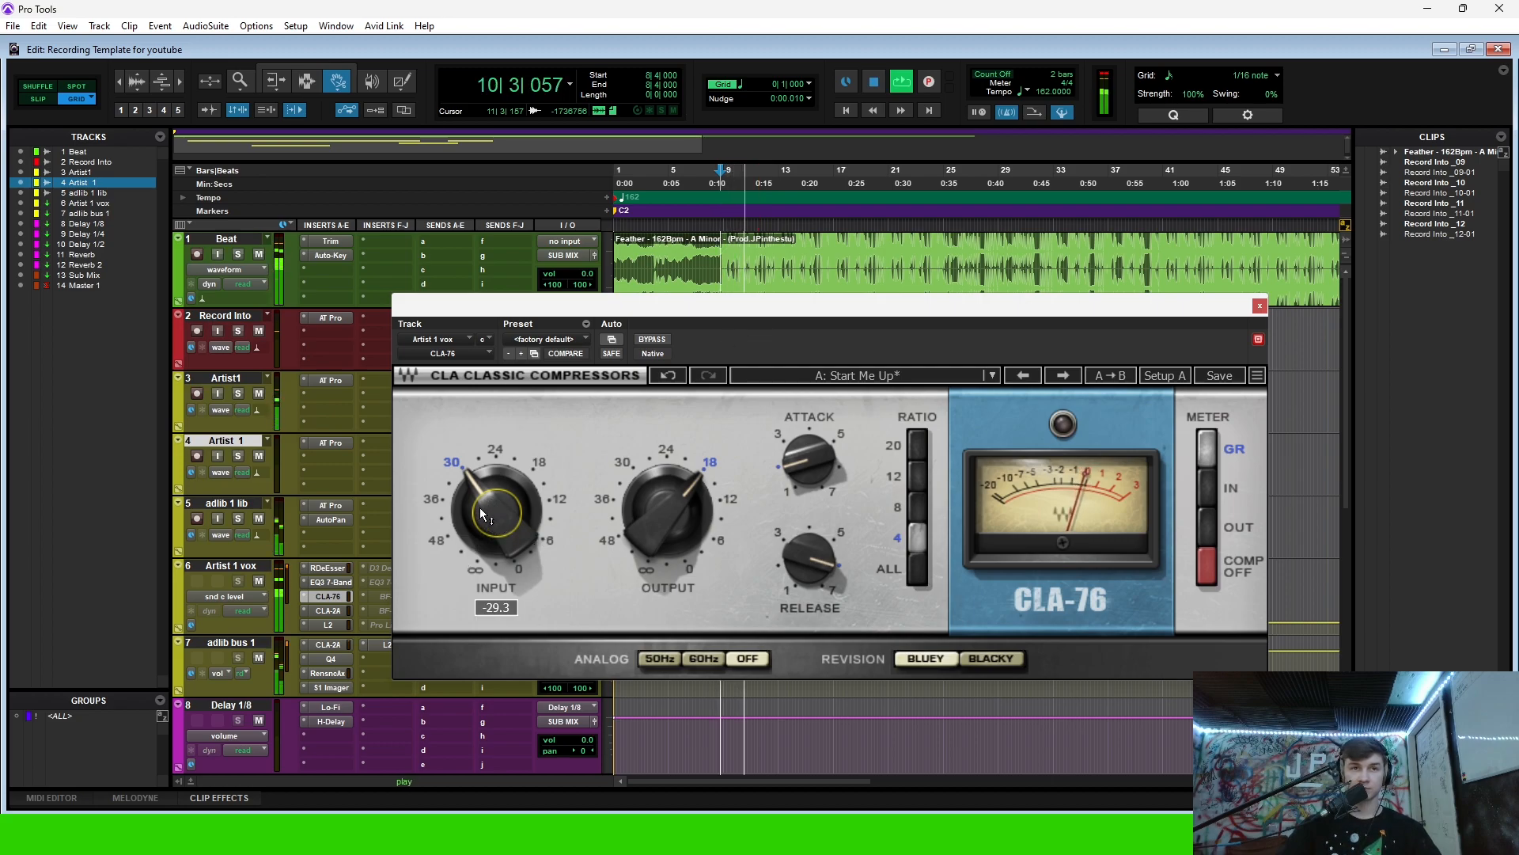
left_click_drag(485, 507, 485, 464)
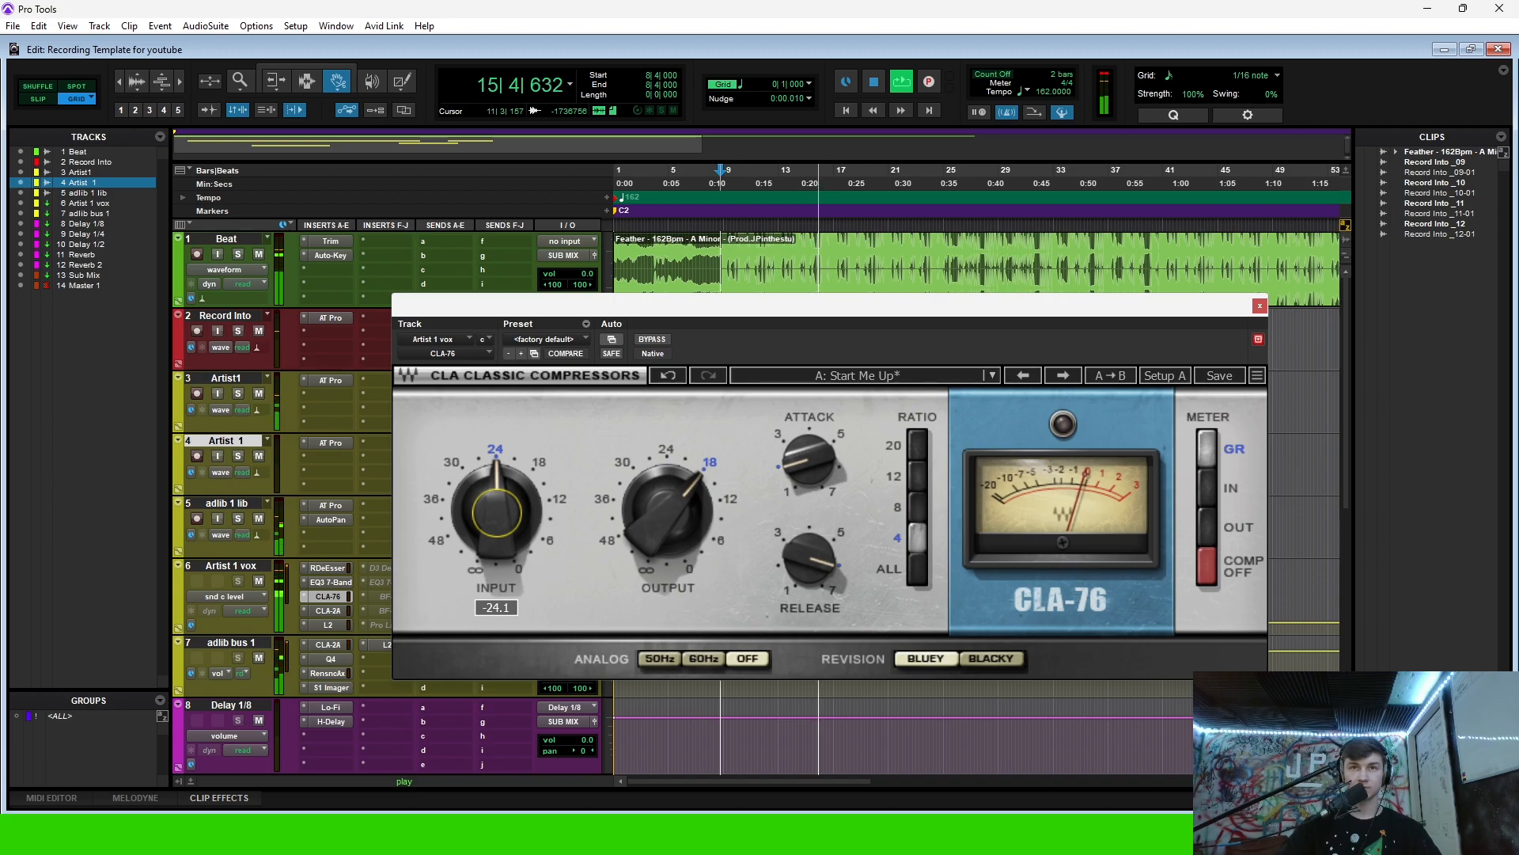
left_click_drag(494, 520, 494, 529)
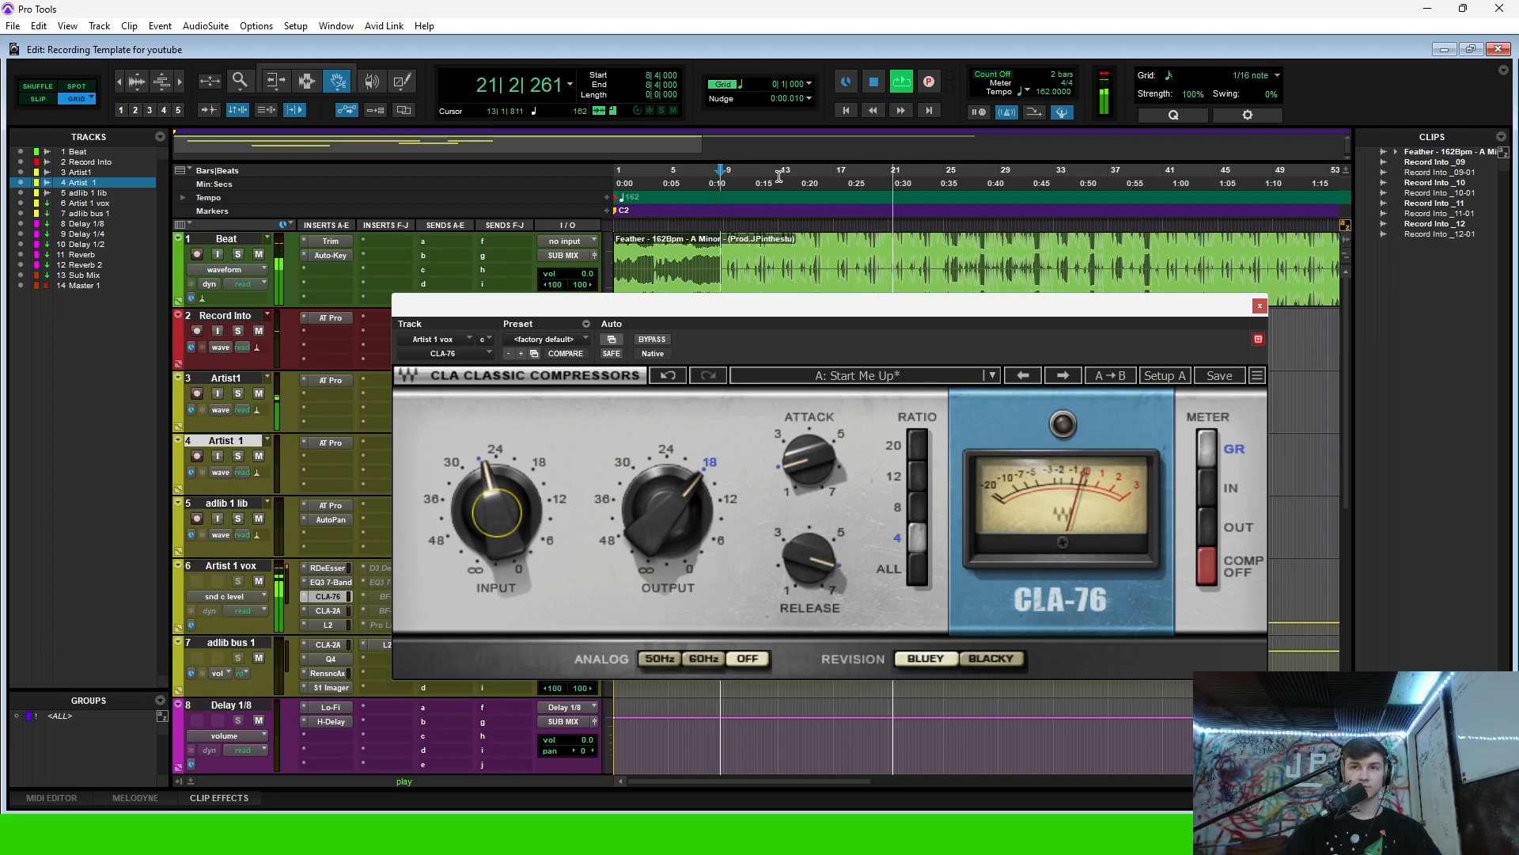
key("space")
left_click_drag(495, 516, 496, 522)
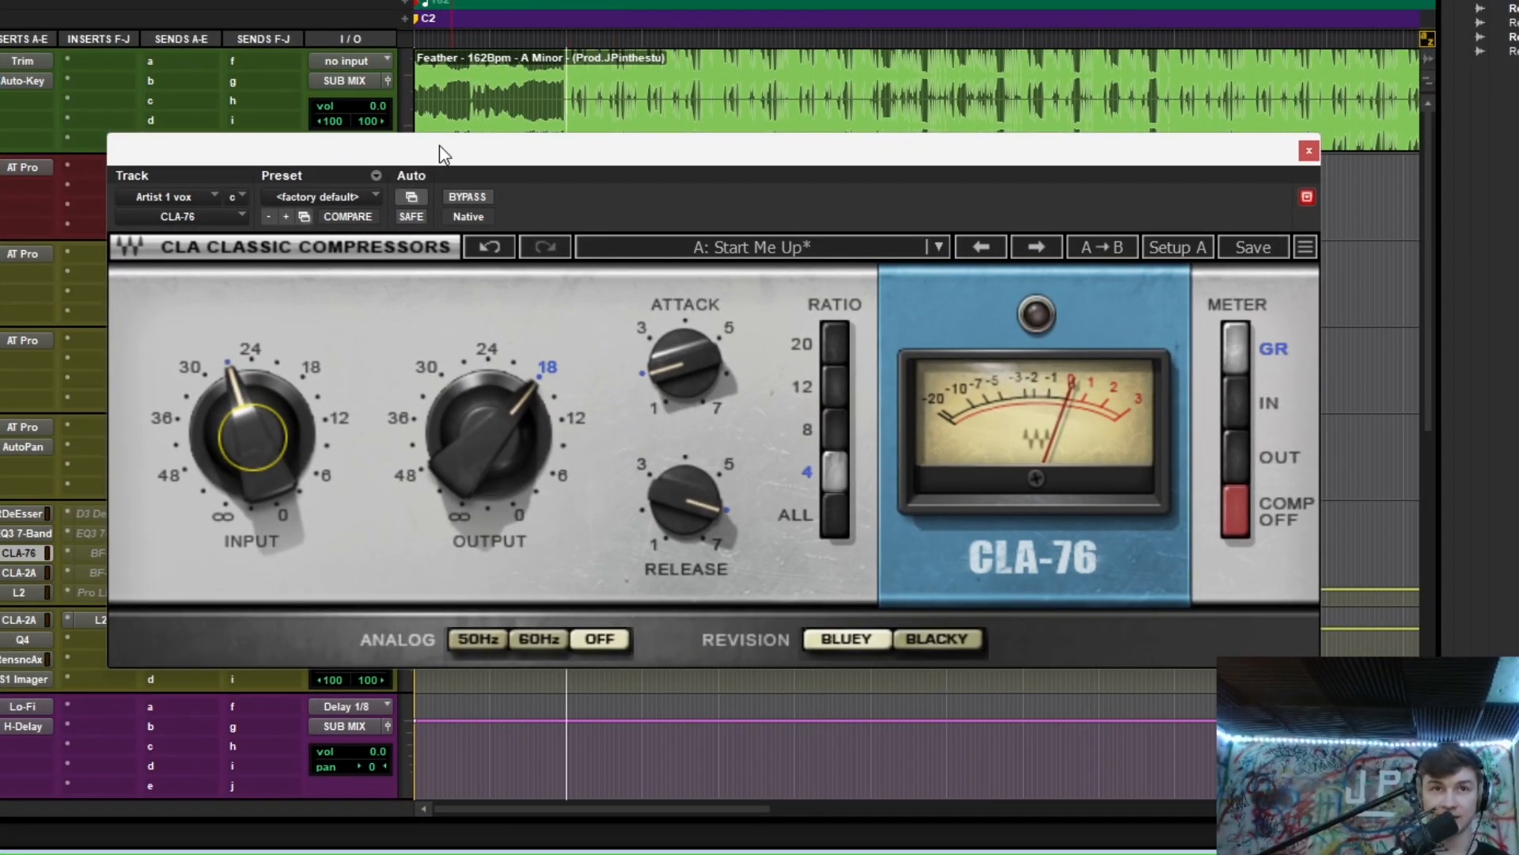
left_click(249, 446)
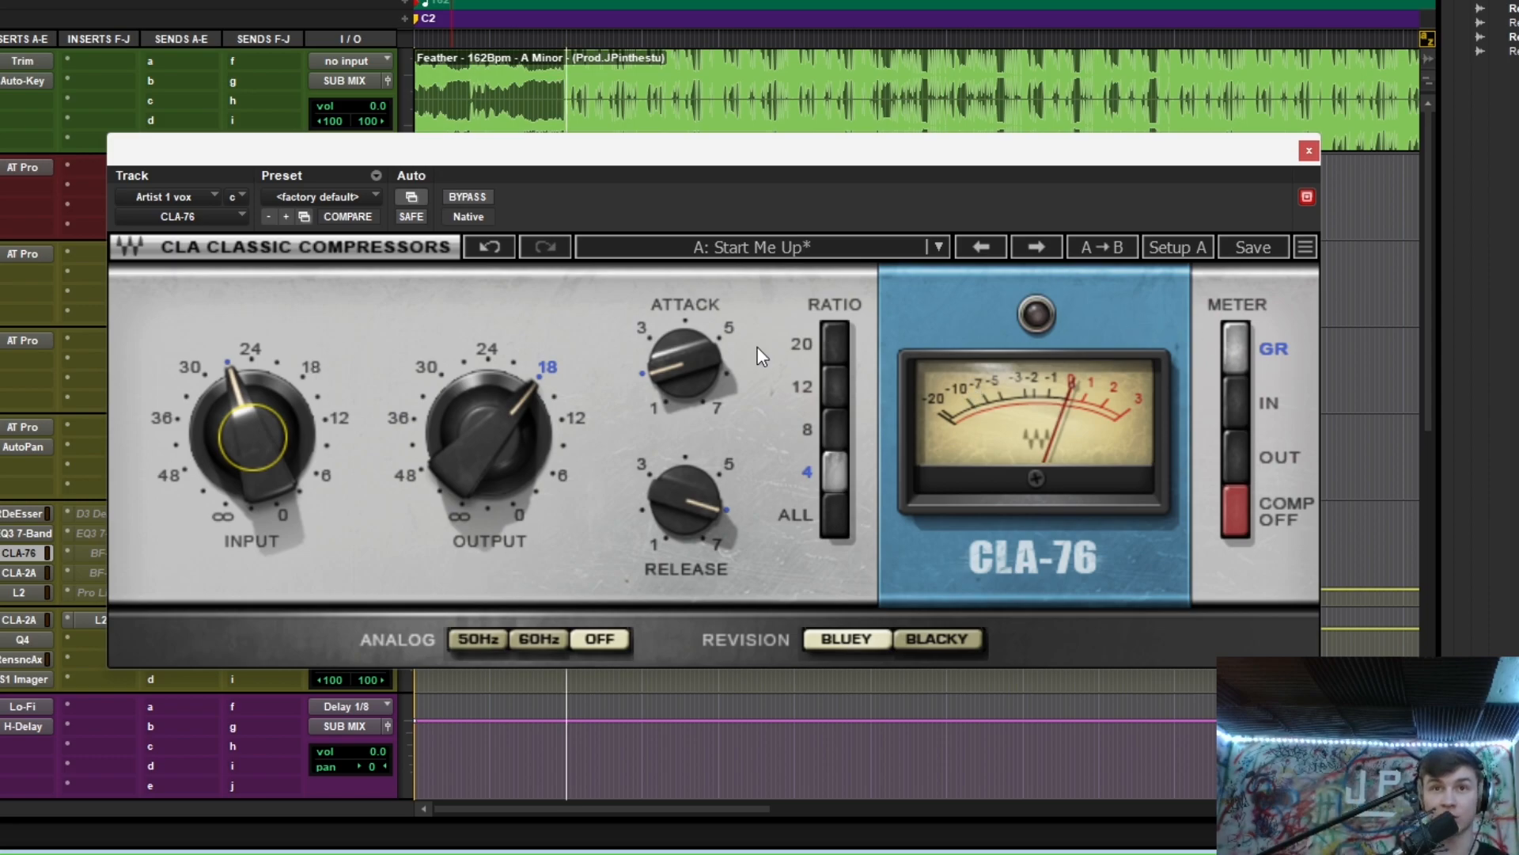
- Check the CLA-76 attack, release and output controls, playing the vocal from 9|4|000
mouse_move(679, 364)
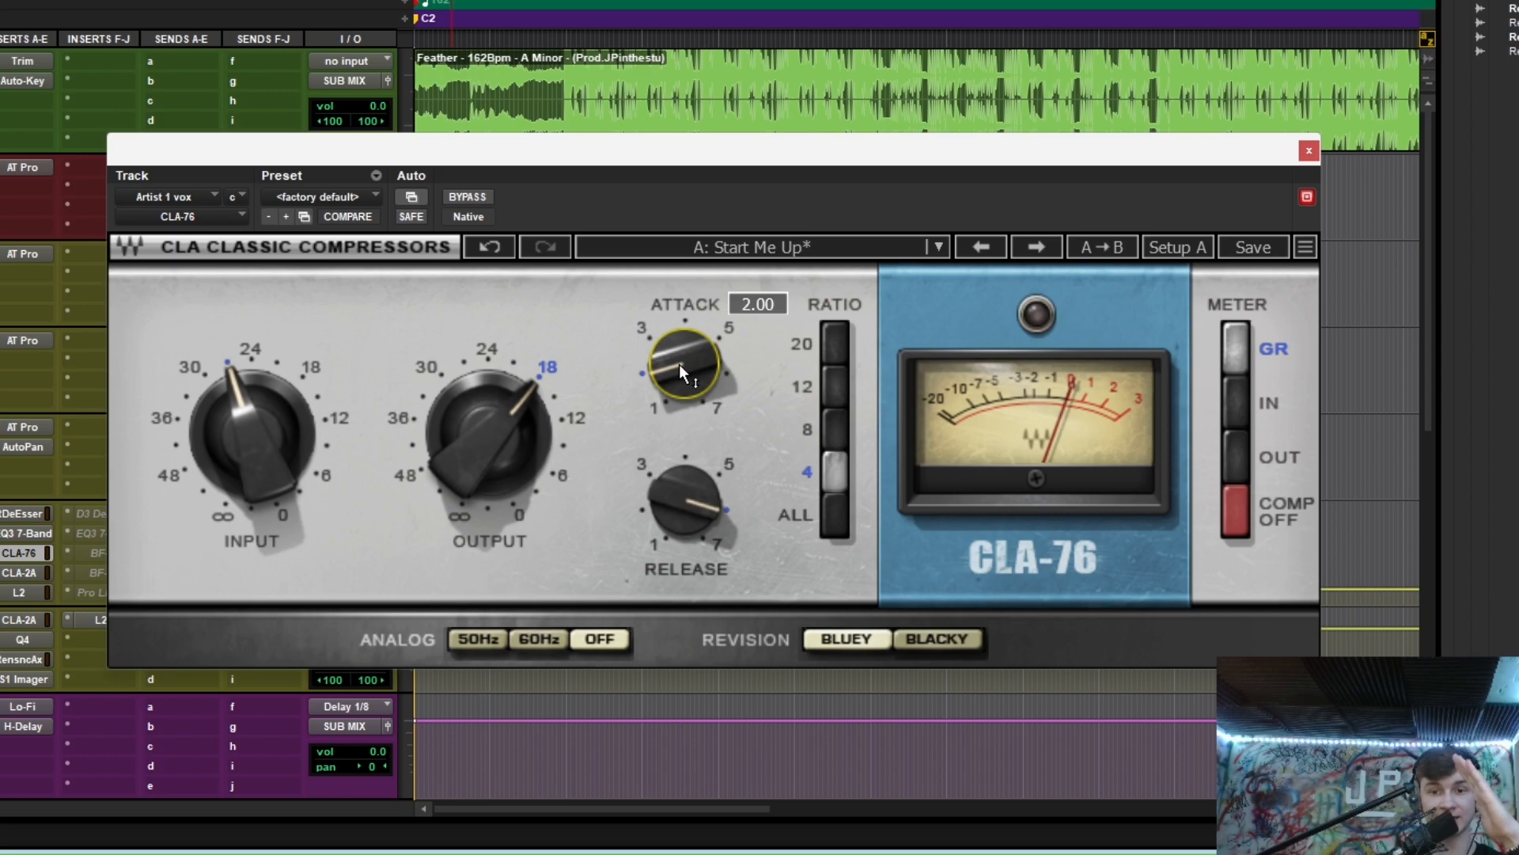
mouse_move(691, 515)
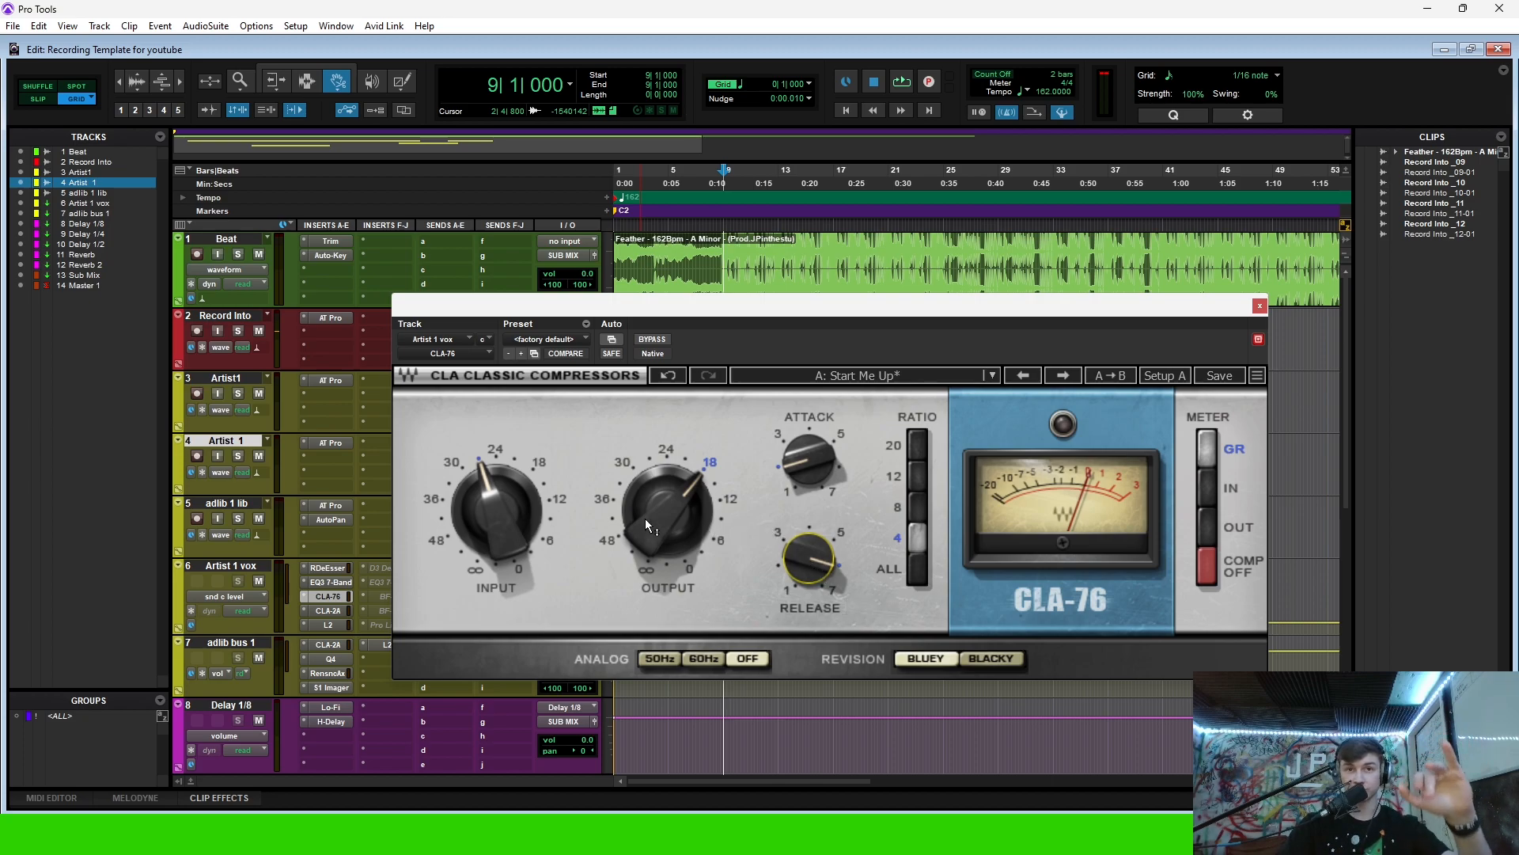
left_click(646, 524)
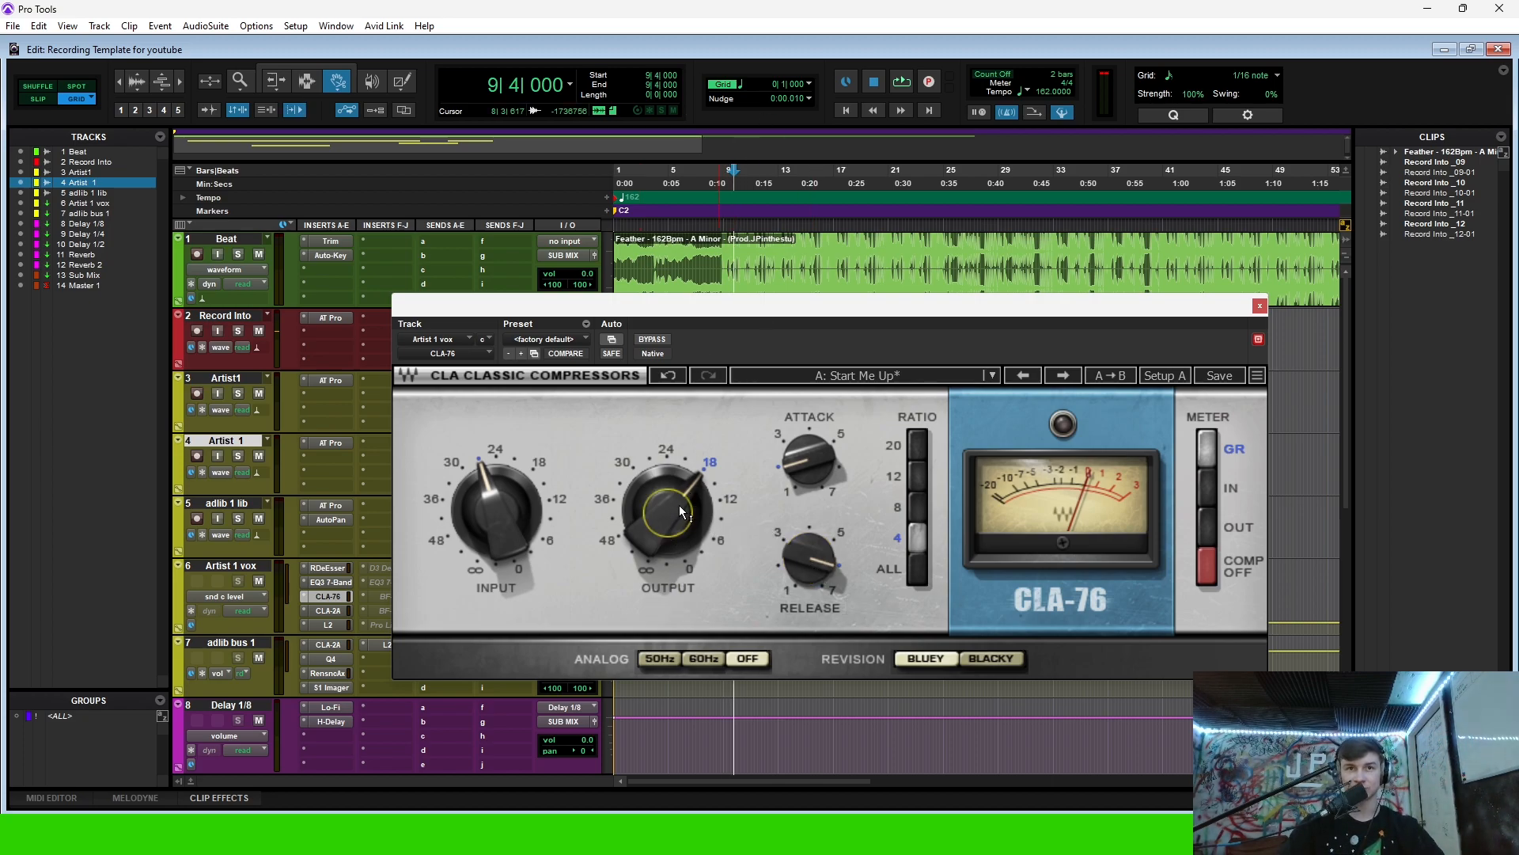
key("space")
mouse_move(679, 511)
left_mouse_down()
mouse_move(679, 451)
mouse_move(679, 510)
left_mouse_up()
key("space")
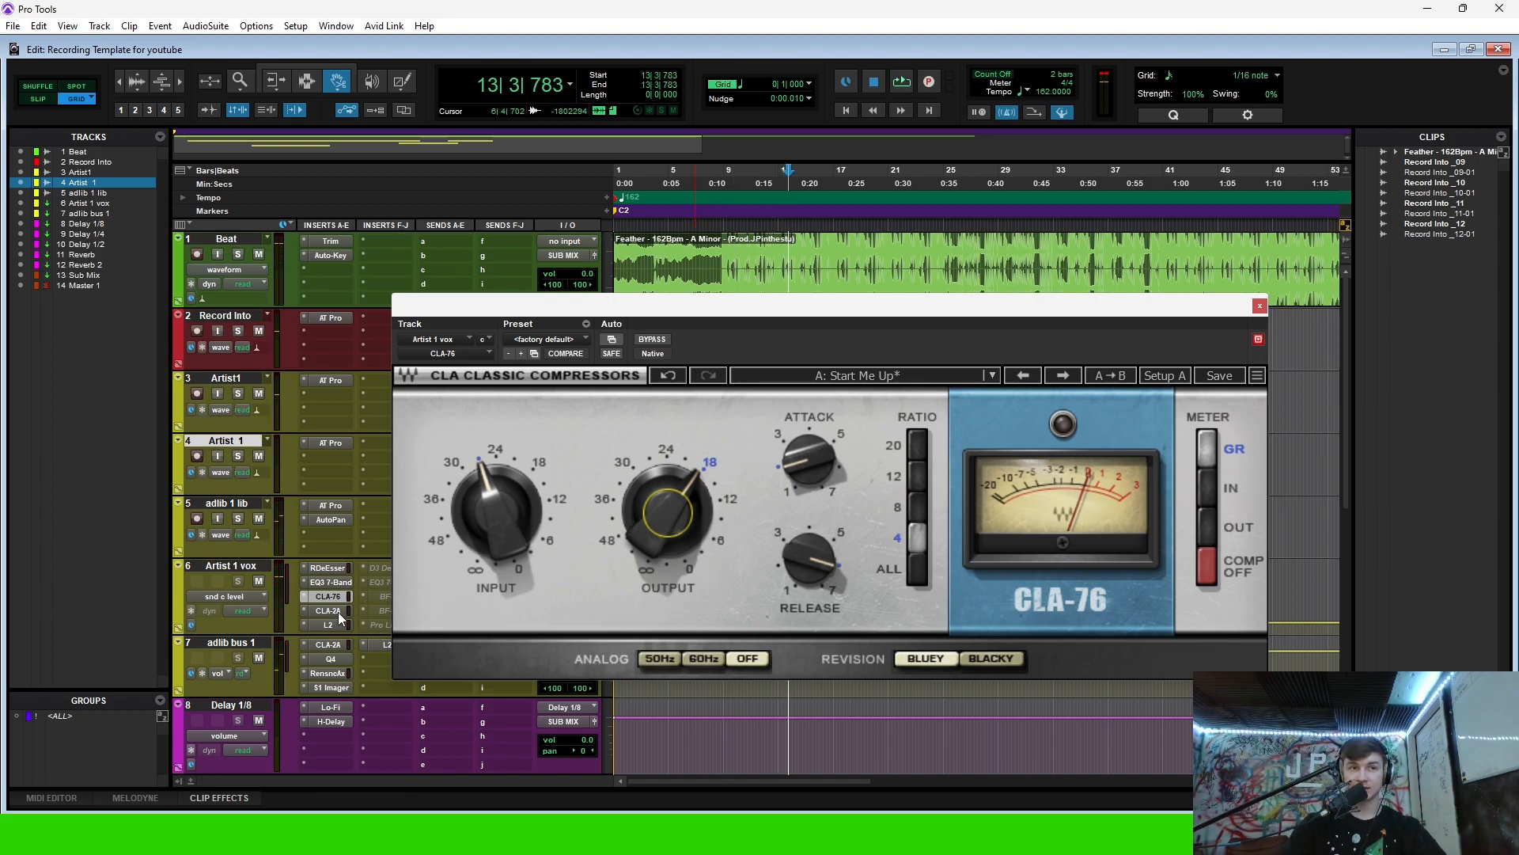
- Open the CLA-2A insert on Artist 1 vox, fine-tune its peak reduction to about 49.5 during playback, and check the gain
left_click(339, 611)
left_click_drag(684, 315, 819, 313)
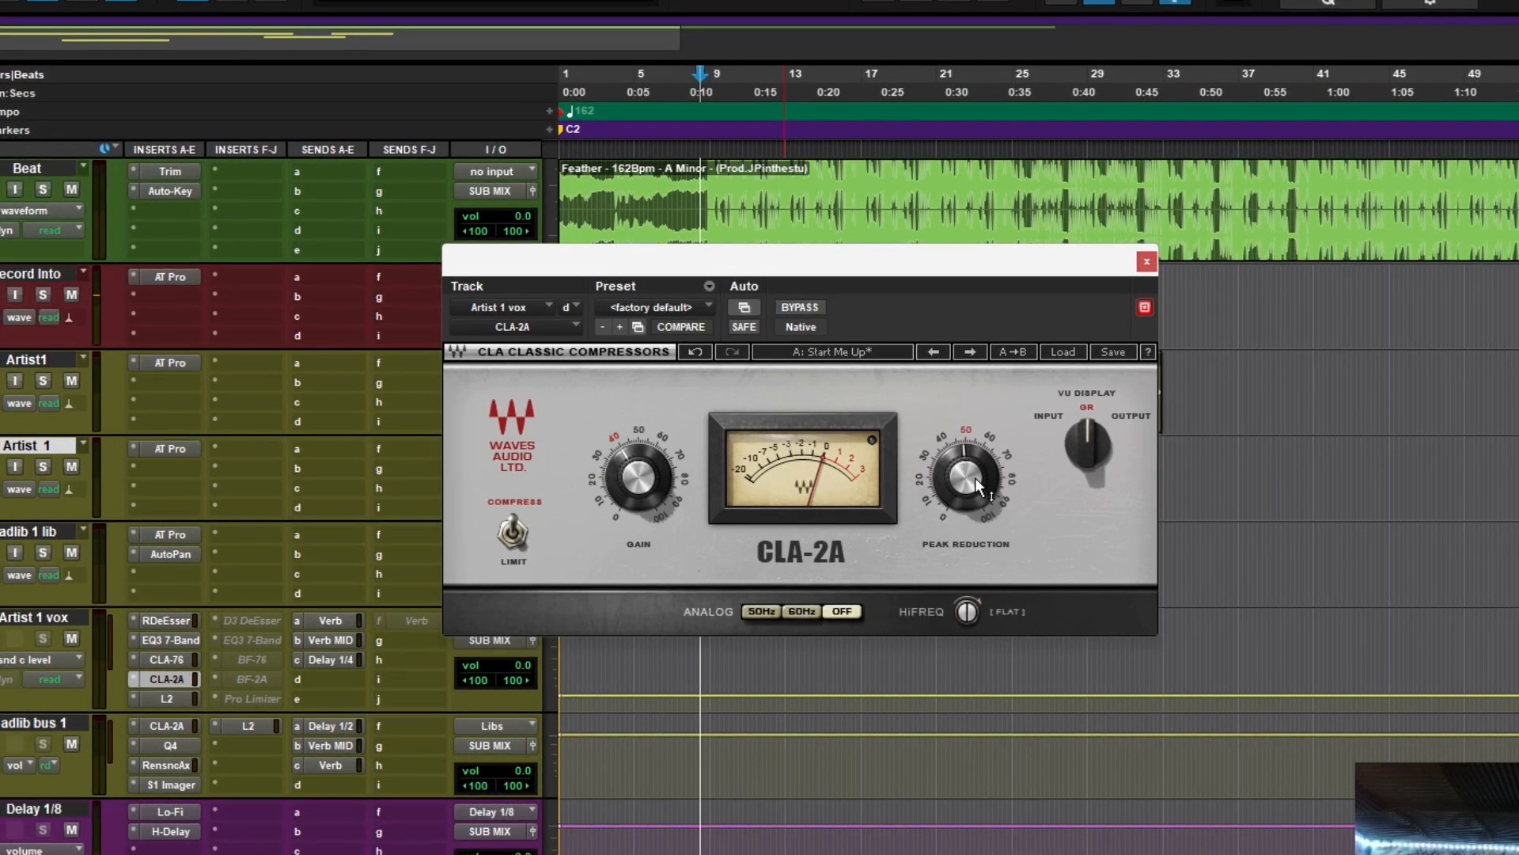
mouse_move(970, 479)
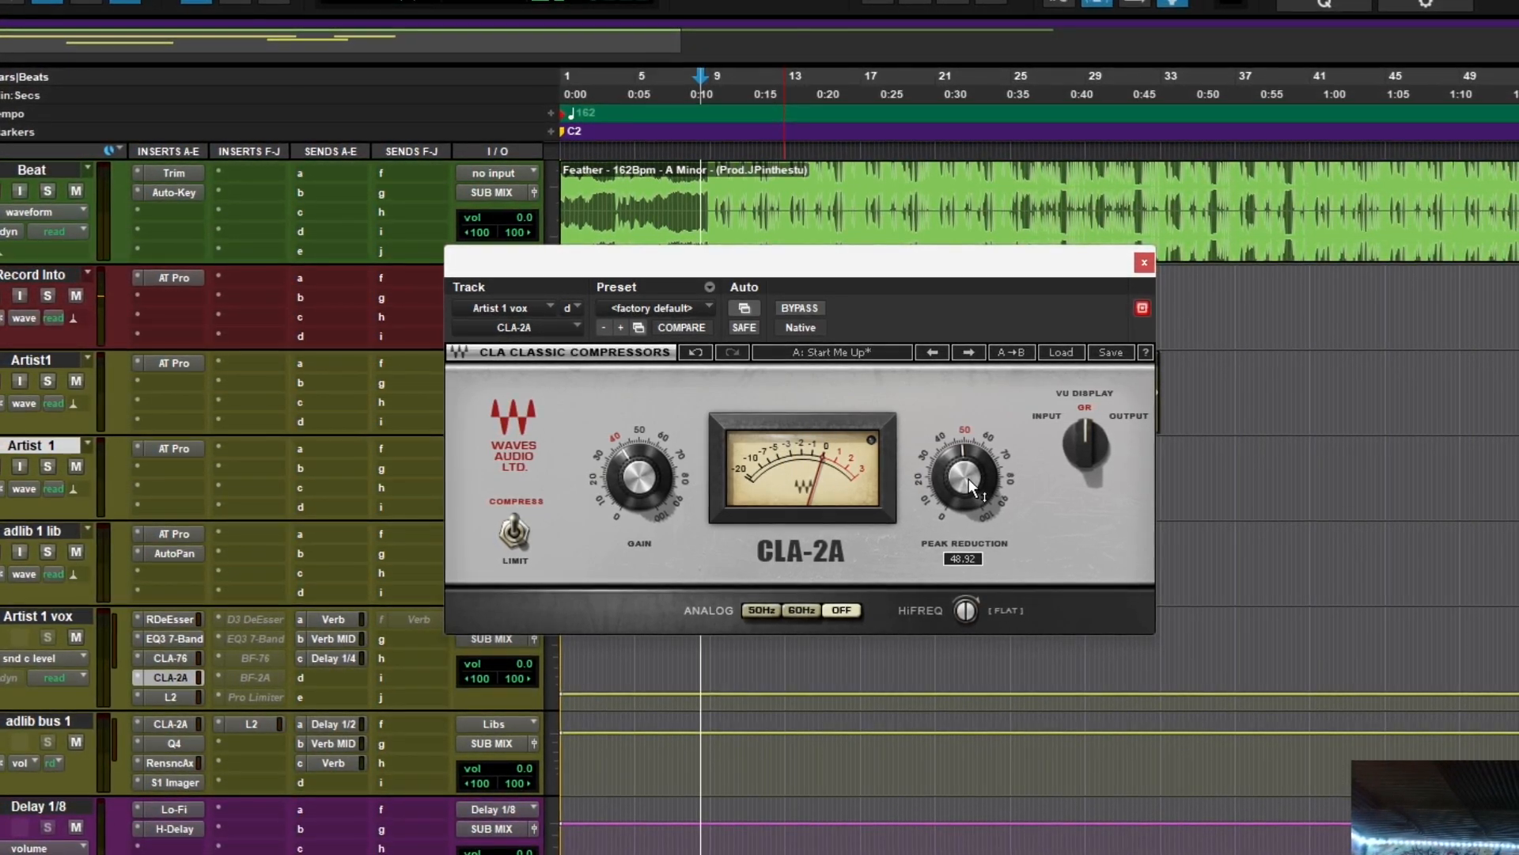
left_click_drag(972, 483, 972, 483)
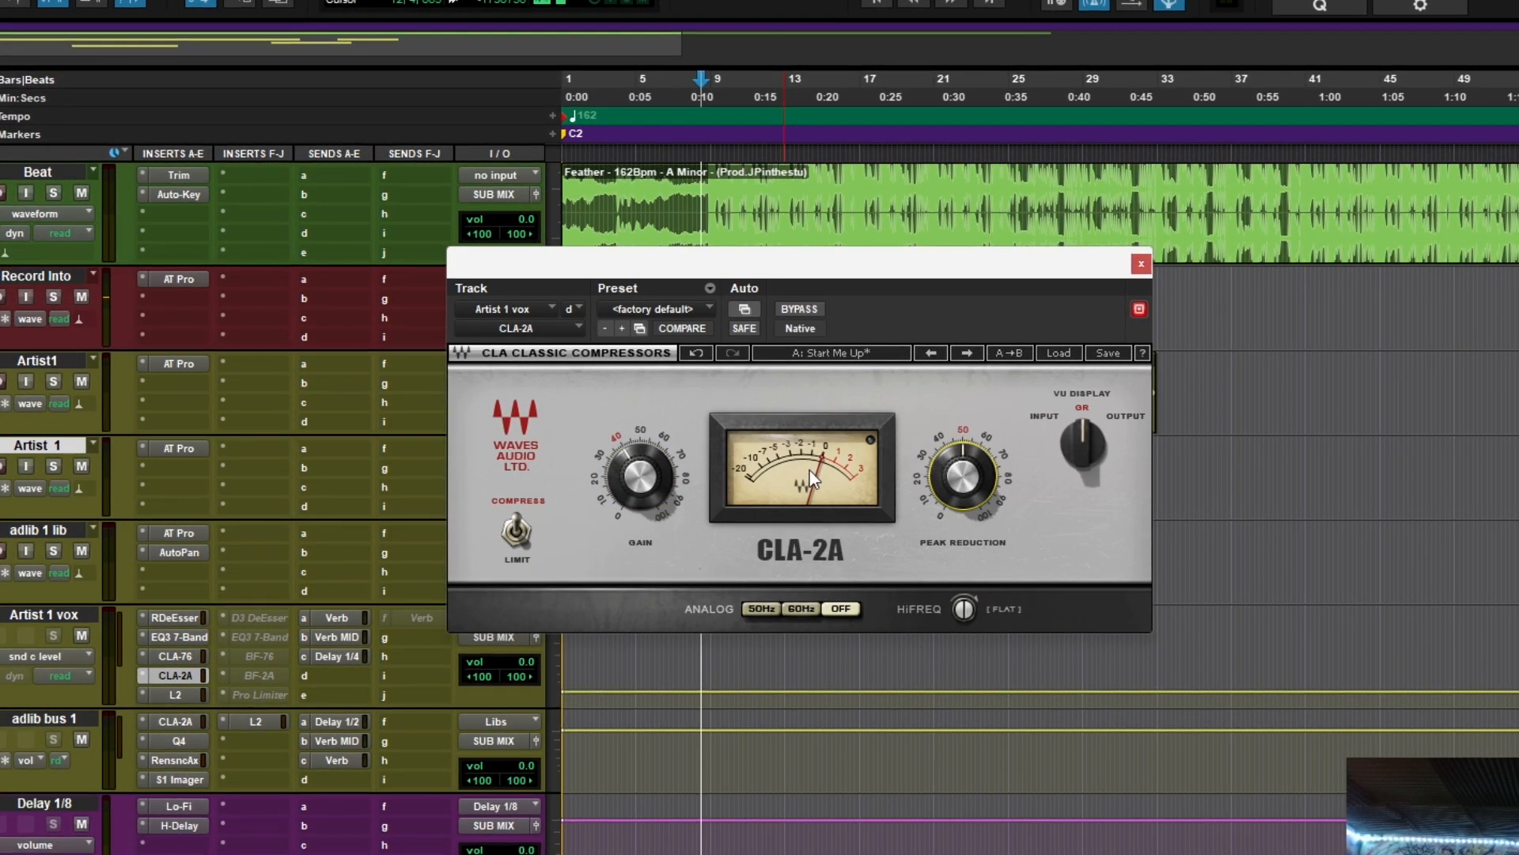
mouse_move(640, 476)
key("space")
mouse_move(965, 478)
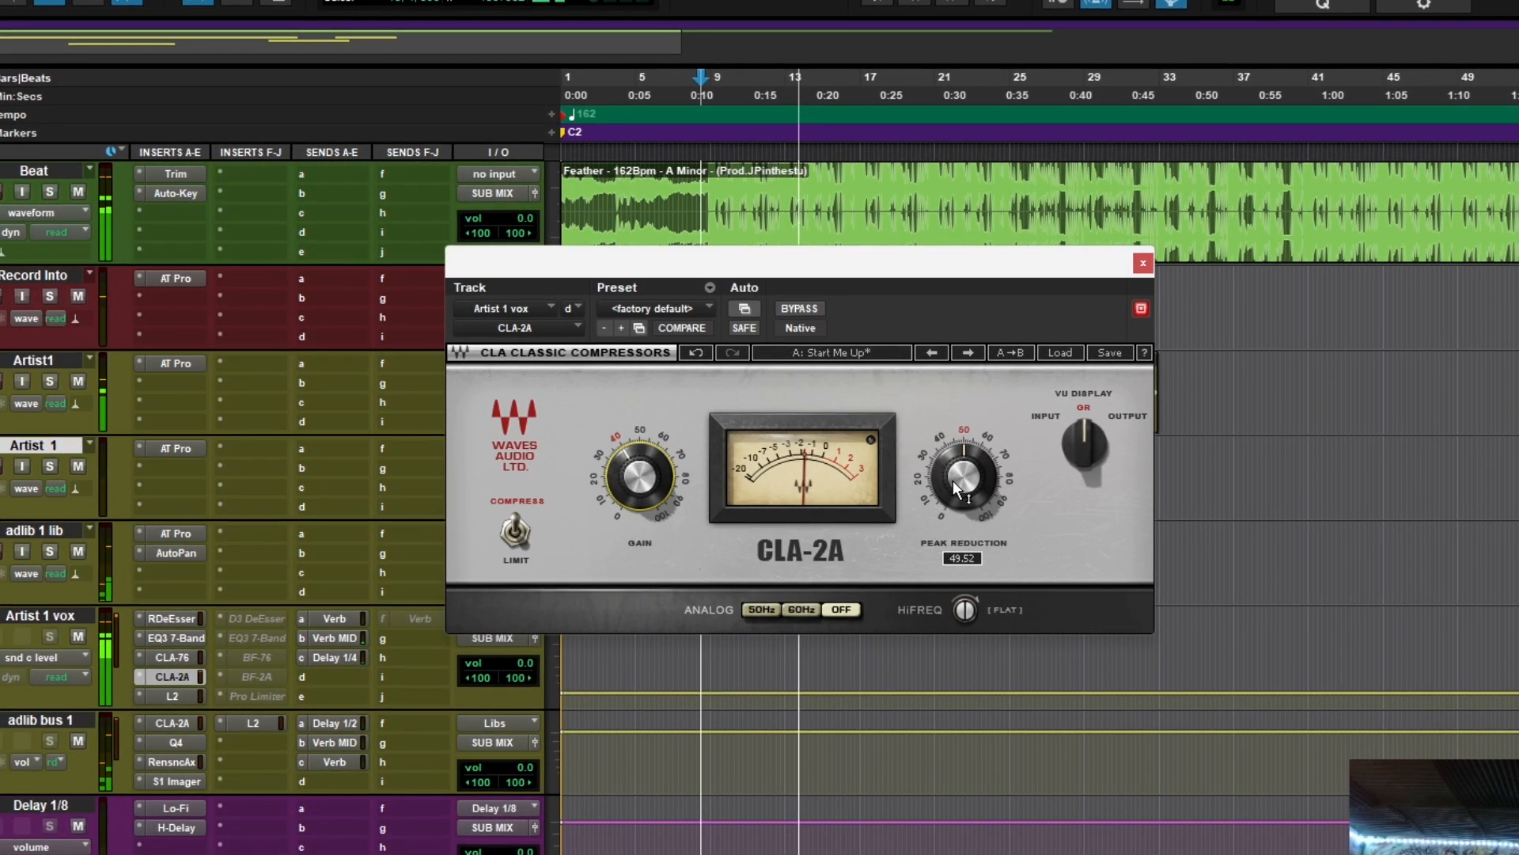
left_click_drag(953, 481, 959, 486)
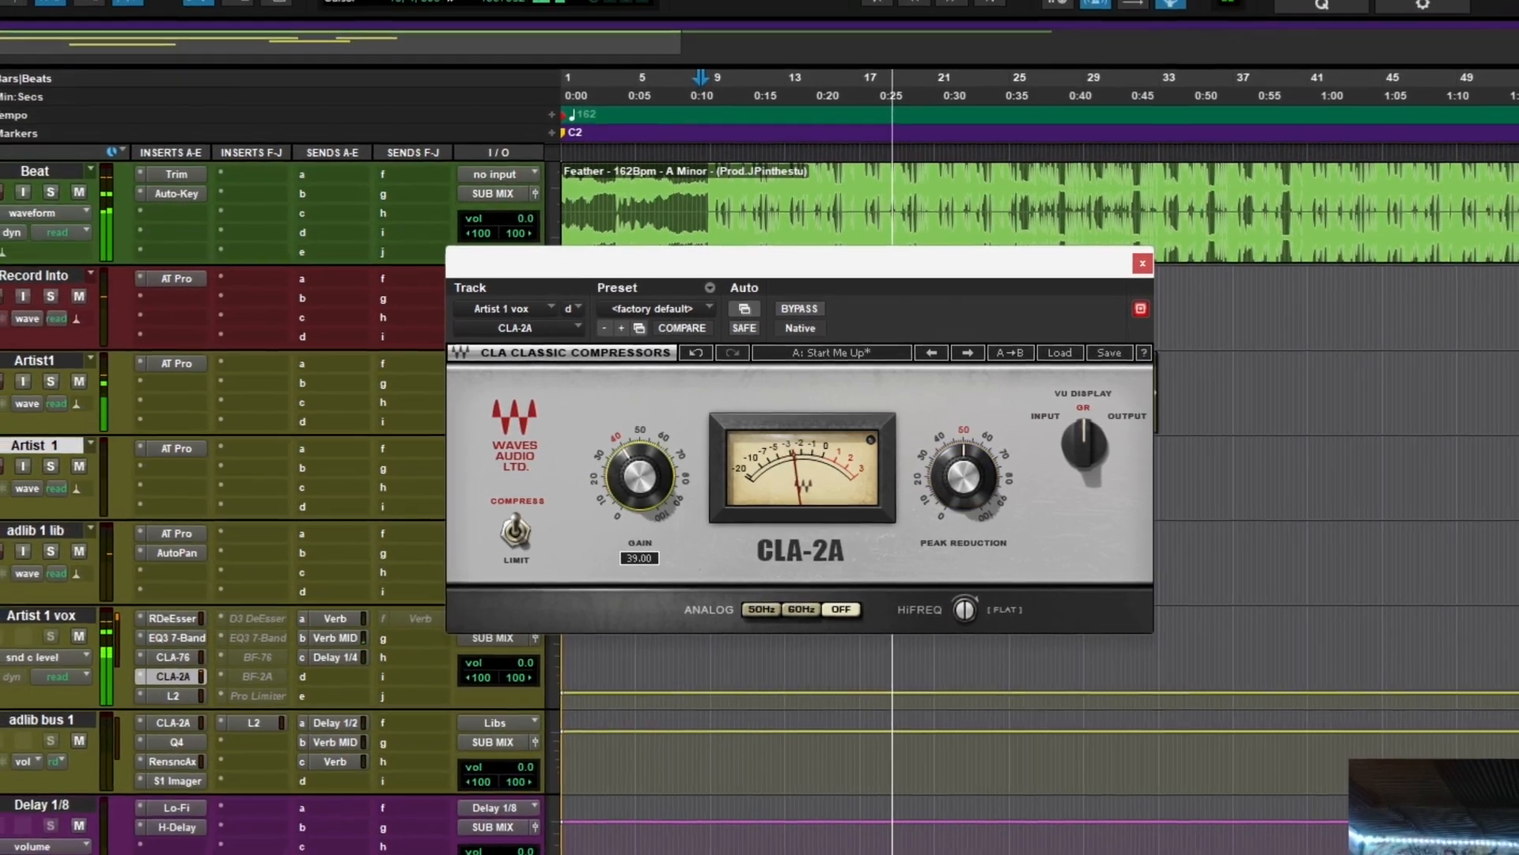
left_click(634, 479)
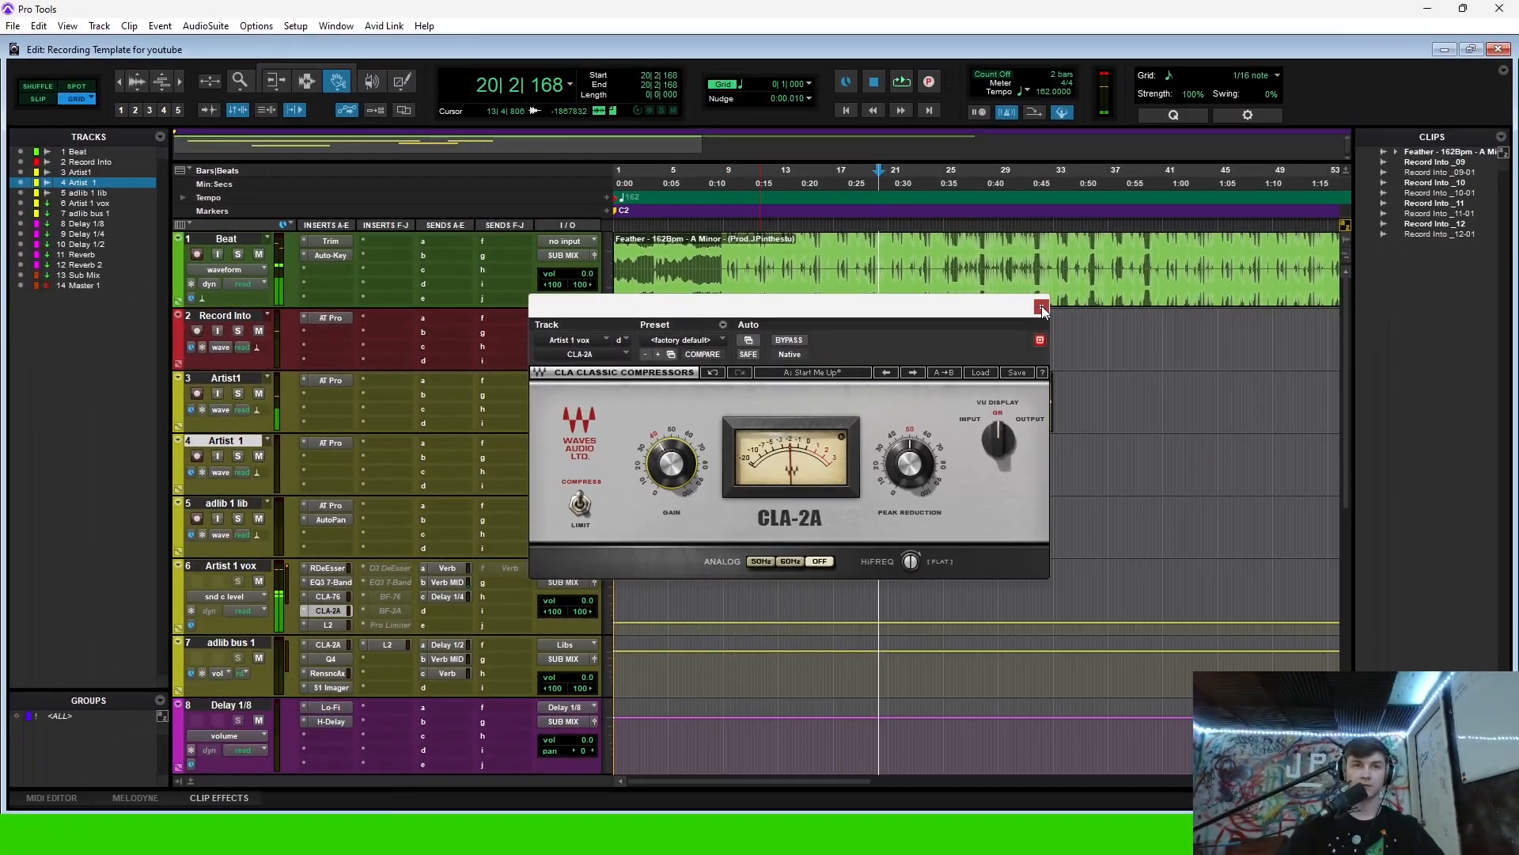
left_click(1041, 307)
- Open the L2 insert on Artist 1 vox and inspect its threshold and output ceiling
left_click(327, 625)
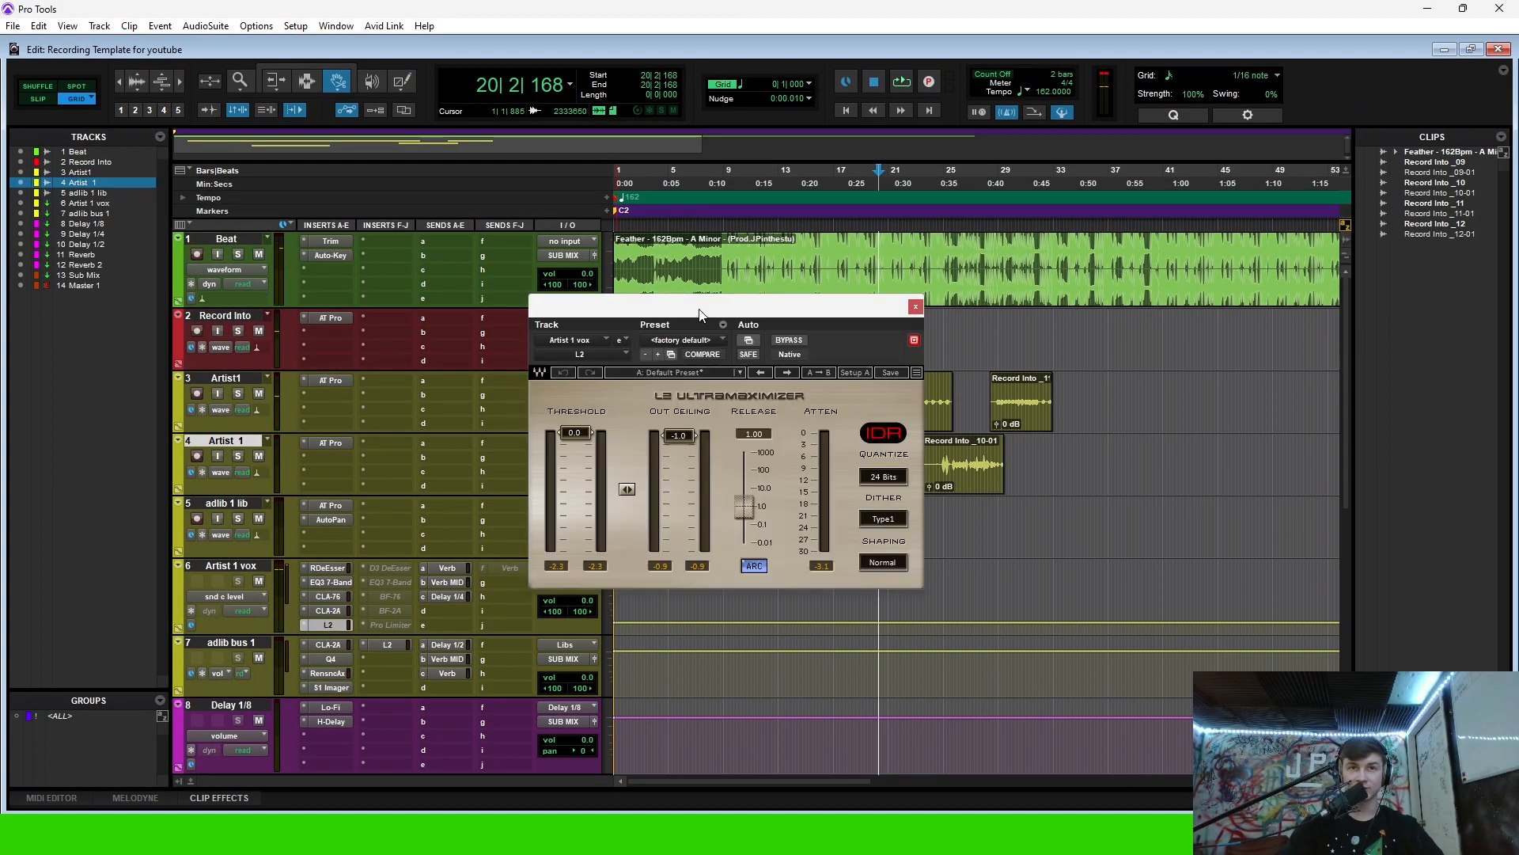
left_click_drag(699, 314, 701, 299)
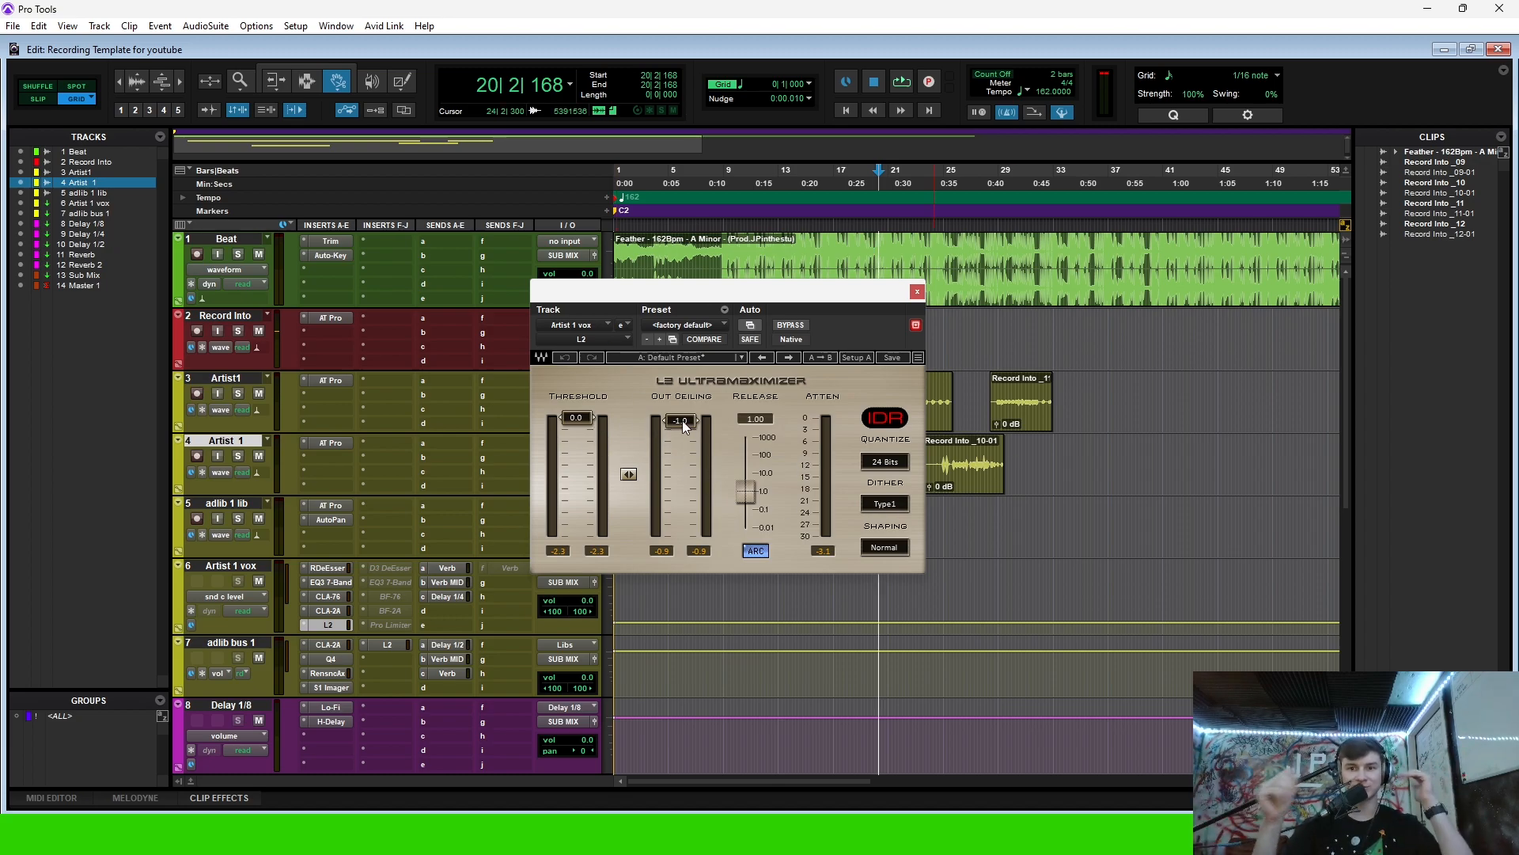
left_click(918, 292)
- Play the session briefly from 10|2|000 and view the AutoPan insert on the adlib 1 lib track
left_click(737, 174)
left_click(731, 174)
key("space")
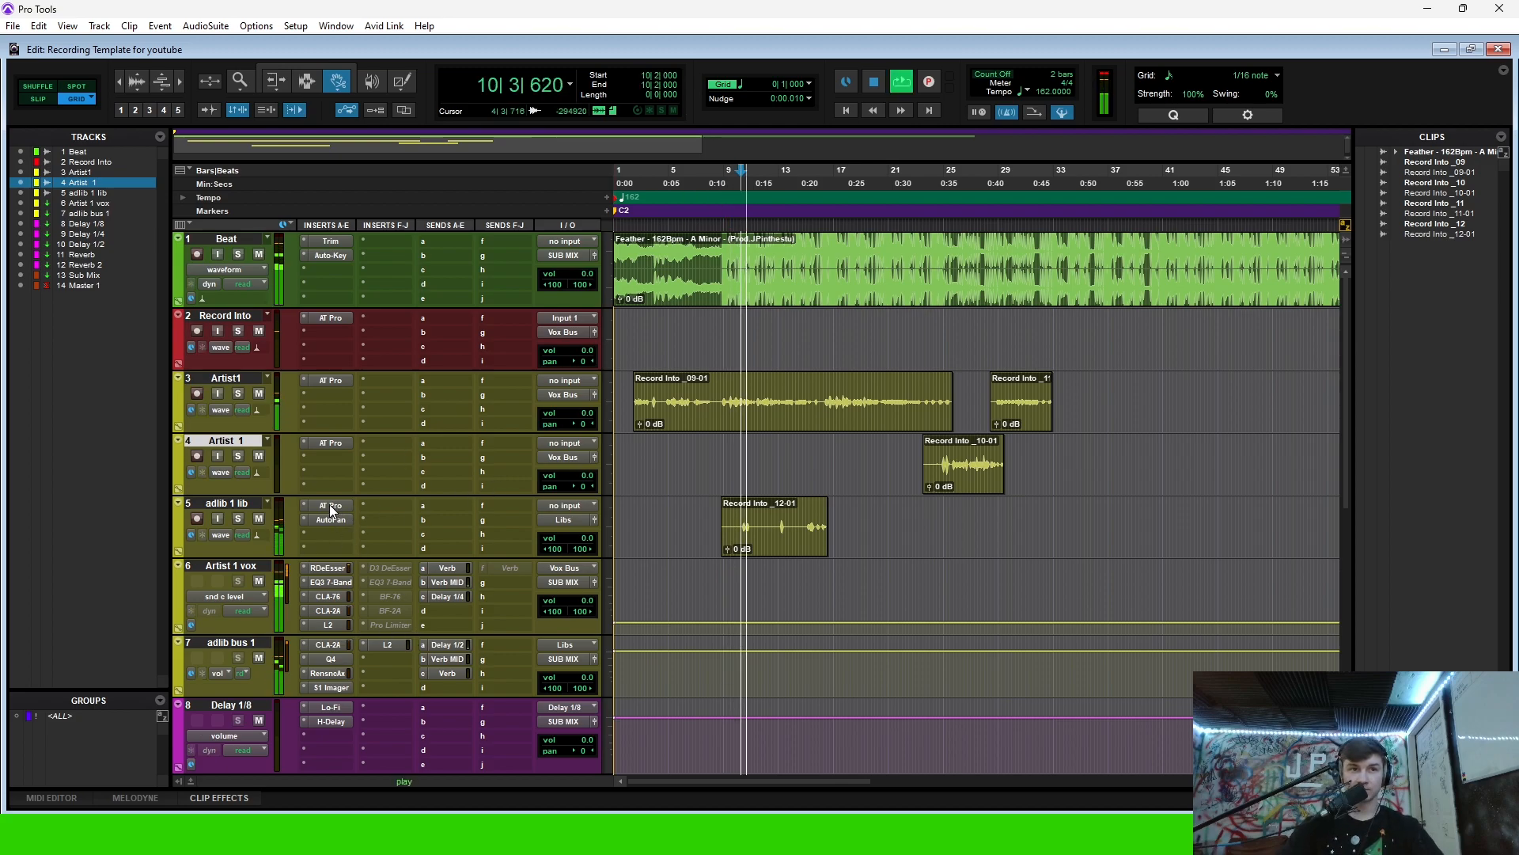
key("space")
left_click(329, 519)
left_click(1100, 296)
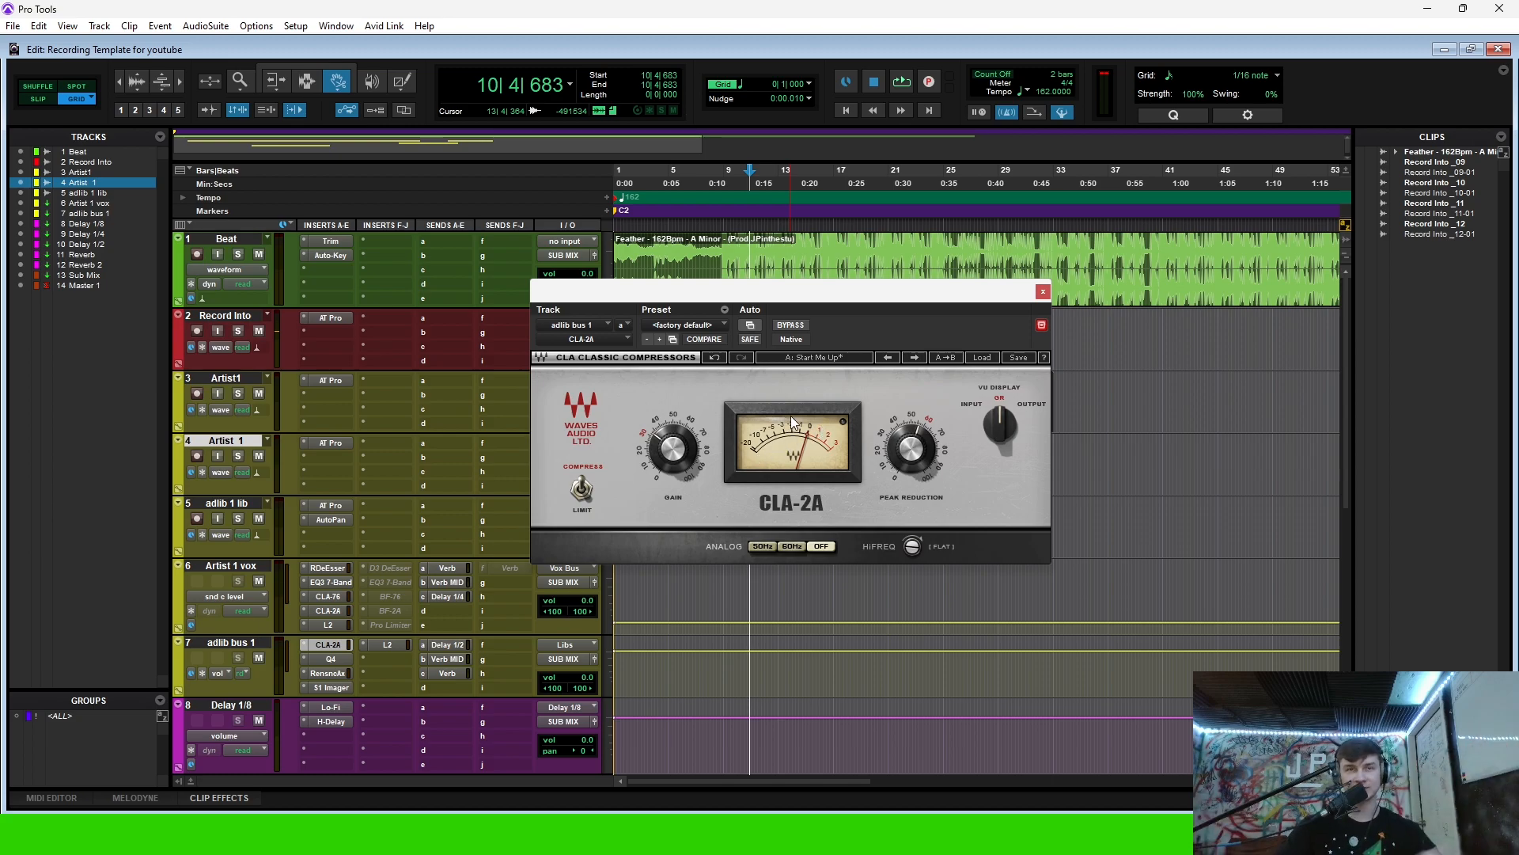
- Check the gain, peak reduction and gain-reduction meter of the CLA-2A on adlib bus 1 during playback
mouse_move(679, 471)
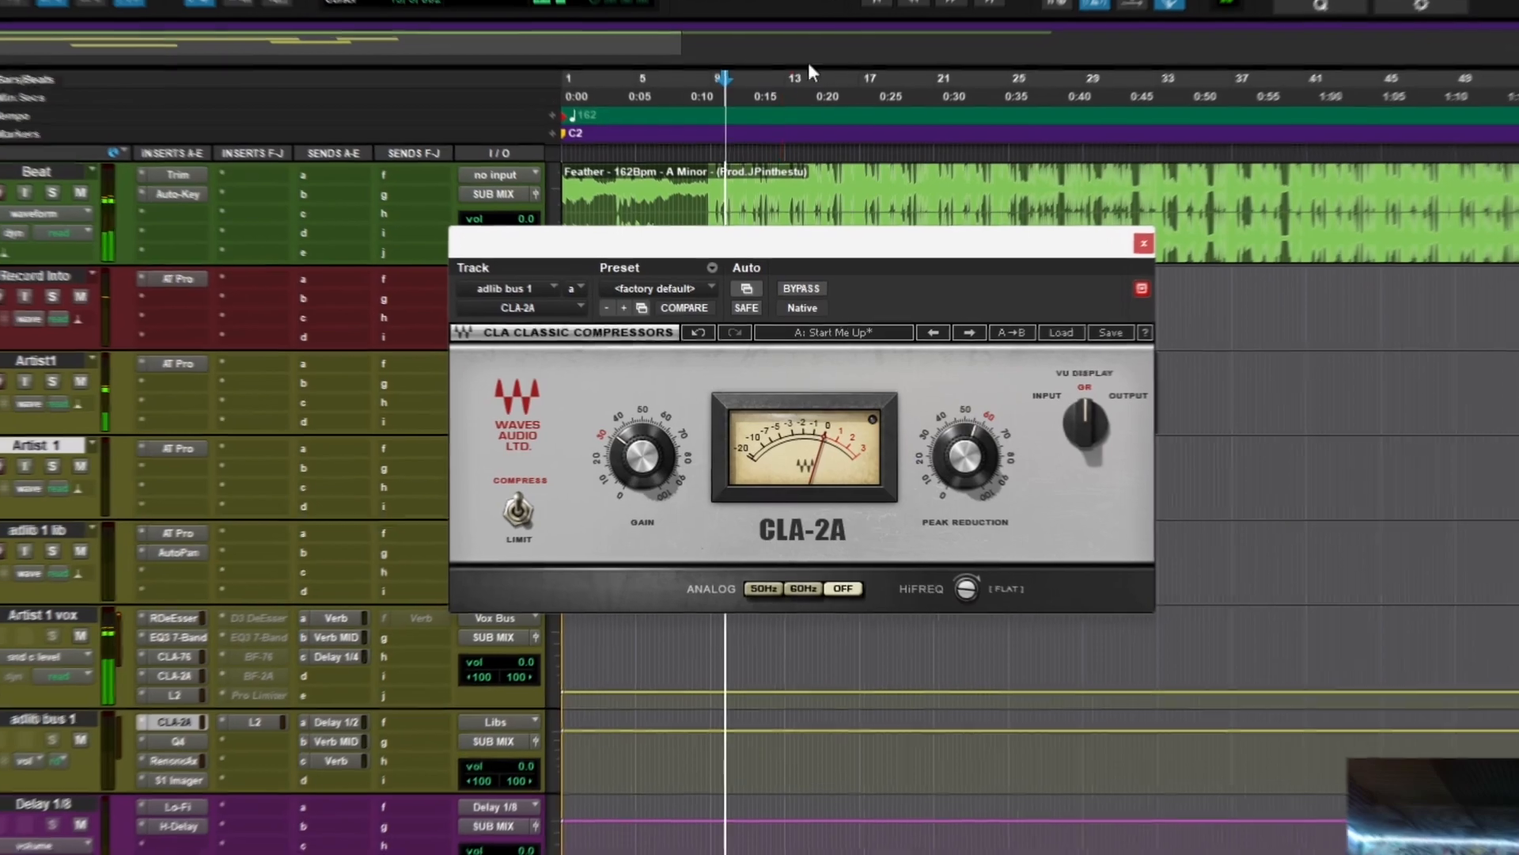
key("space")
mouse_move(315, 68)
left_click_drag(971, 467, 969, 461)
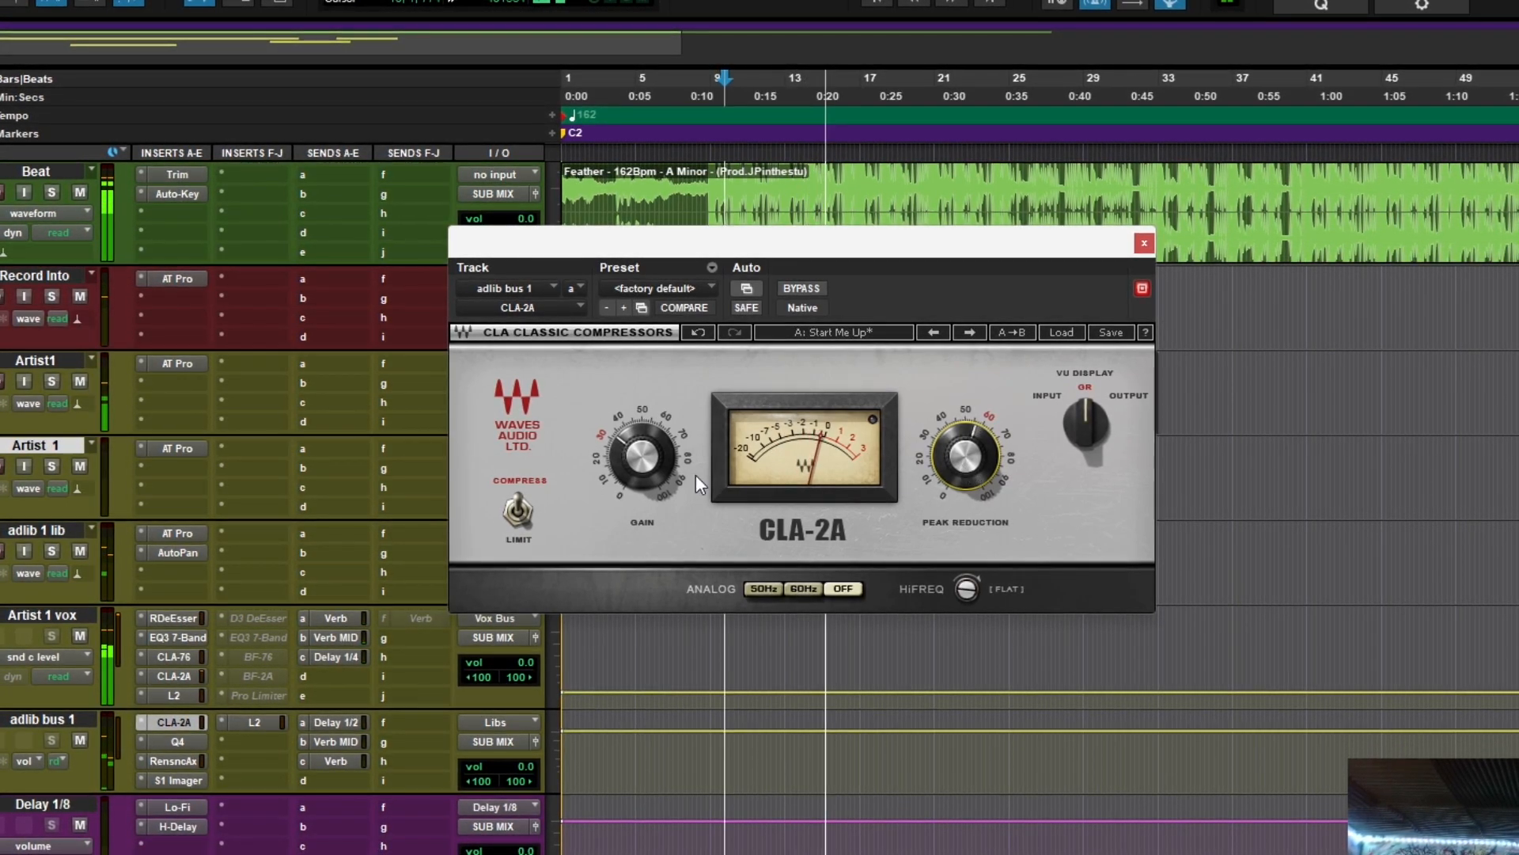
key("space")
- Open the Q4 equalizer on adlib bus 1 and examine bands 1 and 4 of its curve
left_click(175, 742)
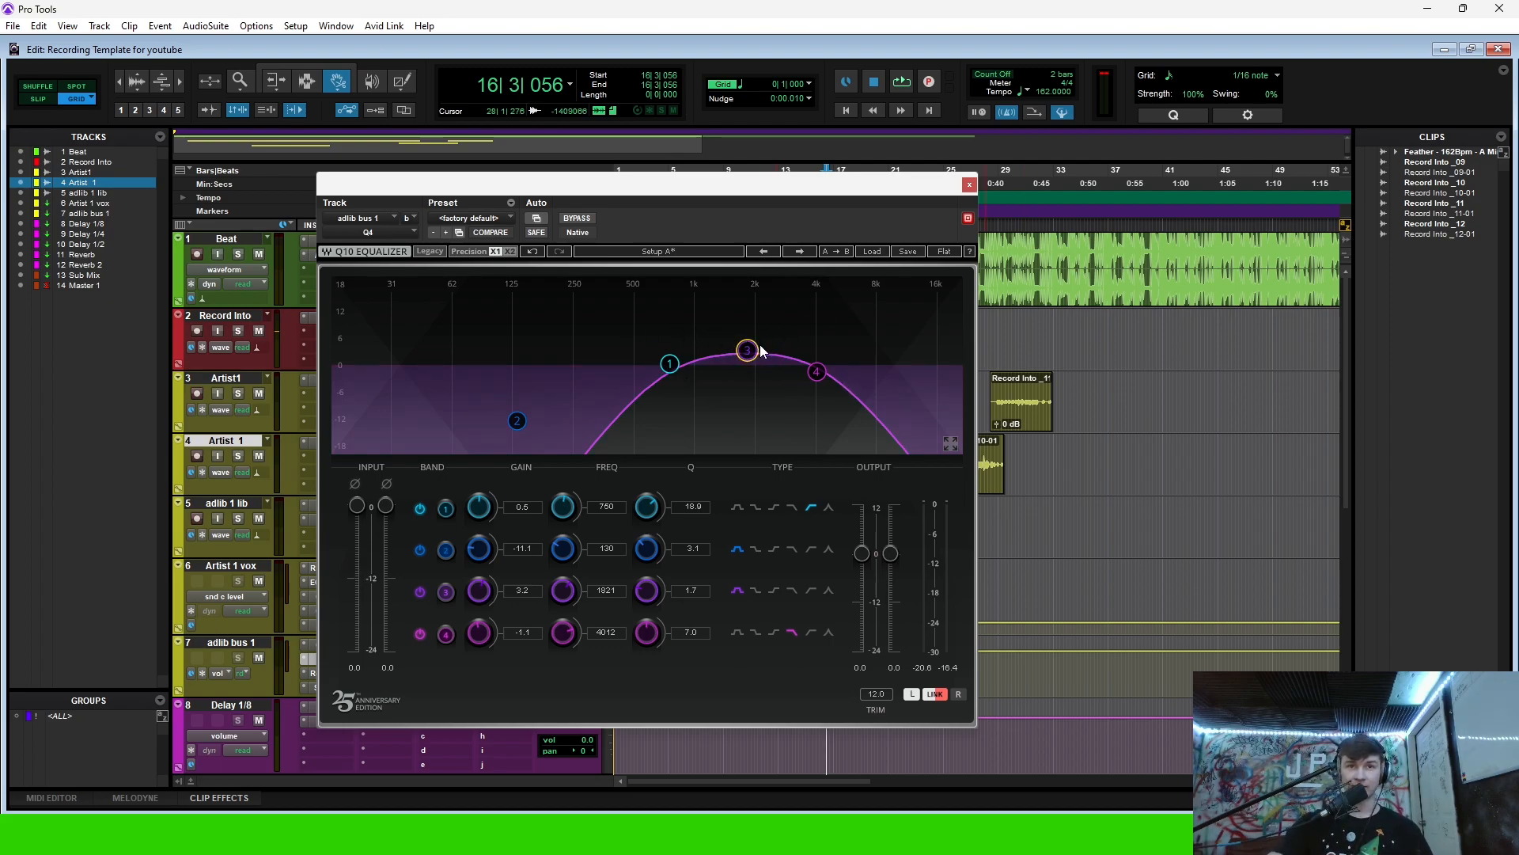
left_click(670, 365)
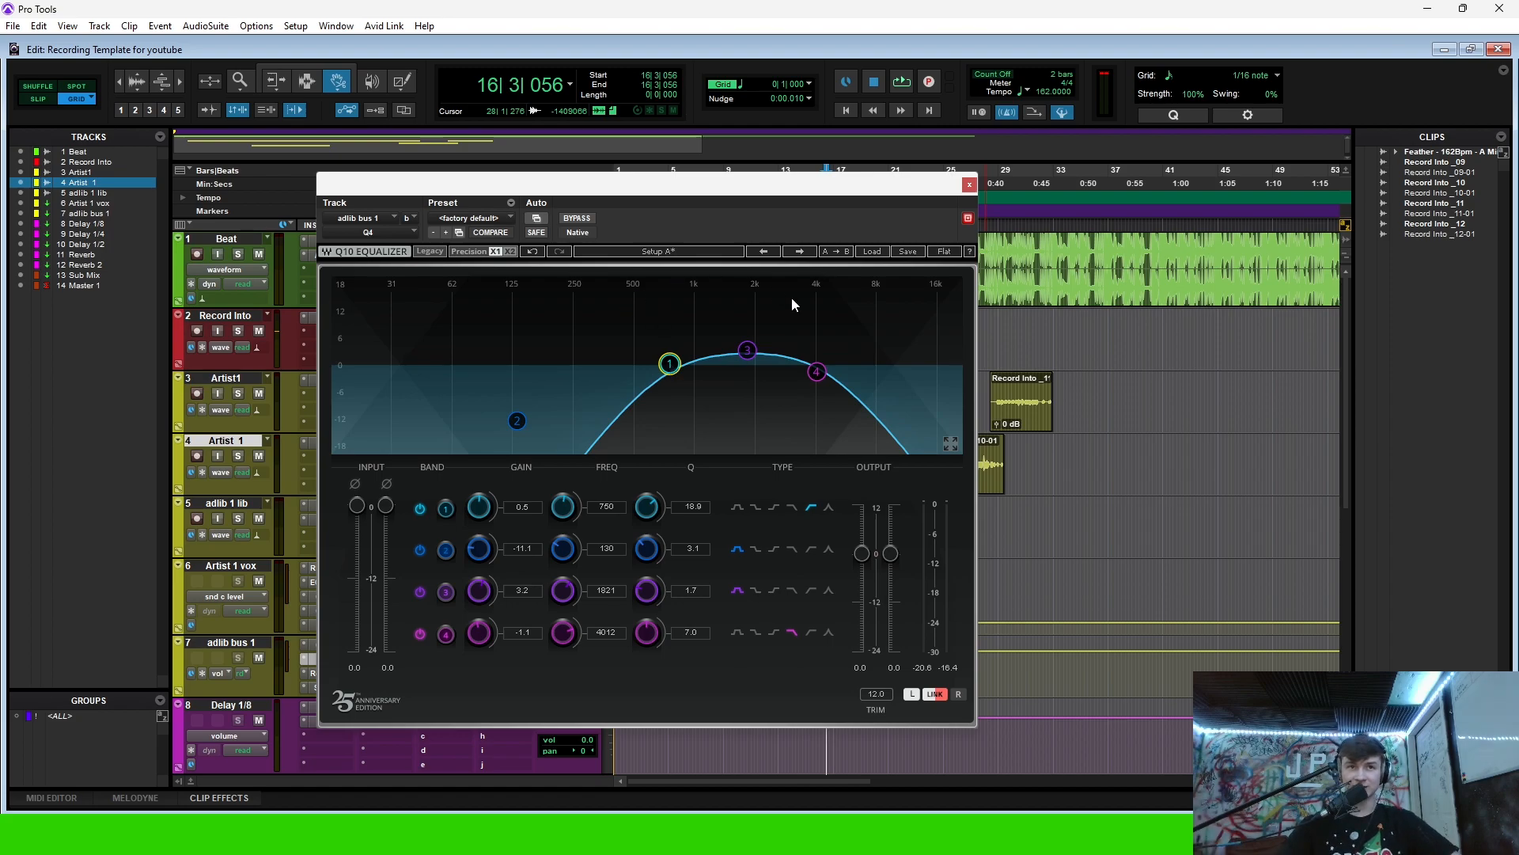
left_click(818, 373)
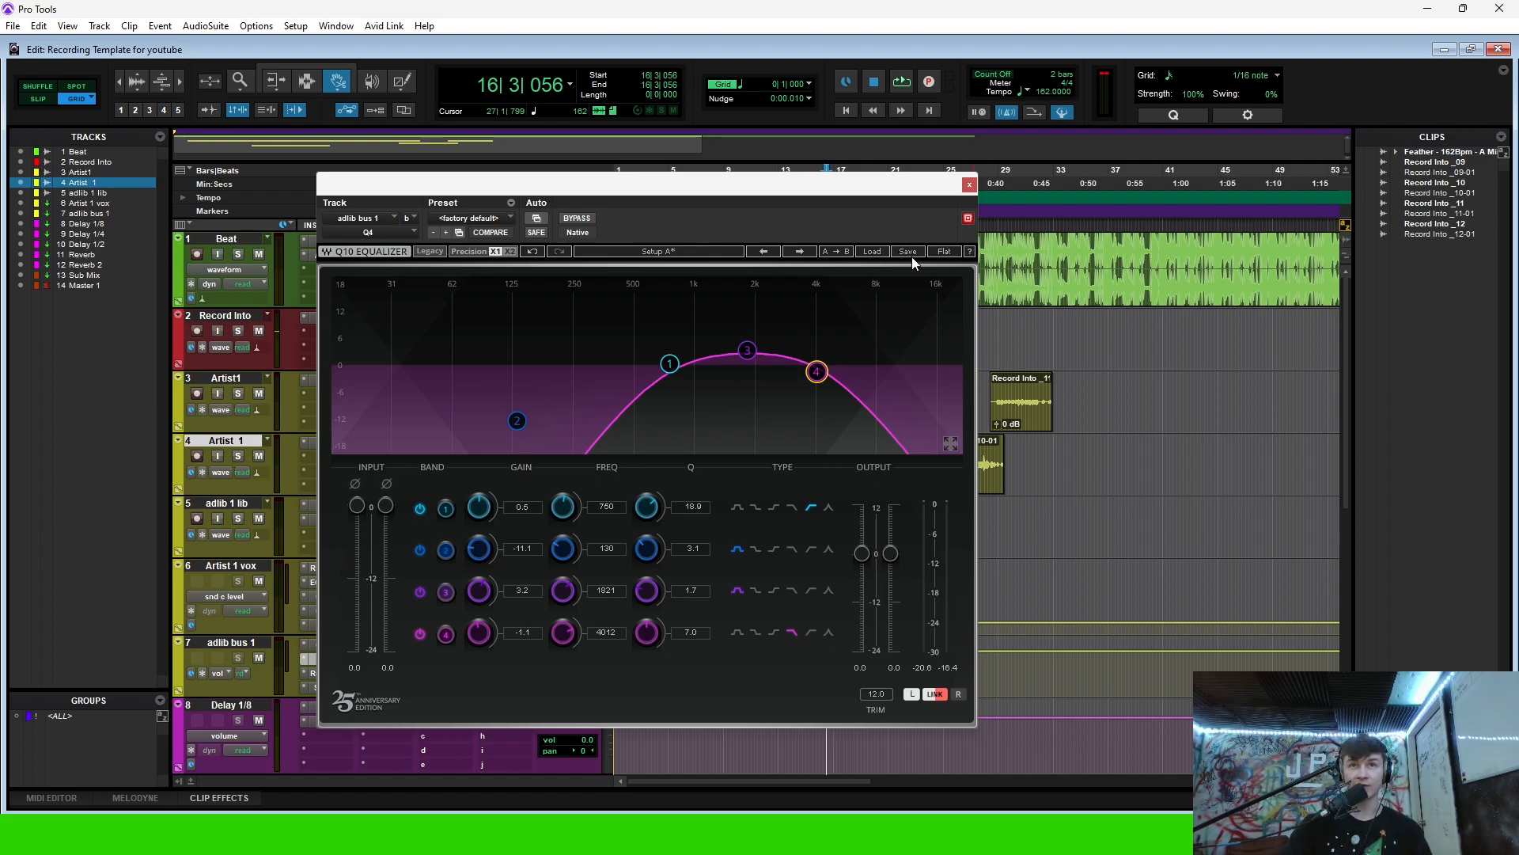
left_click(968, 188)
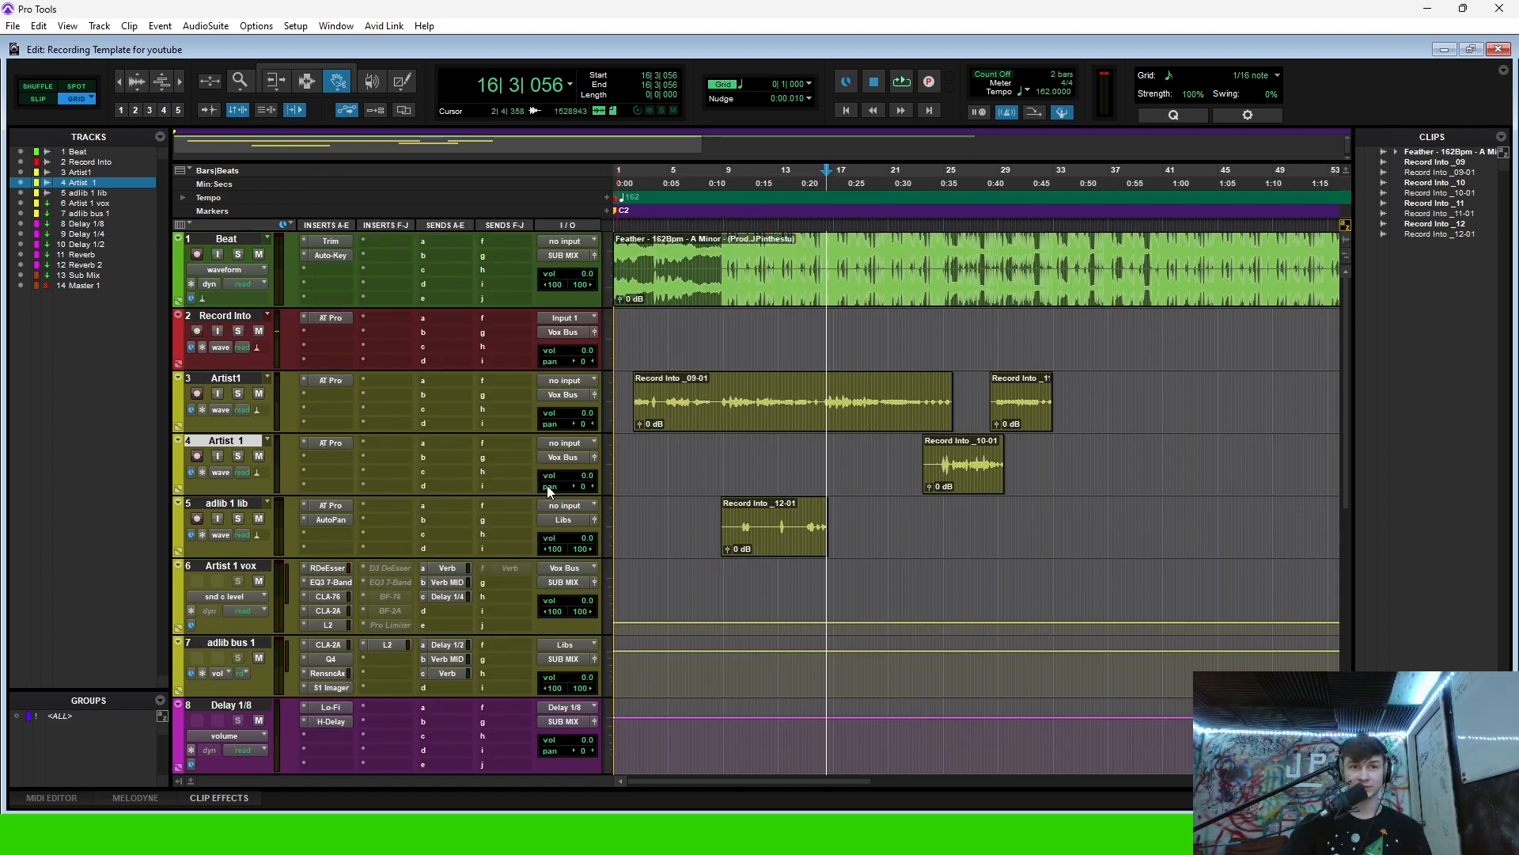
- Open the Renaissance Axx insert on adlib bus 1 and inspect its threshold, gain and attack
left_click(331, 674)
left_click_drag(662, 196, 536, 210)
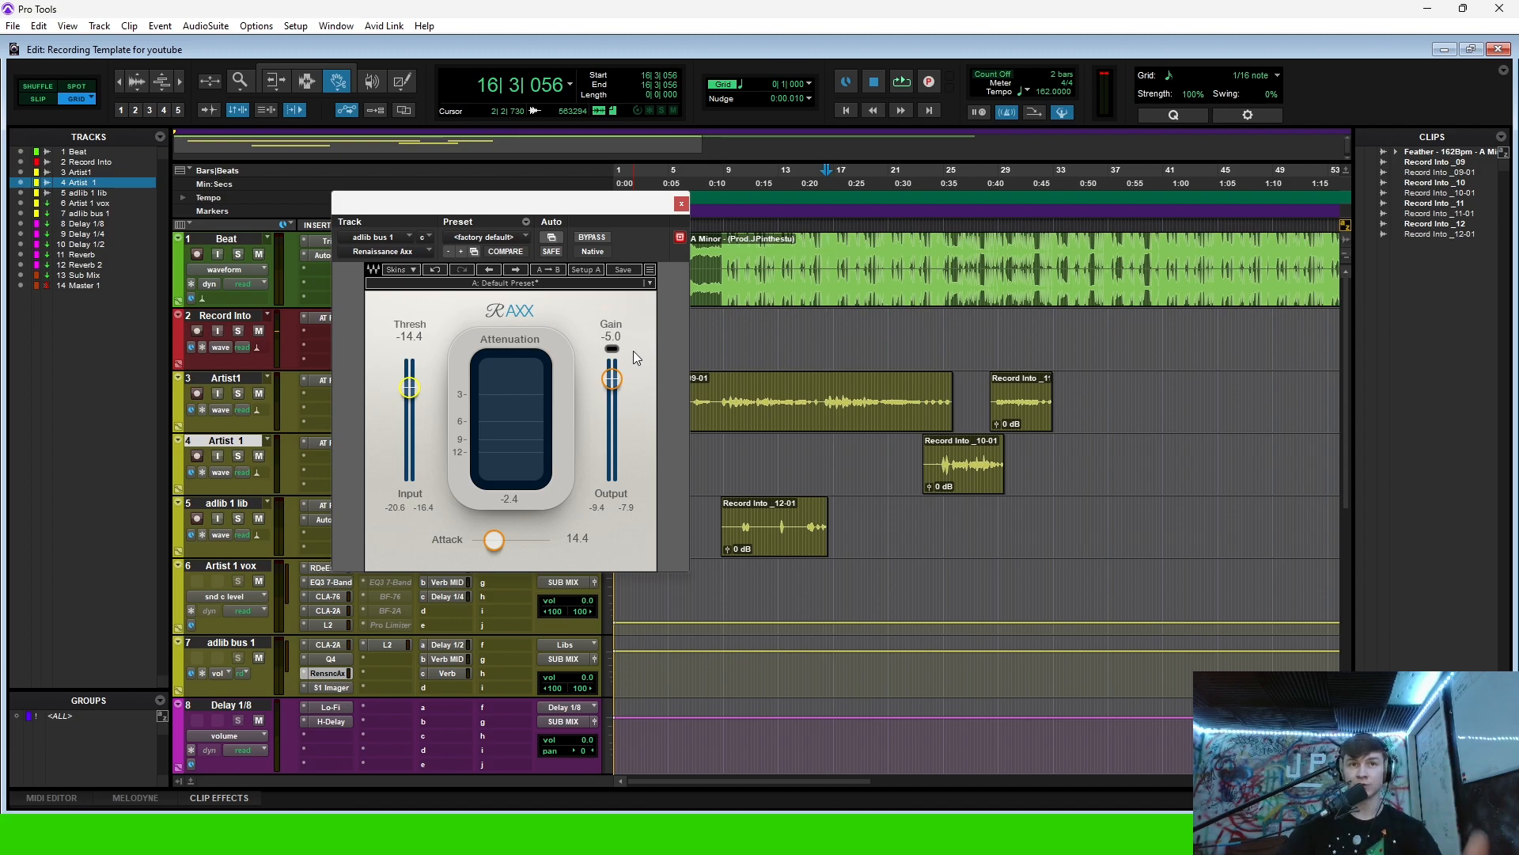
left_click(316, 673)
- Inspect the S1 Imager width and the L2 limiter settings on adlib bus 1
left_click(332, 687)
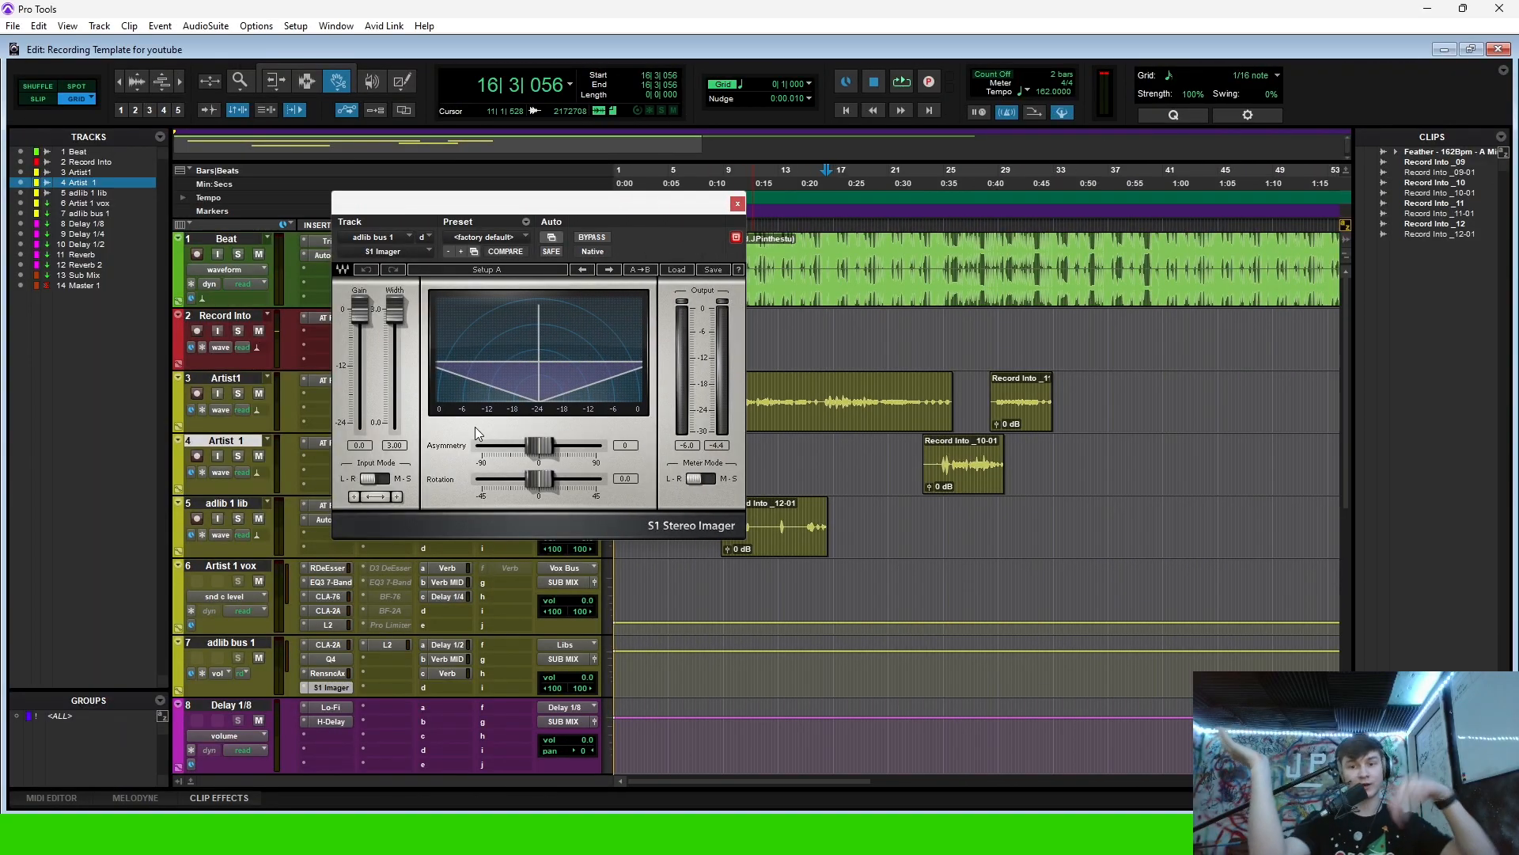
left_click(387, 644)
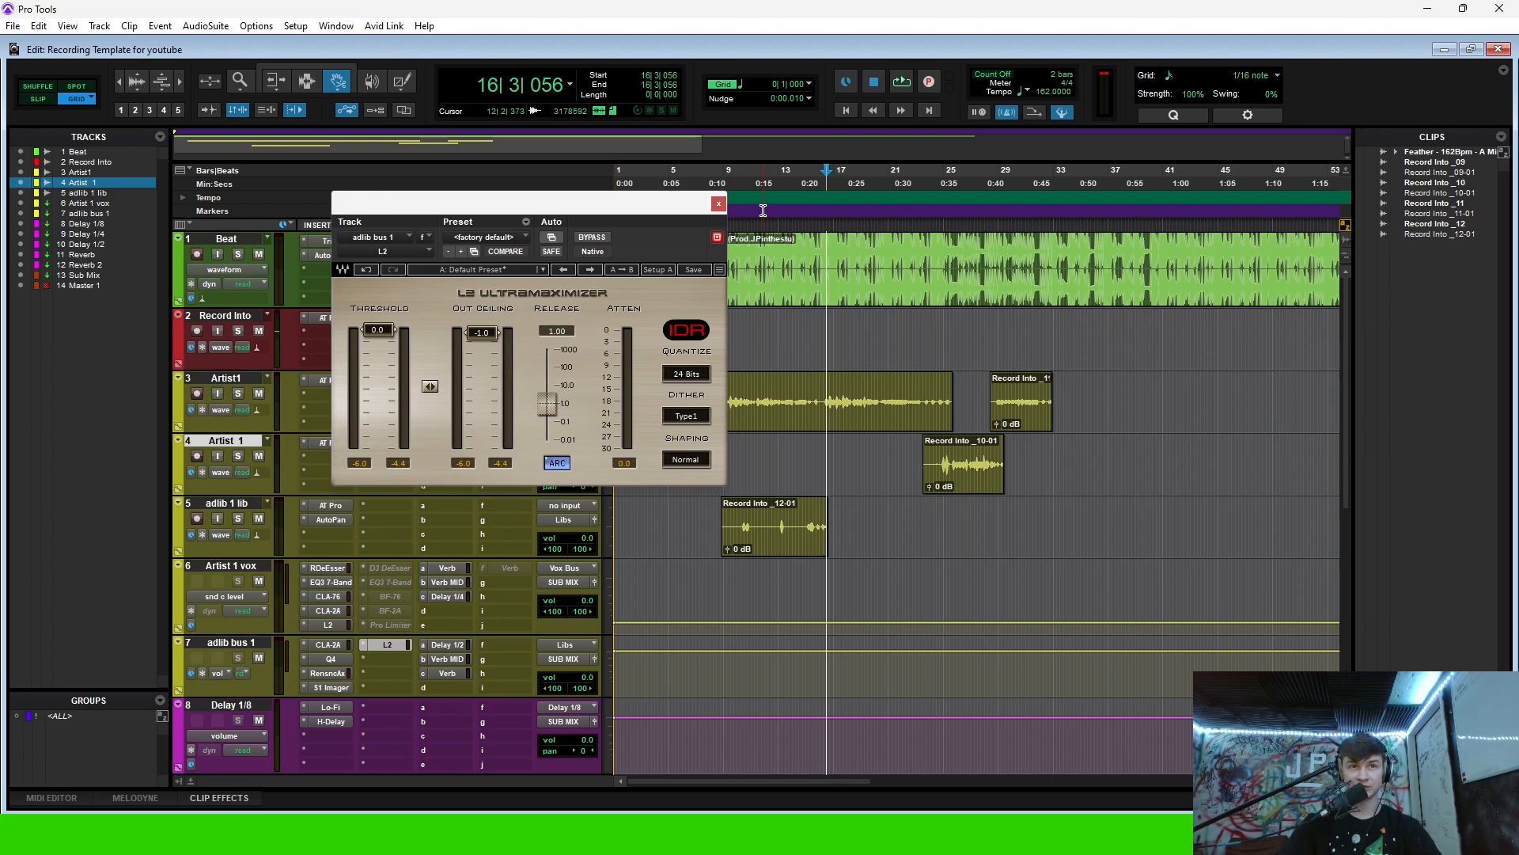
left_click(719, 203)
- Check the level of the Verb send on Artist 1 vox and look over the delay and reverb return tracks
left_click(729, 174)
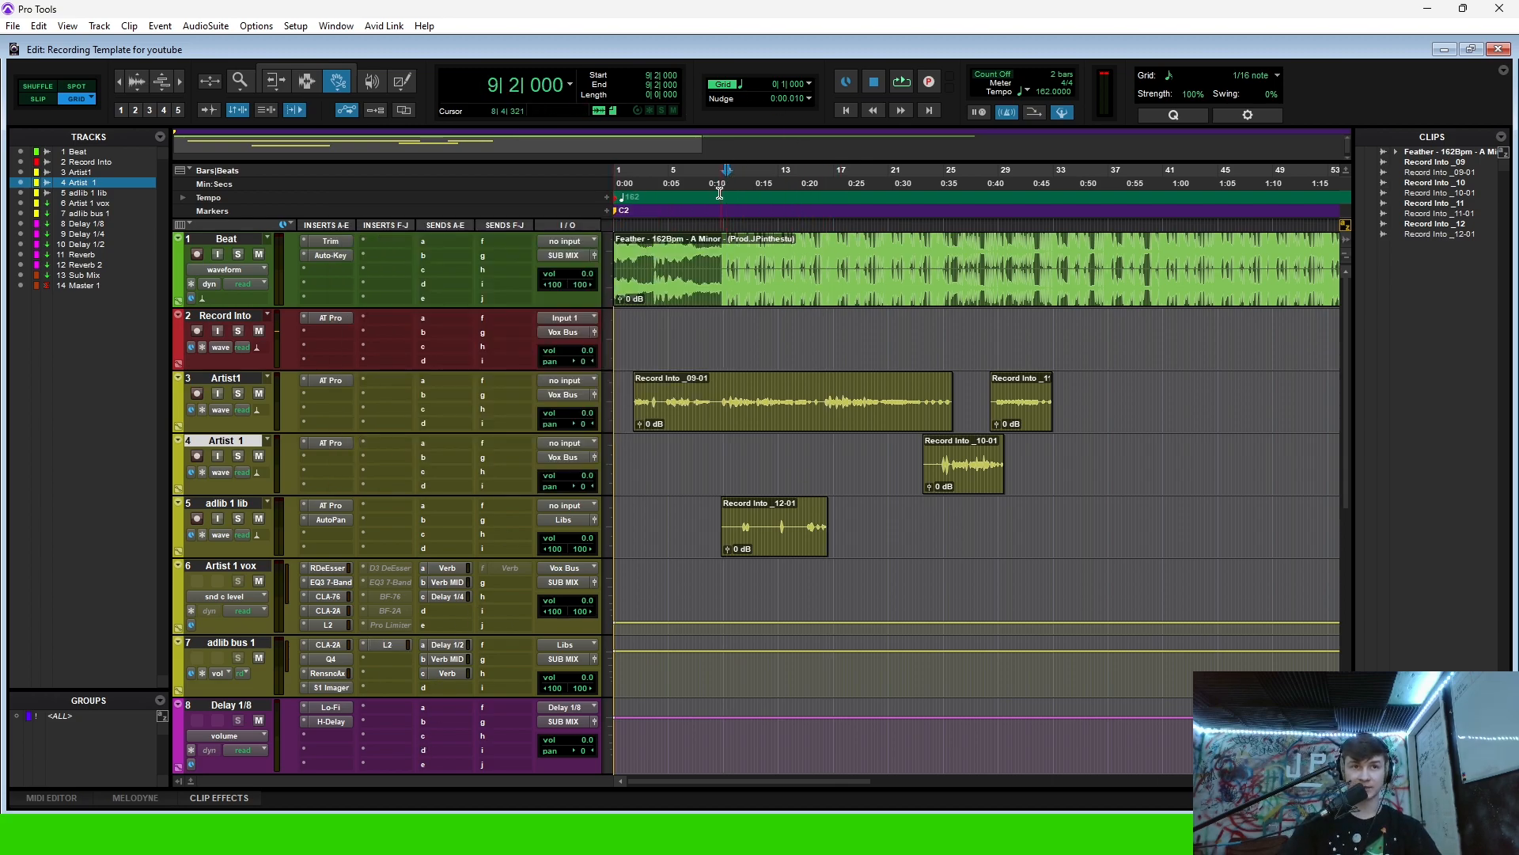
scroll(448, 592, "down", 3)
left_click(446, 429)
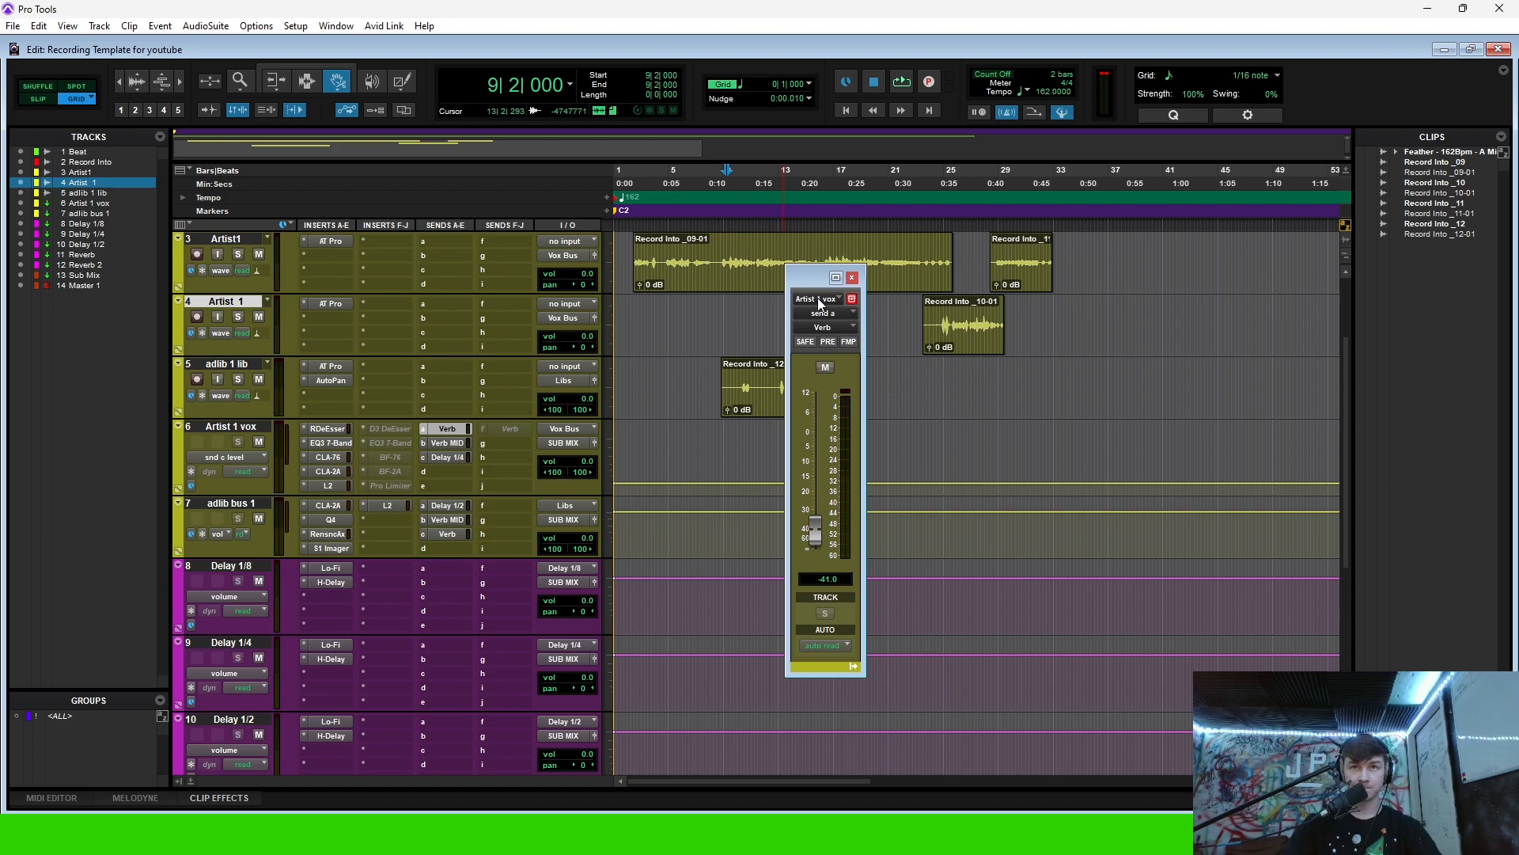
left_click(852, 277)
scroll(312, 557, "down", 5)
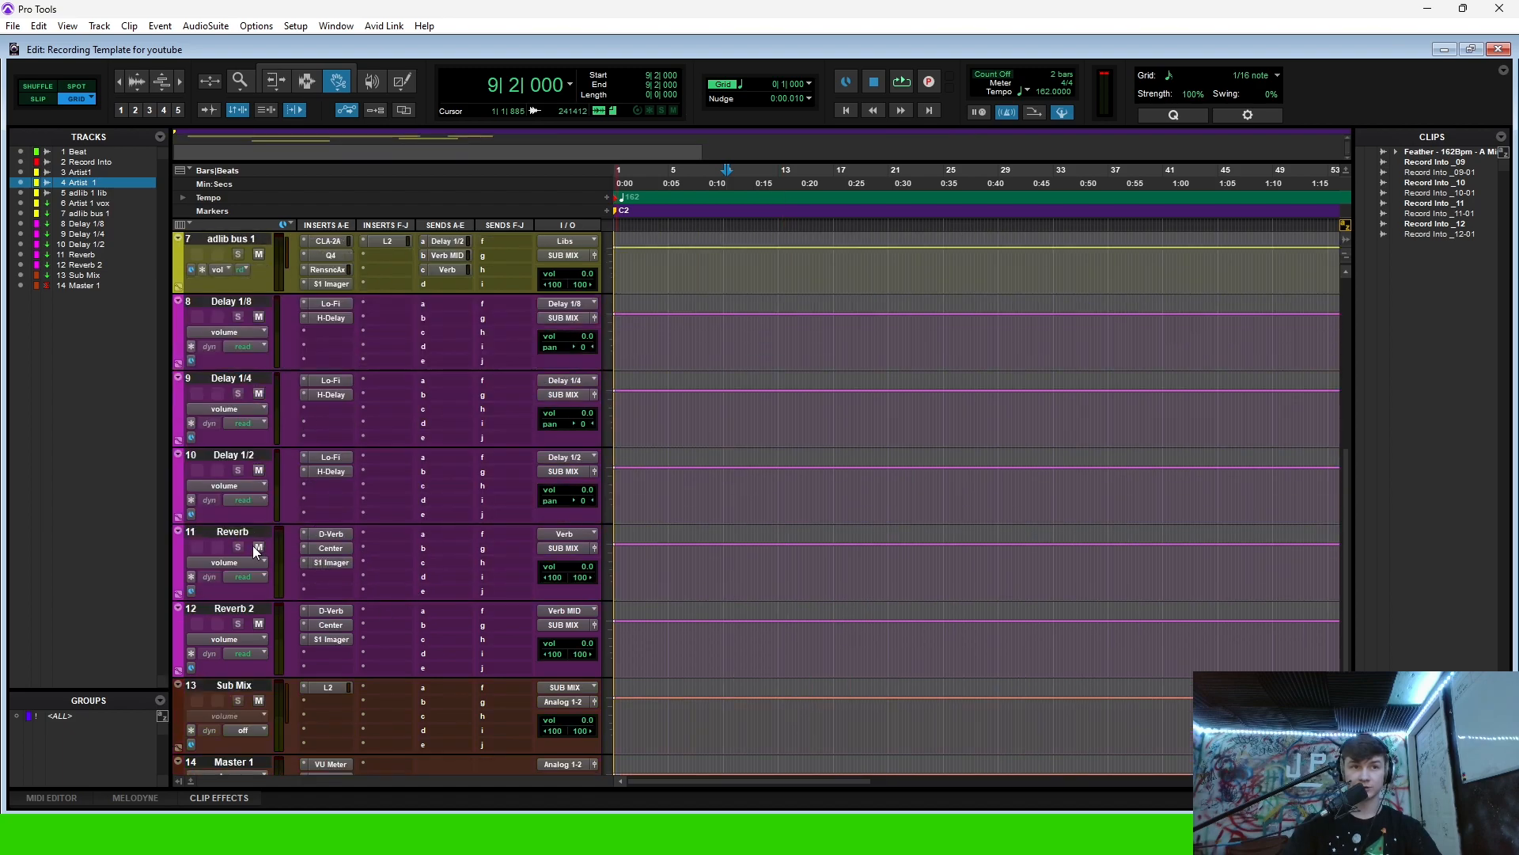
- Open the Verb MID send on Artist 1 vox, select its Reverb 2 return track and set the send level to -29.7 dB
scroll(420, 540, "up", 4)
left_click(456, 387)
scroll(398, 612, "down", 4)
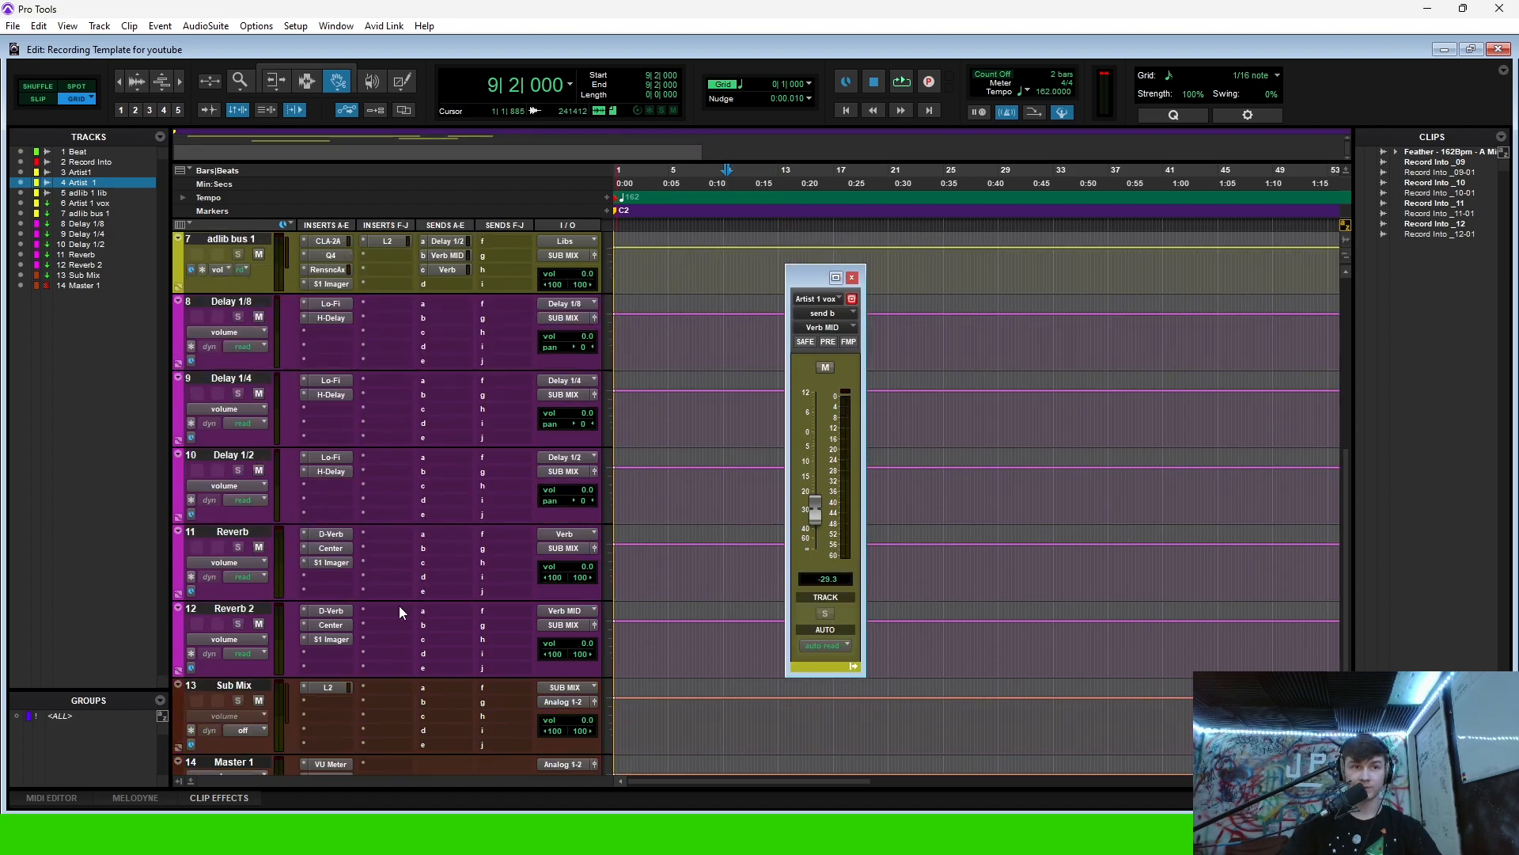
left_click(238, 610)
scroll(791, 507, "up", 3)
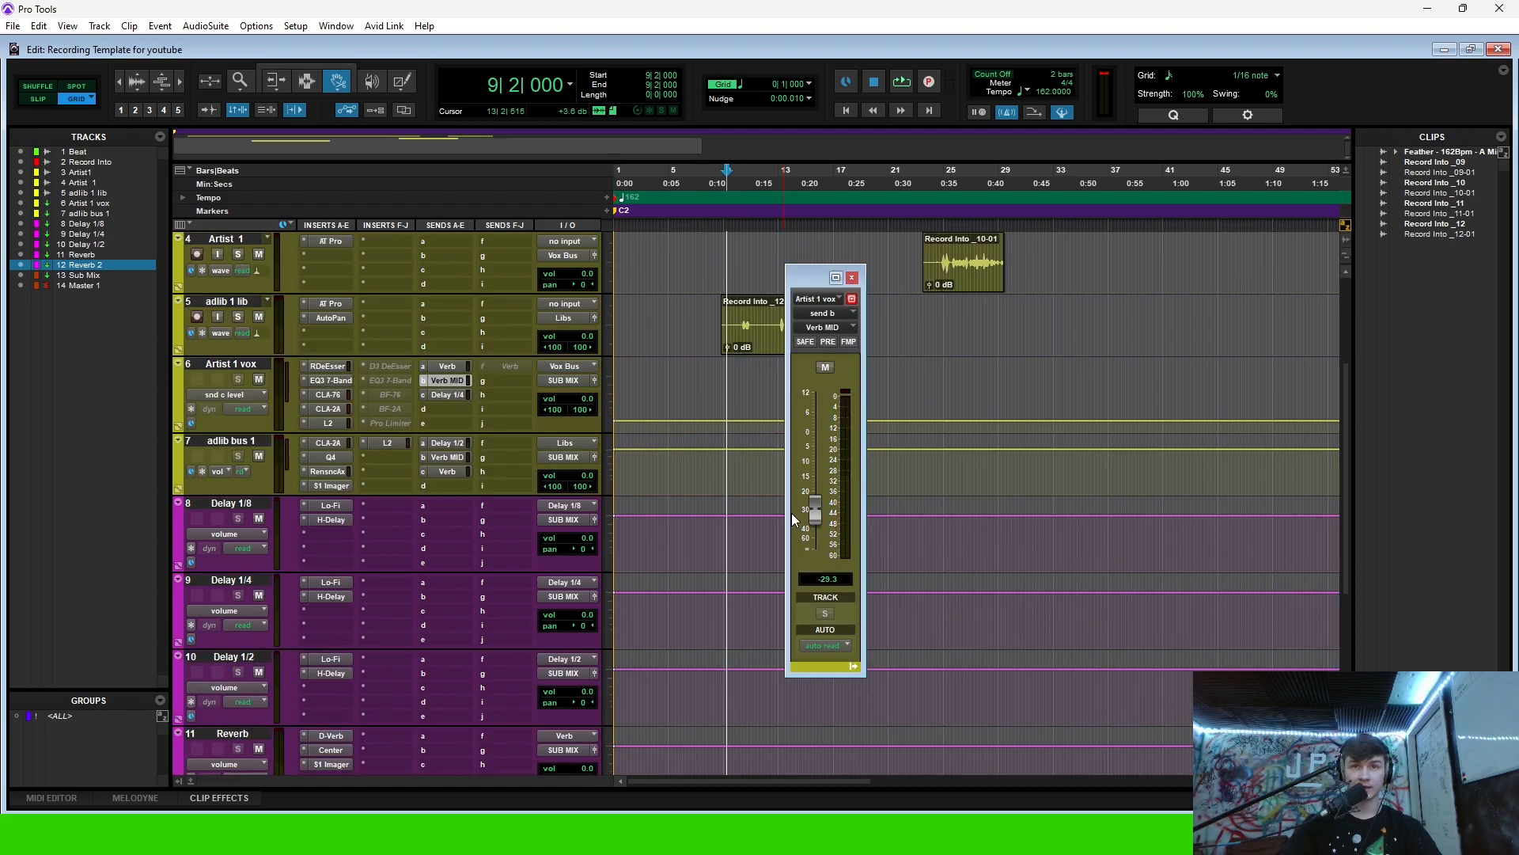
mouse_move(817, 510)
left_mouse_down()
mouse_move(814, 483)
mouse_move(815, 512)
left_mouse_up()
- Play the session from bar 9 and set the Verb send on Artist 1 vox to -32.2 dB
left_click(742, 209)
scroll(732, 207, "up", 3)
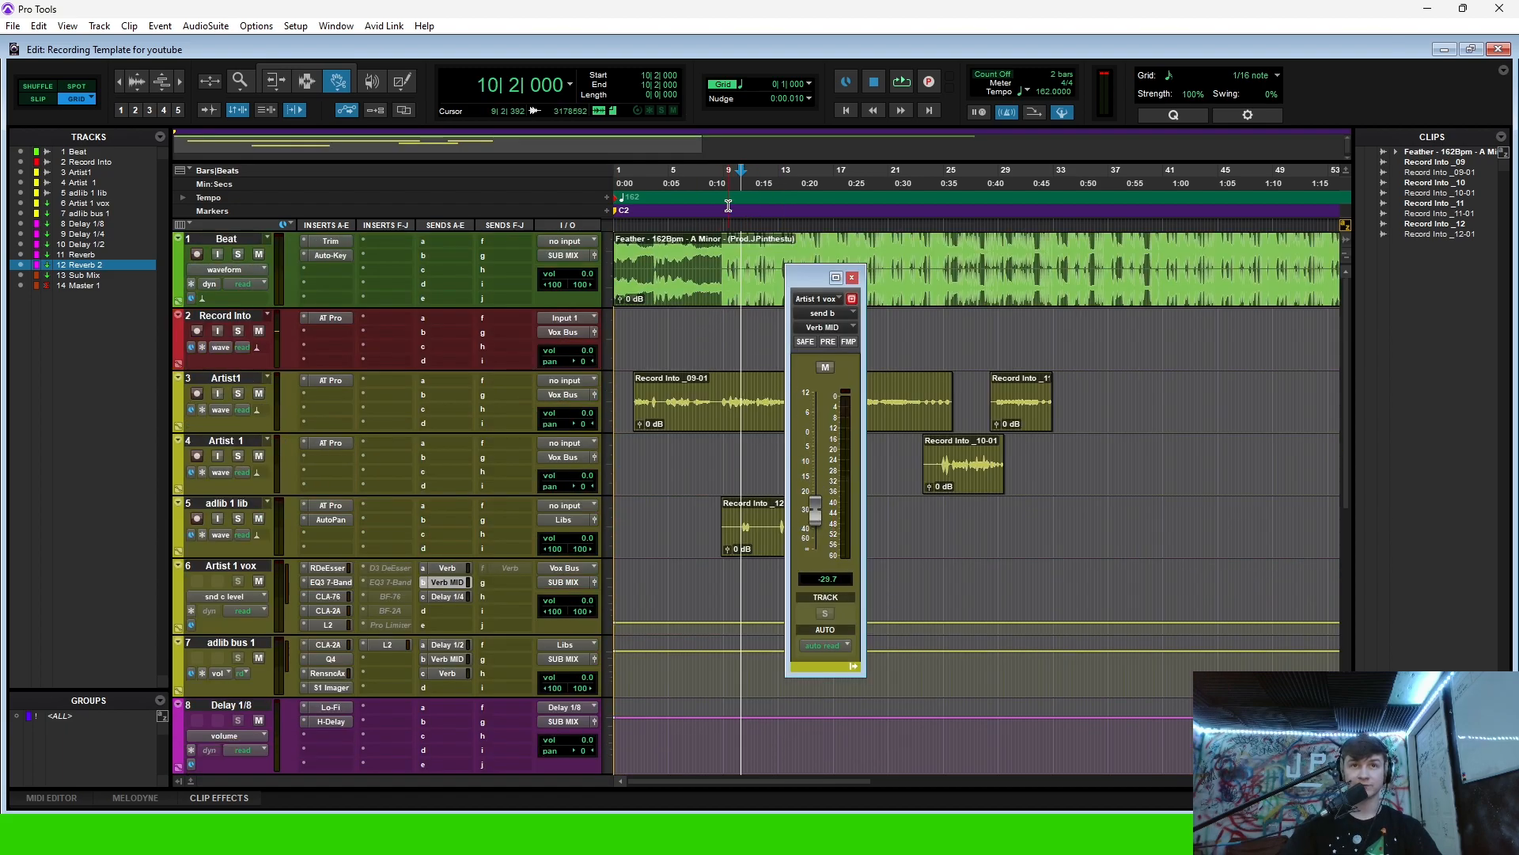
key("space")
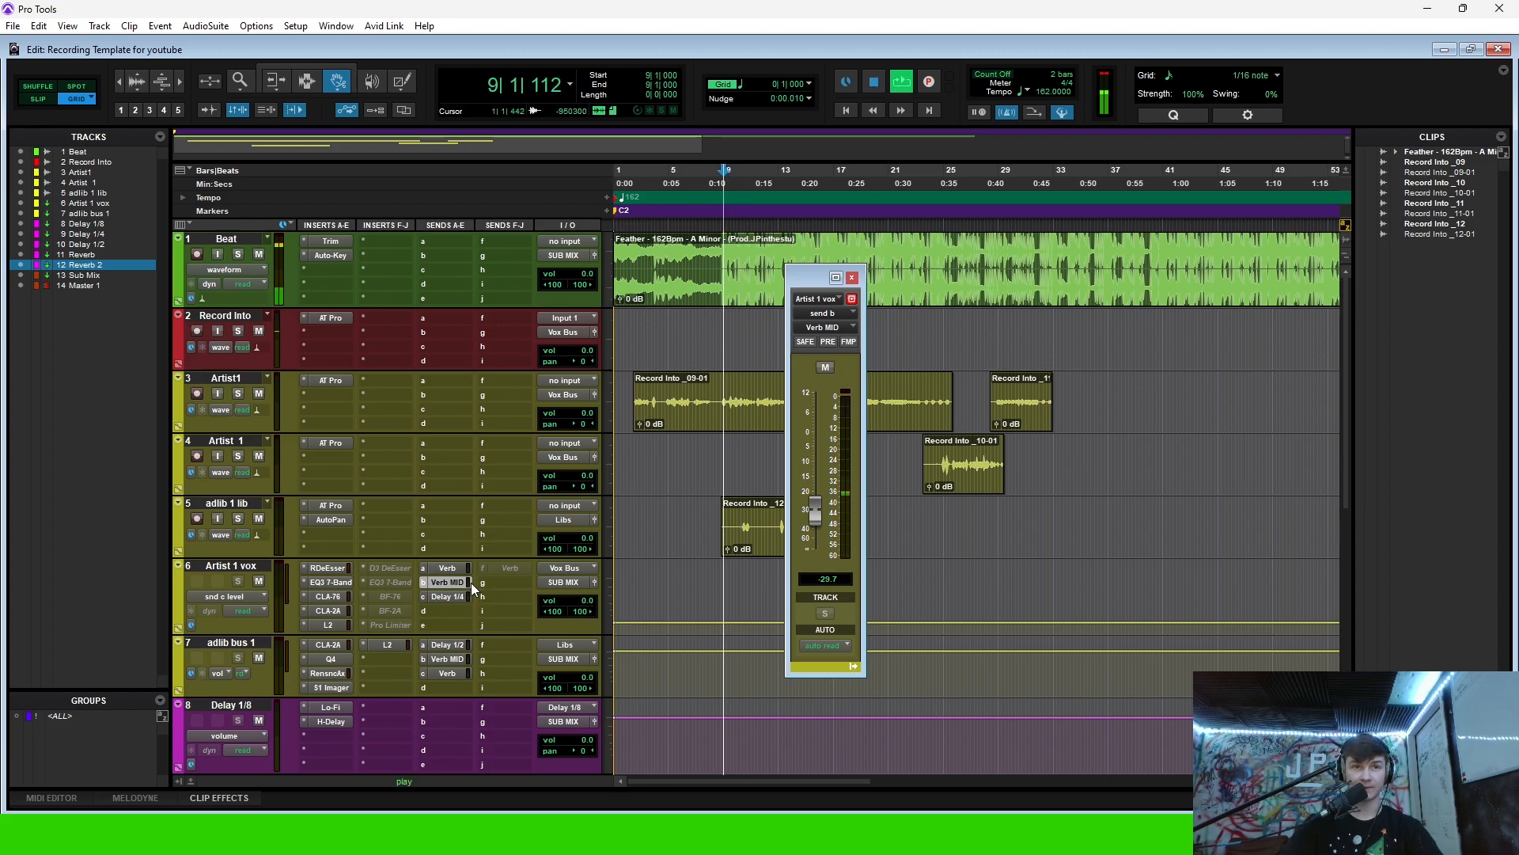
left_click(447, 568)
mouse_move(817, 499)
left_mouse_down()
mouse_move(815, 440)
mouse_move(815, 516)
left_mouse_up()
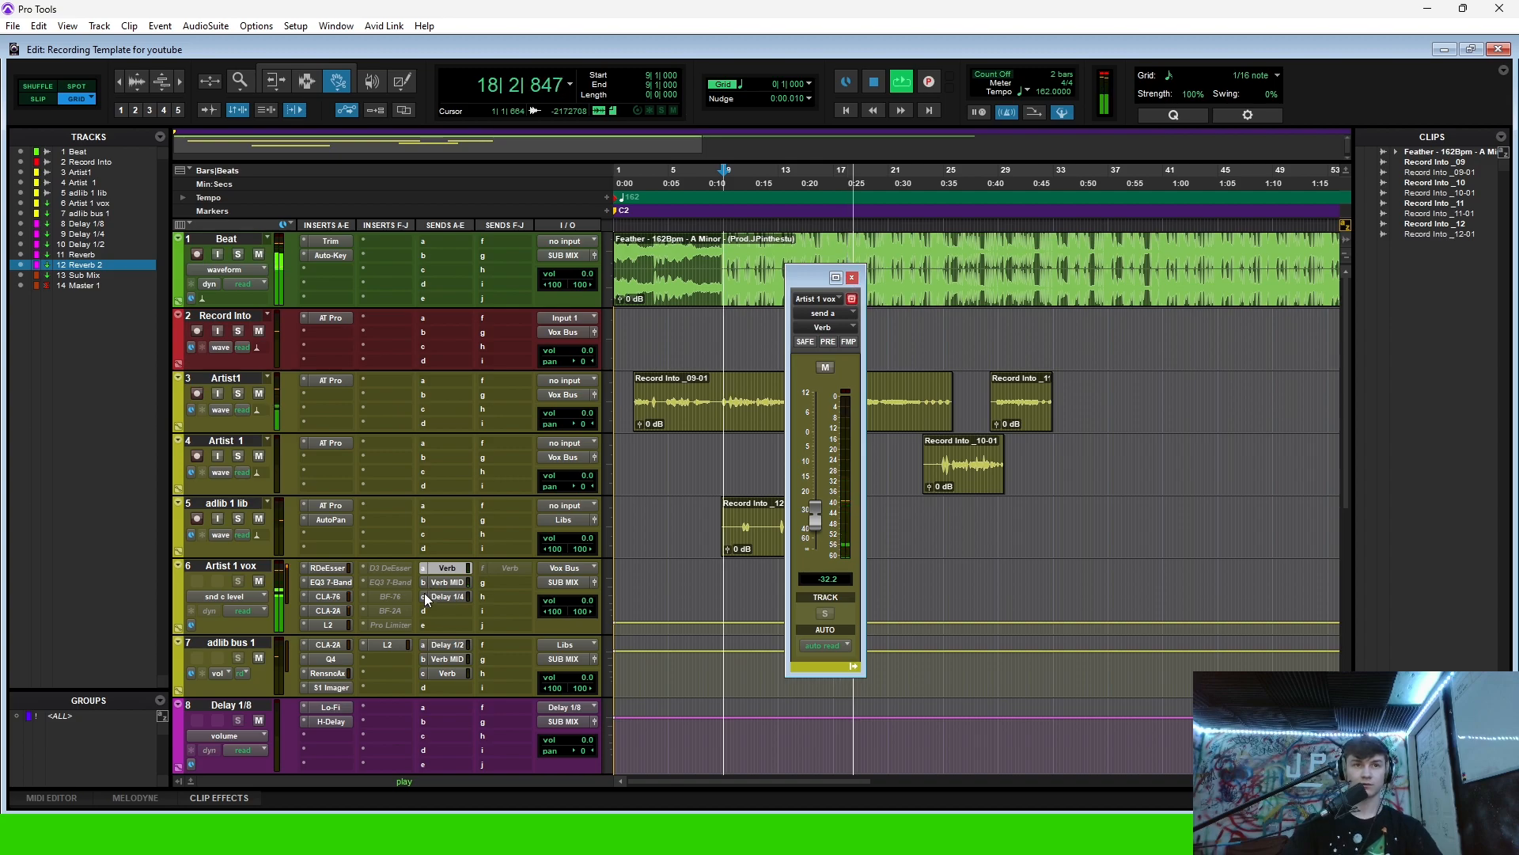
- Set the Artist 1 vox sends to -25.2 dB for Verb MID and -36.0 dB for Delay 1/4, and stop playback
left_click(445, 582)
left_click_drag(815, 510, 810, 473)
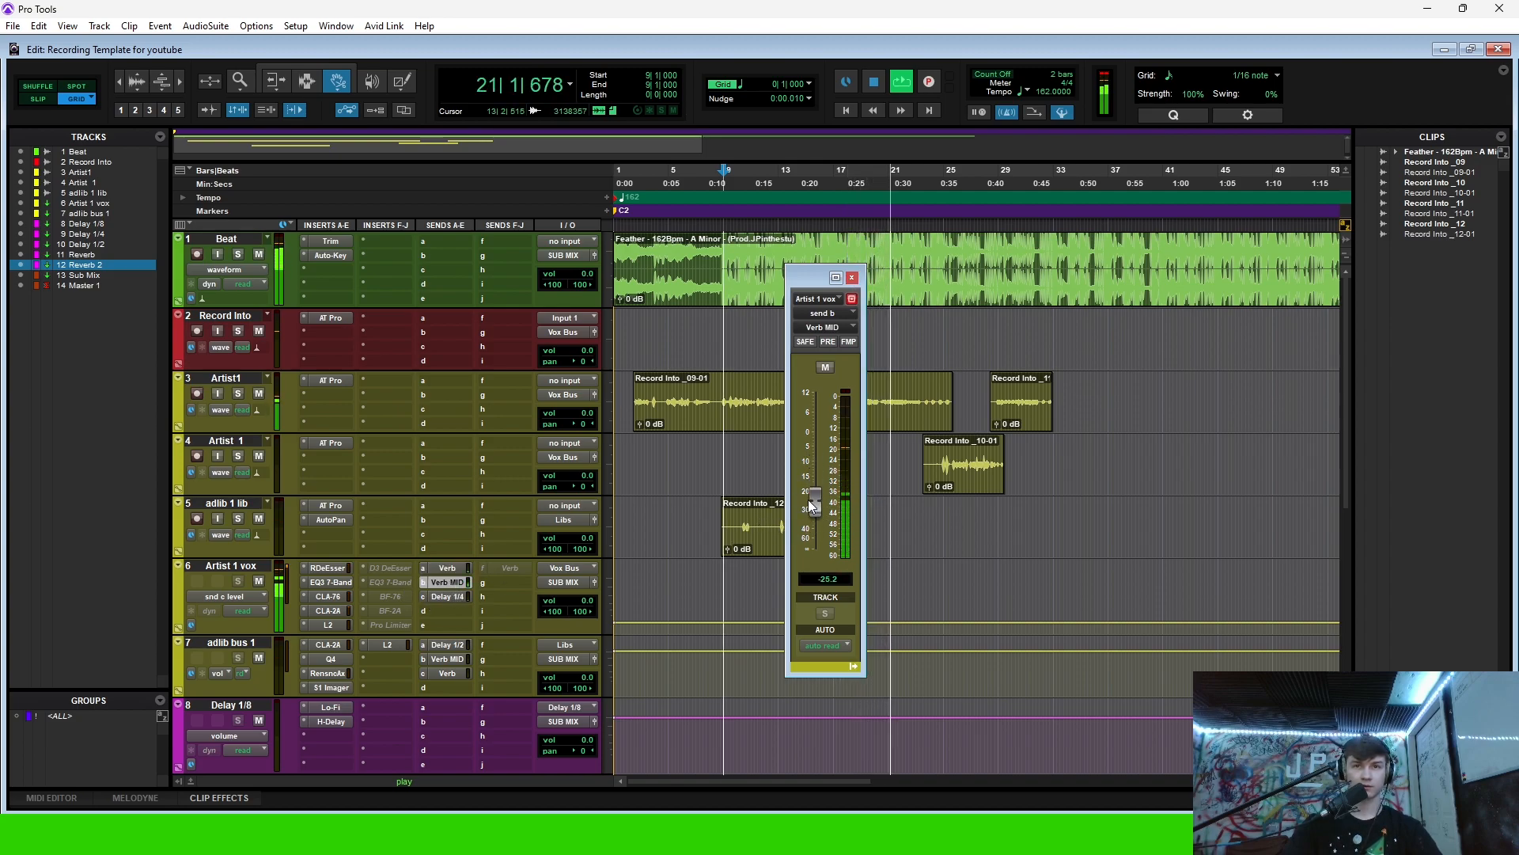
left_click(448, 596)
mouse_move(814, 526)
left_mouse_down()
mouse_move(818, 445)
mouse_move(814, 516)
left_mouse_up()
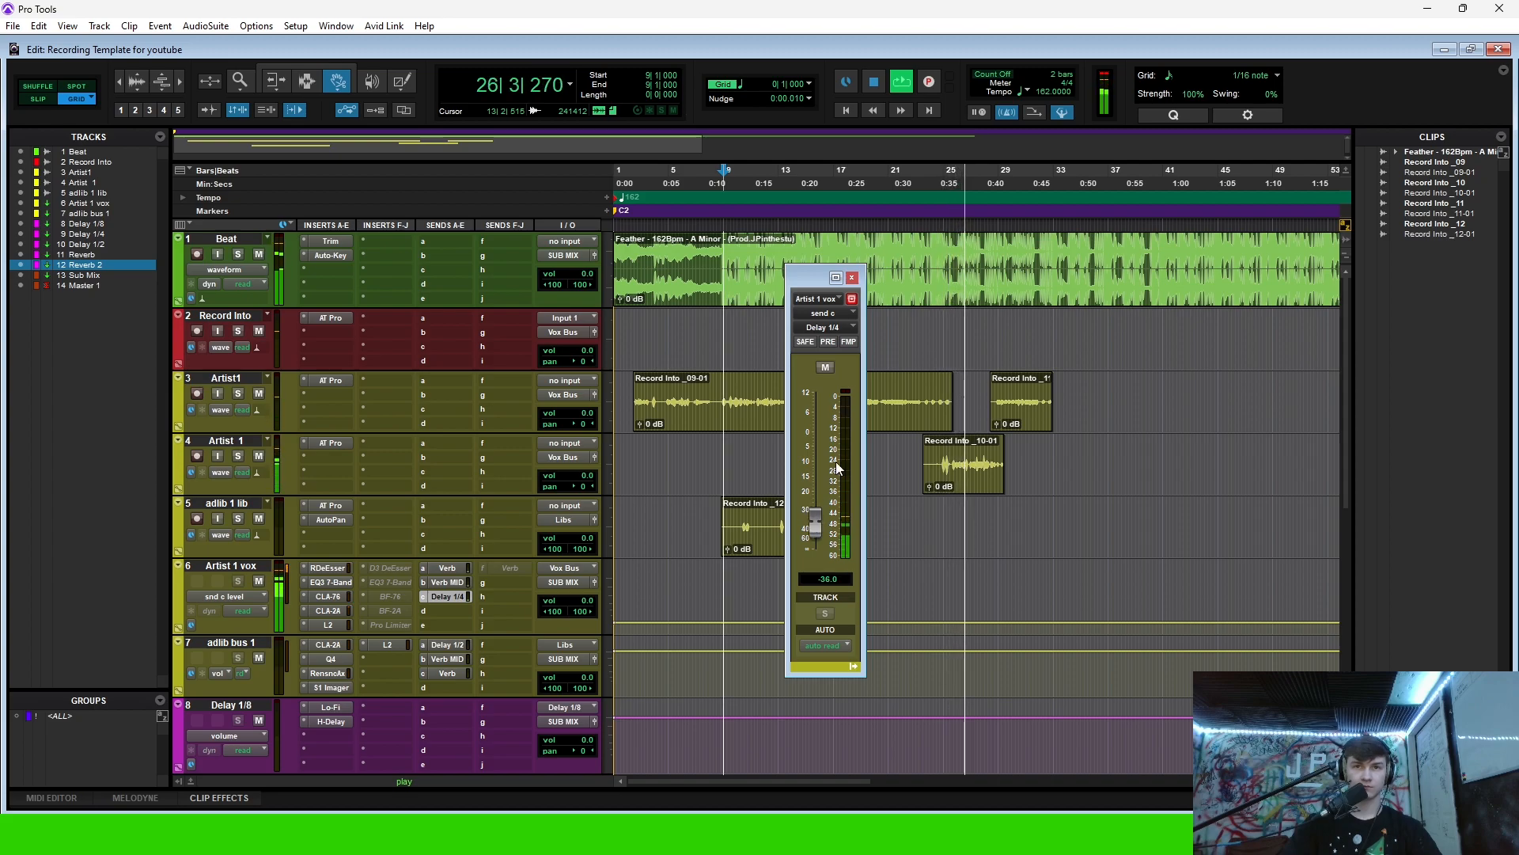
key("space")
left_click(851, 277)
- Open the L2 limiter on the Sub Mix track and lower its threshold to -5.4 dB while listening to playback
scroll(464, 475, "down", 1)
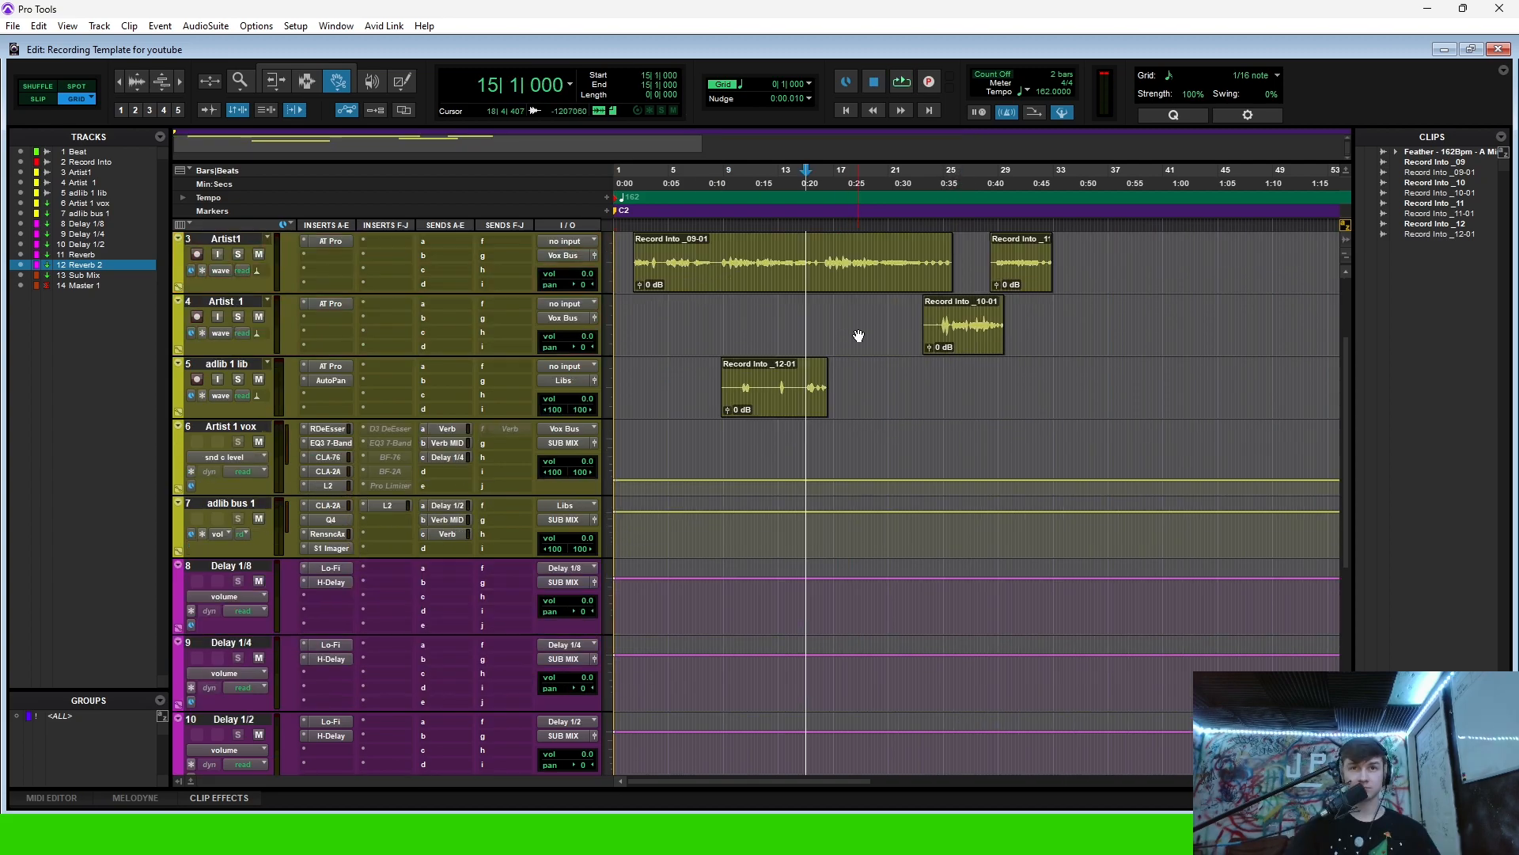
scroll(515, 373, "down", 6)
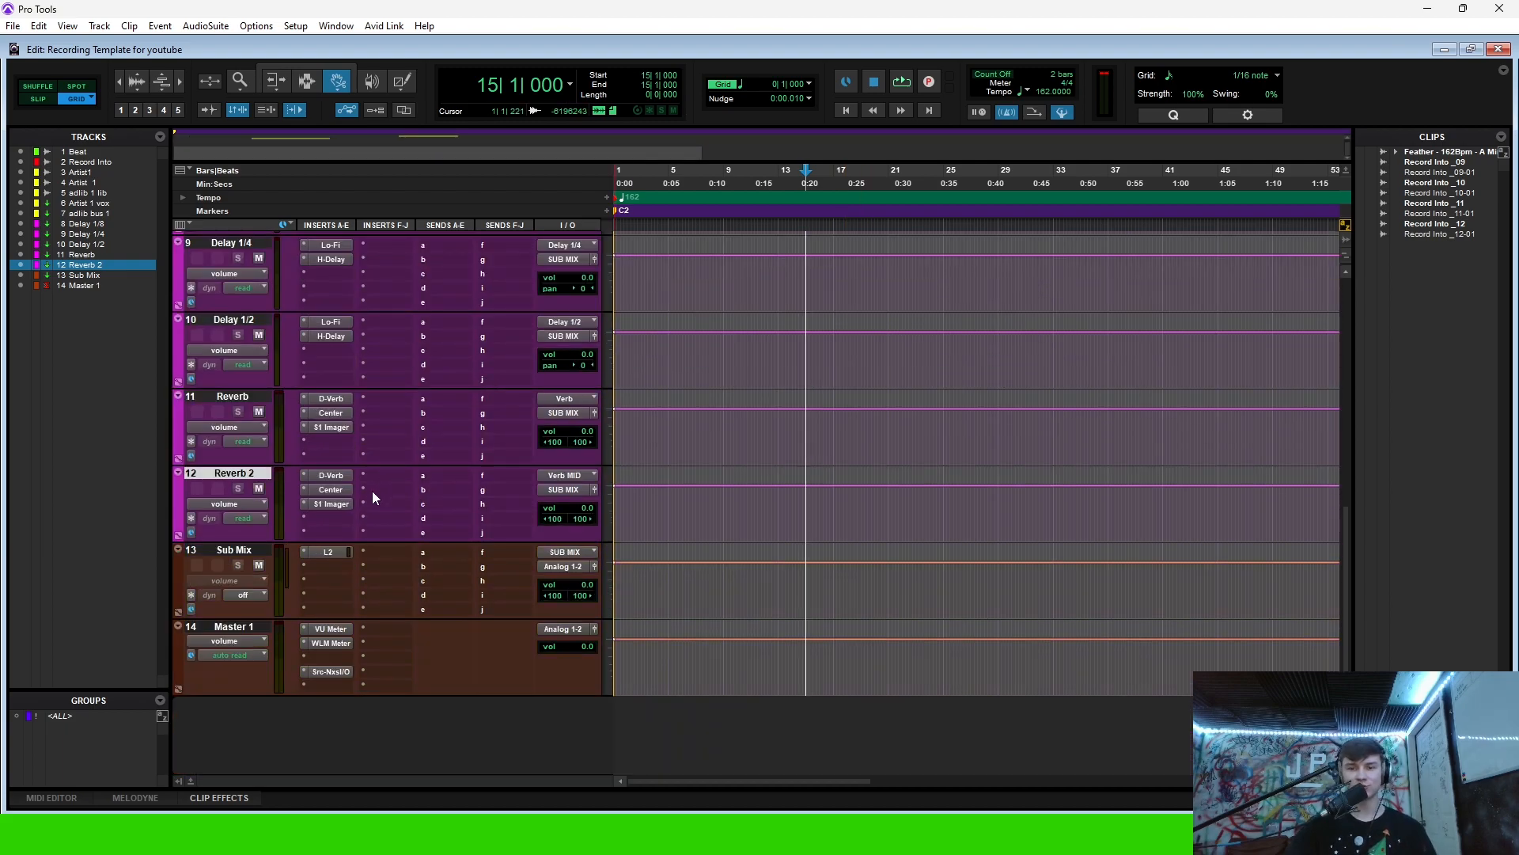
left_click(327, 552)
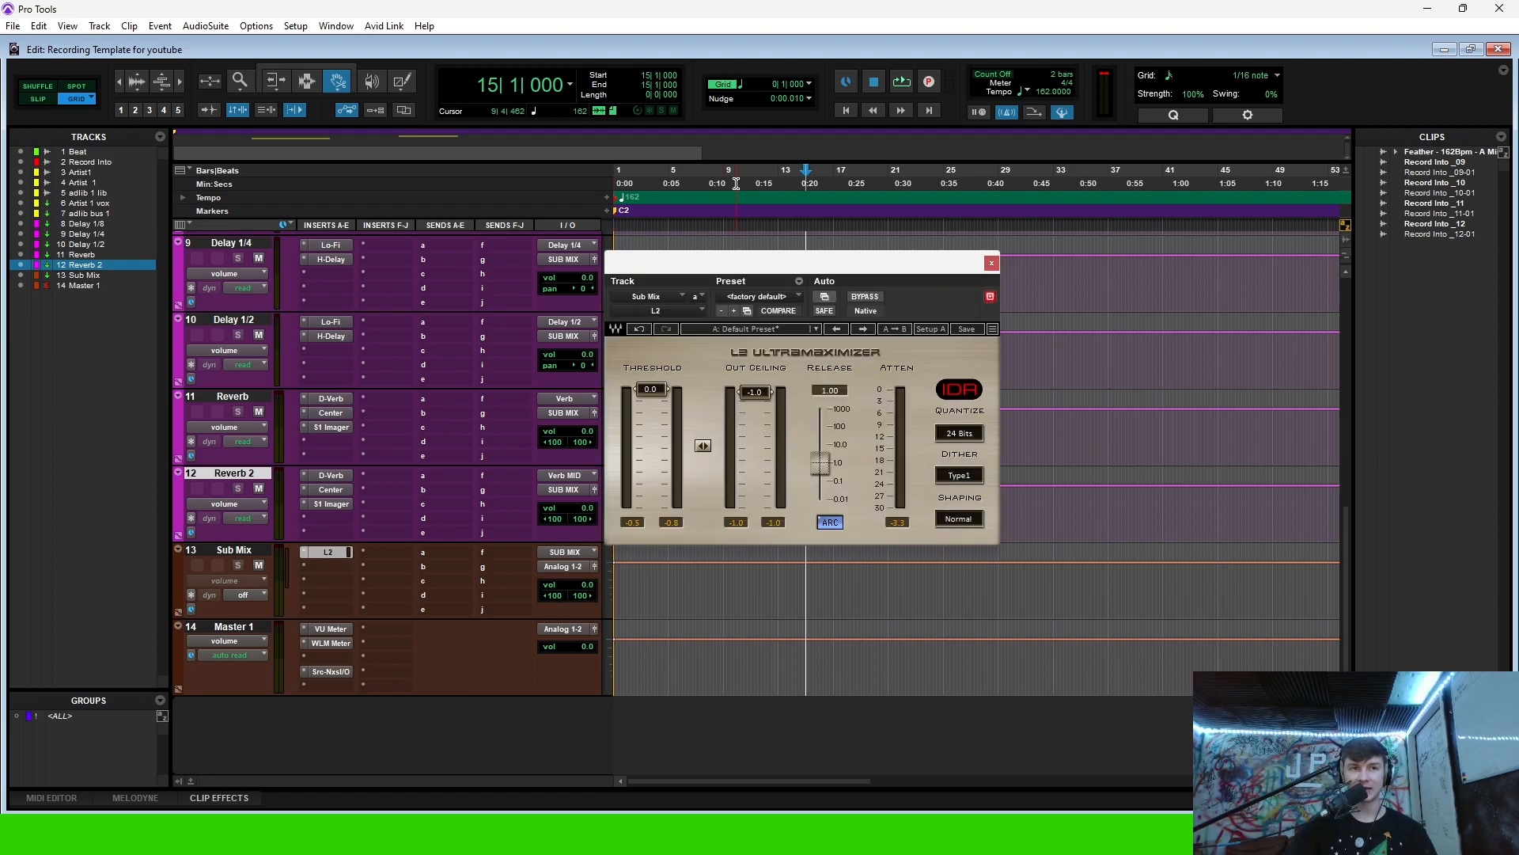
key("space")
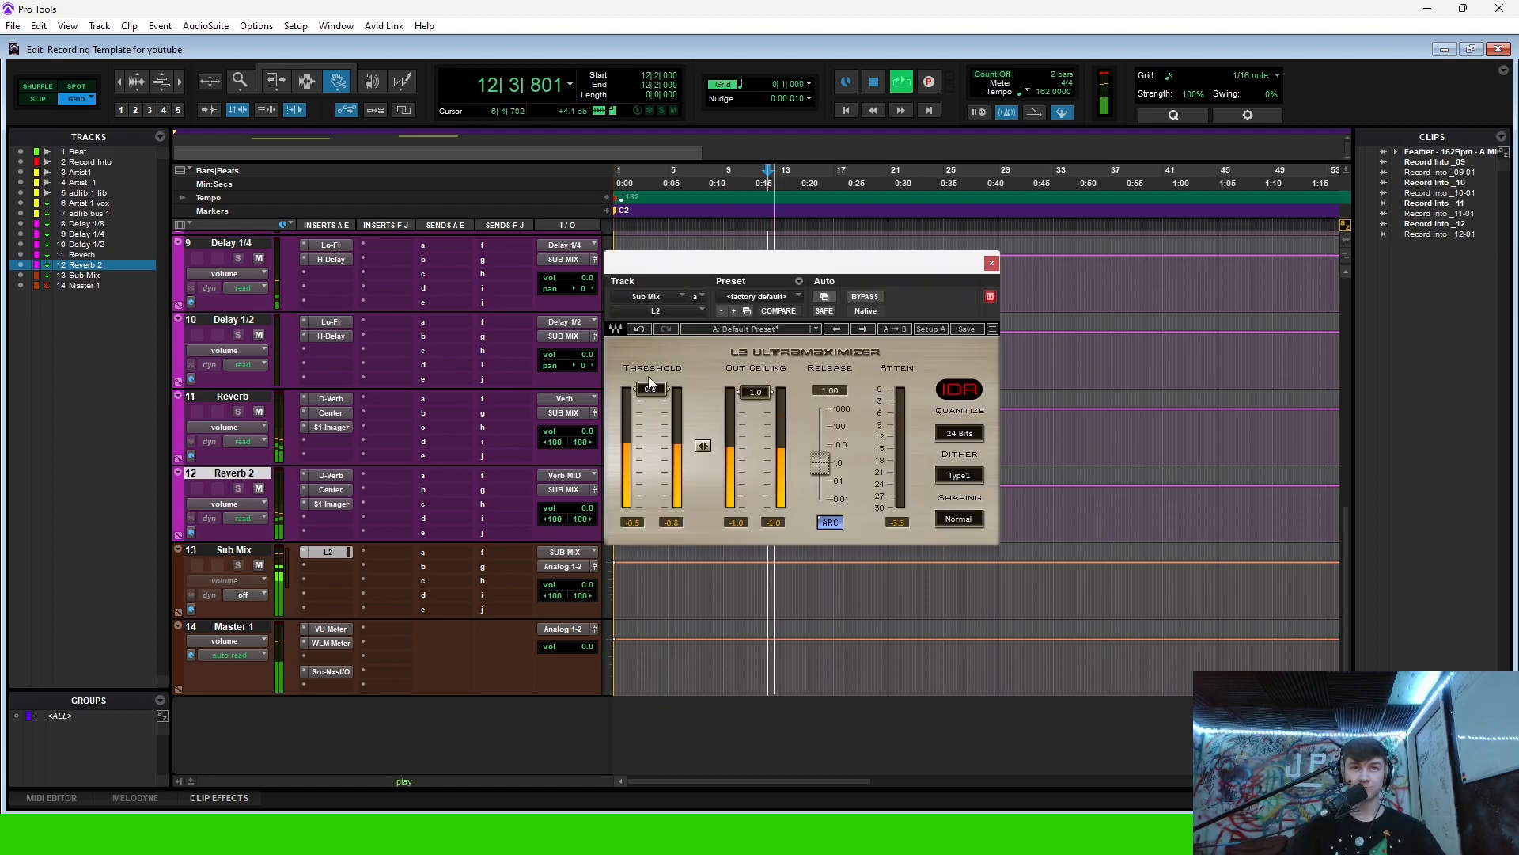
key("space")
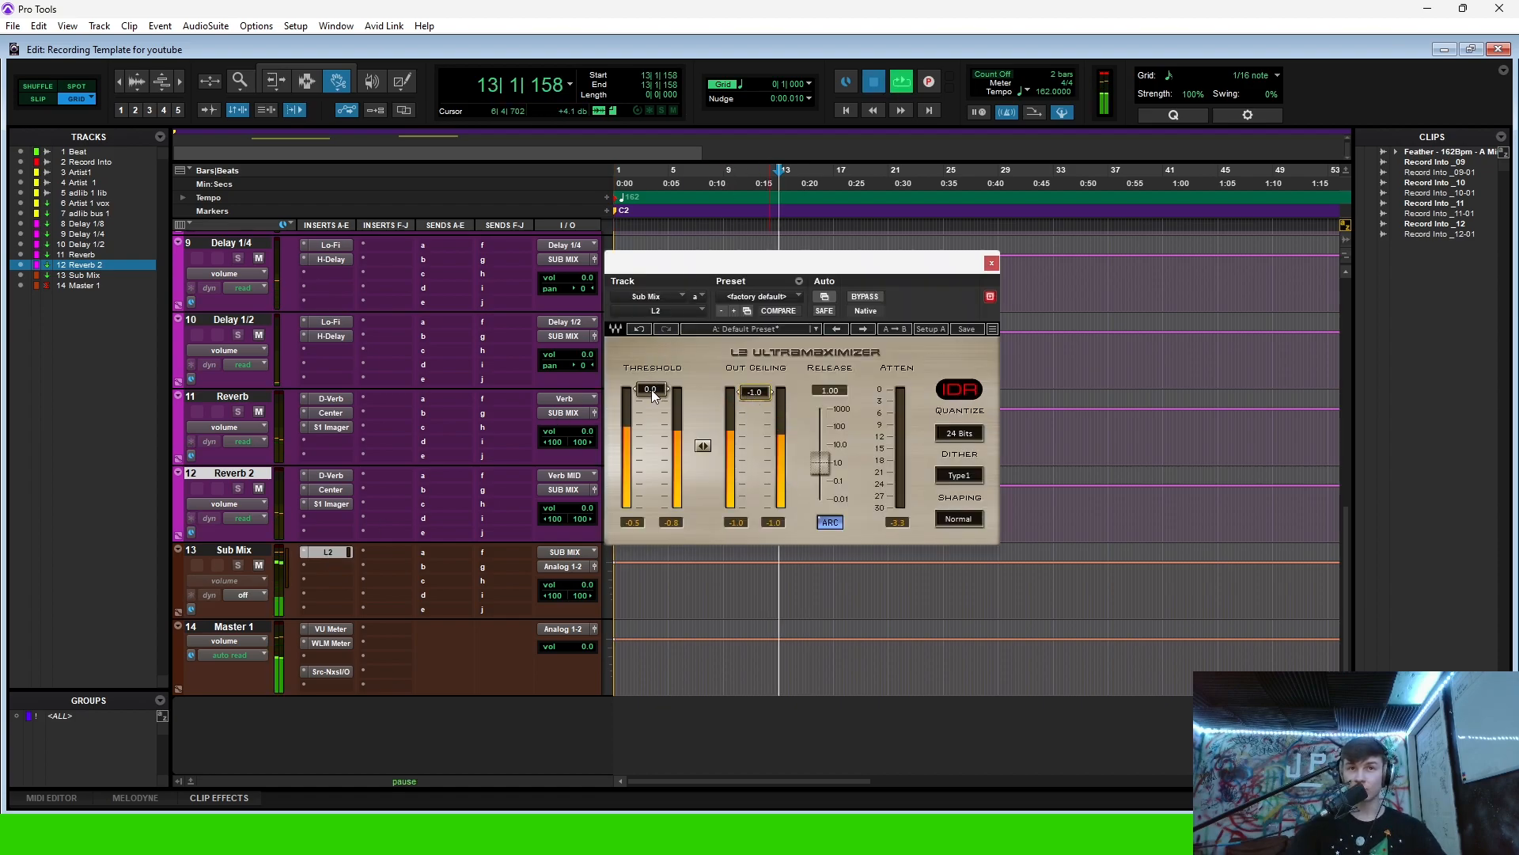
left_click_drag(651, 389, 650, 407)
key("space")
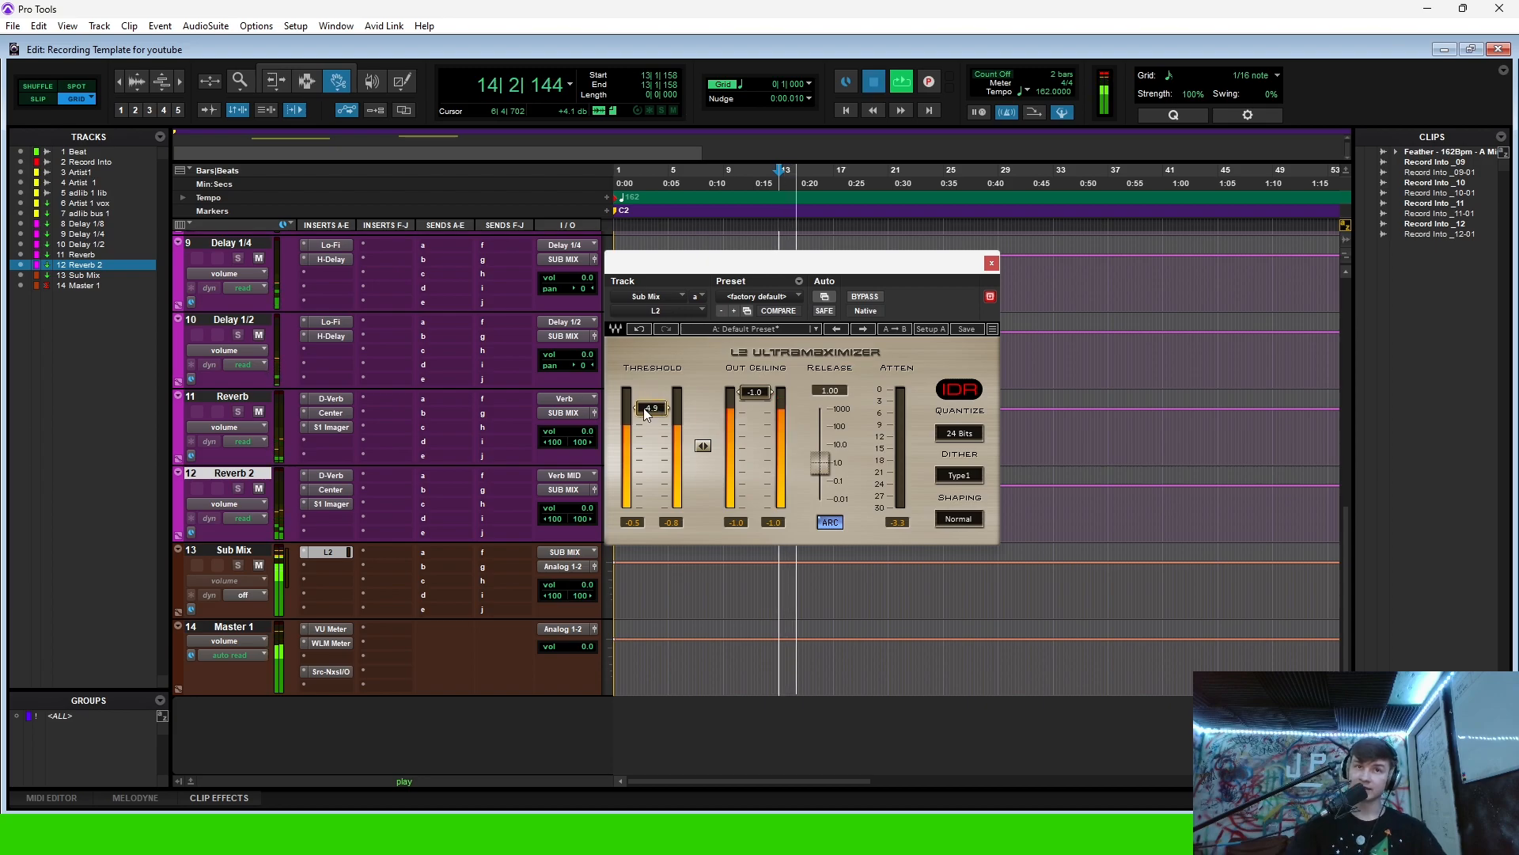
key("space")
left_click_drag(654, 406, 653, 412)
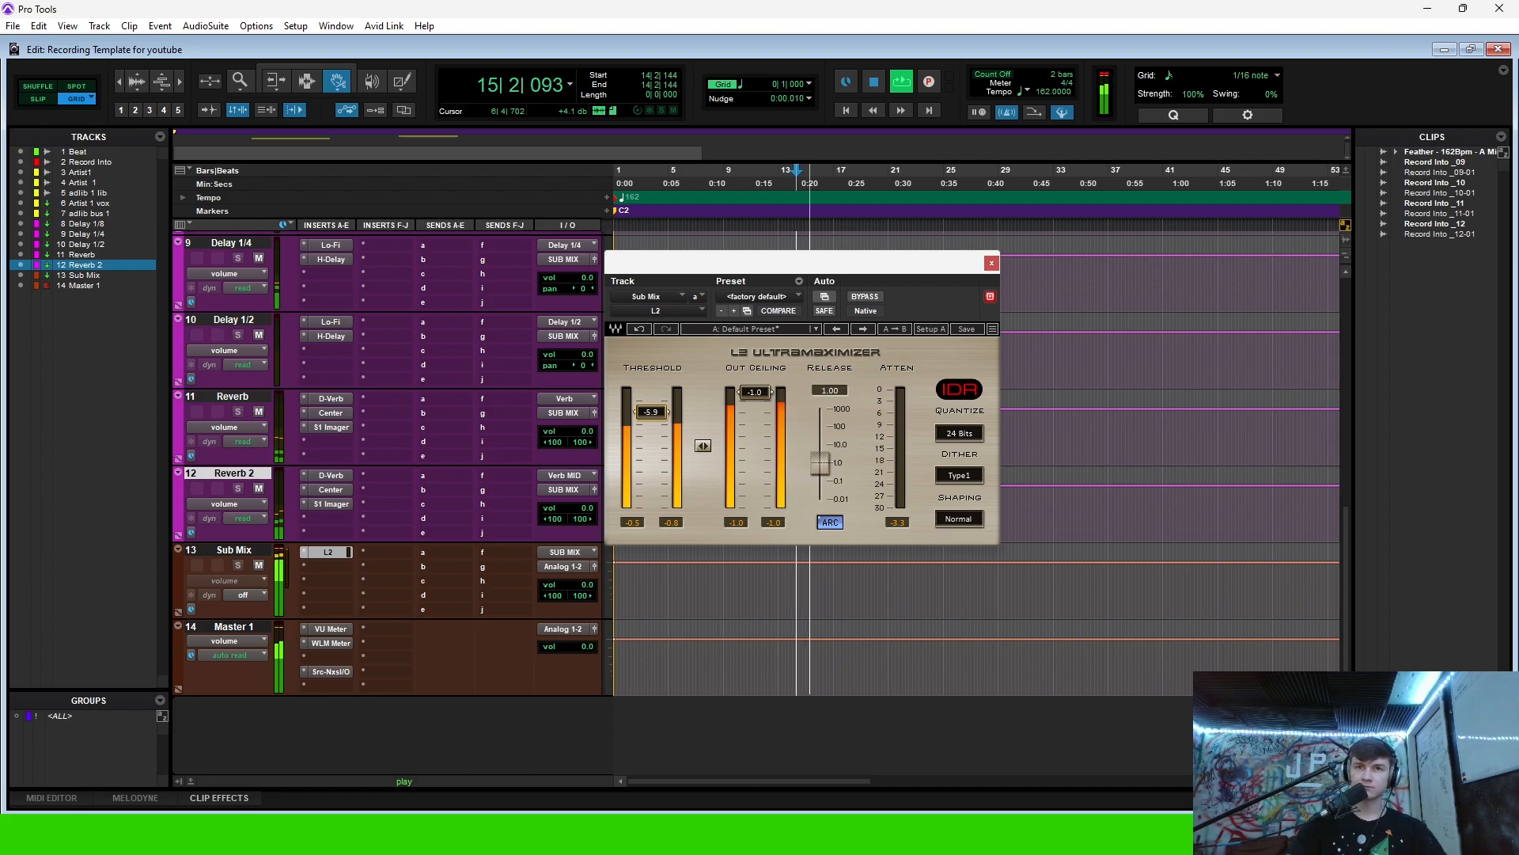
left_click_drag(653, 412, 653, 409)
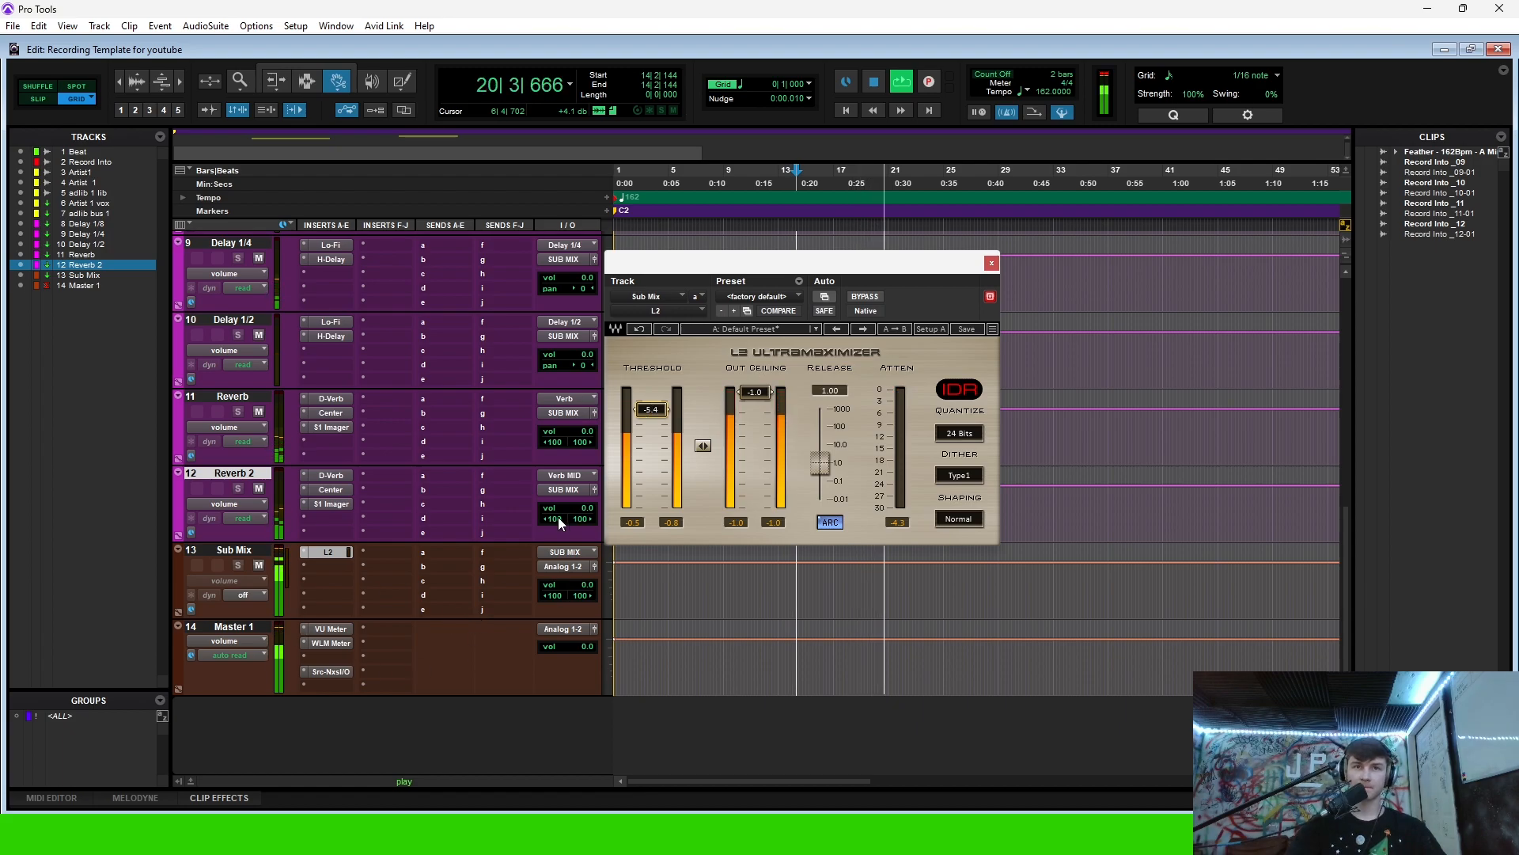
- Check the loudness on the Master 1 WLM Meter and the Sub Mix L2 limiting, and stop playback
left_click(328, 646)
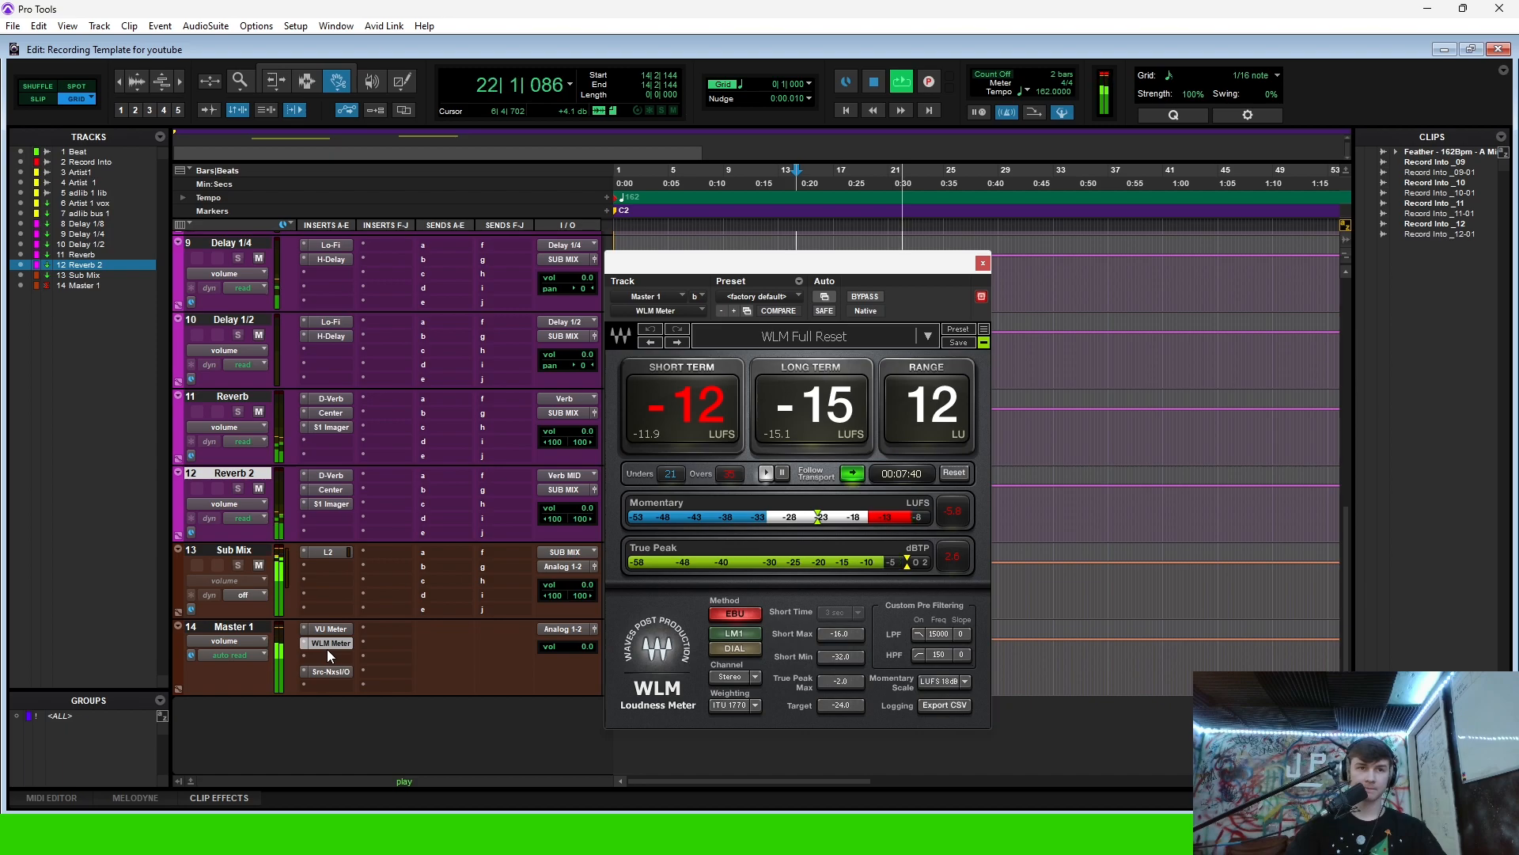
left_click(327, 552)
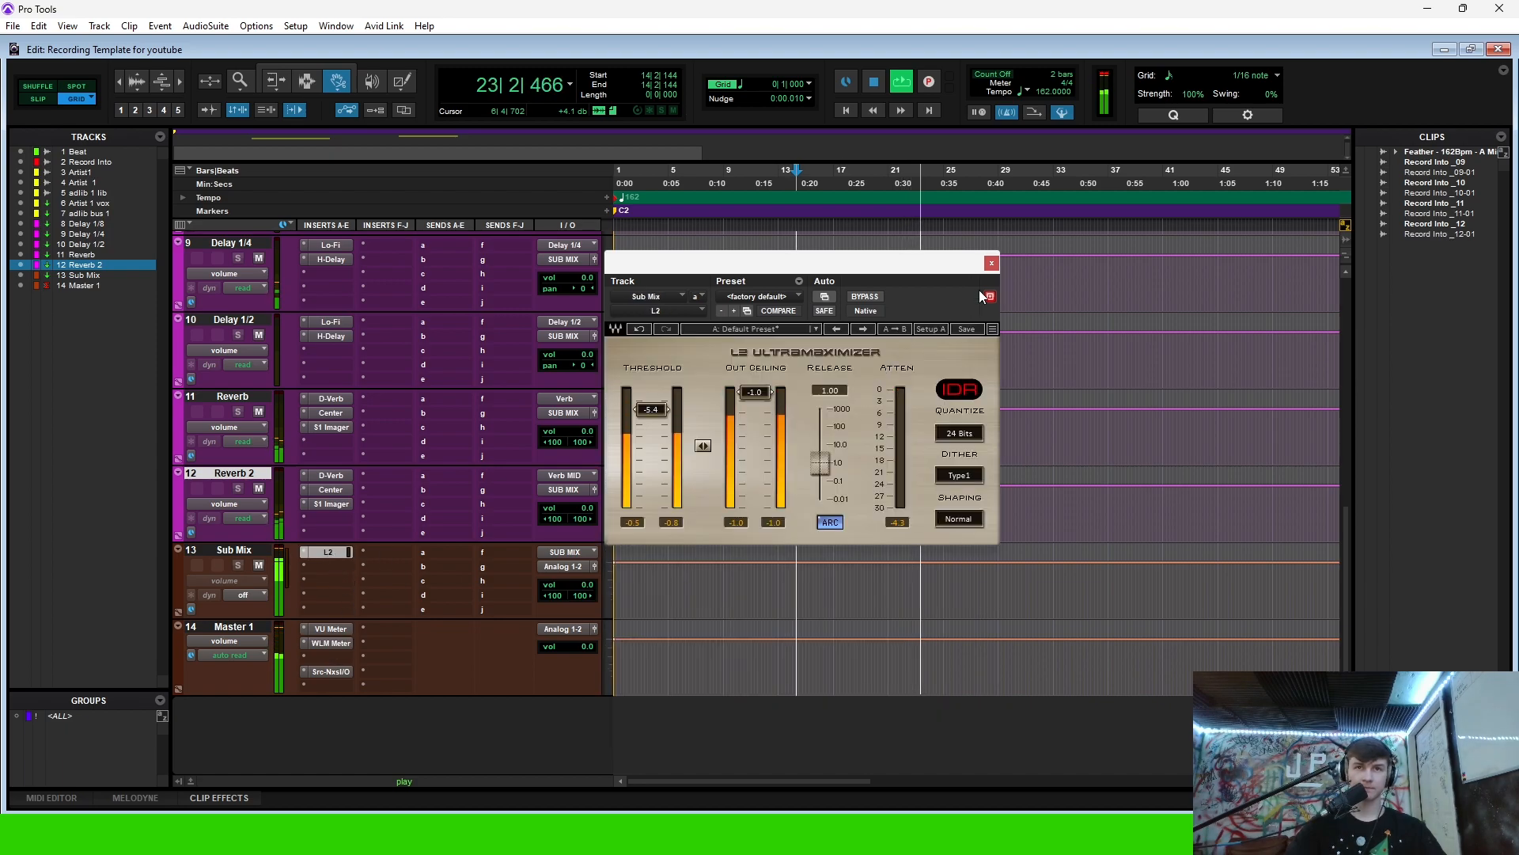
left_click(991, 263)
scroll(791, 506, "up", 10)
key("space")
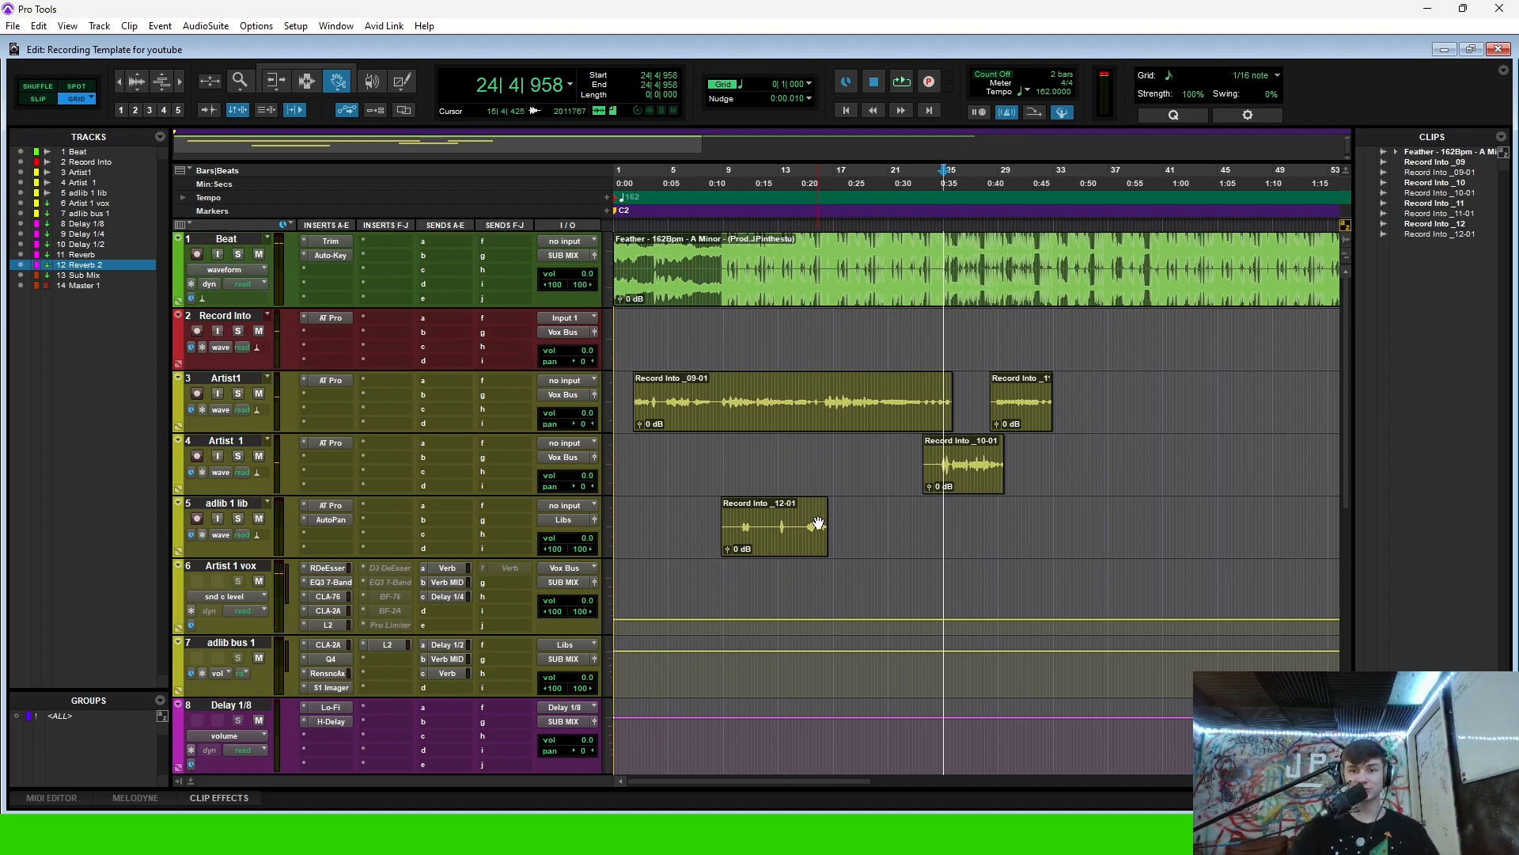
scroll(288, 563, "down", 10)
scroll(288, 563, "up", 10)
left_click(885, 467)
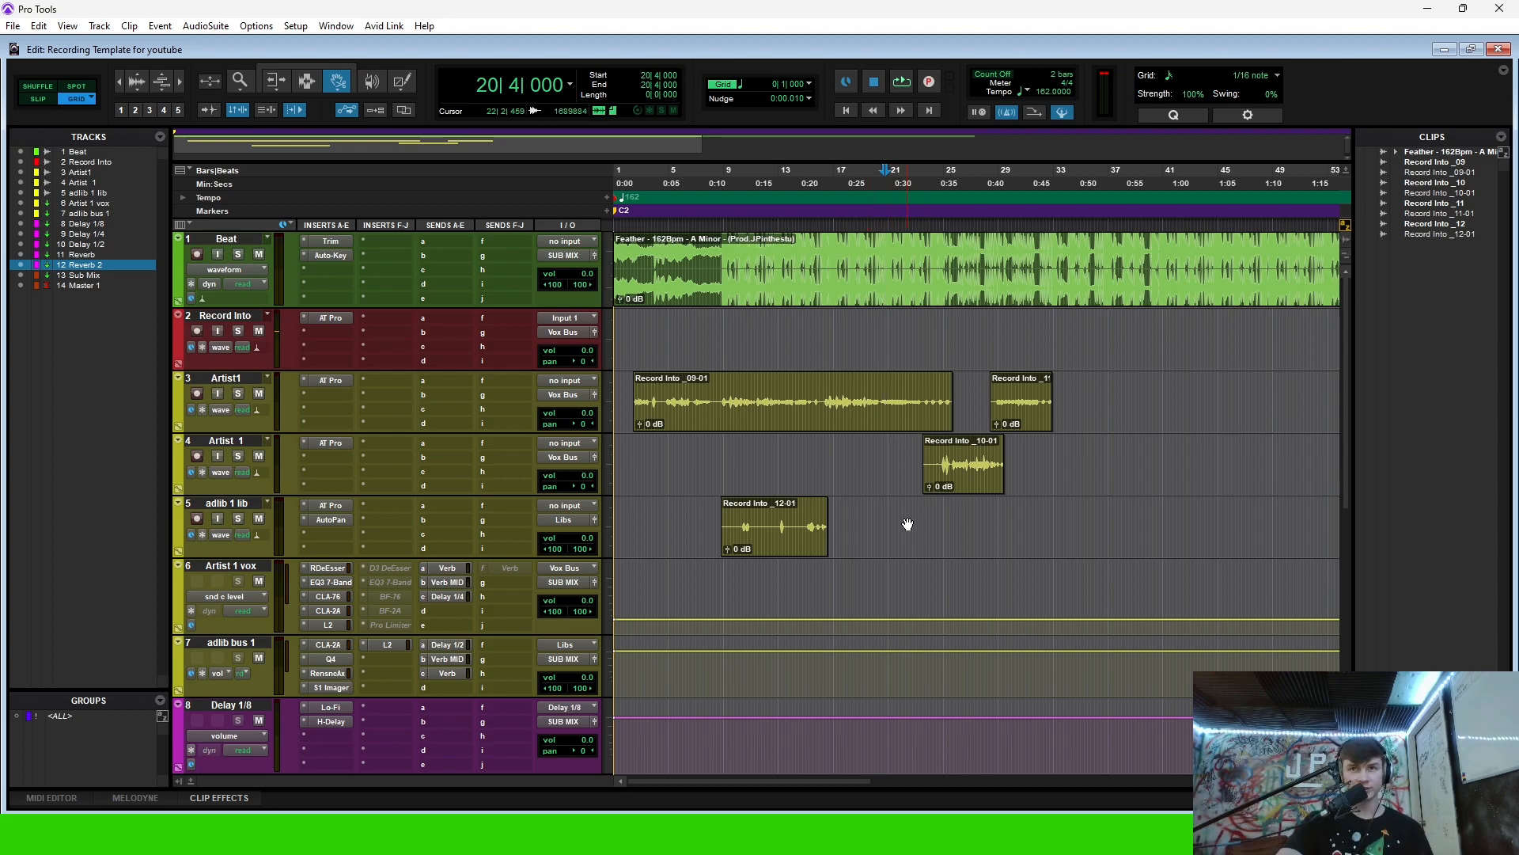
scroll(907, 525, "down", 1)
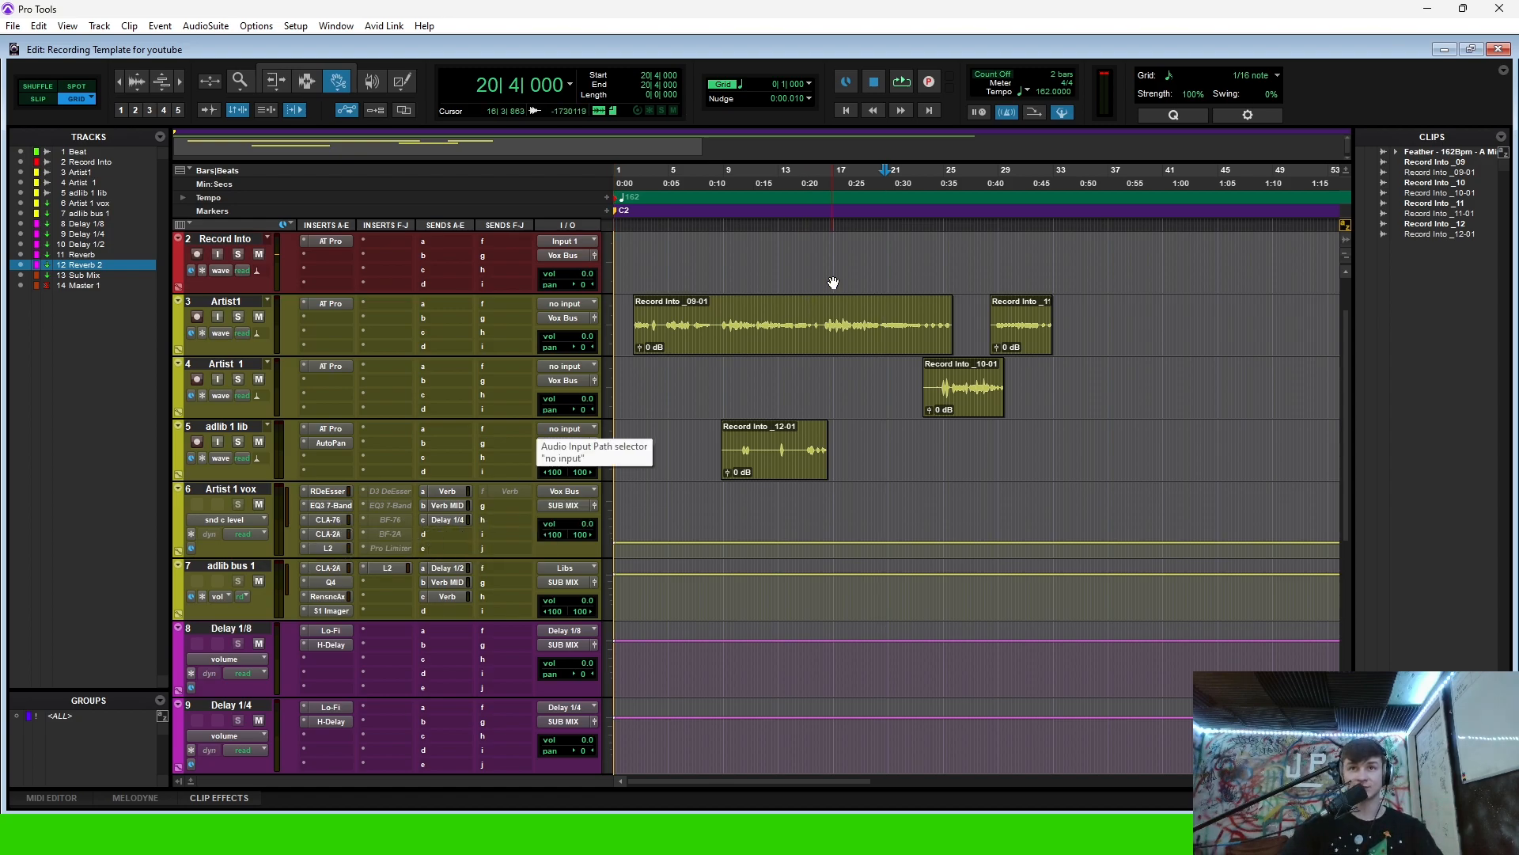
left_click(876, 177)
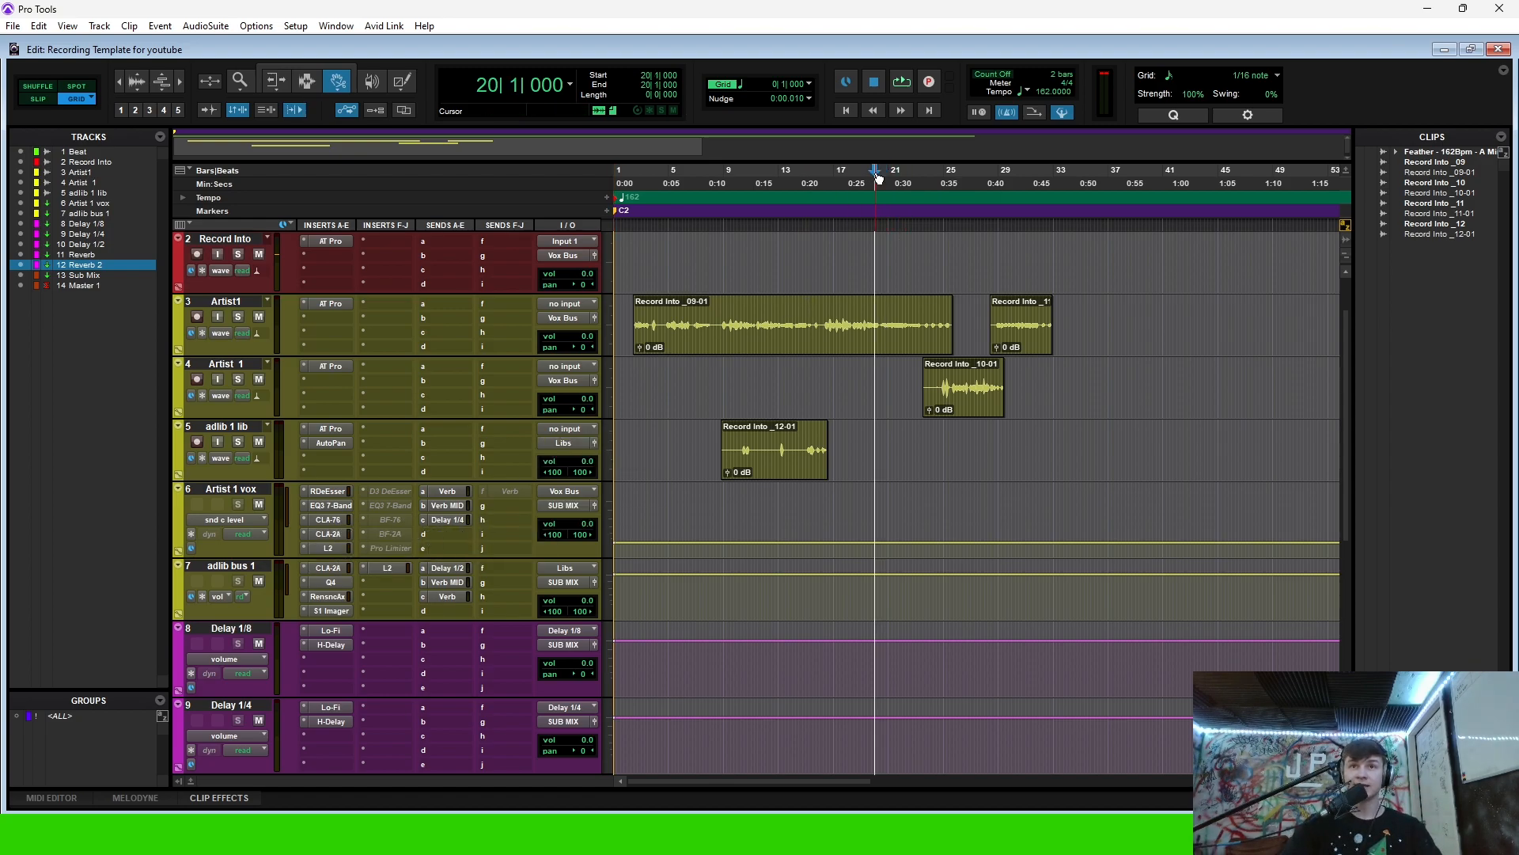
- Save the session as a template named "Recording Template 3.14.23" in the JPinthestu Templates category, without including media
left_click(11, 27)
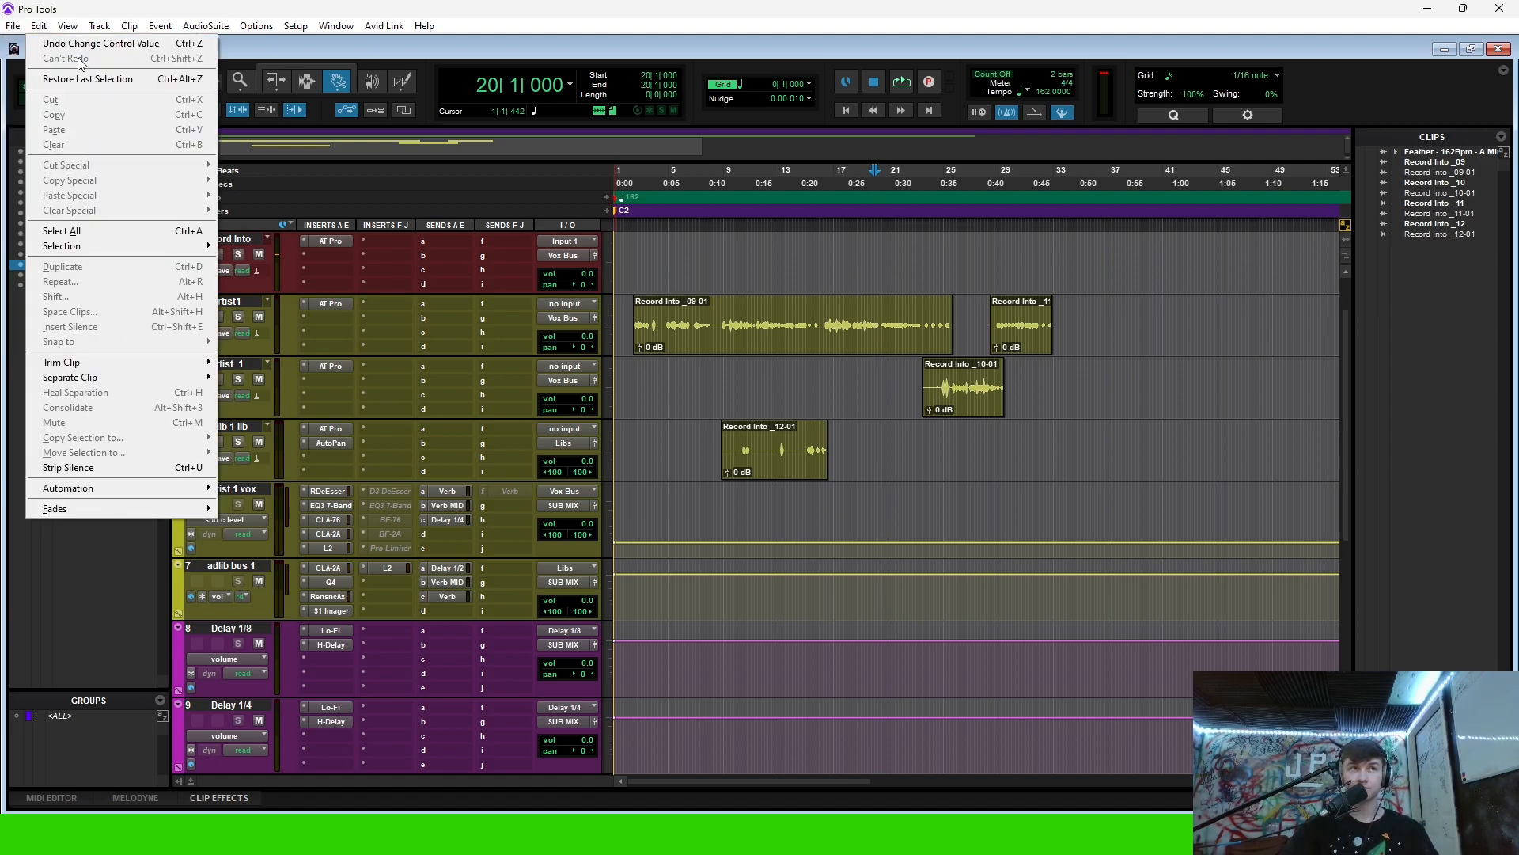
left_click(45, 185)
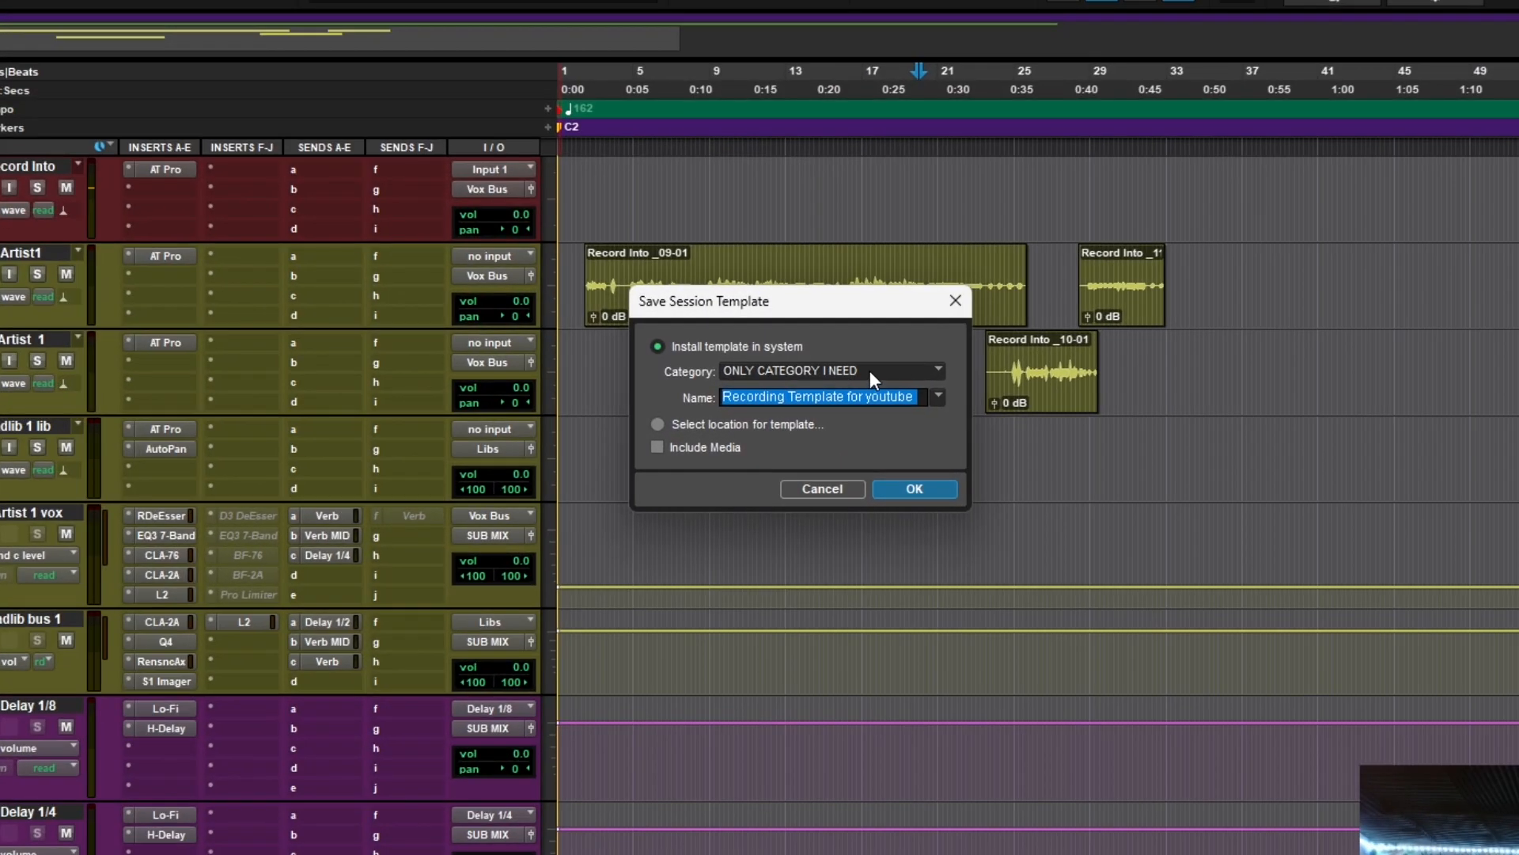
left_click(844, 387)
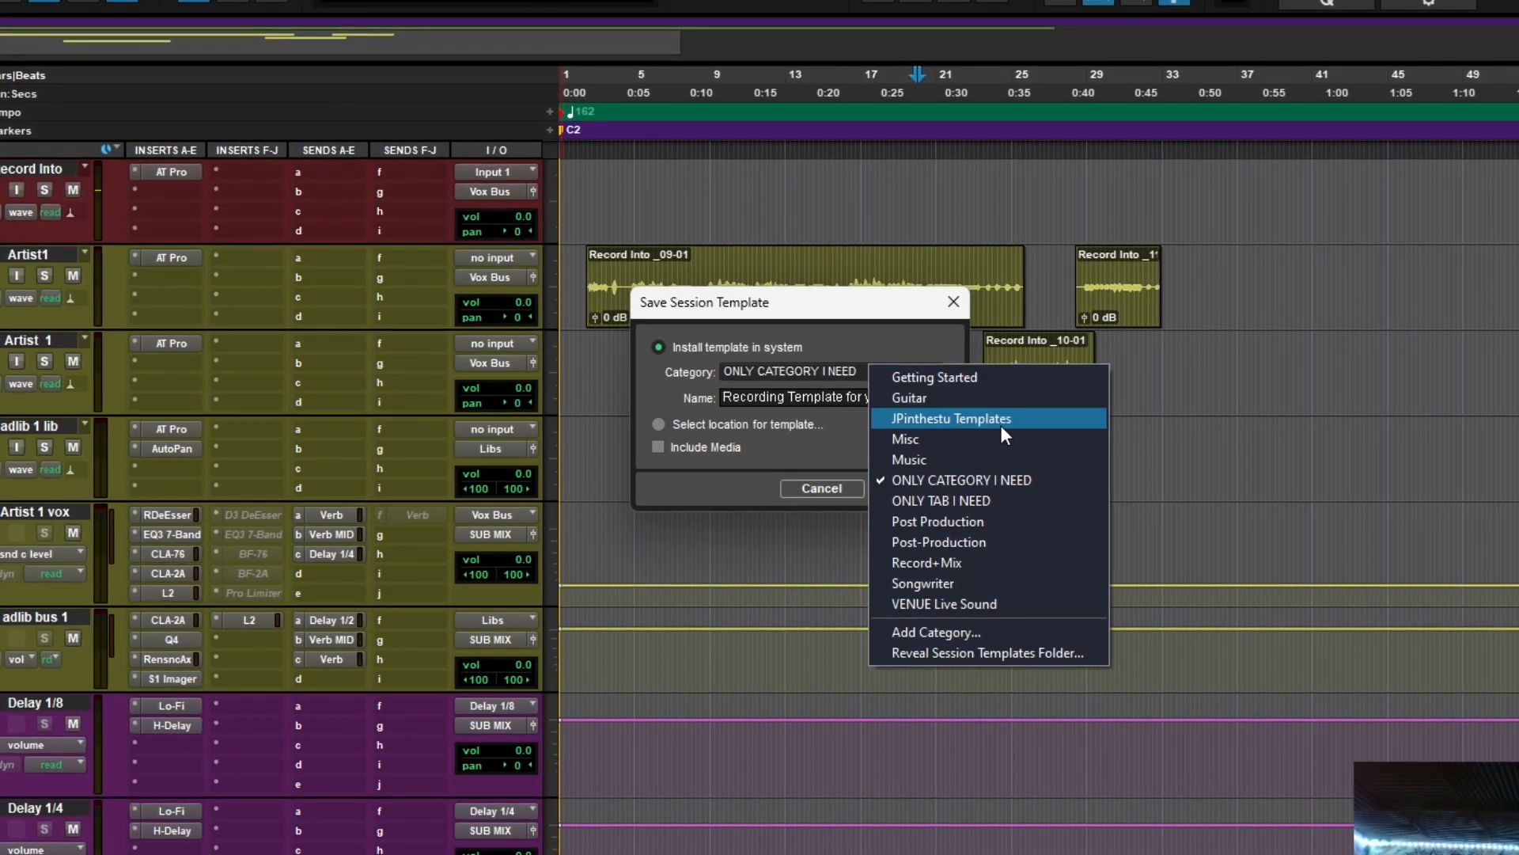
left_click(998, 410)
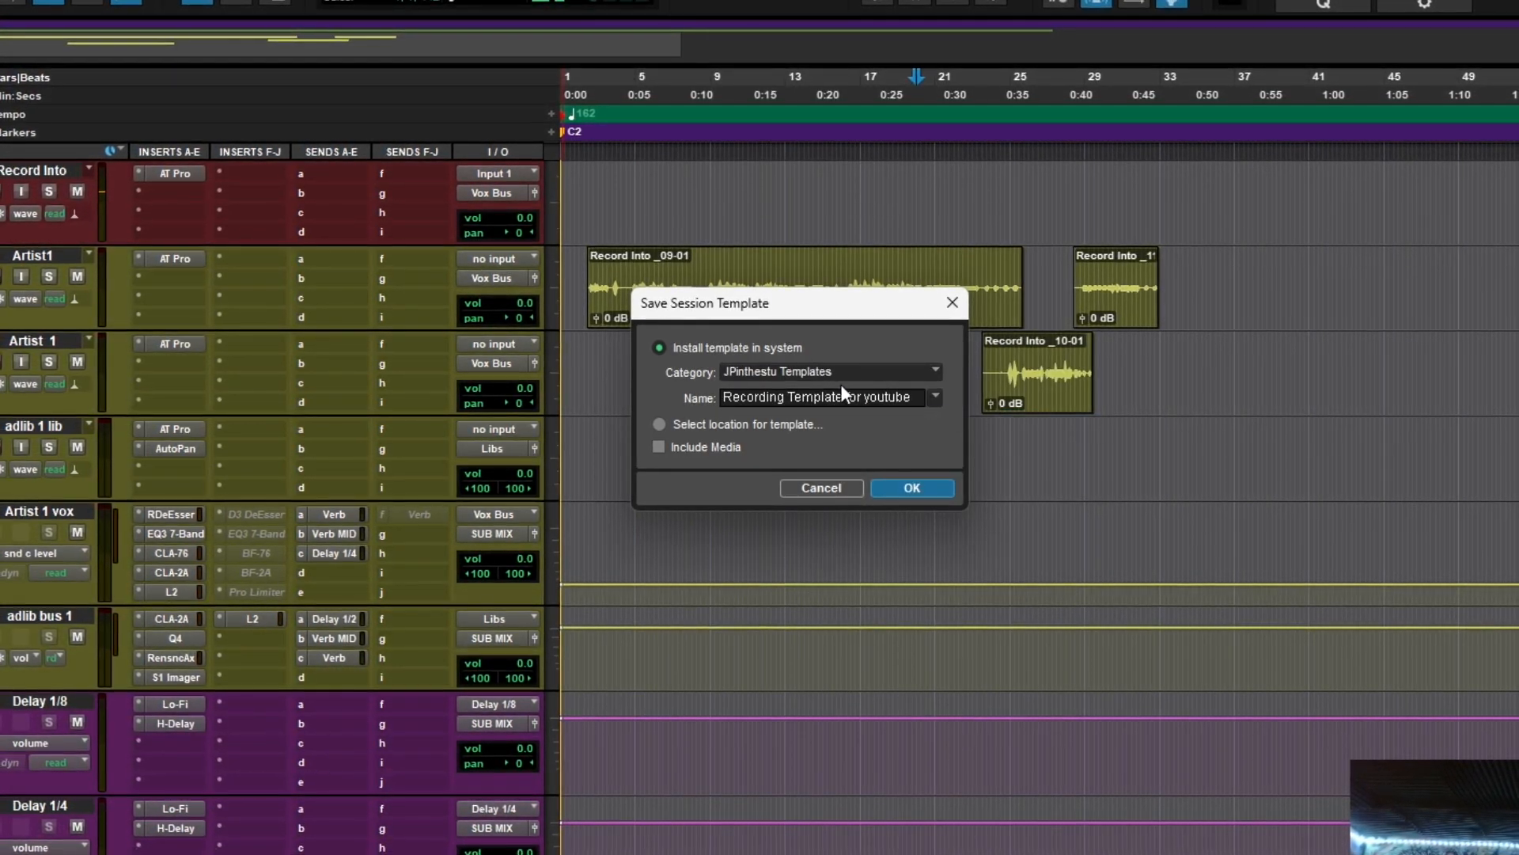
left_click_drag(913, 397, 846, 397)
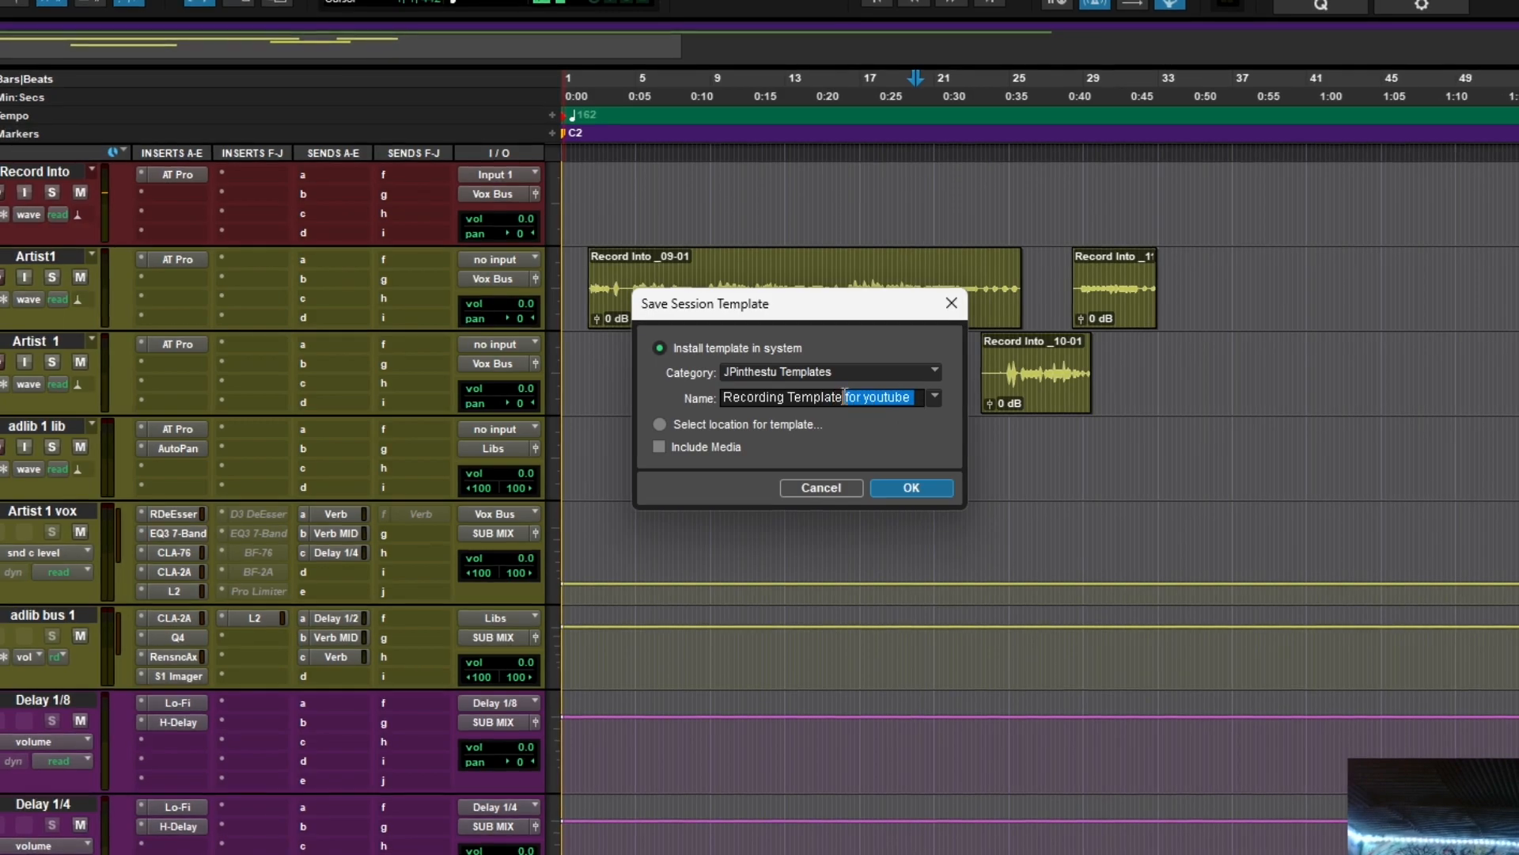
type("3.14.23")
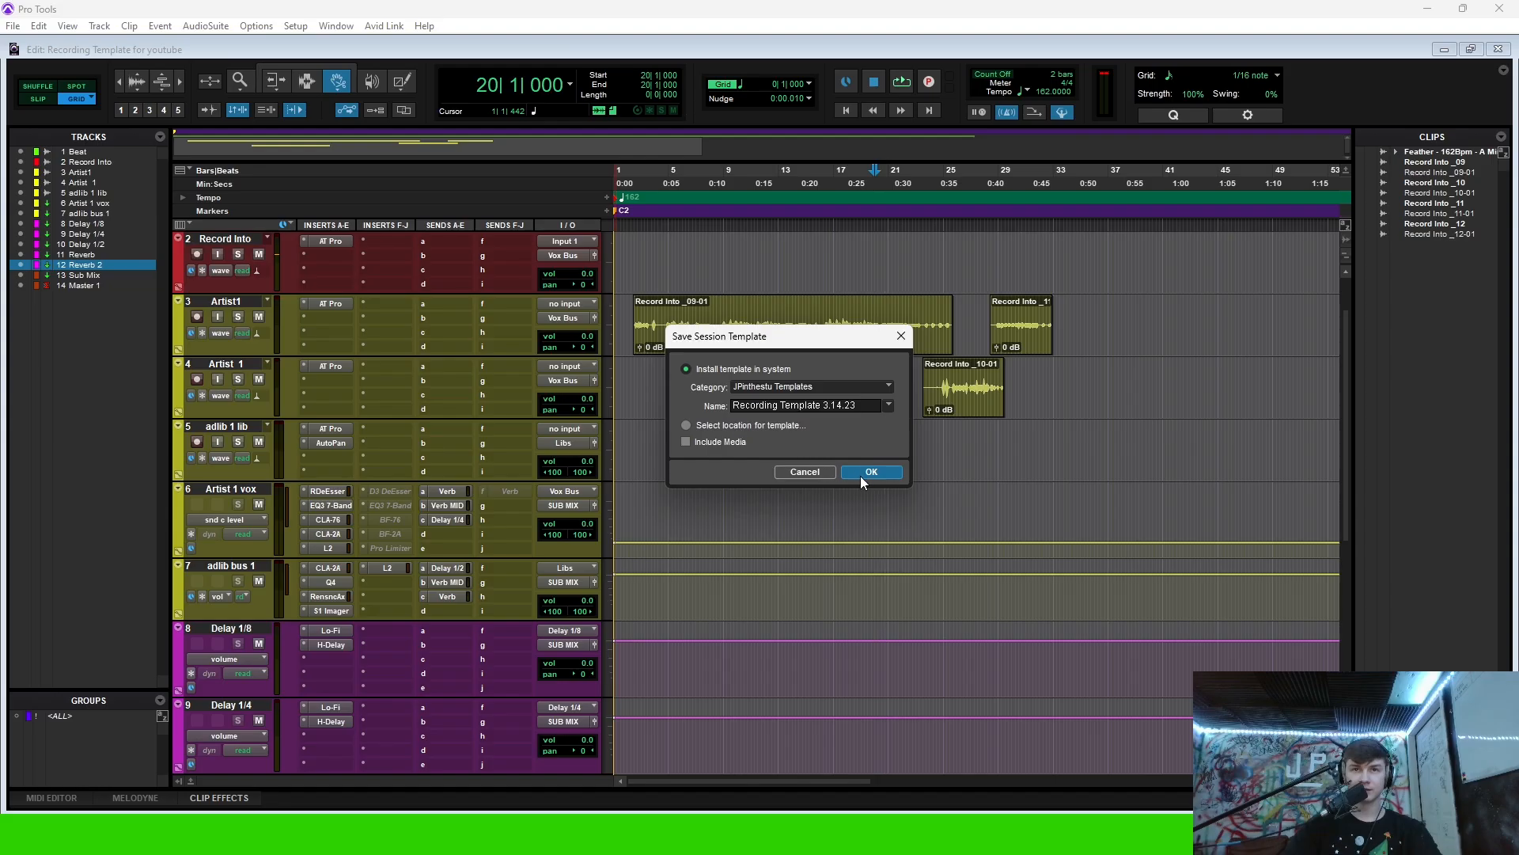
left_click(868, 472)
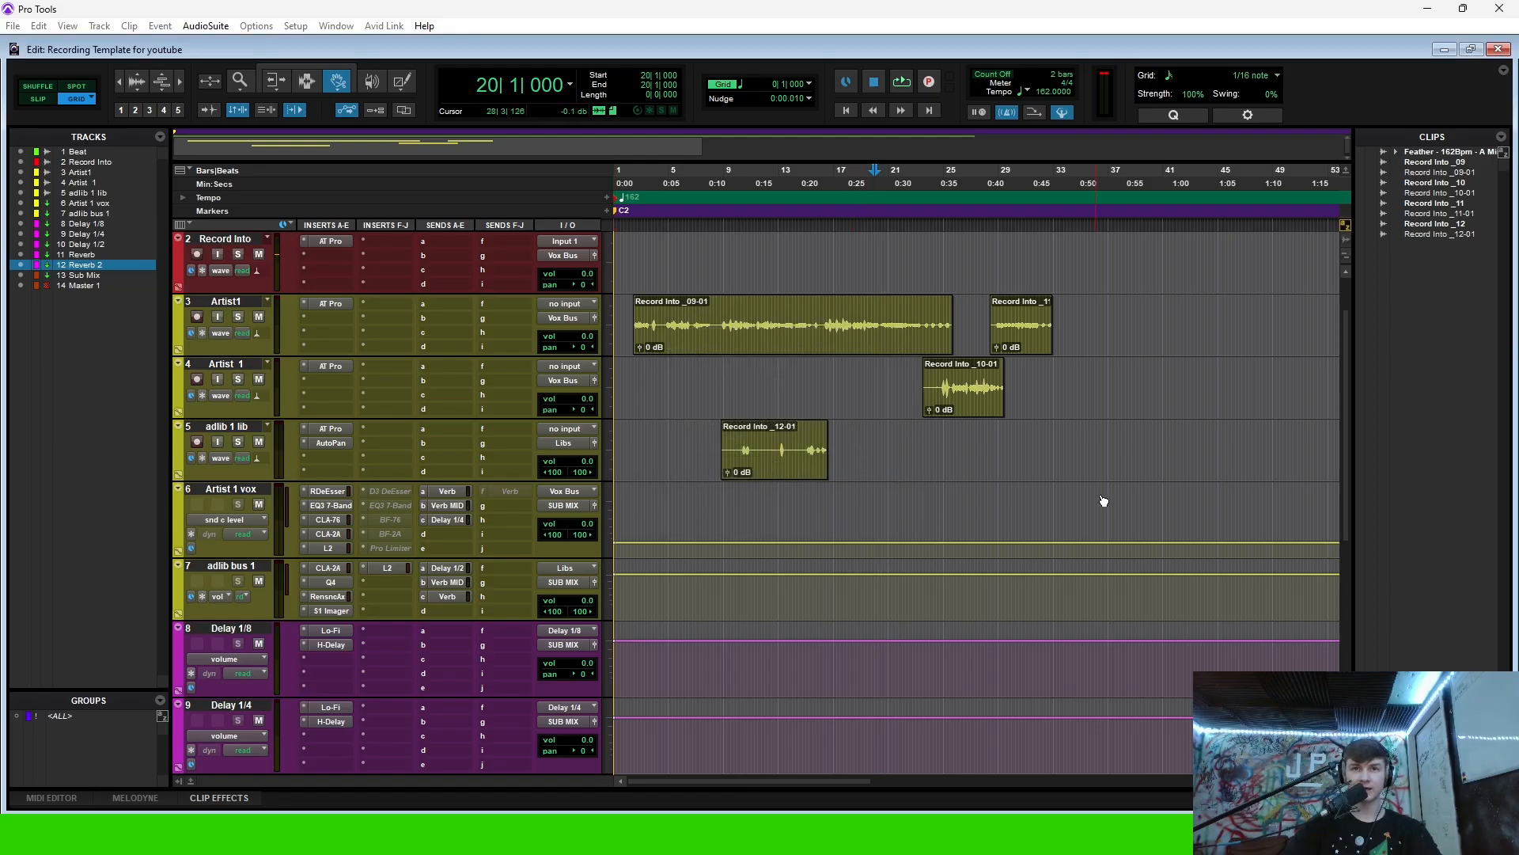
- Create a new local session from the Recording Template 3.14.23 template in the JPinthestu Templates group
left_click(13, 26)
left_click(29, 44)
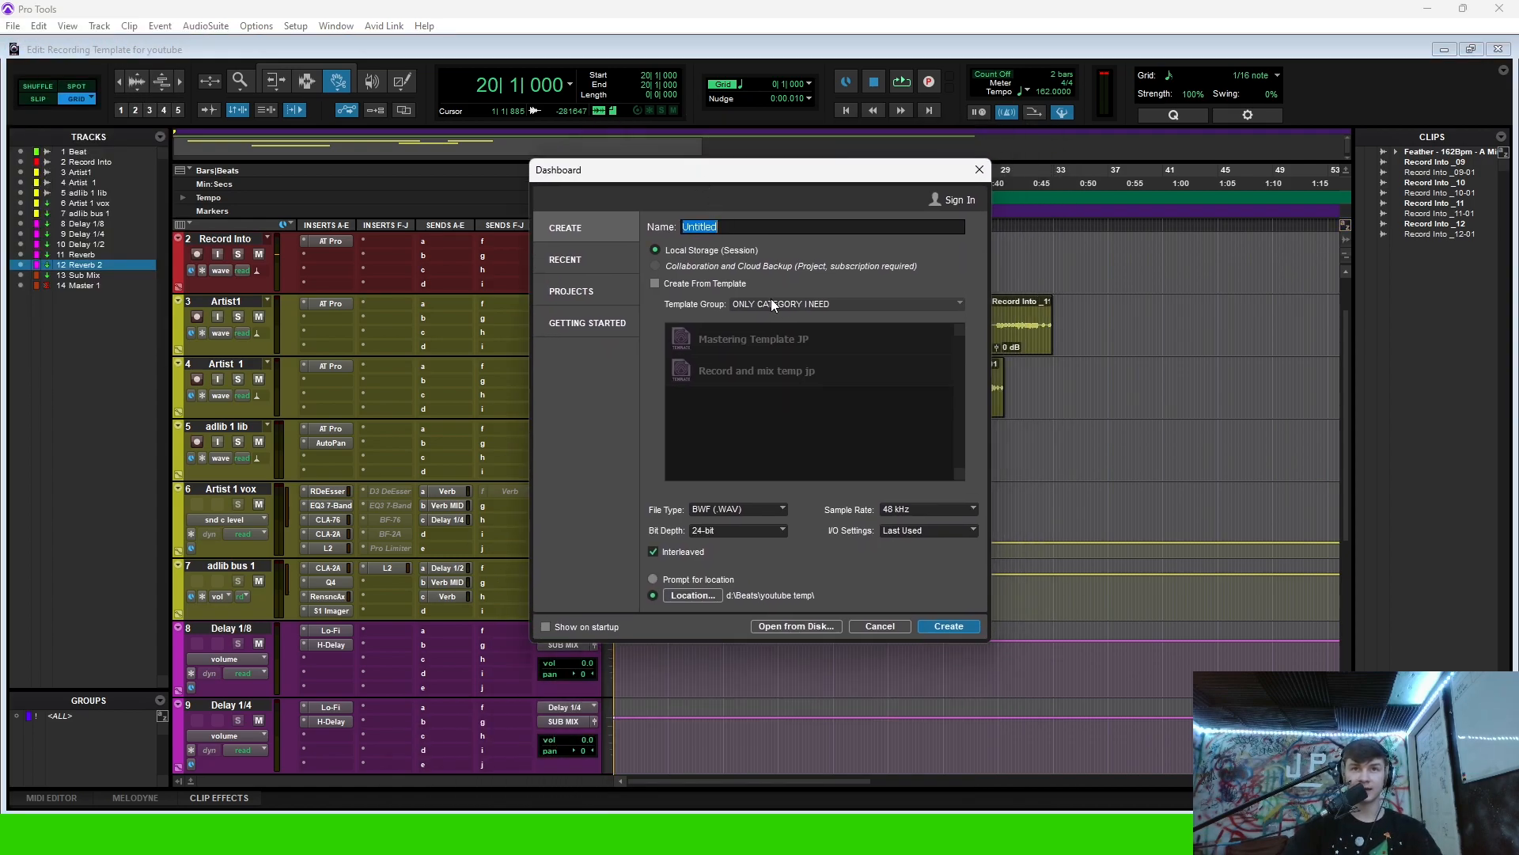
left_click(655, 284)
left_click(787, 303)
left_click(857, 335)
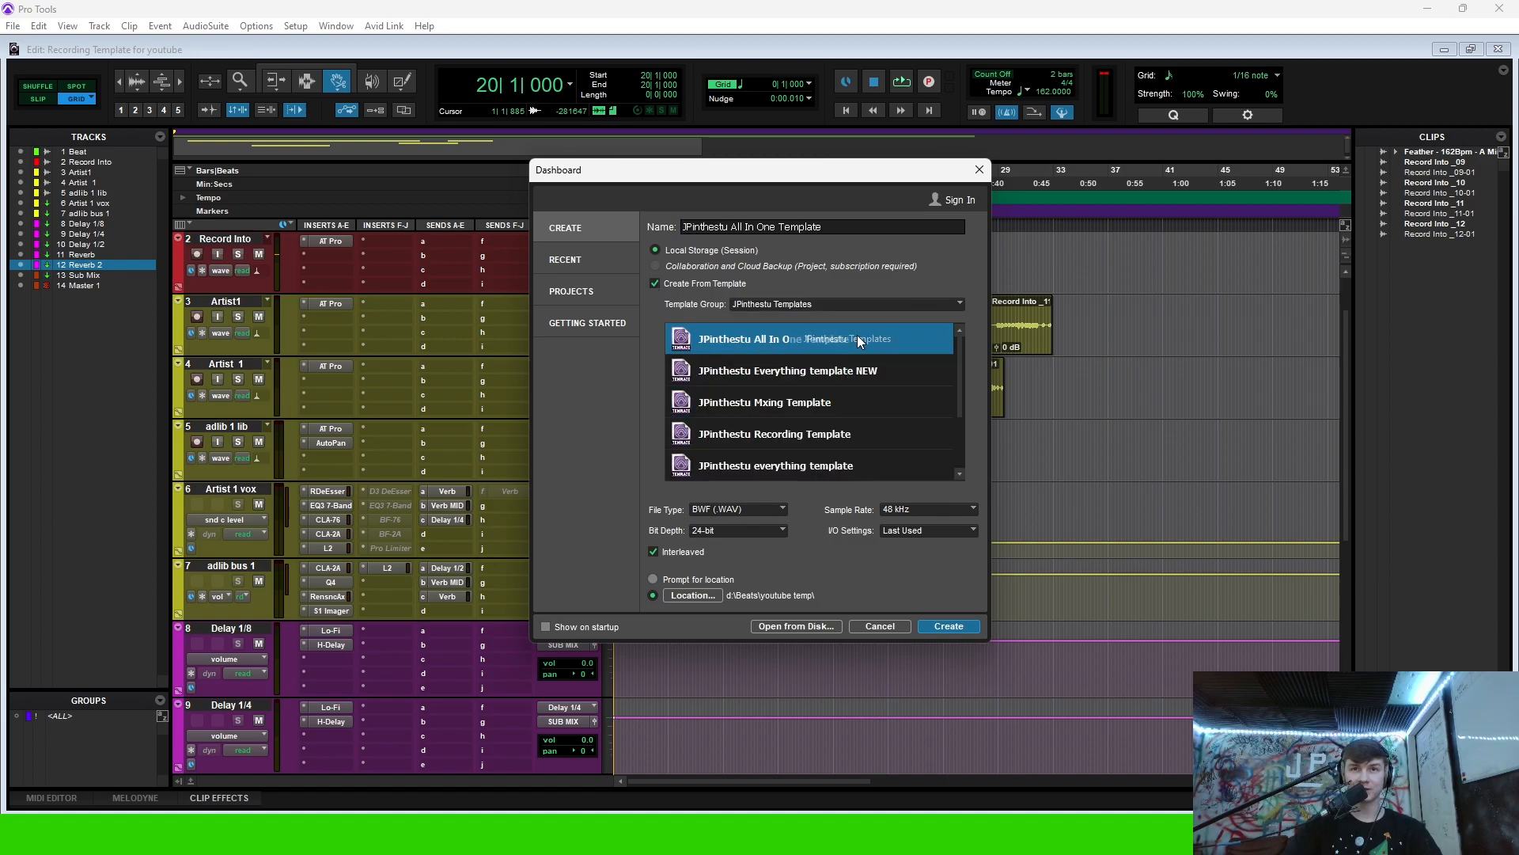
scroll(872, 402, "down", 3)
left_click(821, 435)
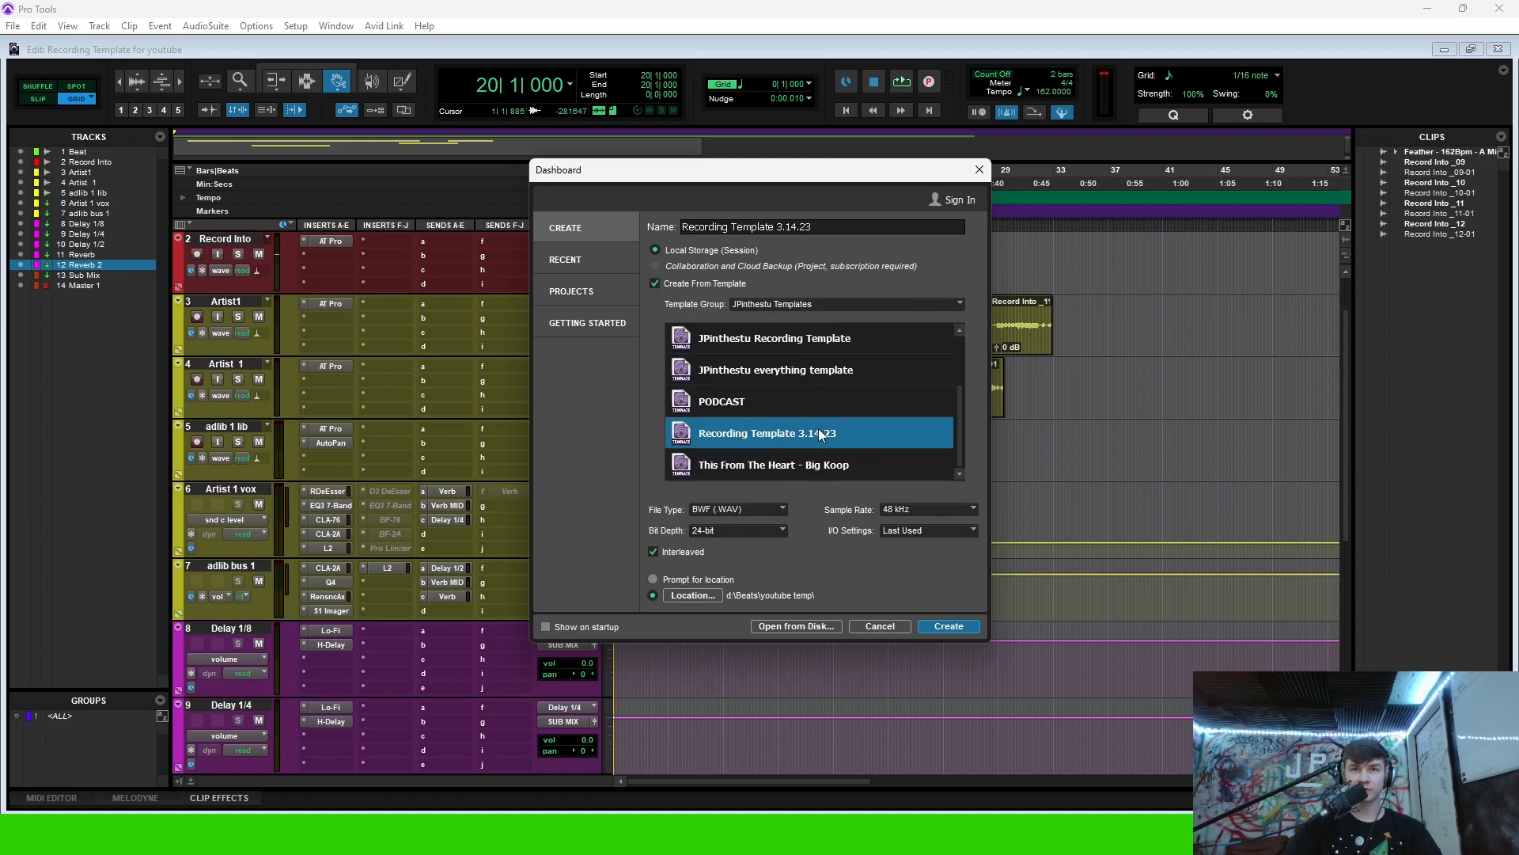
left_click(948, 626)
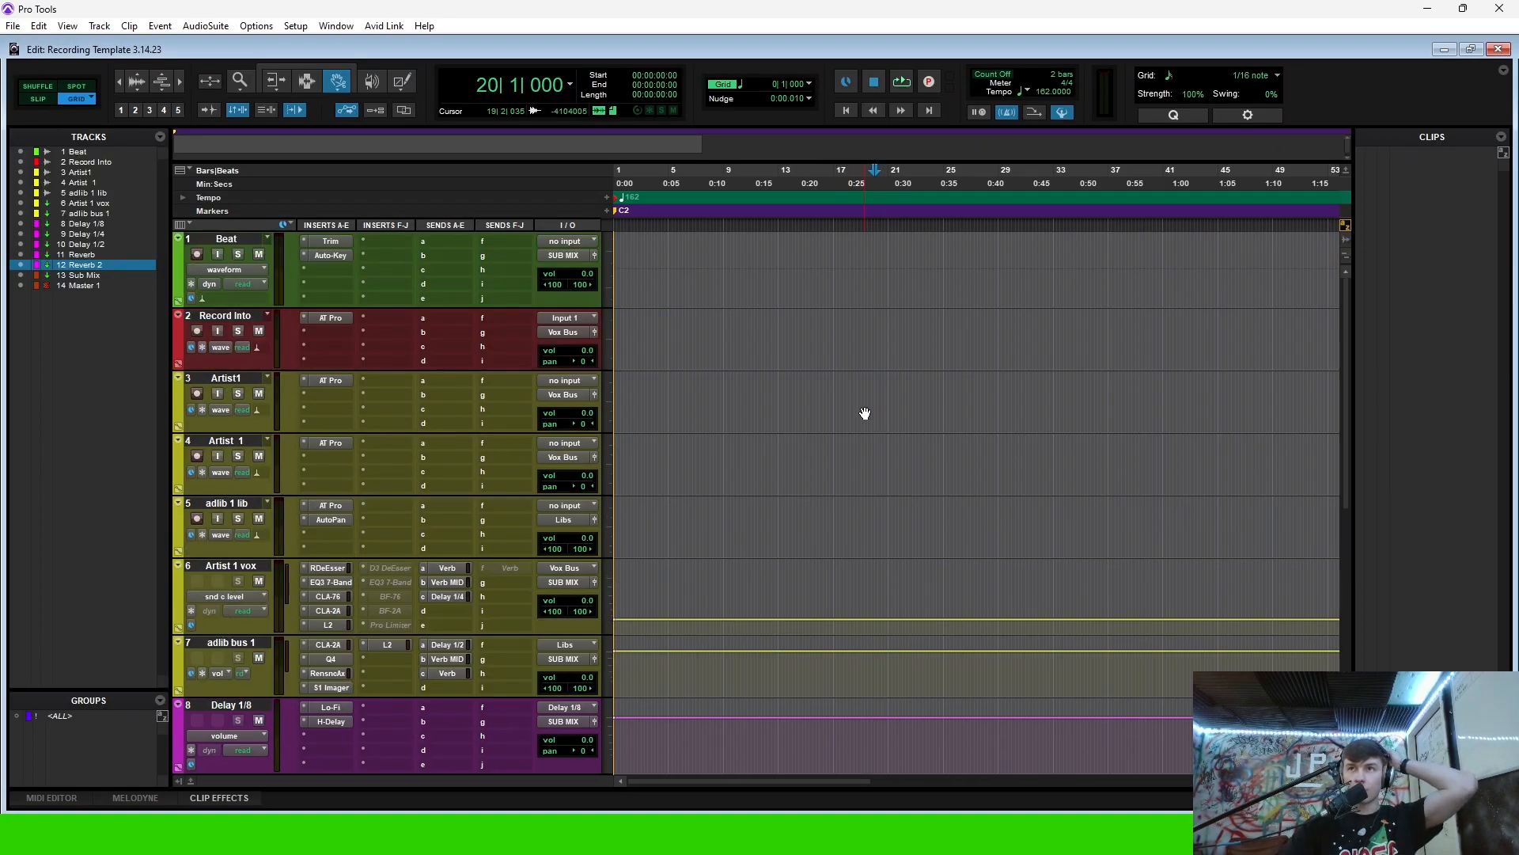
- Review the new session's tracks, inserts, sends and routing from the Beat track down to Master 1
scroll(879, 414, "down", 6)
scroll(810, 417, "up", 3)
scroll(810, 417, "down", 5)
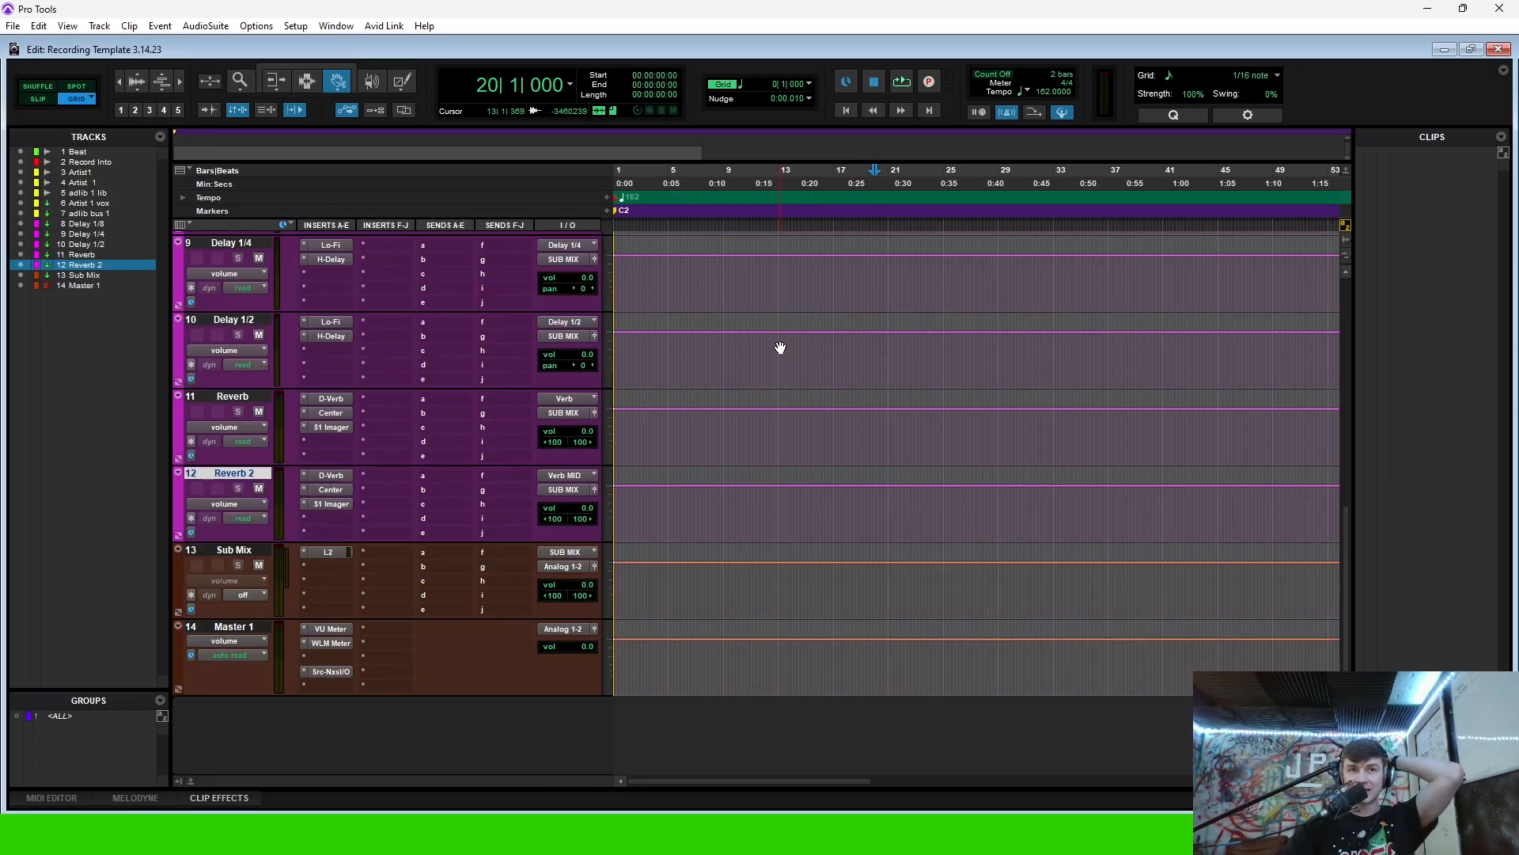
scroll(783, 356, "up", 8)
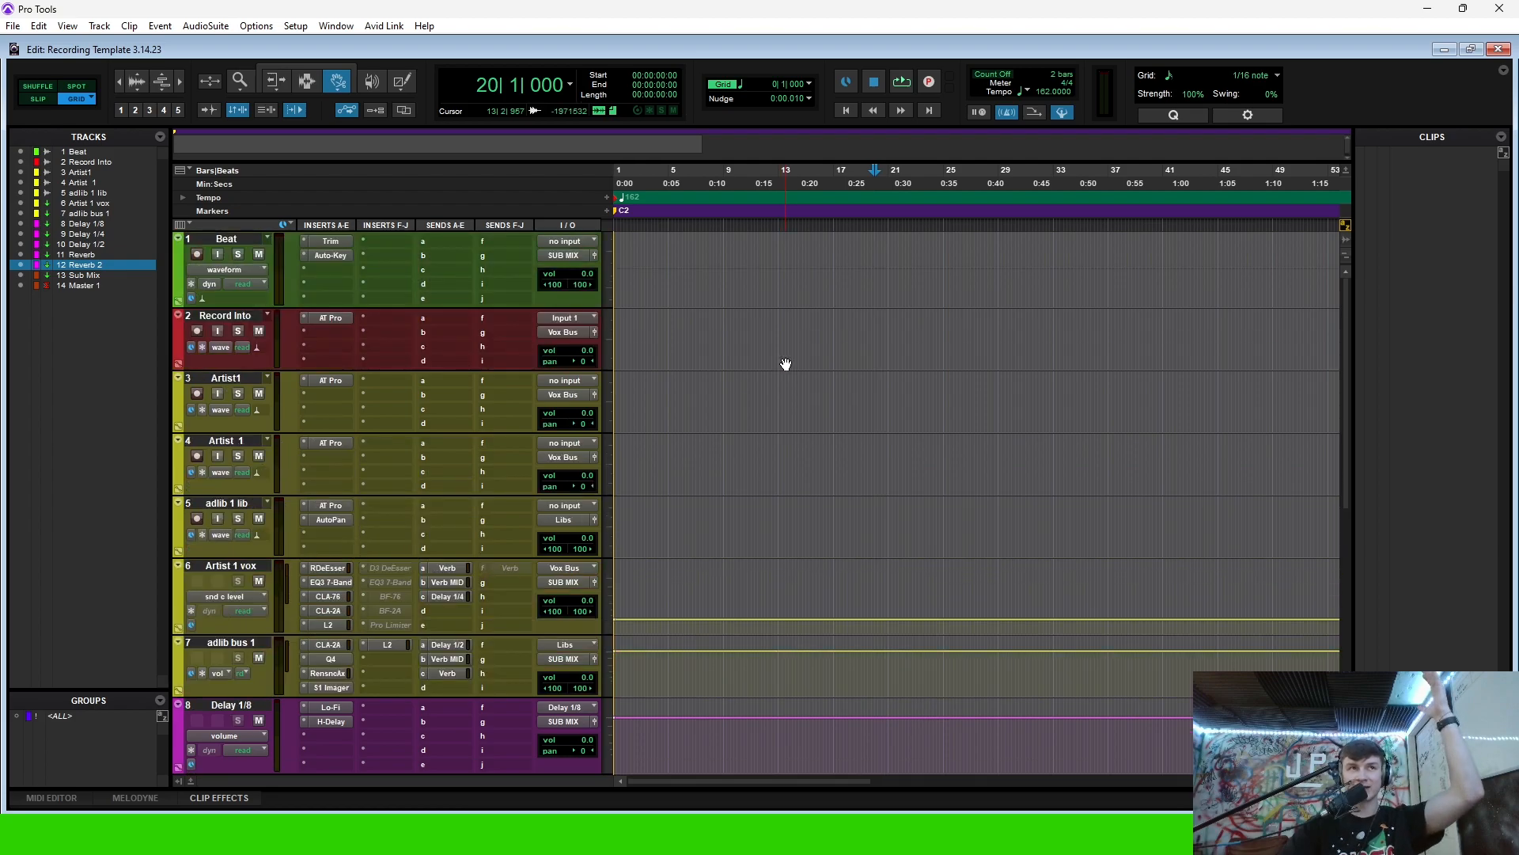
left_click(675, 173)
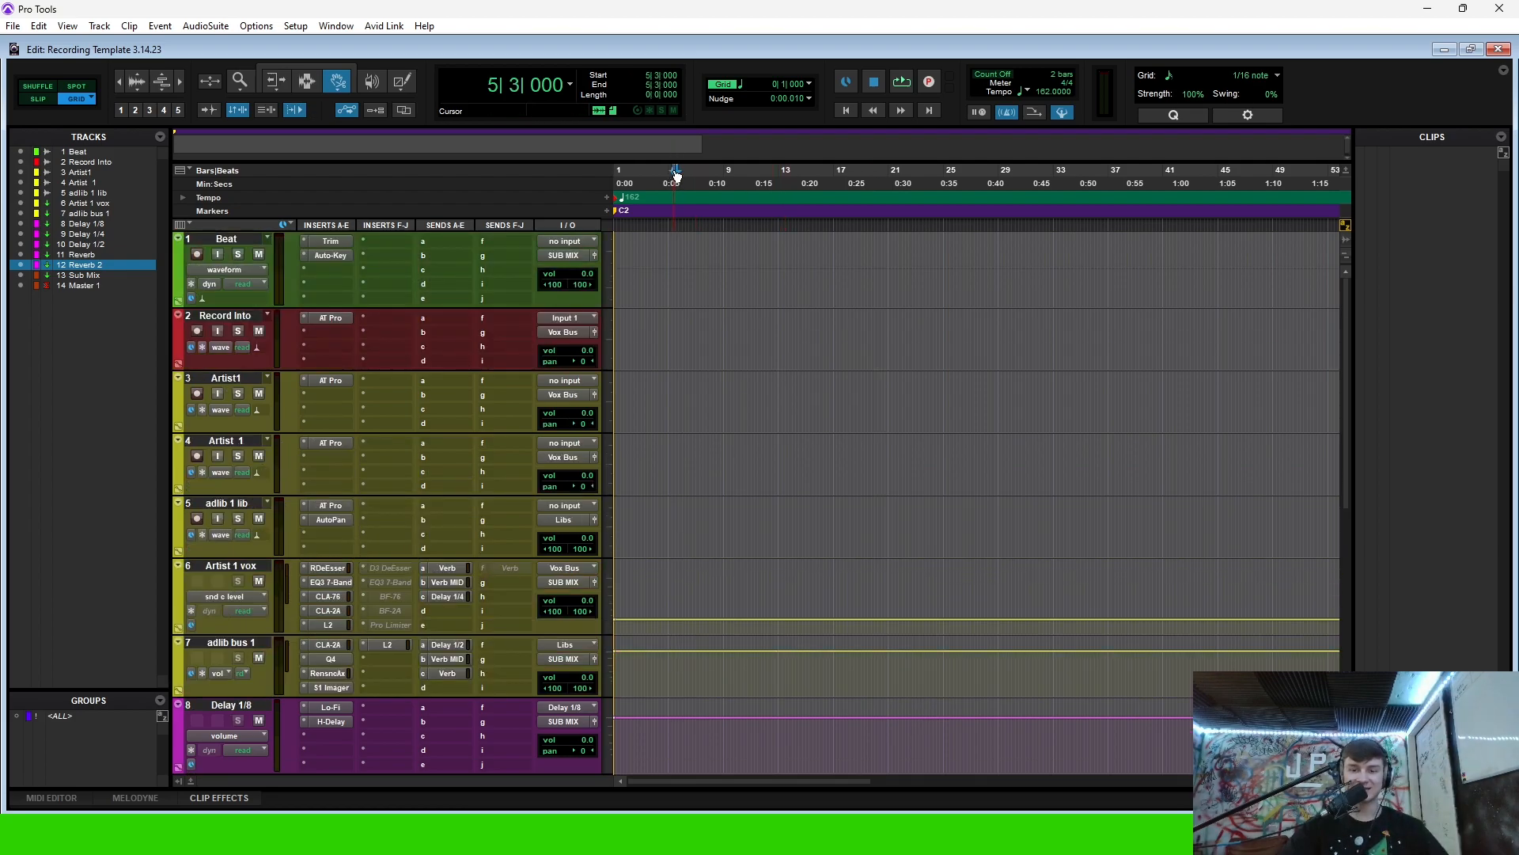